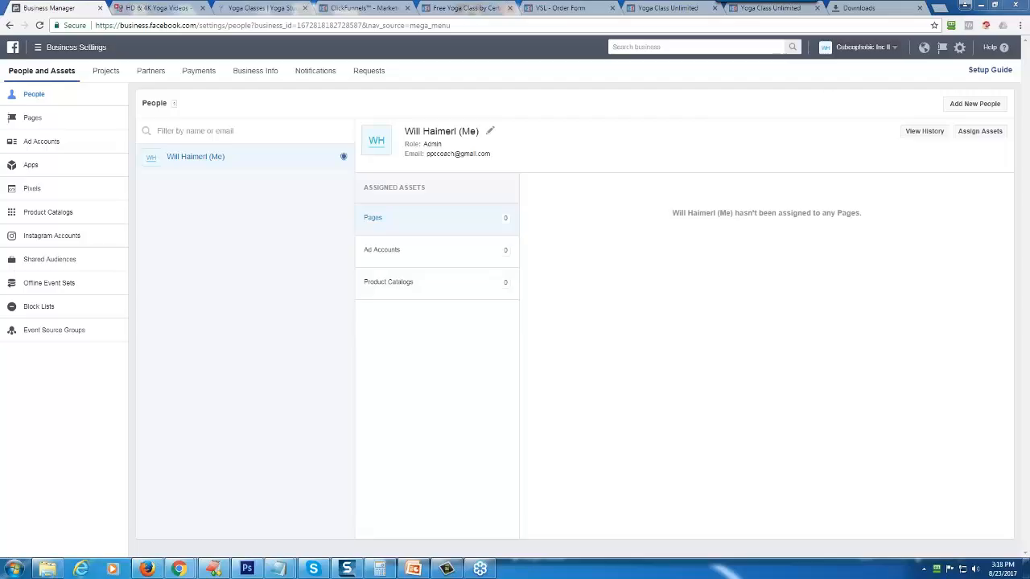
# - Look through the business's Ad Accounts, Pages, Pixels and Shared Audiences sections and the overview of available tools, ending back in Business Settings
pyautogui.click(42, 149)
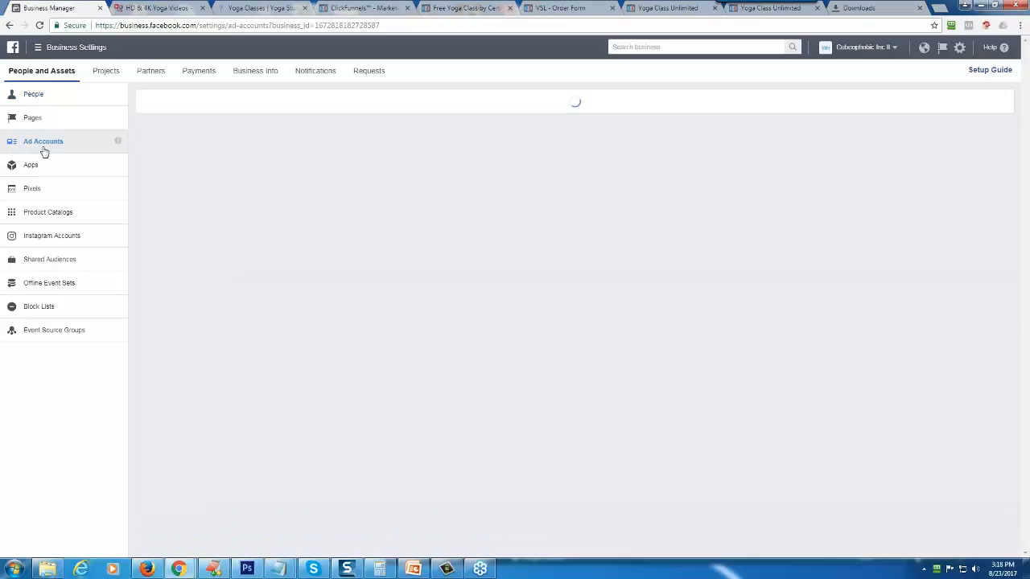
pyautogui.click(37, 119)
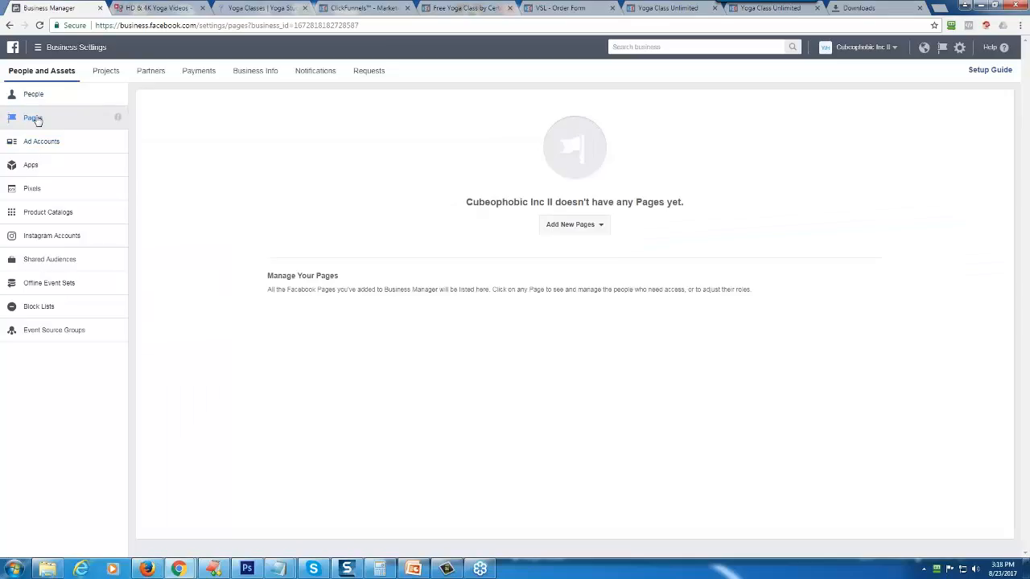
pyautogui.click(45, 193)
pyautogui.click(46, 142)
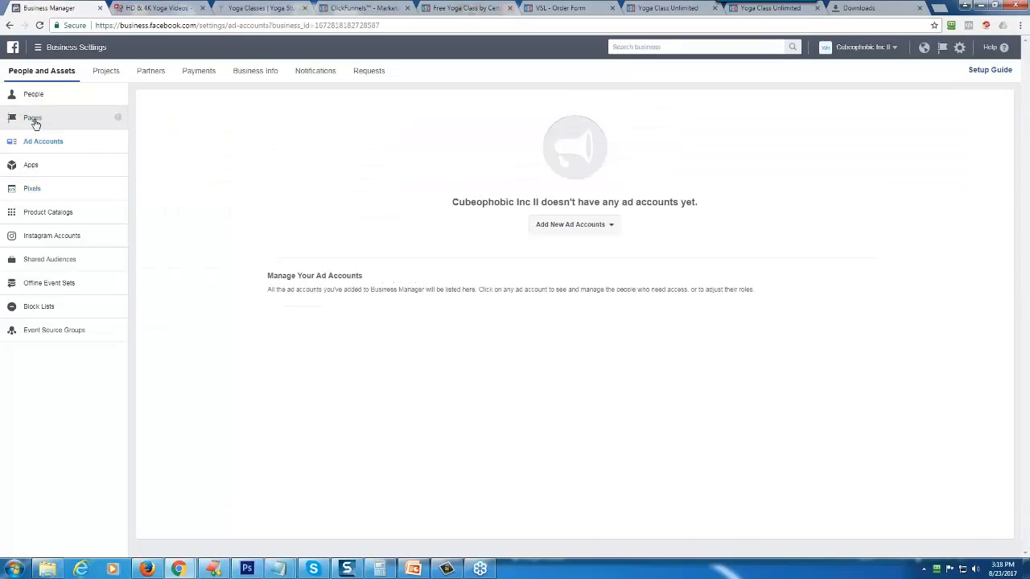
pyautogui.click(35, 120)
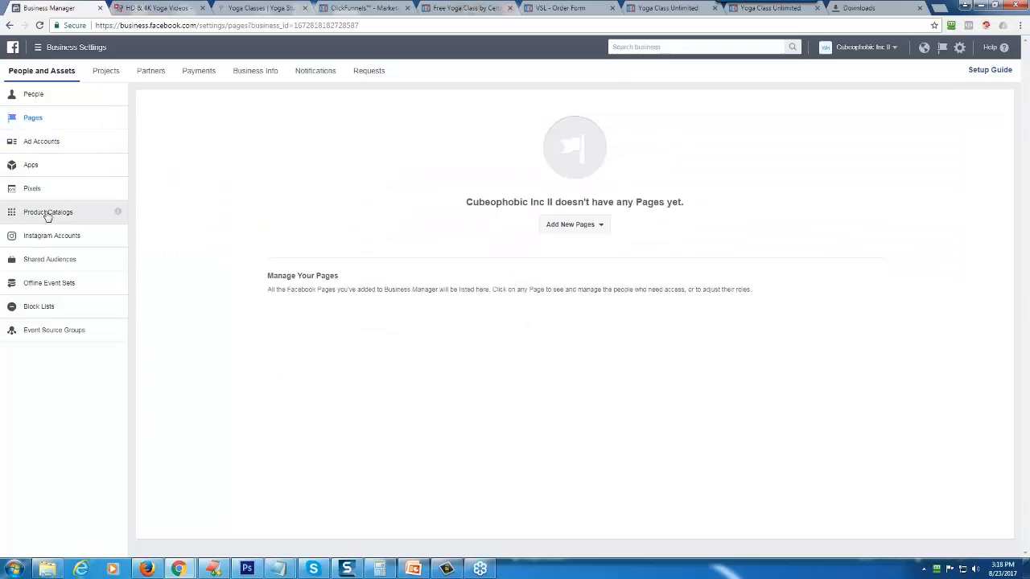
pyautogui.click(45, 262)
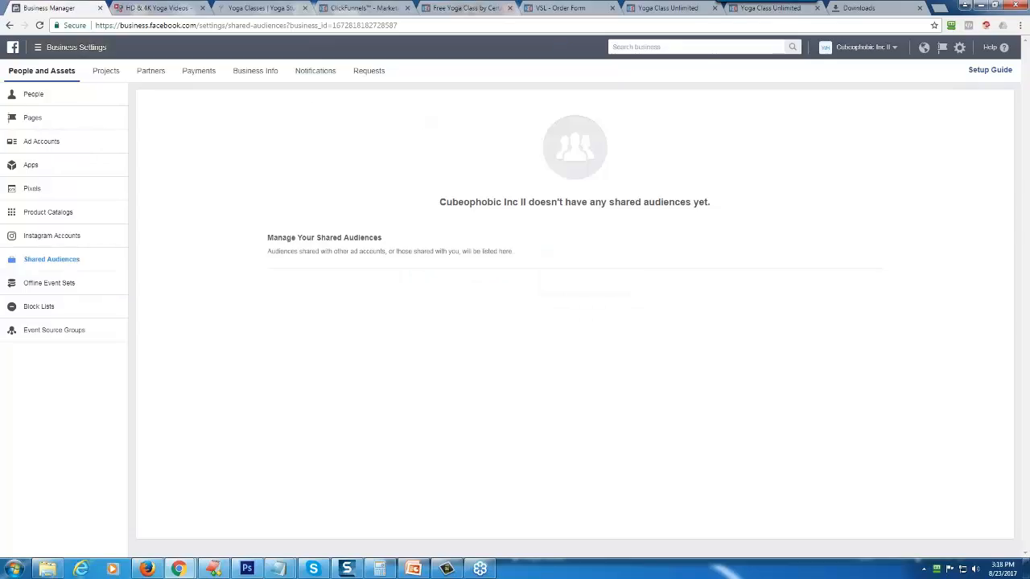
pyautogui.click(69, 48)
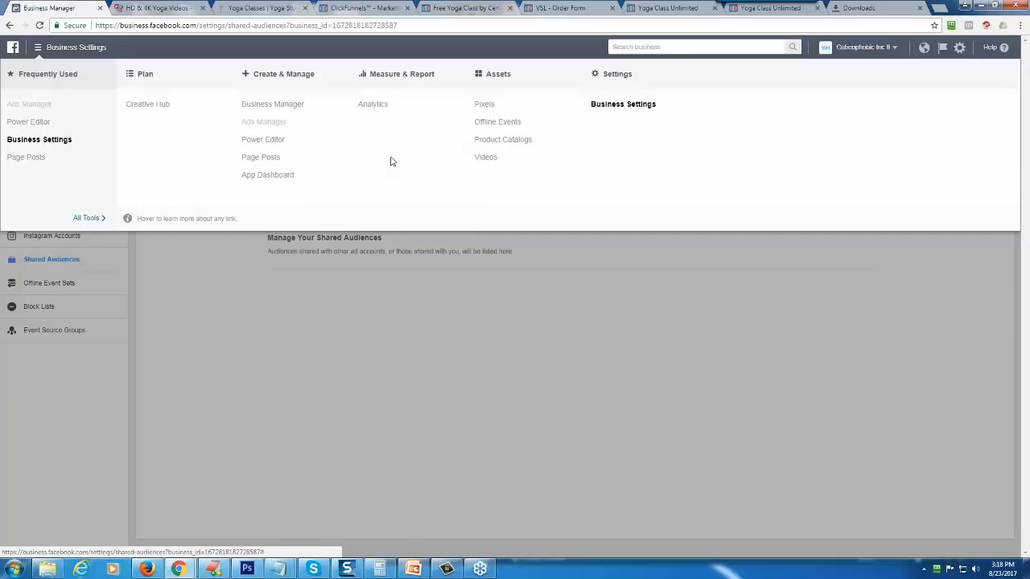
pyautogui.click(621, 105)
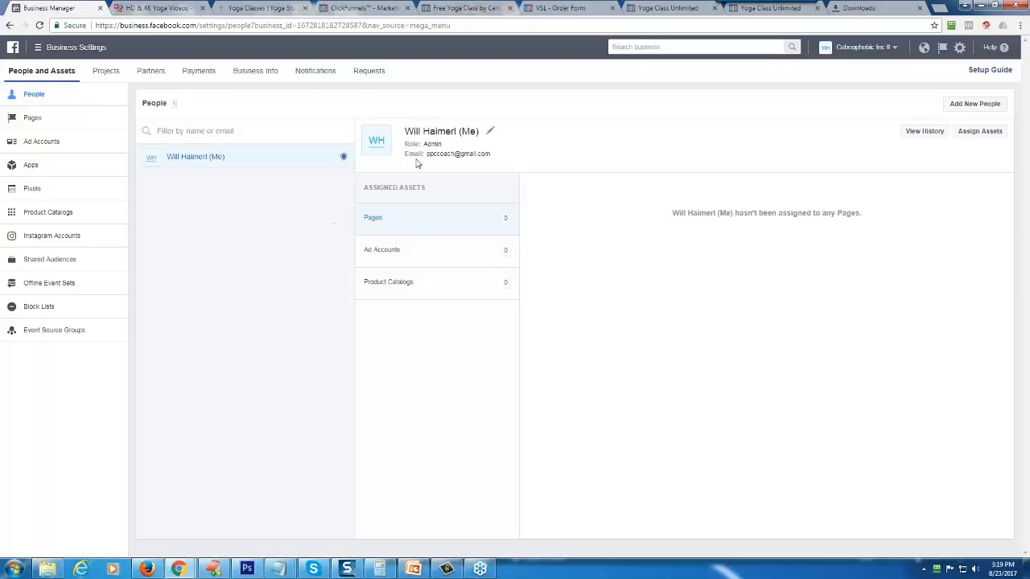
# - Create a new ad account for the business named "Facebook Ads For Beginners Webinar Training"
pyautogui.click(33, 143)
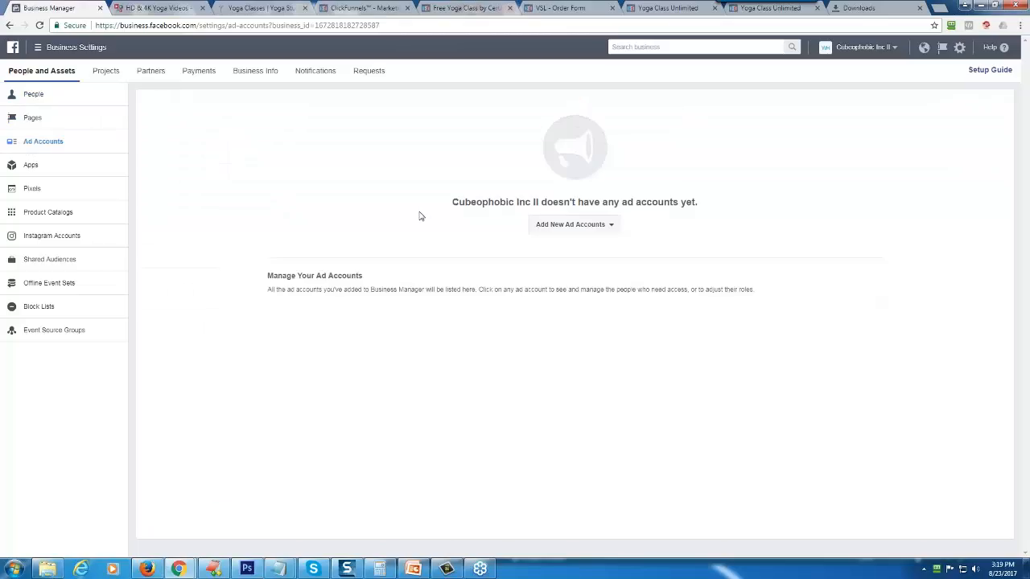
pyautogui.click(566, 226)
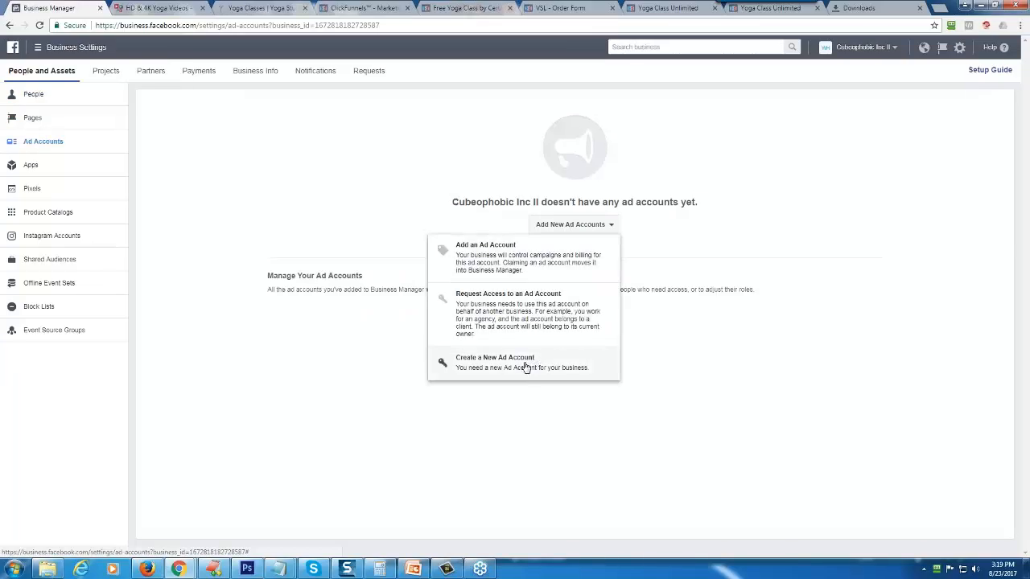
pyautogui.click(515, 364)
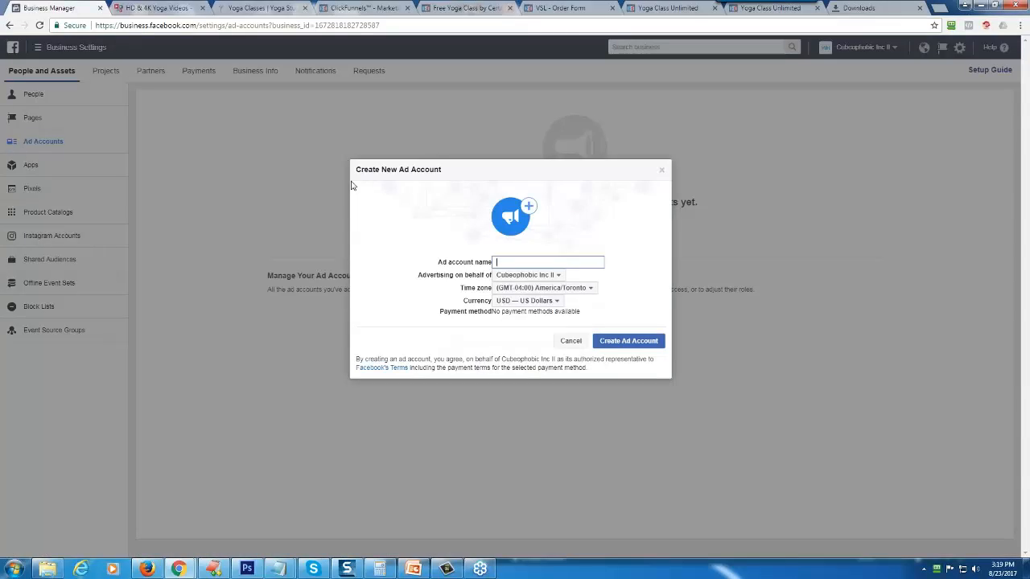
pyautogui.write('Yog')
pyautogui.press('BackSpace')
pyautogui.press('BackSpace')
pyautogui.press('BackSpace')
pyautogui.write('Fa')
pyautogui.write('cebo')
pyautogui.write('ok Ads Fro Be')
pyautogui.write('Beginners')
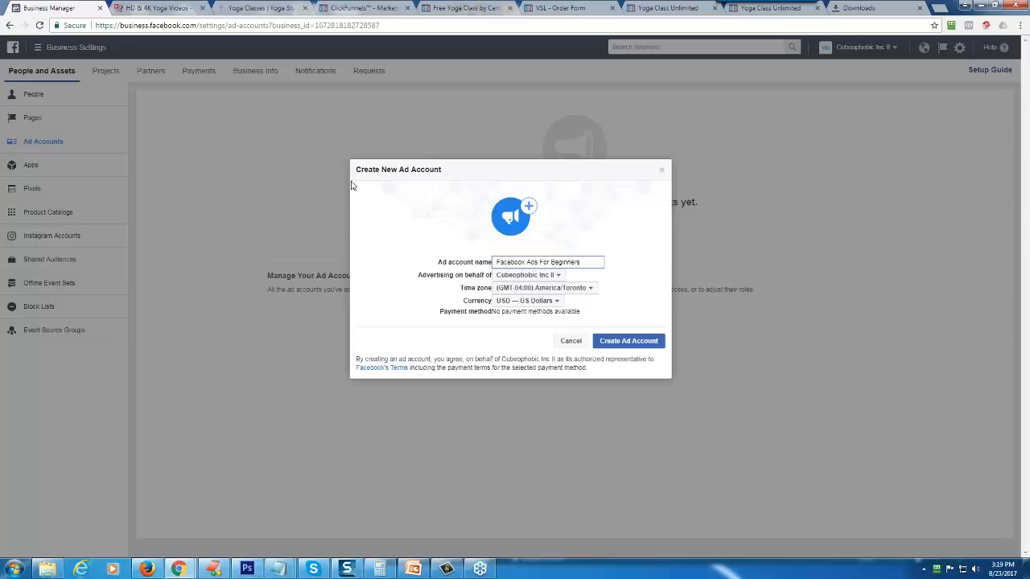
pyautogui.write(' Webinar Training')
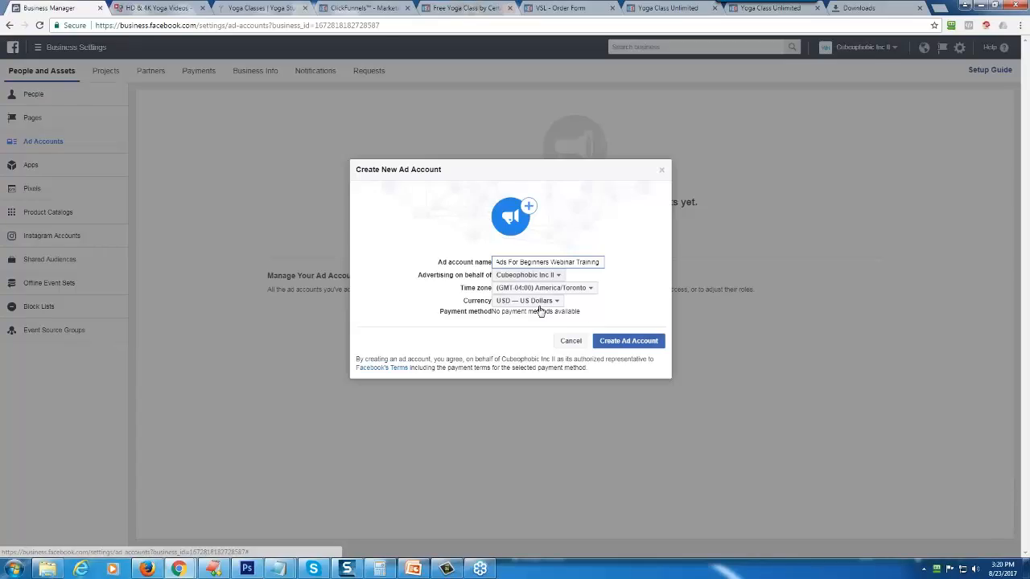
pyautogui.click(628, 340)
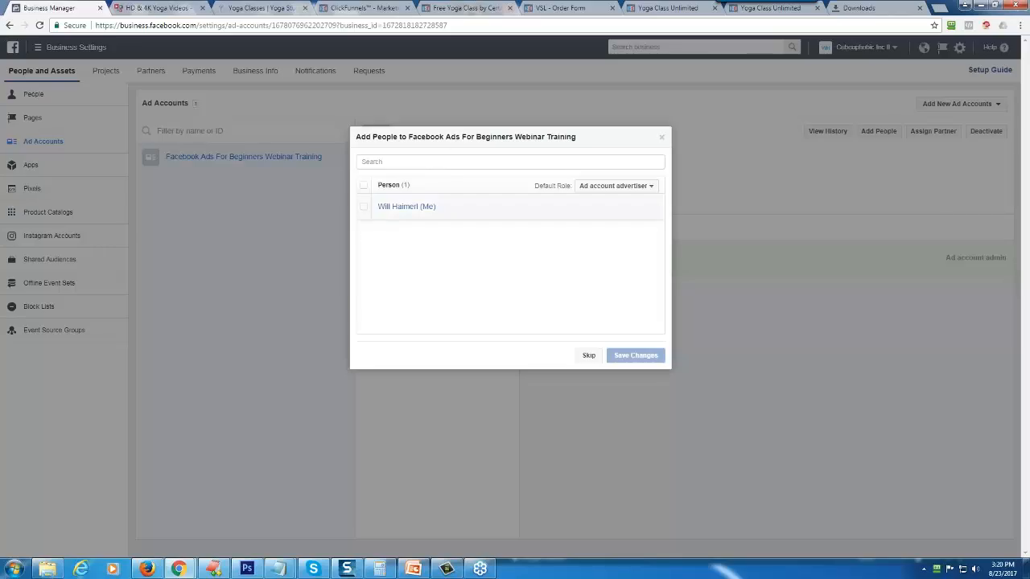
# - Add the only listed person to the new ad account as Ad account admin and save the assignment
pyautogui.click(364, 208)
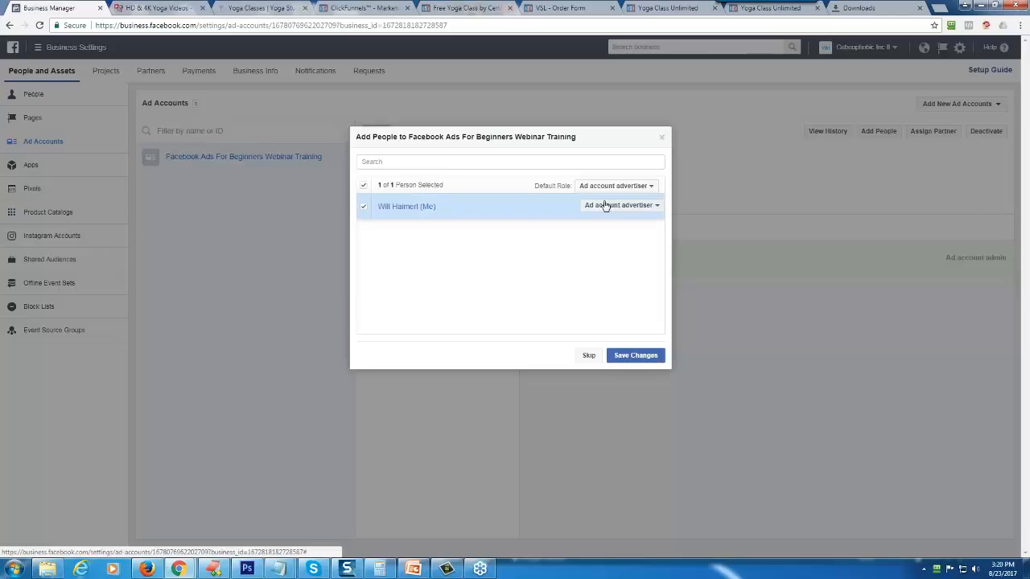
pyautogui.click(619, 205)
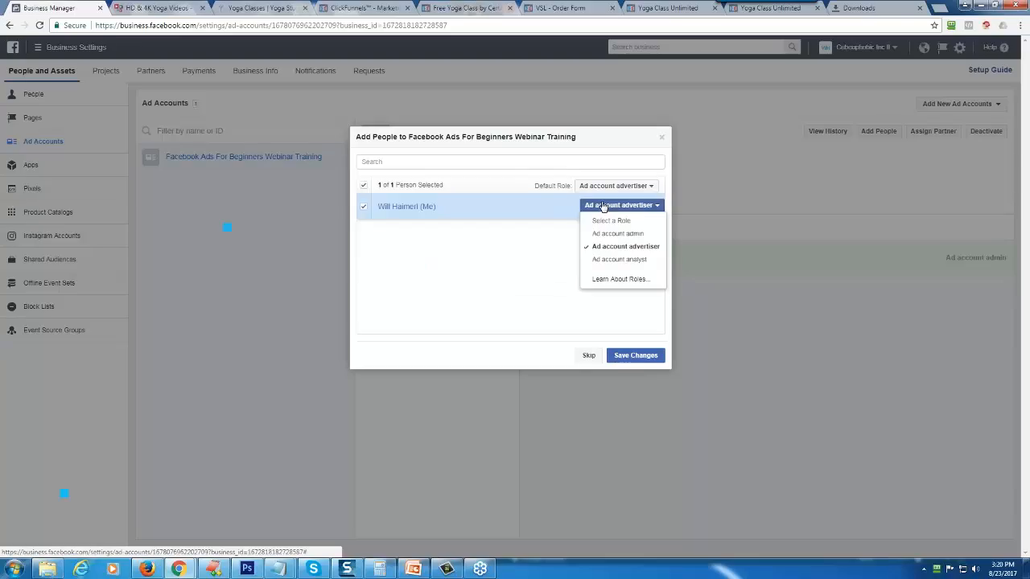
pyautogui.click(611, 234)
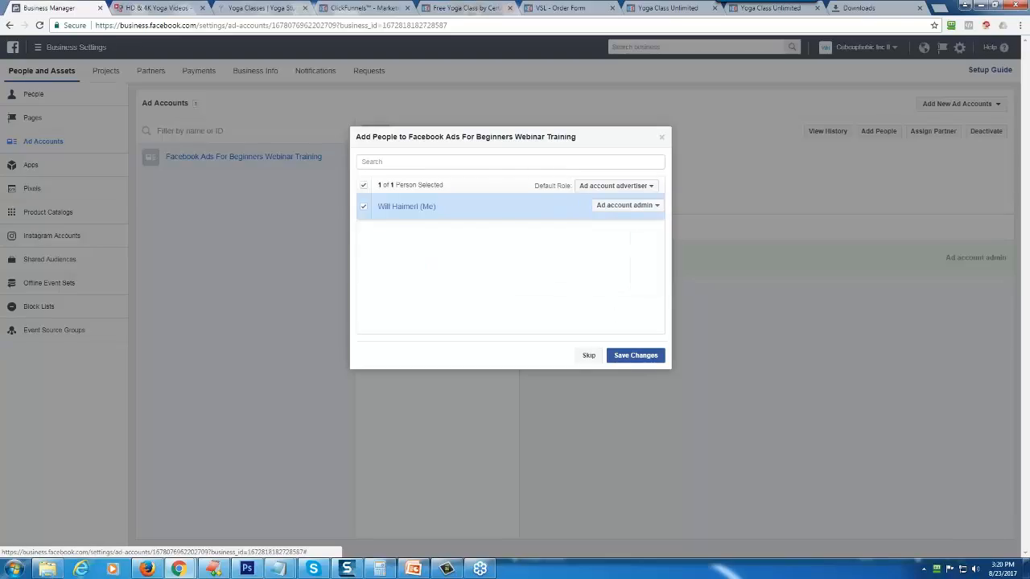
pyautogui.click(628, 357)
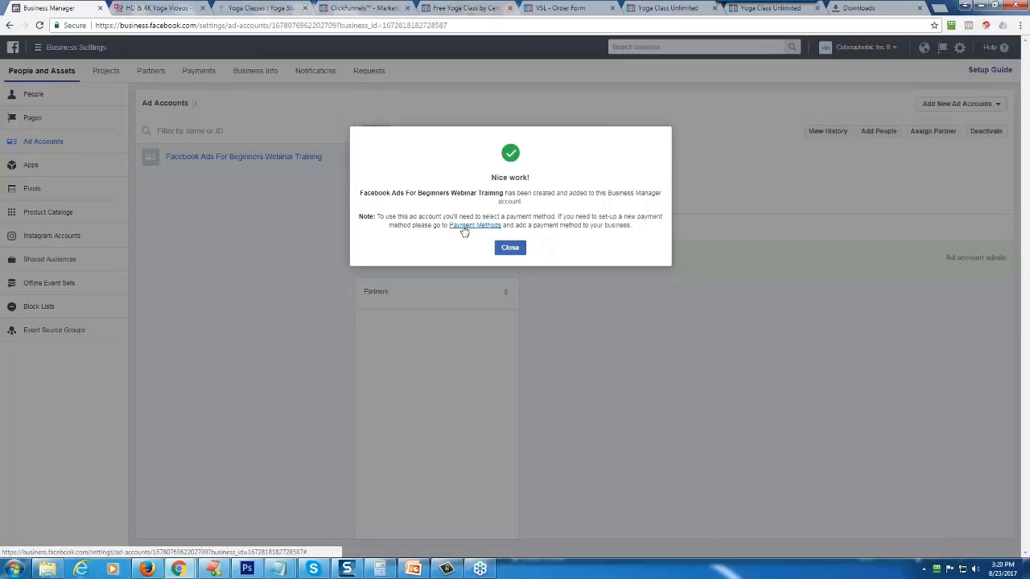
pyautogui.click(508, 247)
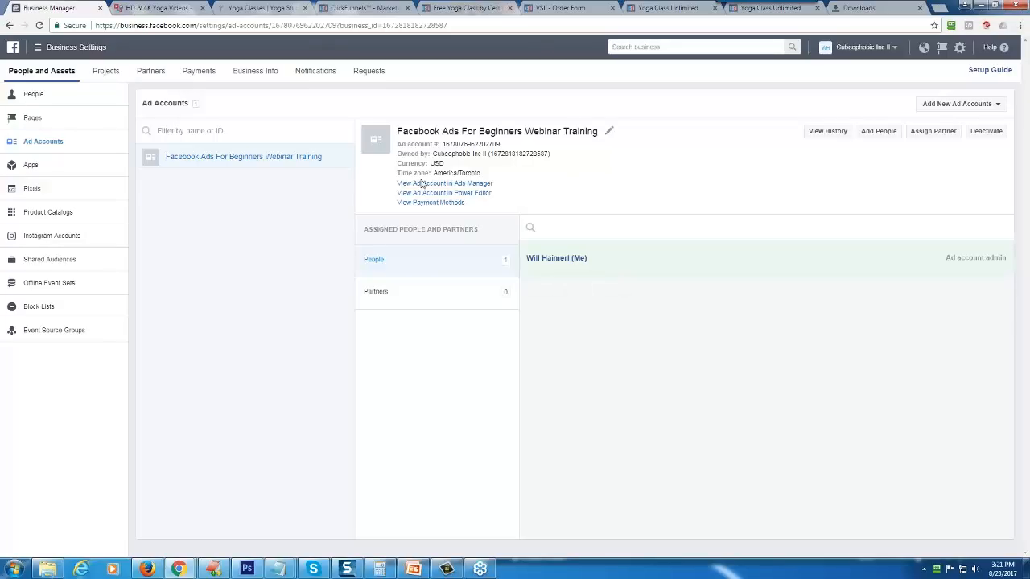
# - Start creating a new Page for the business in the Local Business or Place category
pyautogui.click(31, 120)
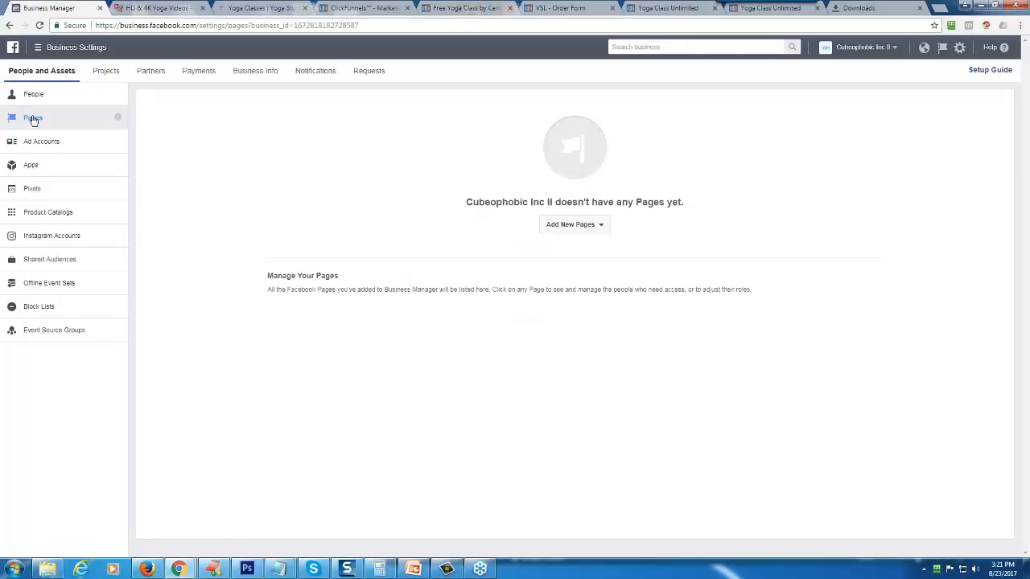
pyautogui.click(559, 224)
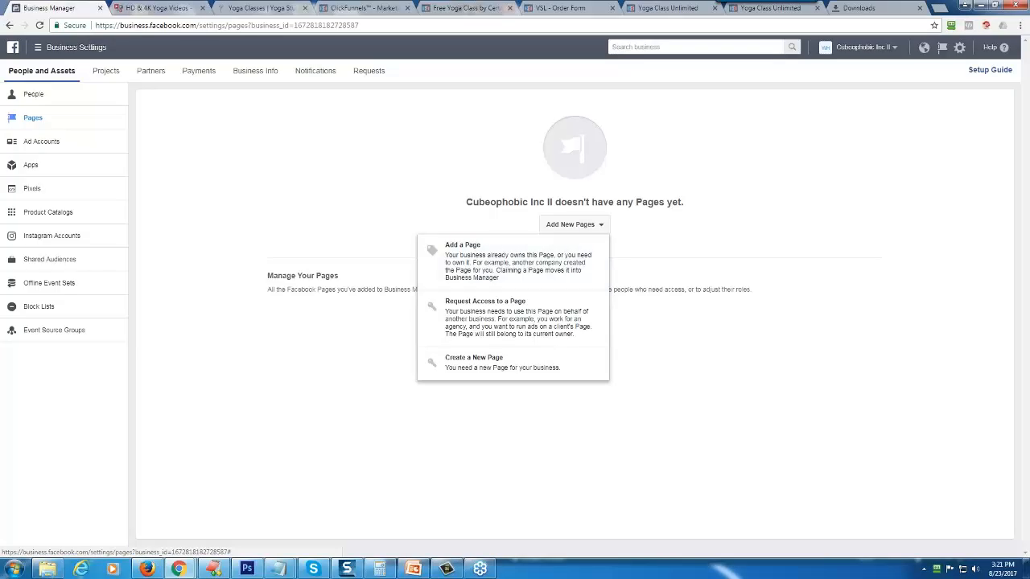
pyautogui.click(510, 370)
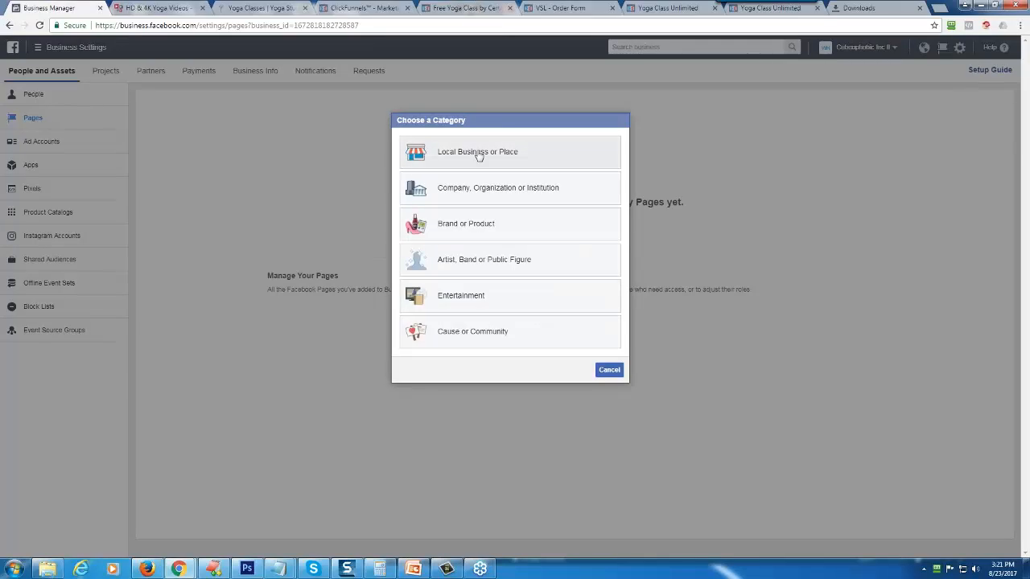
pyautogui.click(479, 154)
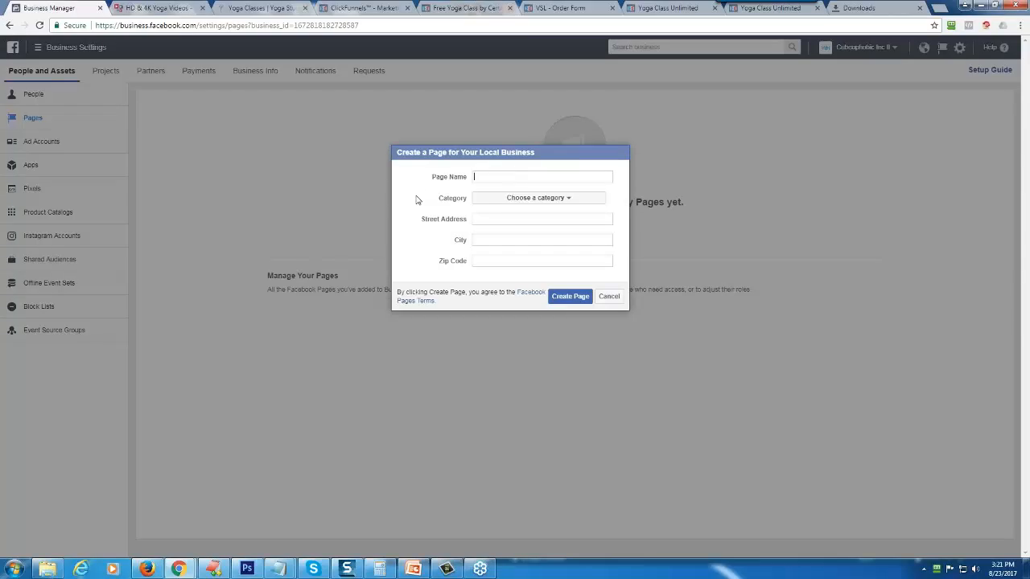
# - Check the yoga studio's website for its name, name the Page "Peak Physique Hot Yoga" and set its category to Local Service
pyautogui.click(267, 7)
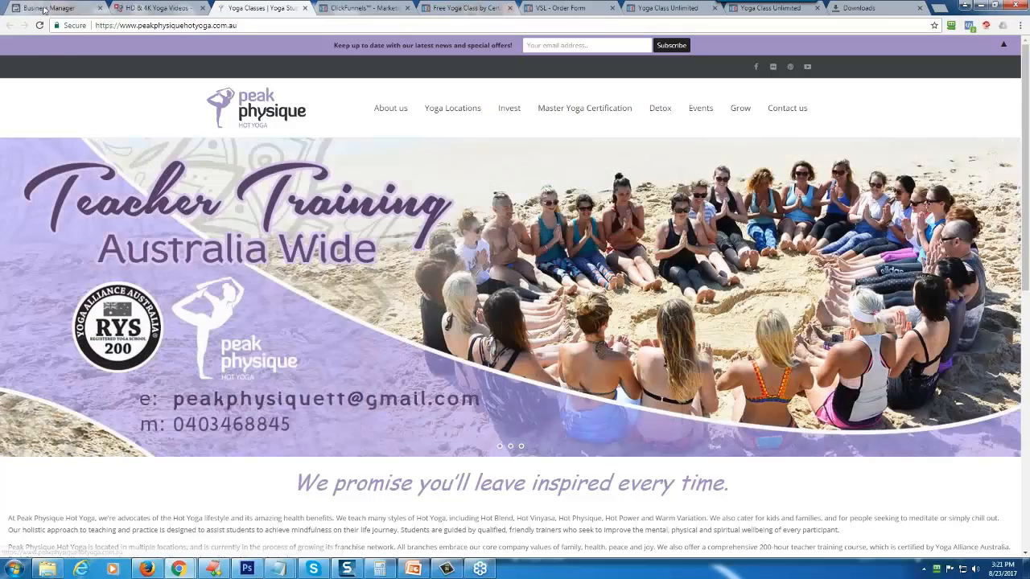
pyautogui.click(44, 8)
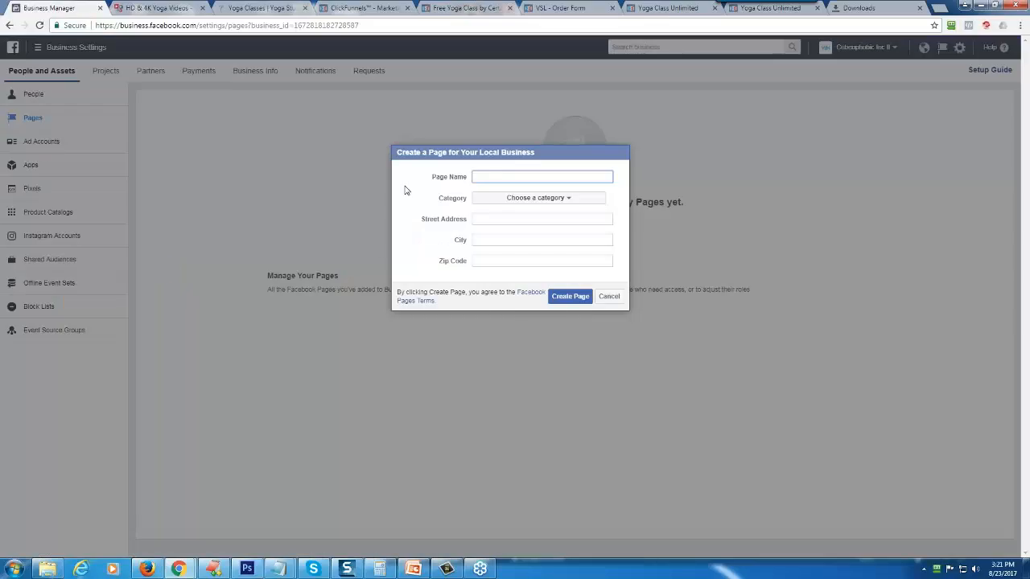
pyautogui.write('Peak Physique Hot Yoga')
pyautogui.click(538, 198)
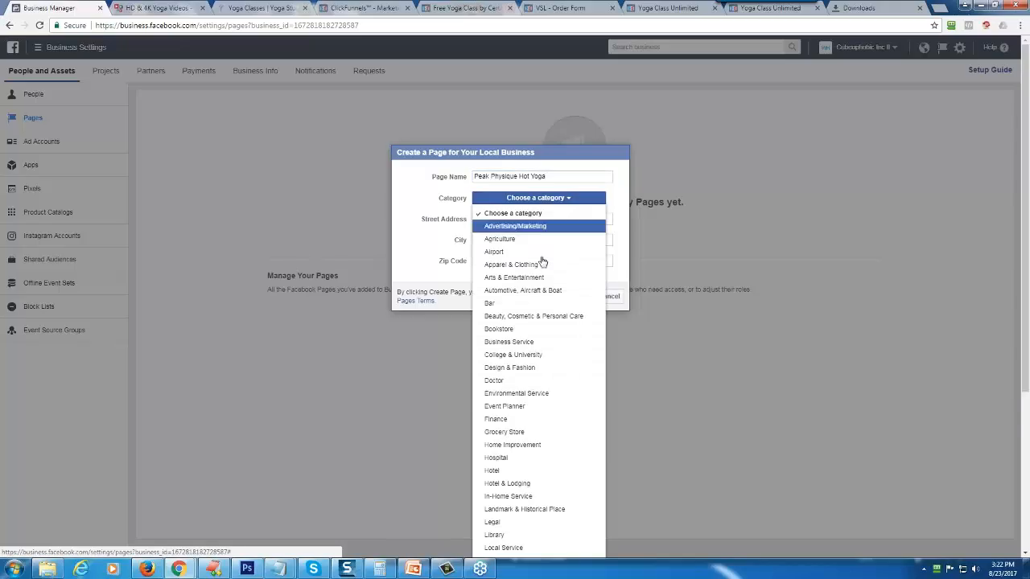
pyautogui.scroll(-3, 540, 405)
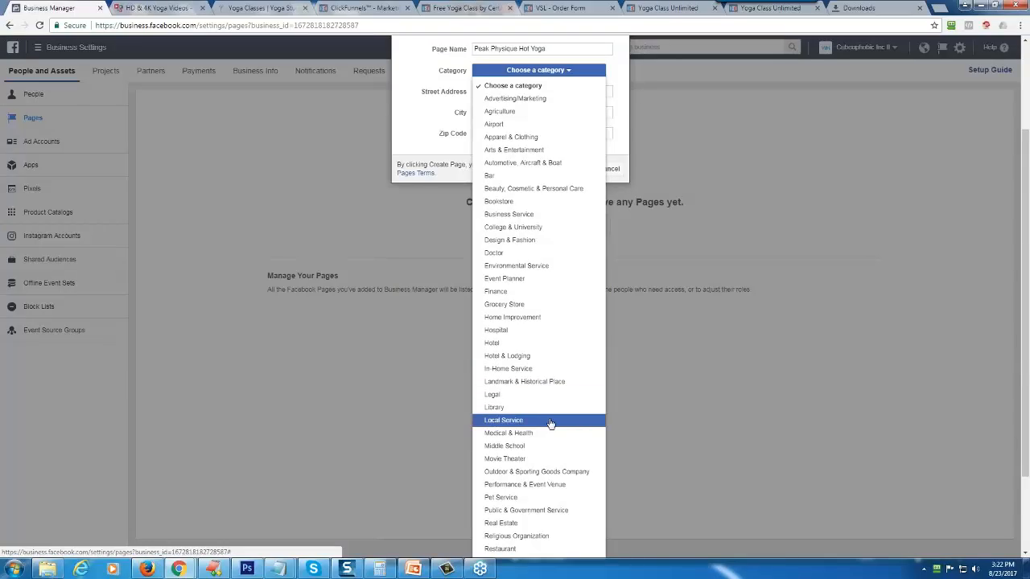
pyautogui.scroll(-3, 550, 423)
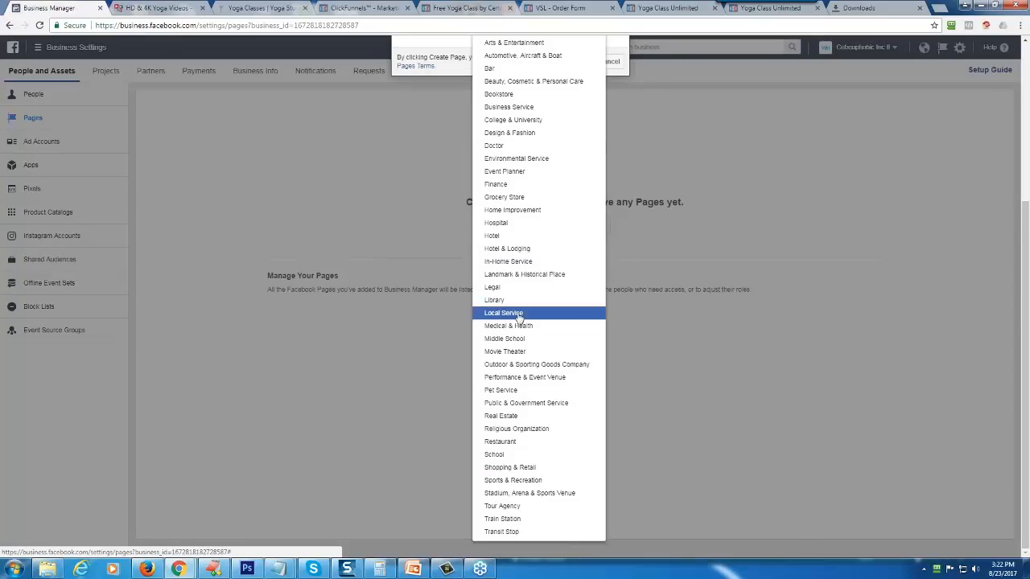
pyautogui.click(518, 315)
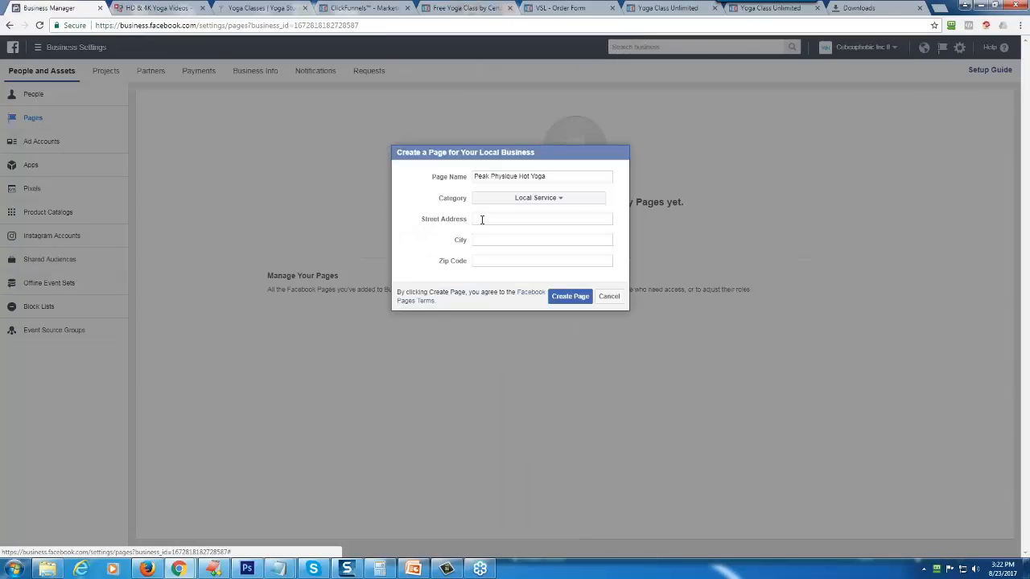
# - Look up the street address of the Seaton (SA) location on the Peak Physique Hot Yoga website
pyautogui.click(241, 8)
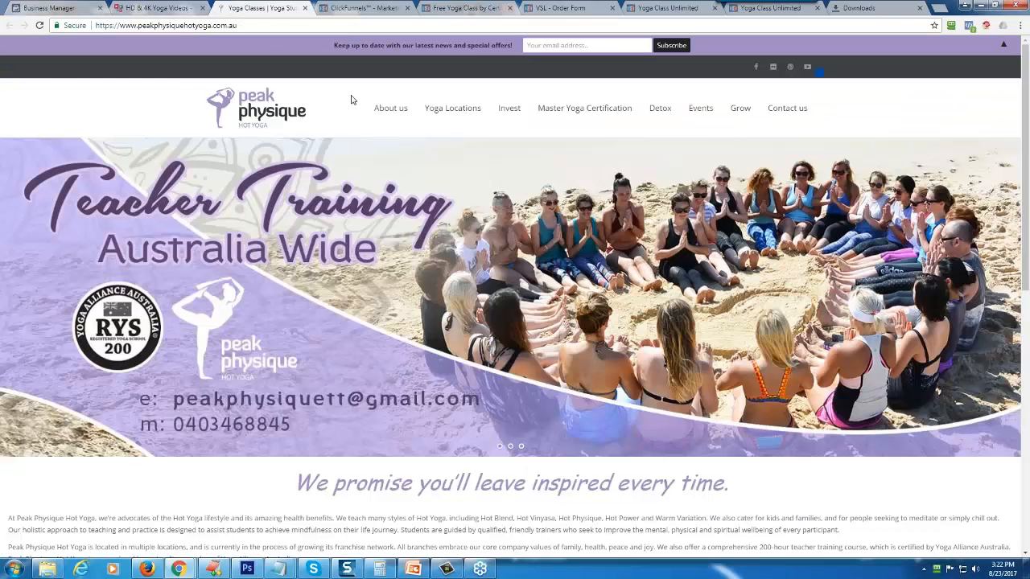
pyautogui.click(786, 108)
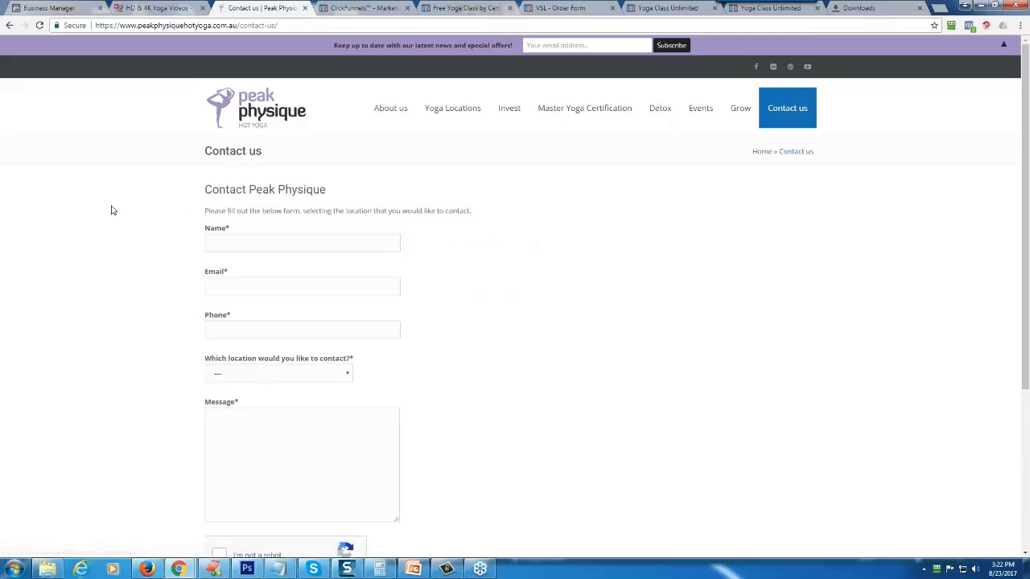
pyautogui.scroll(-3, 93, 329)
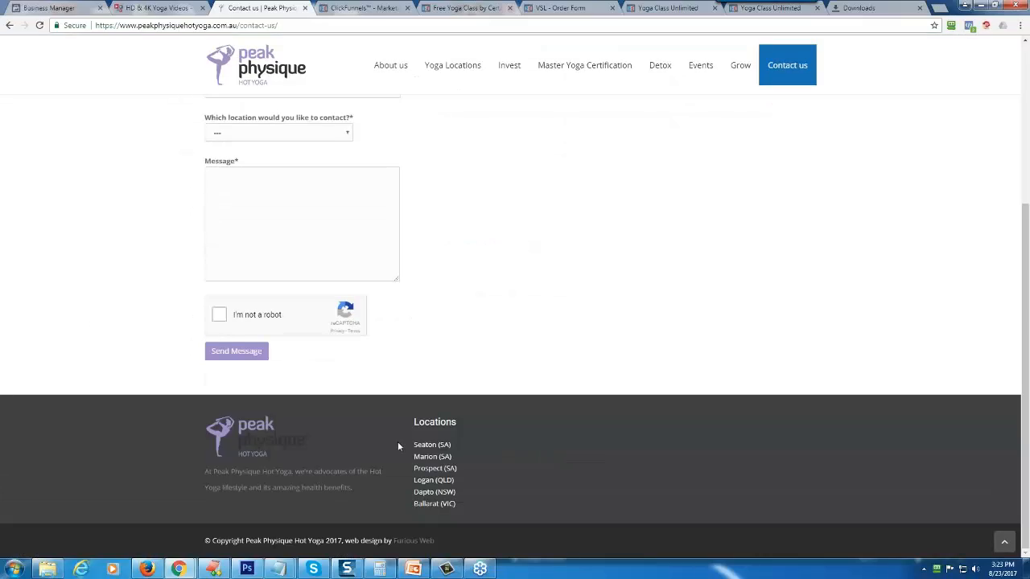
pyautogui.click(431, 445)
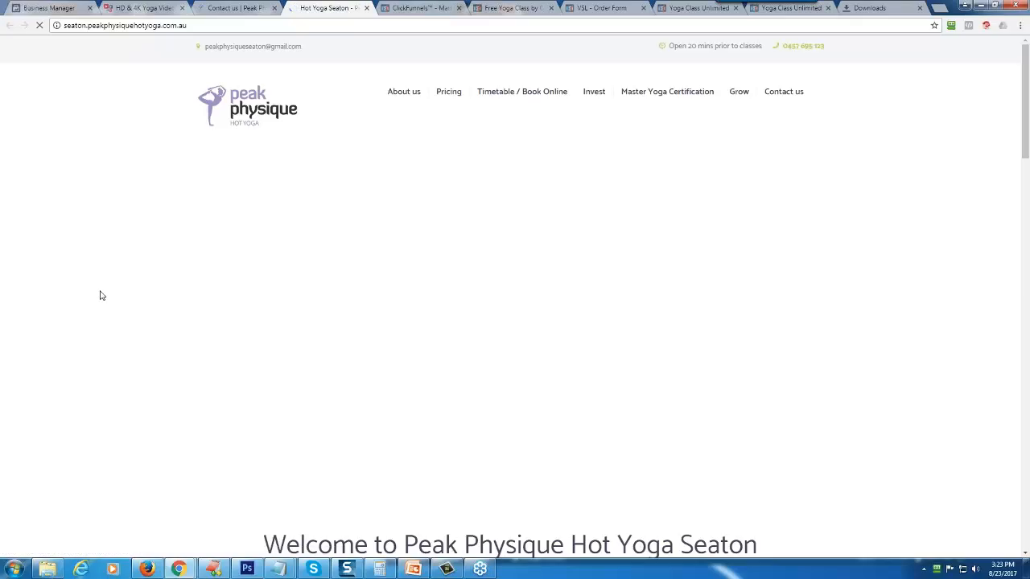
pyautogui.scroll(-20, 100, 296)
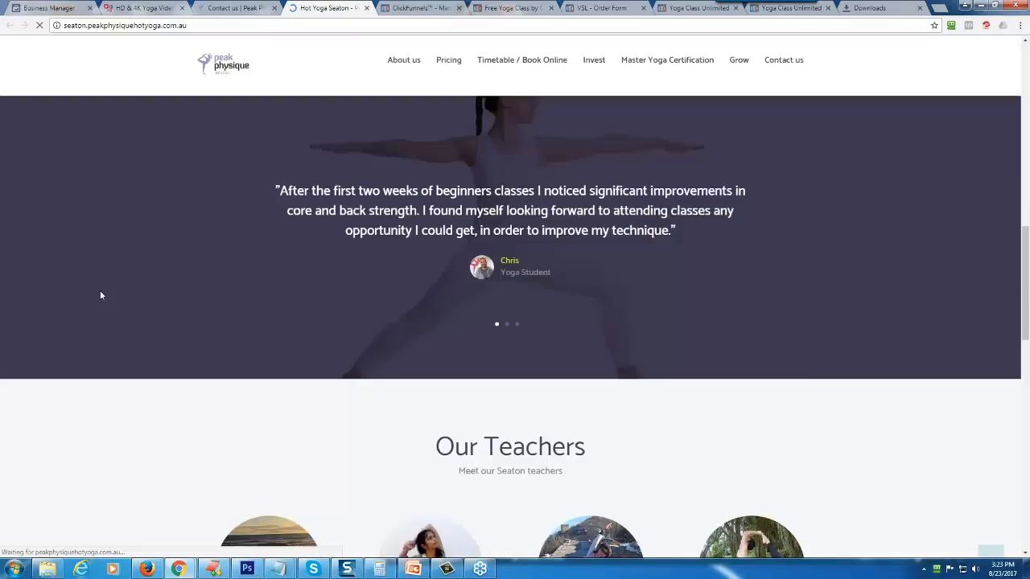
pyautogui.scroll(-4, 100, 295)
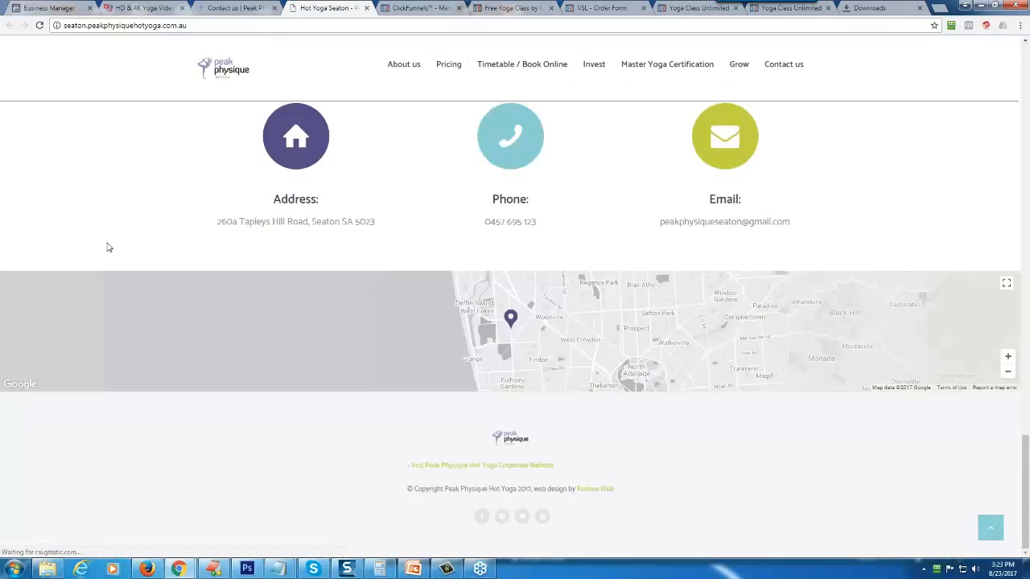
pyautogui.moveTo(221, 222); pyautogui.dragTo(255, 223)
pyautogui.click(674, 158)
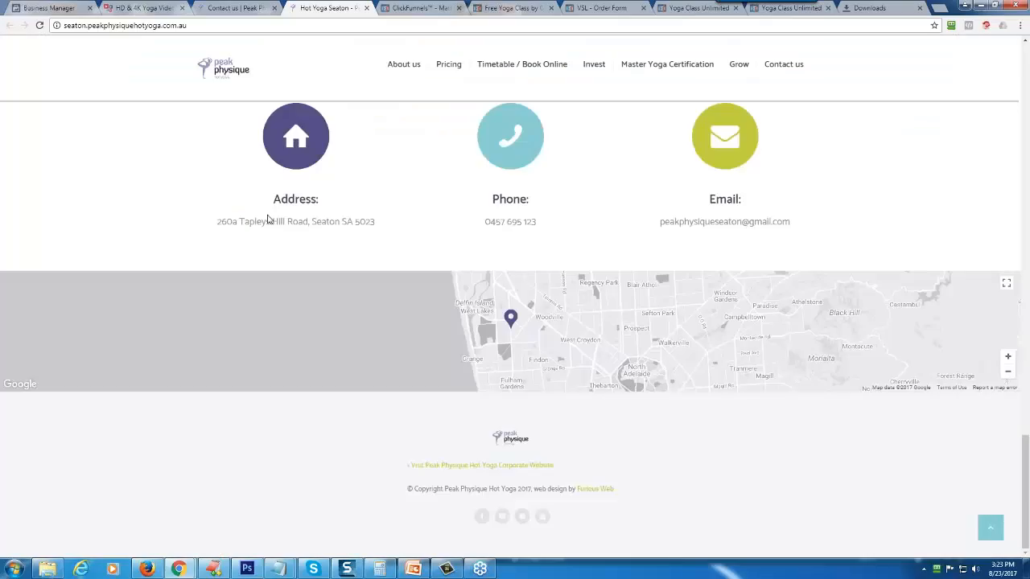
# - Copy the Seaton studio's street address from its website into the new Page's Street Address
pyautogui.moveTo(304, 222); pyautogui.dragTo(216, 222)
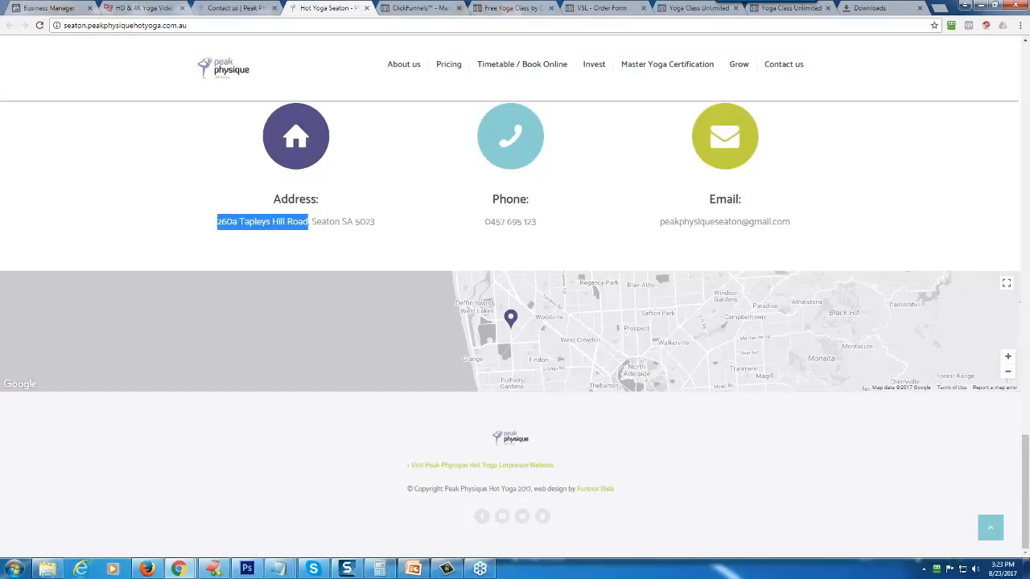
pyautogui.rightClick(227, 221)
pyautogui.click(229, 229)
pyautogui.click(79, 7)
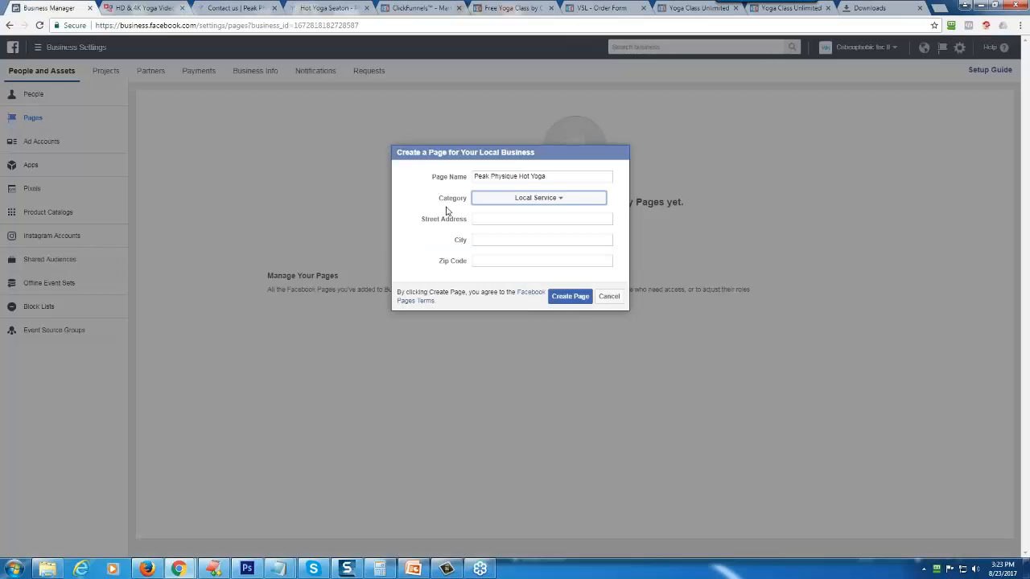
pyautogui.rightClick(483, 220)
pyautogui.click(510, 286)
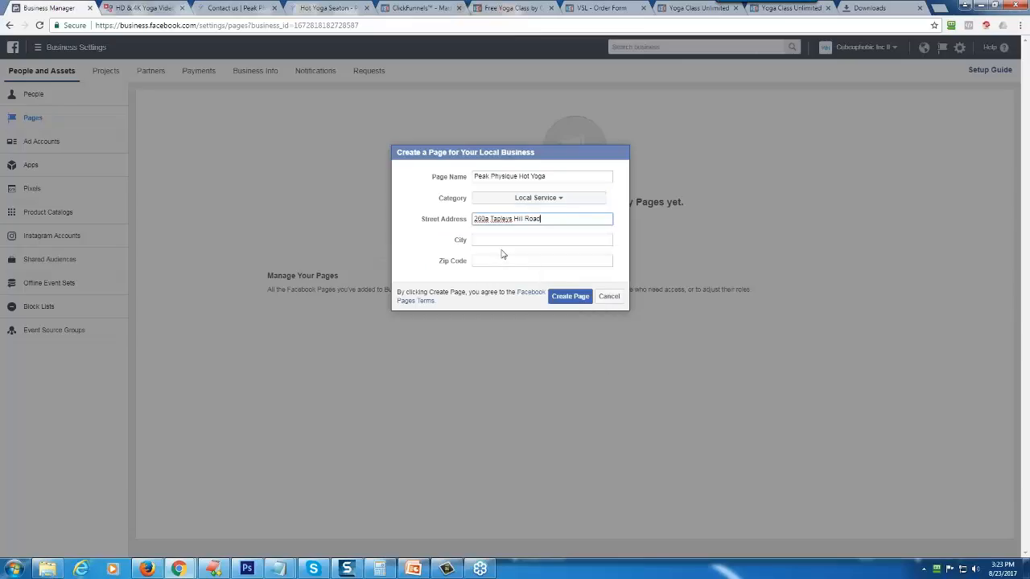
# - Enter Seaton as the new Page's city
pyautogui.click(495, 240)
pyautogui.write('Se')
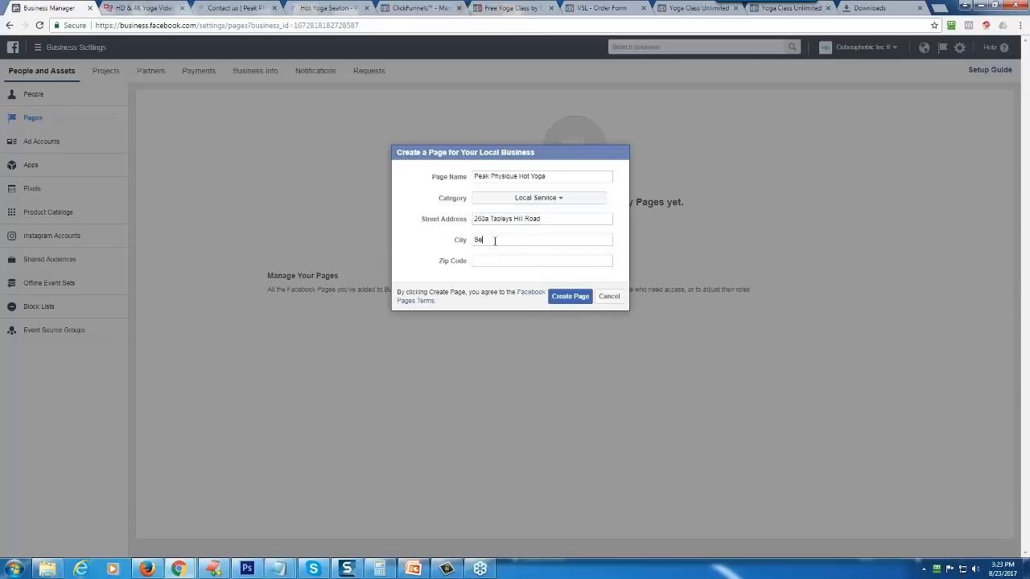
pyautogui.write('aton')
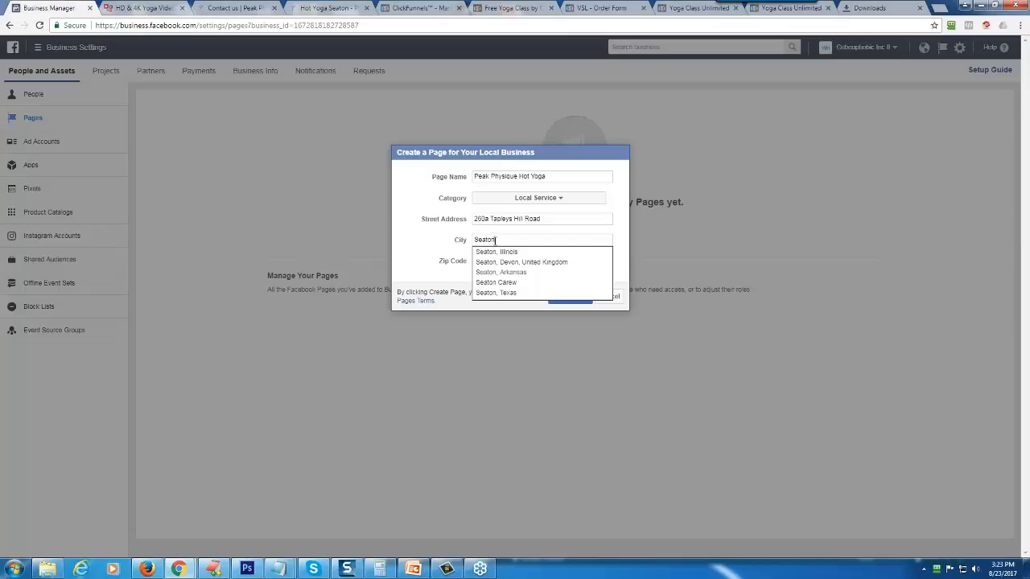
pyautogui.press('Tab')
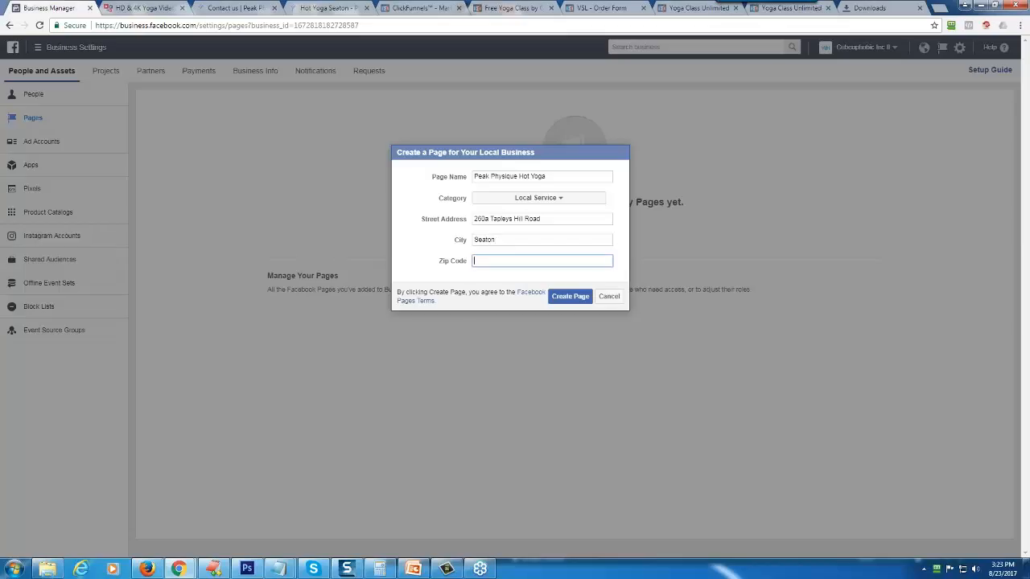
# - Copy the postcode from the studio's website into the new Page's Zip Code and try to create the Page
pyautogui.click(237, 8)
pyautogui.click(322, 8)
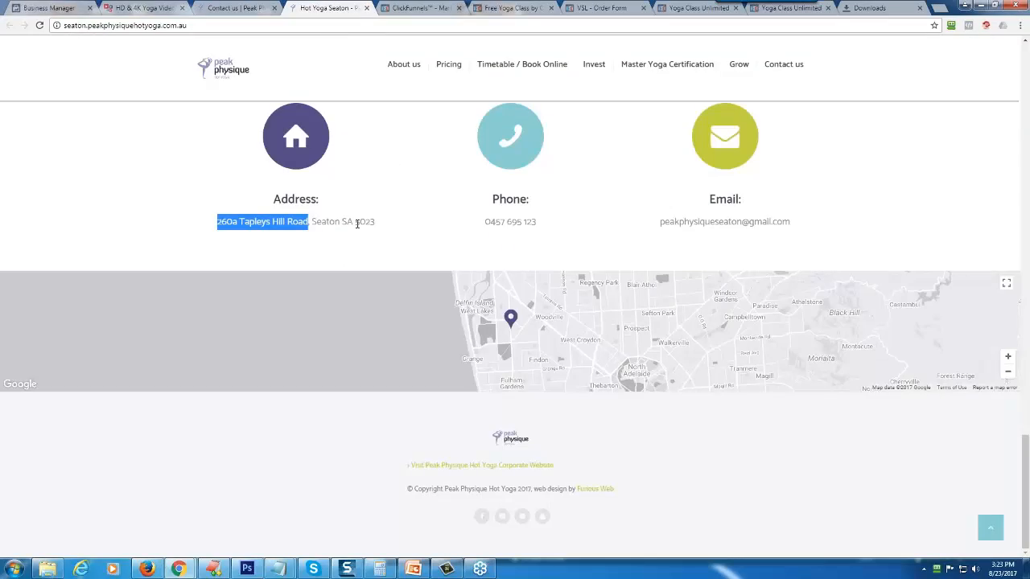
pyautogui.moveTo(356, 223); pyautogui.dragTo(375, 222)
pyautogui.rightClick(374, 223)
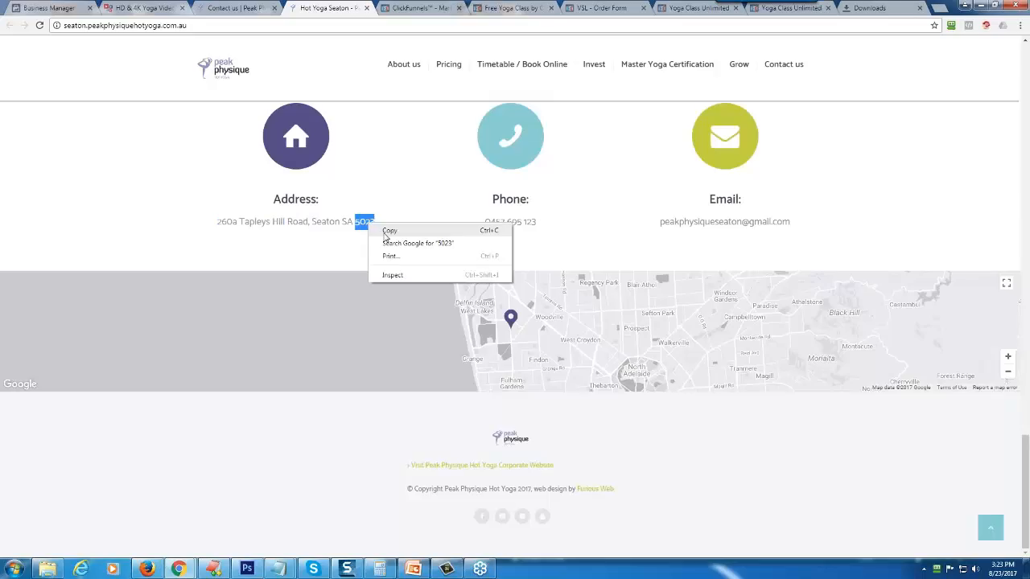
pyautogui.click(384, 231)
pyautogui.click(48, 9)
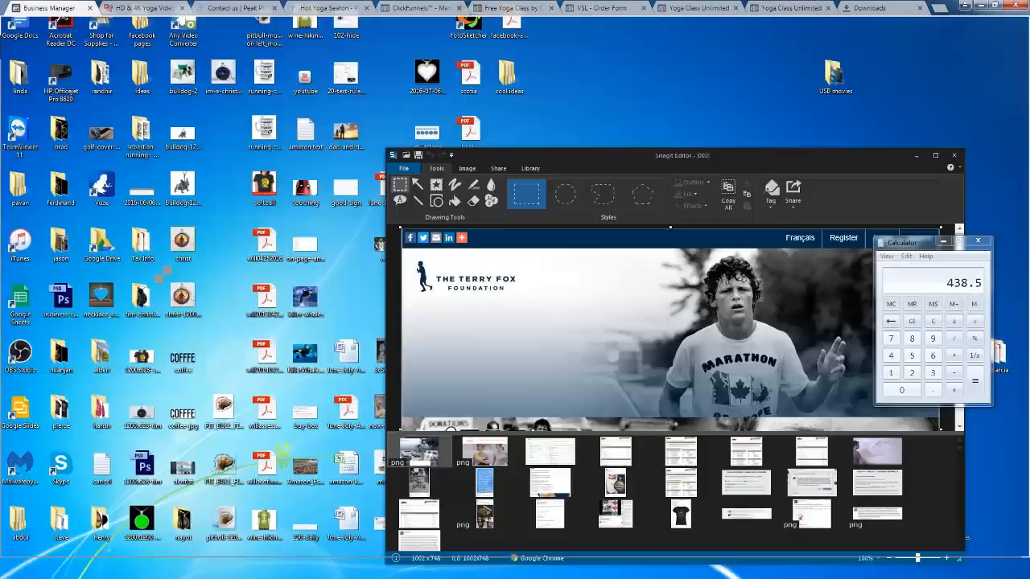
pyautogui.rightClick(501, 260)
pyautogui.click(523, 319)
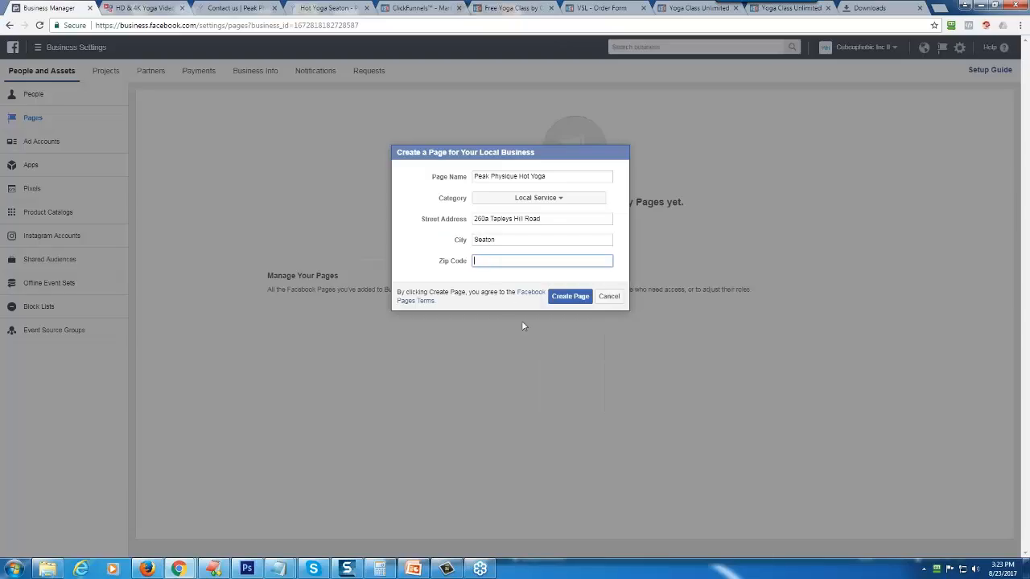
pyautogui.click(563, 296)
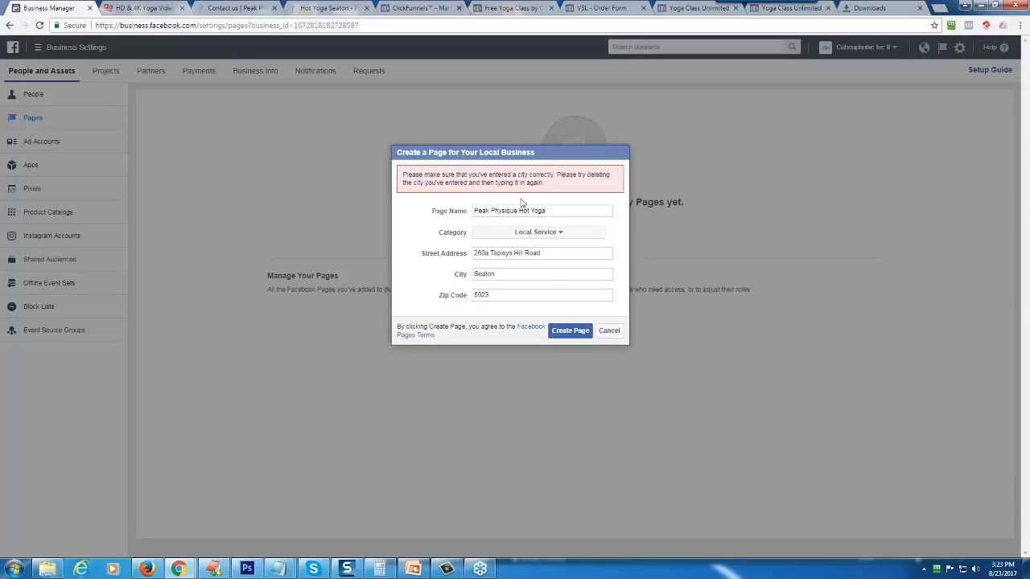
# - Replace the city with the suggested Seaton, South Australia and create the Page
pyautogui.doubleClick(508, 274)
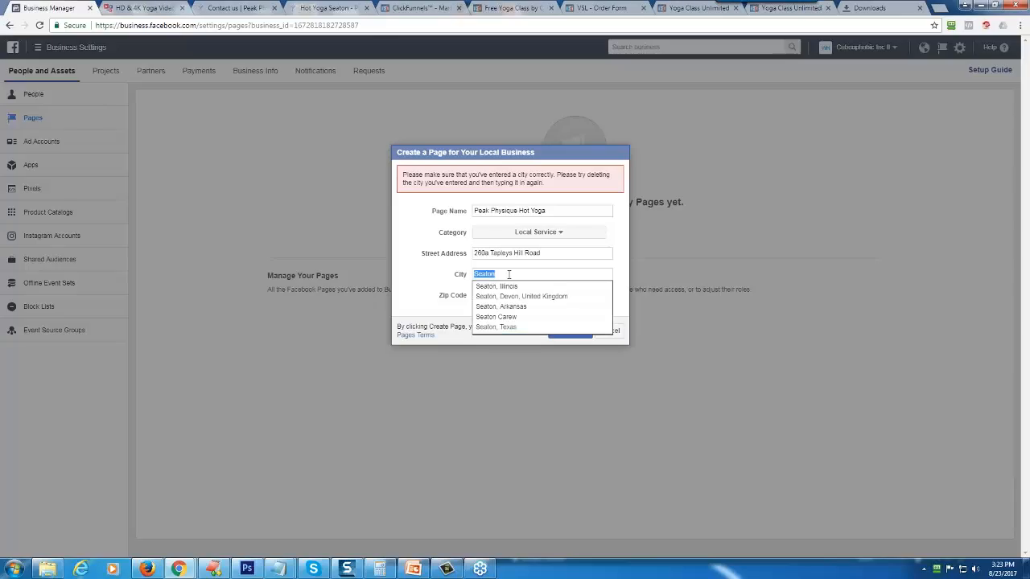
pyautogui.press('BackSpace')
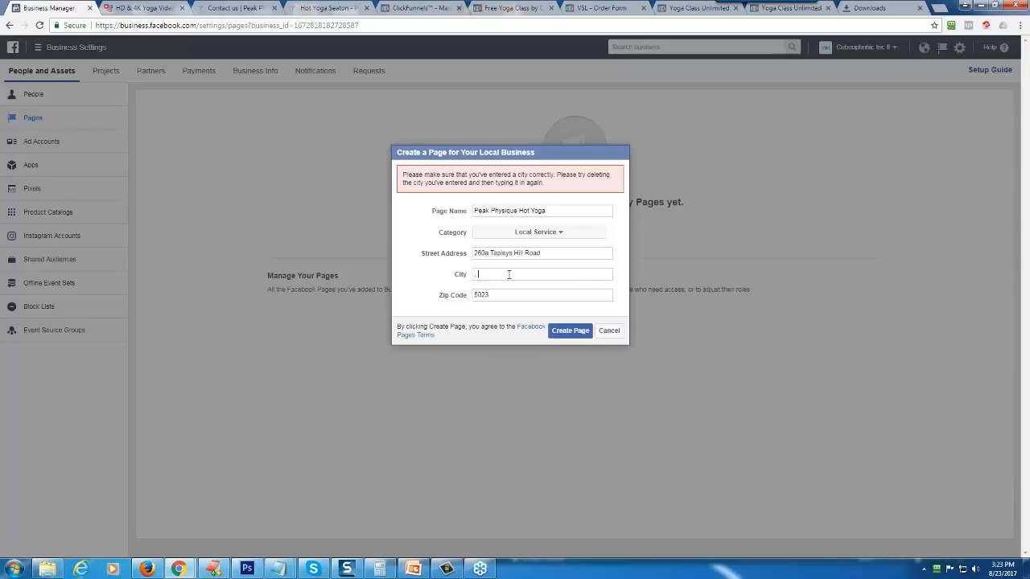
pyautogui.write(',')
pyautogui.write('eaton au')
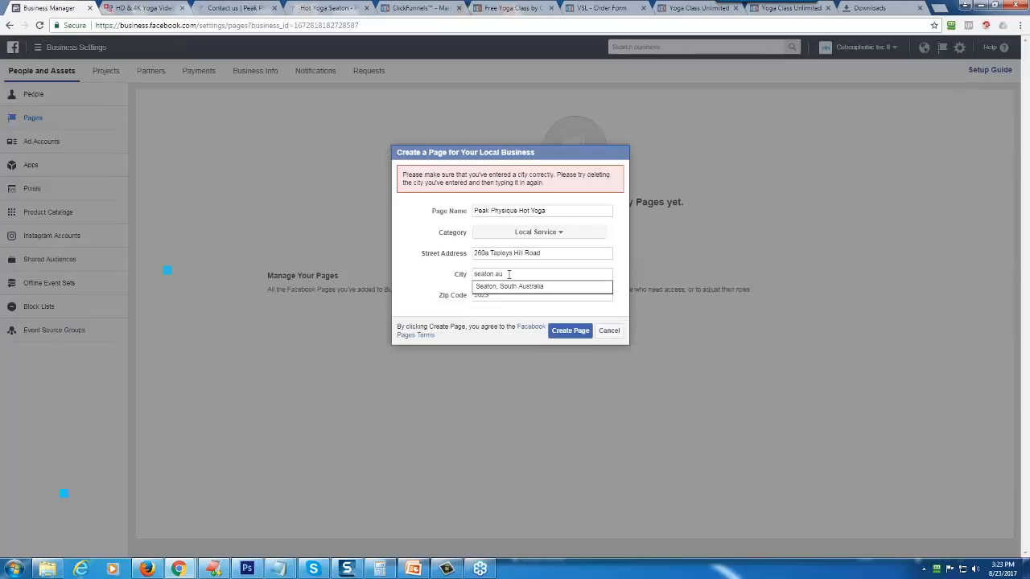
pyautogui.click(509, 286)
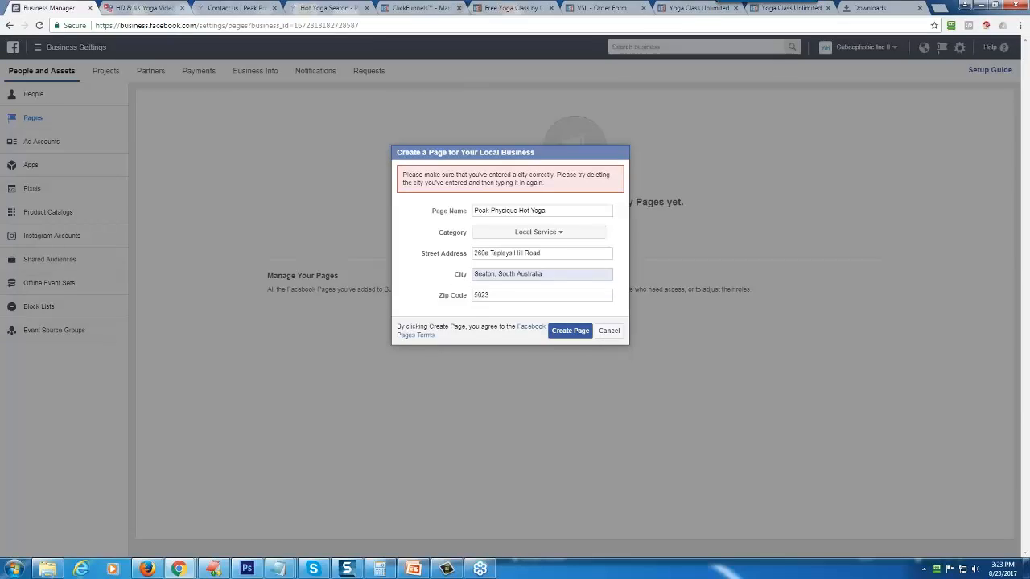
pyautogui.click(570, 331)
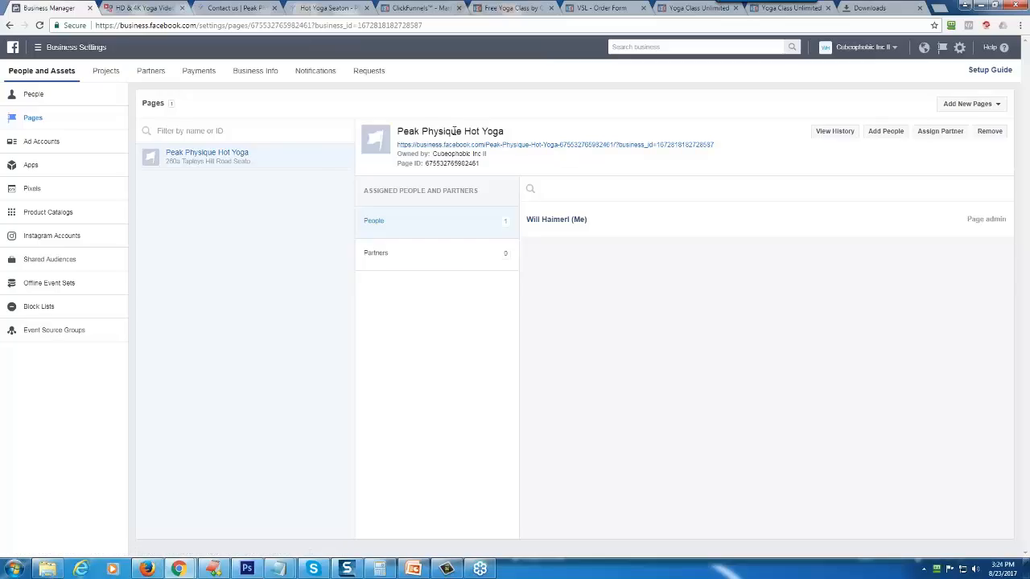
# - Open the new Peak Physique Hot Yoga Page and check the options for adding a profile picture and a cover
pyautogui.click(566, 147)
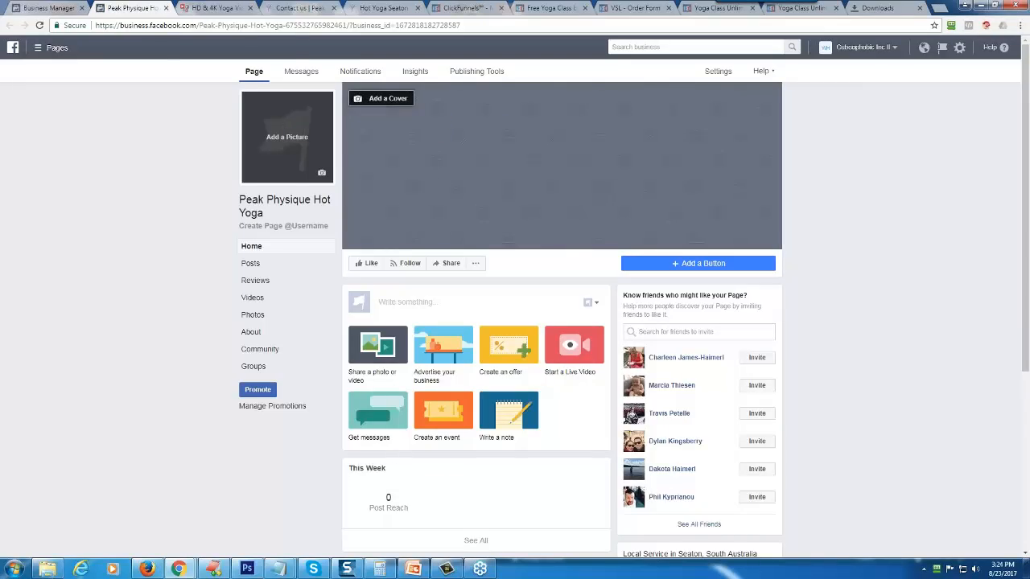
pyautogui.click(322, 176)
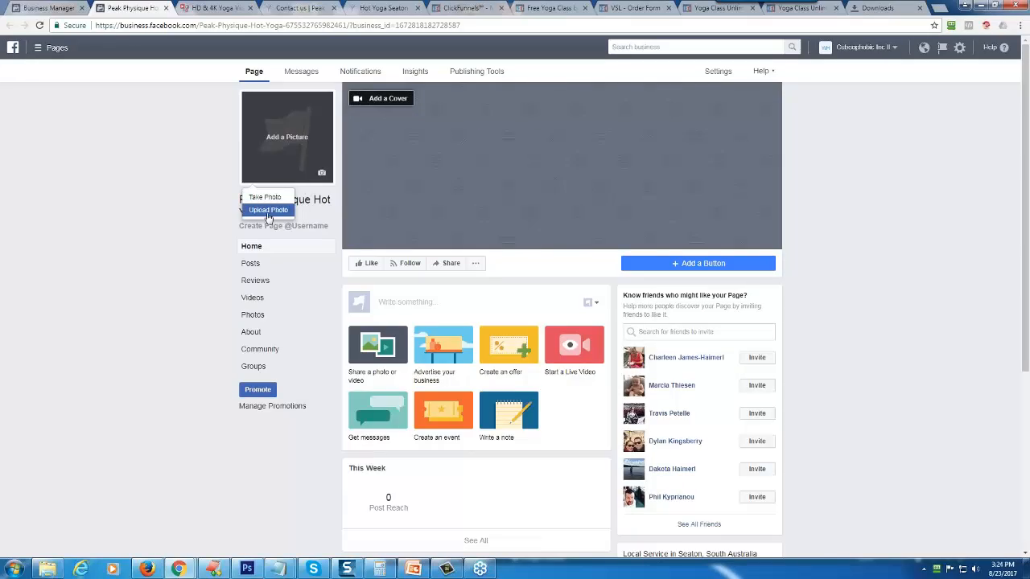
pyautogui.click(410, 100)
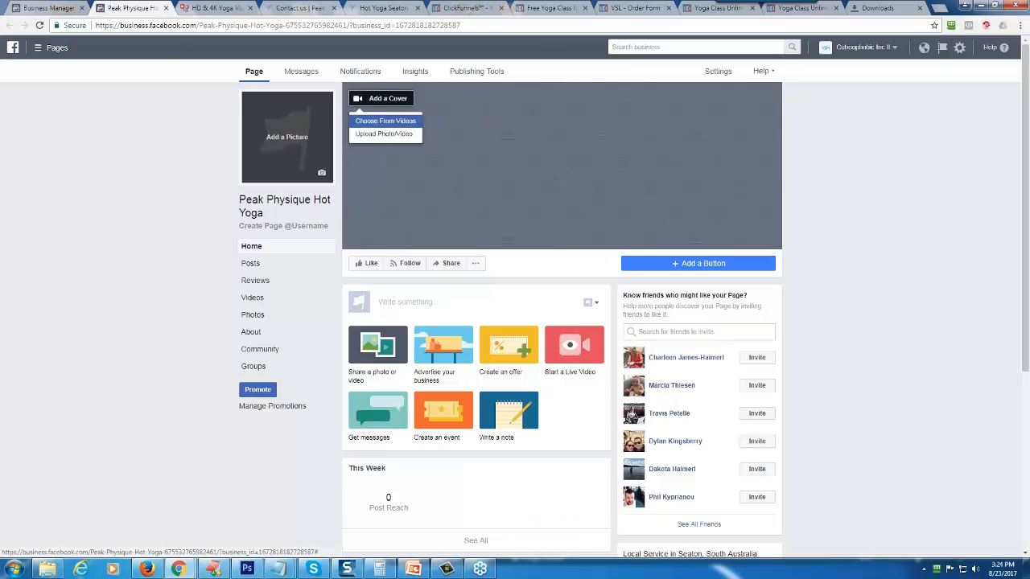
pyautogui.click(559, 194)
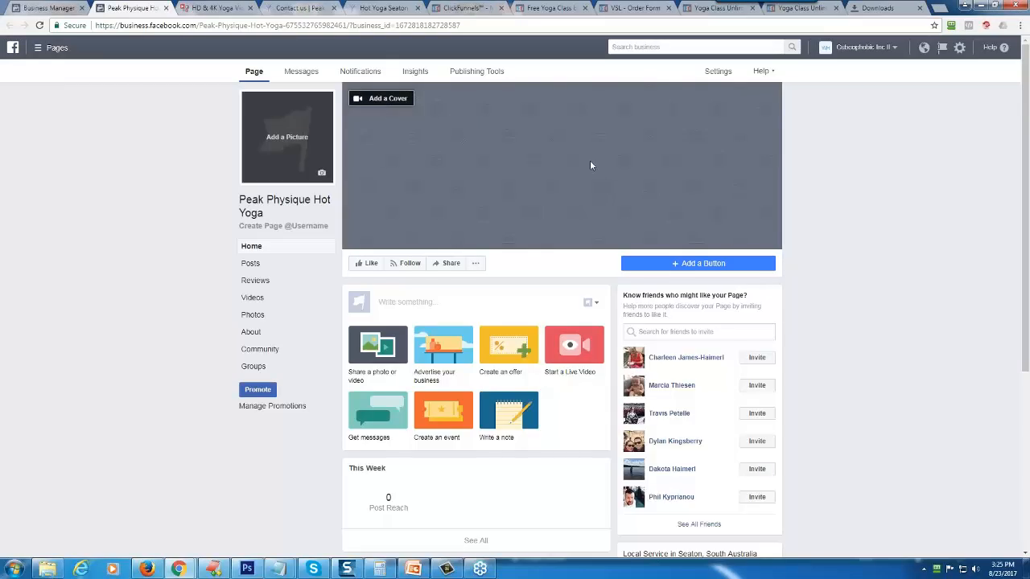
# - Look through the new Page's home sections, including post reach, reviews, groups and the About details
pyautogui.scroll(-1, 567, 173)
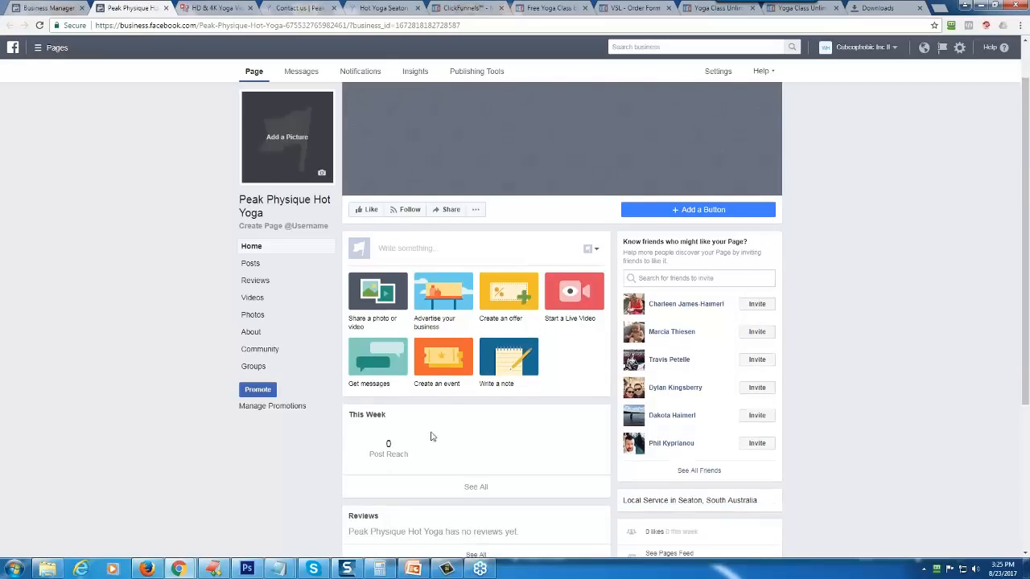
pyautogui.scroll(-3, 152, 346)
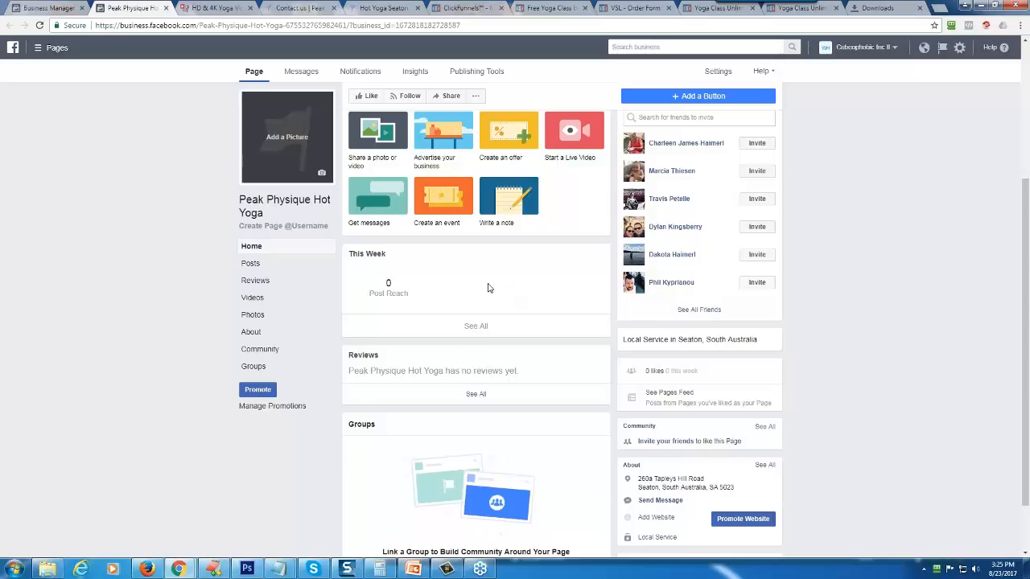
pyautogui.scroll(2, 491, 288)
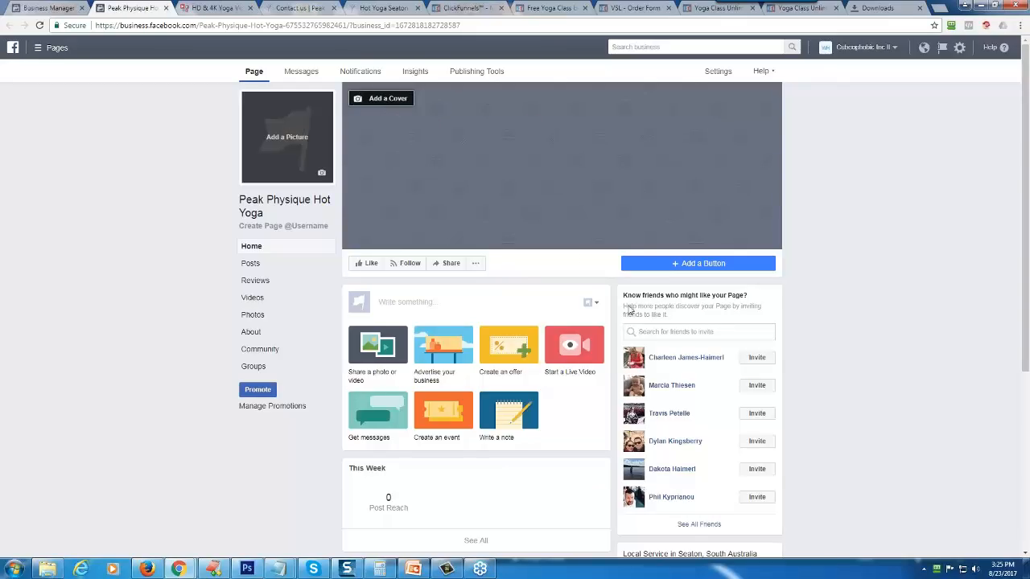
pyautogui.scroll(-2, 567, 400)
pyautogui.scroll(-1, 568, 401)
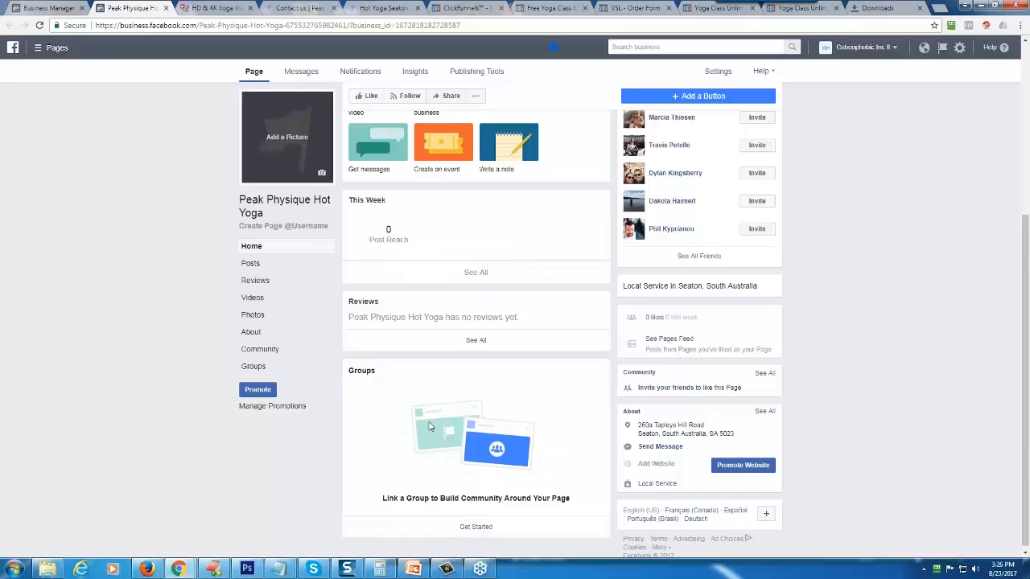
pyautogui.scroll(-1, 413, 439)
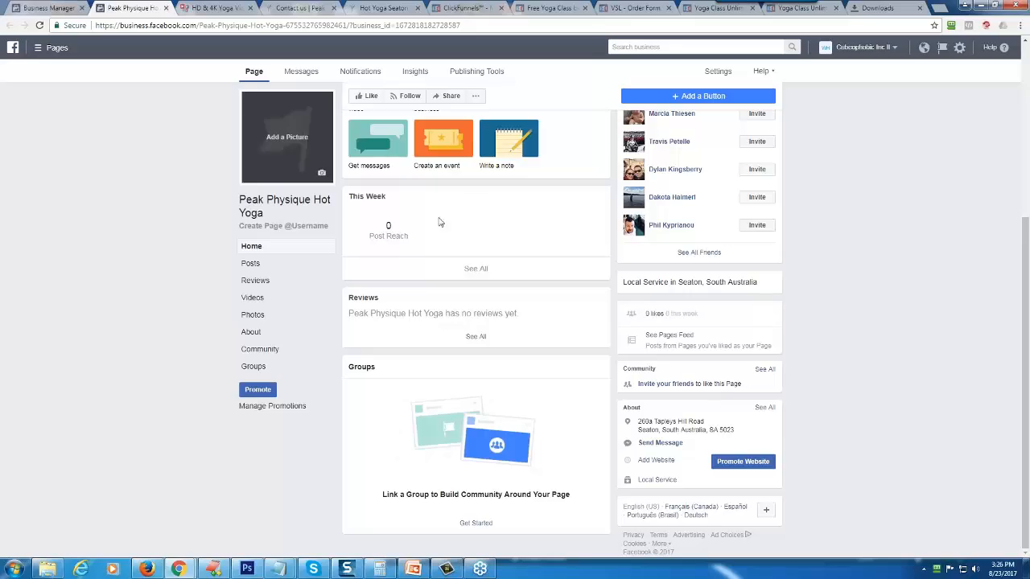
pyautogui.scroll(3, 80, 342)
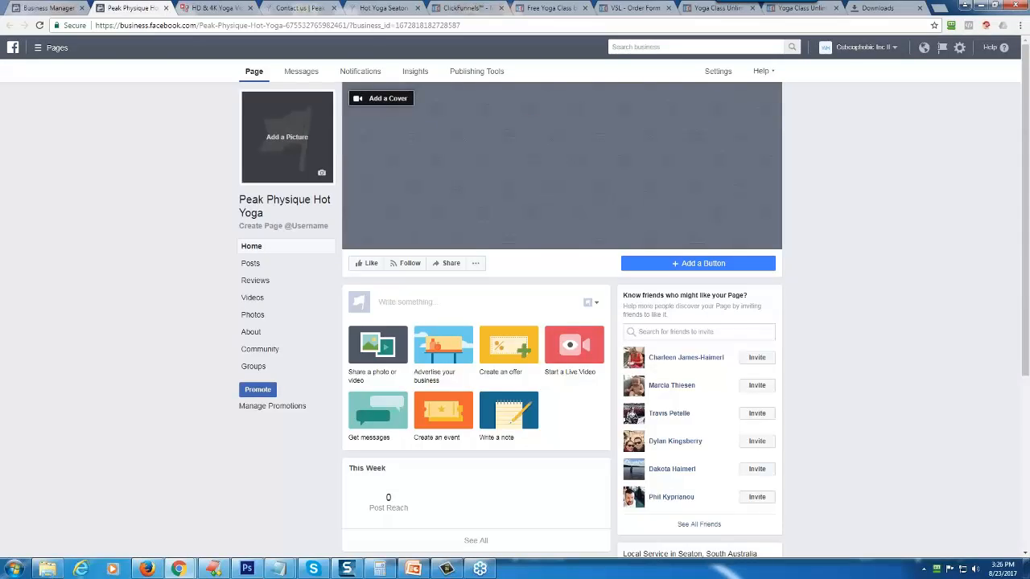
# - Return to the Seaton studio's website and view its homepage banner and logo
pyautogui.click(376, 8)
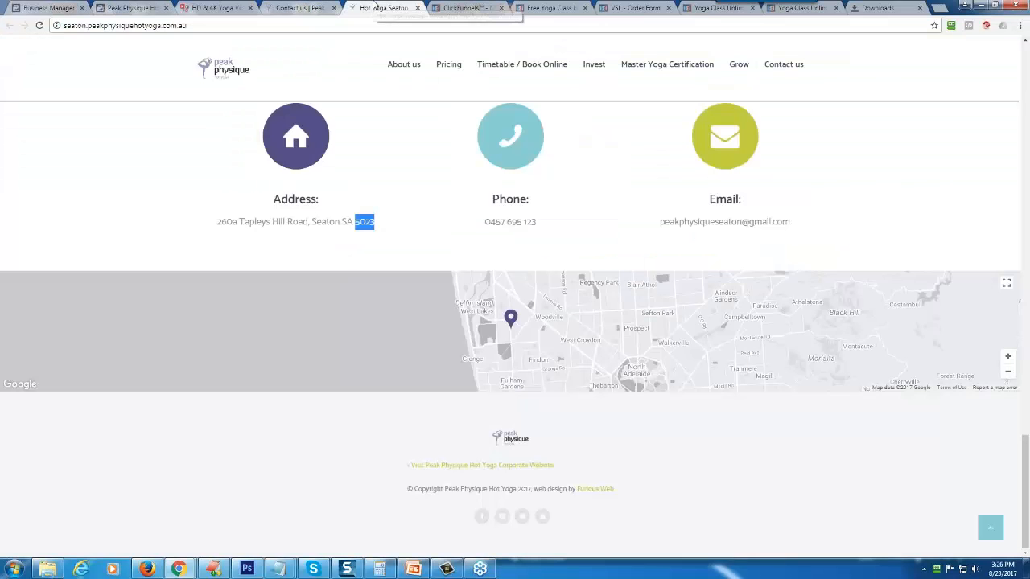
pyautogui.scroll(15, 381, 129)
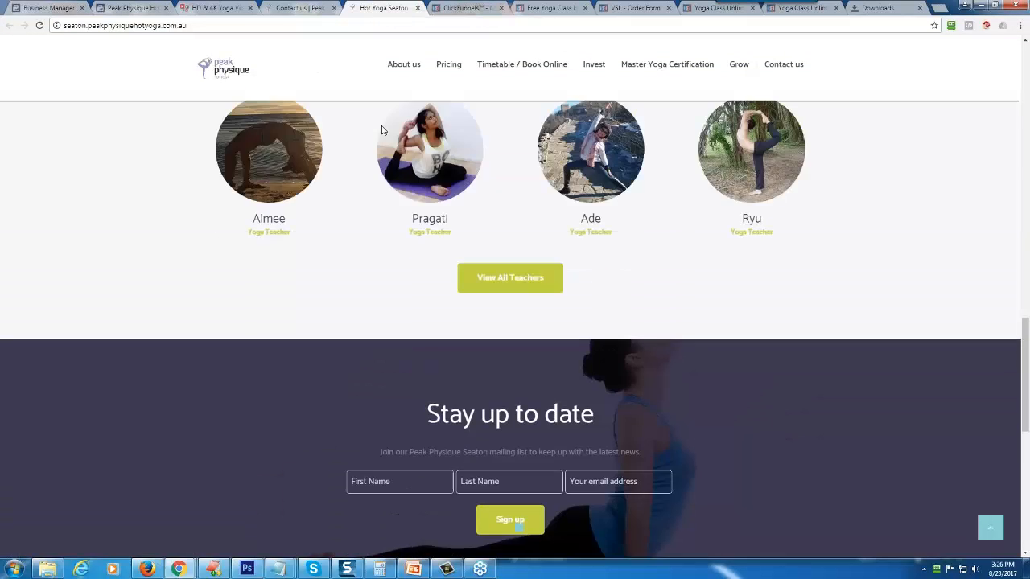
pyautogui.scroll(5, 482, 241)
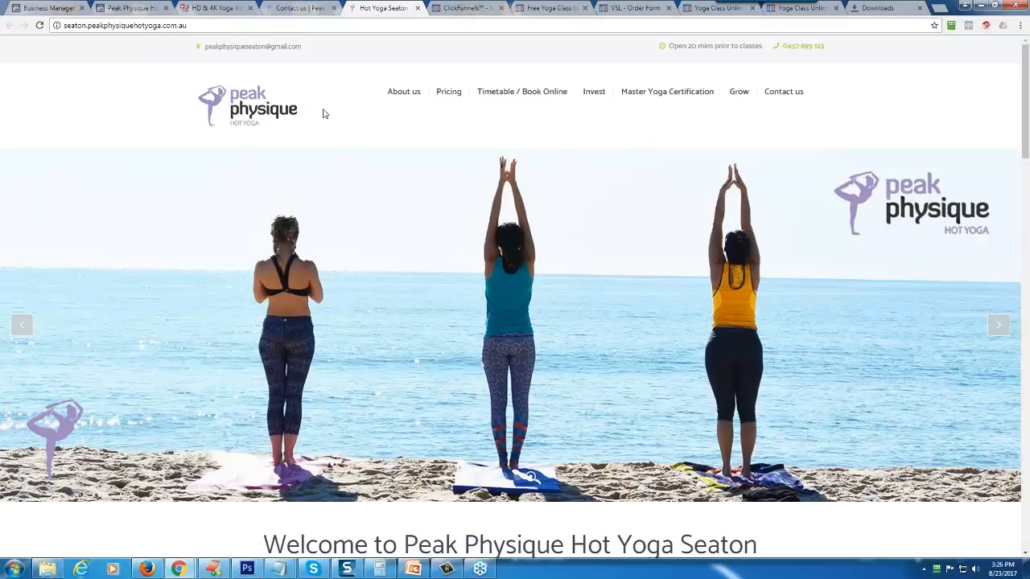
# - Switch to ClickFunnels and open the OPT IN step of the Peak Physique sales funnel
pyautogui.click(475, 9)
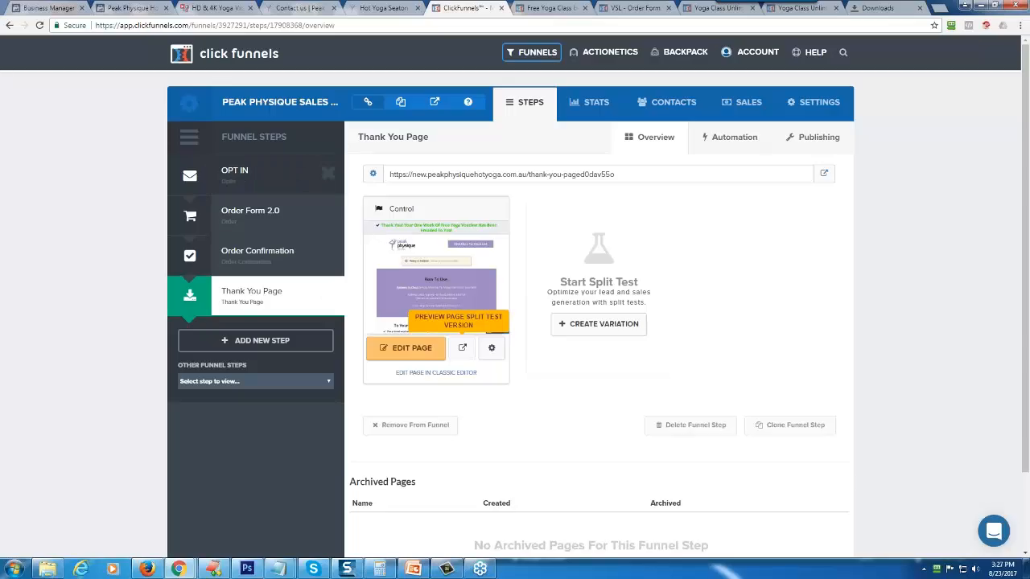
pyautogui.click(235, 178)
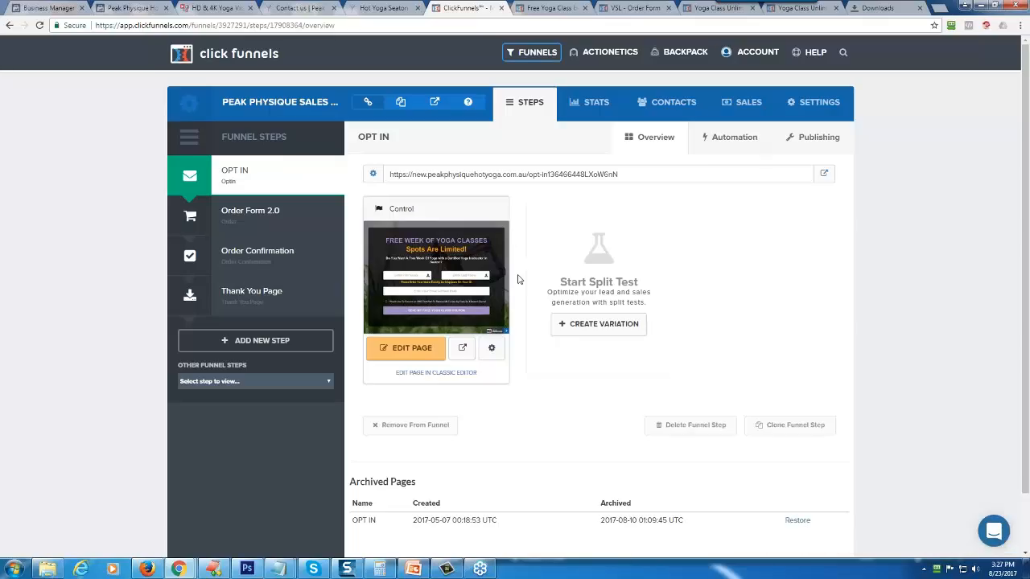
pyautogui.moveTo(808, 52)
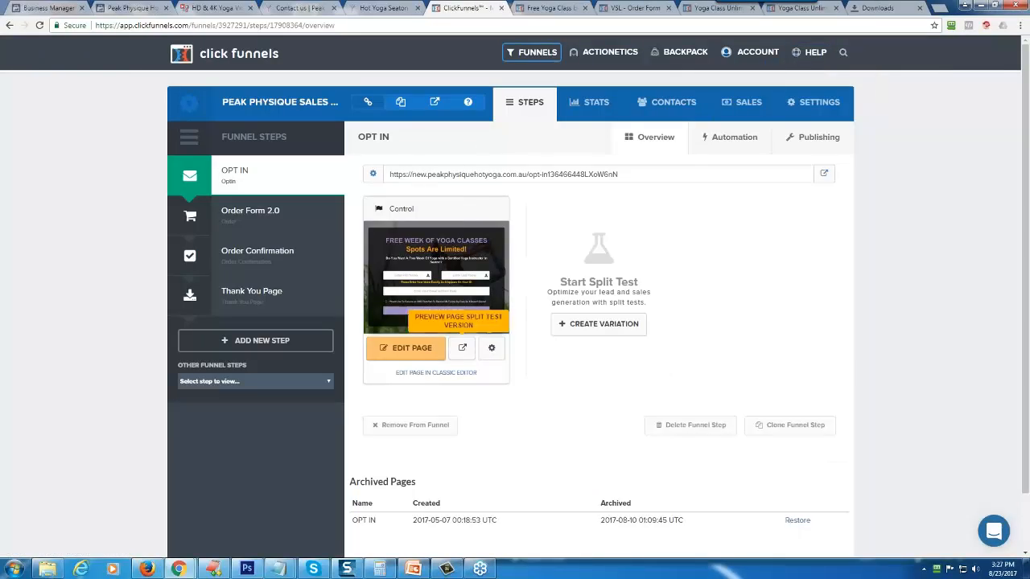
# - Examine the live free-week opt-in page with the SMS text alert option ticked, along with the Awakening Pass order form page
pyautogui.click(563, 7)
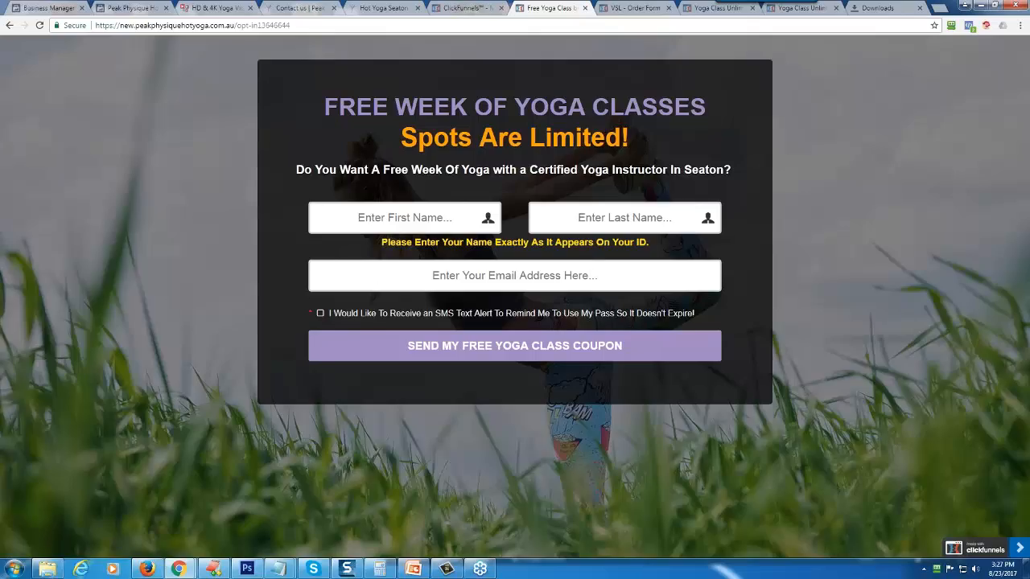
pyautogui.click(320, 313)
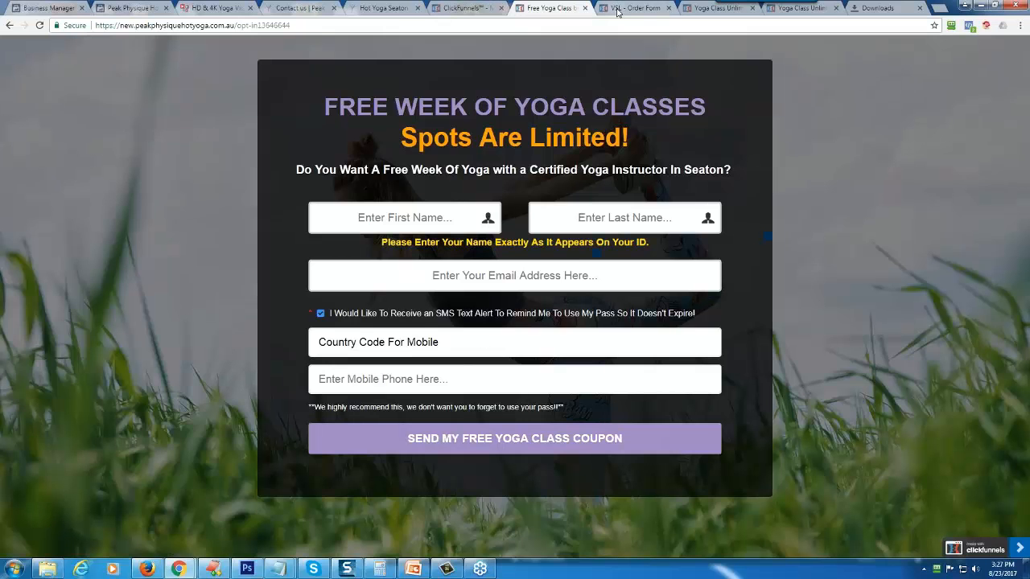
pyautogui.click(623, 8)
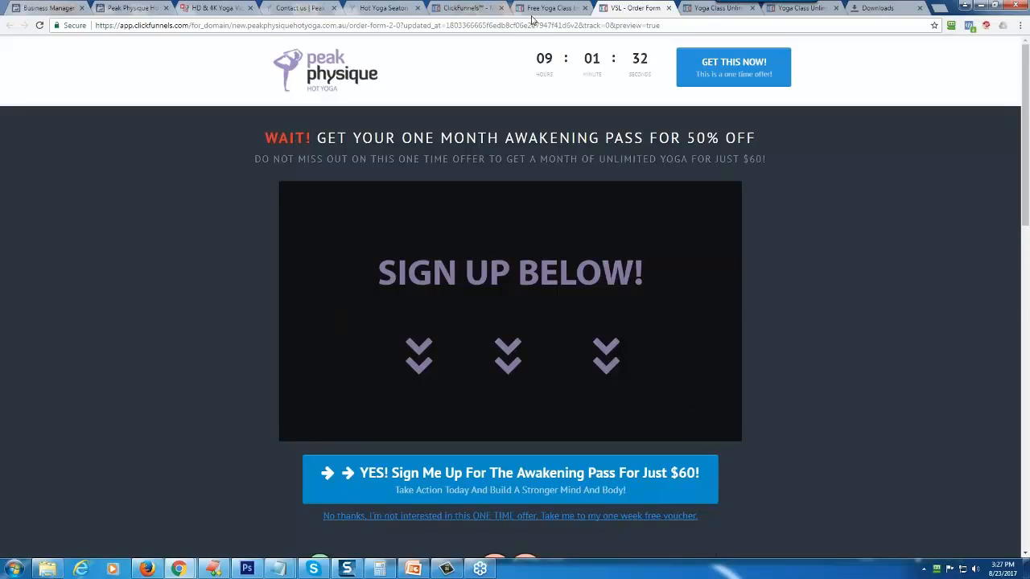
pyautogui.hotkey('ctrl', 'shift', 'Tab')
pyautogui.hotkey('ctrl', 'shift', 'Tab')
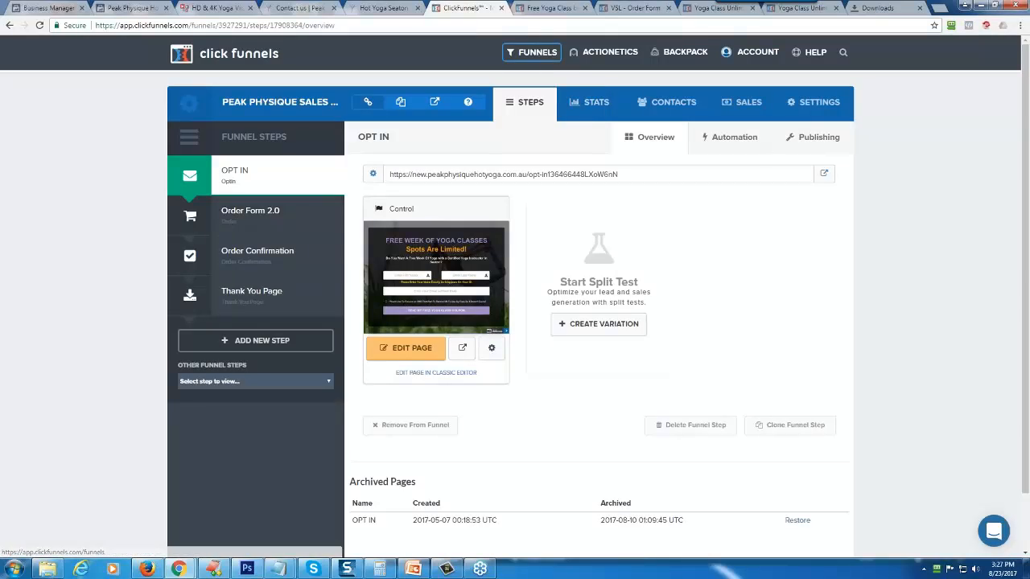
pyautogui.click(541, 10)
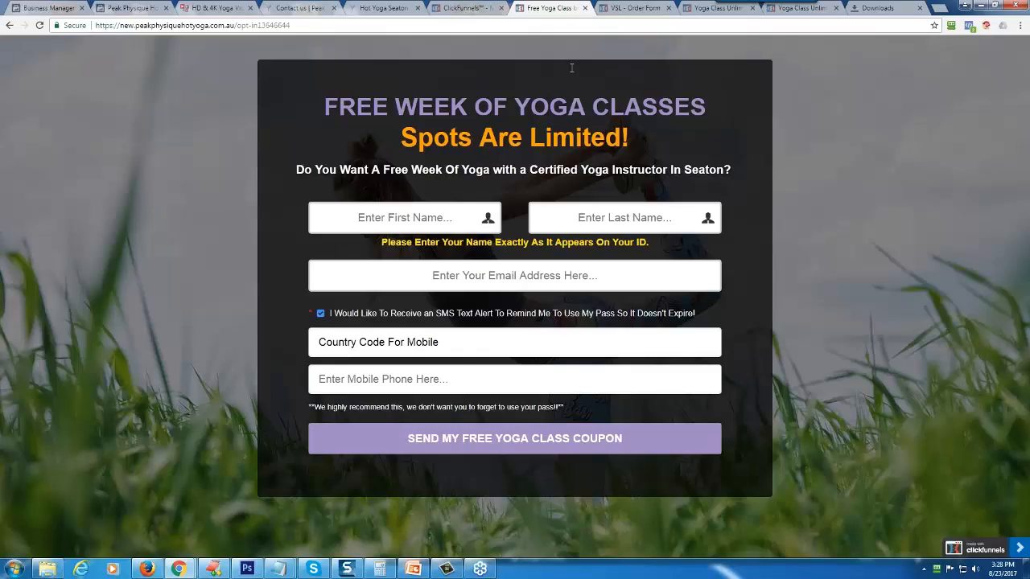
# - Examine the Awakening Pass order form page, including the offer headline, benefits, payment fields and the additional six-month upgrade
pyautogui.click(636, 8)
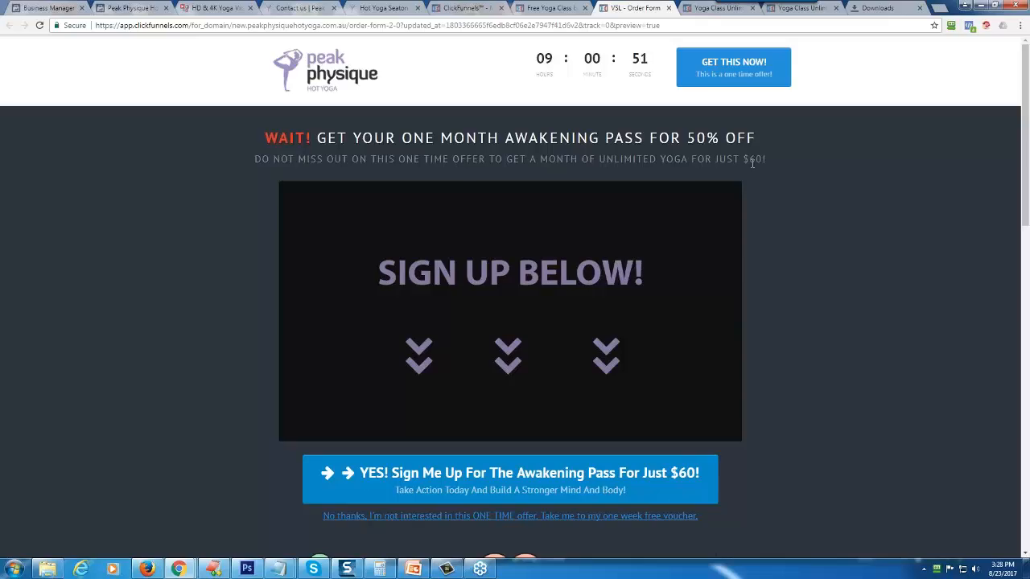
pyautogui.scroll(-1, 104, 305)
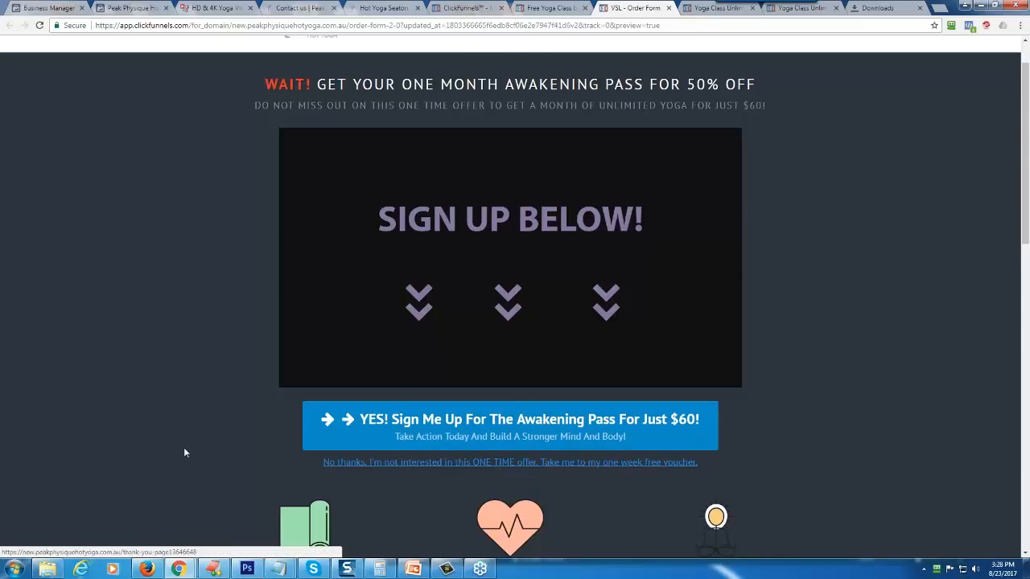
pyautogui.scroll(-3, 150, 428)
pyautogui.scroll(-2, 151, 425)
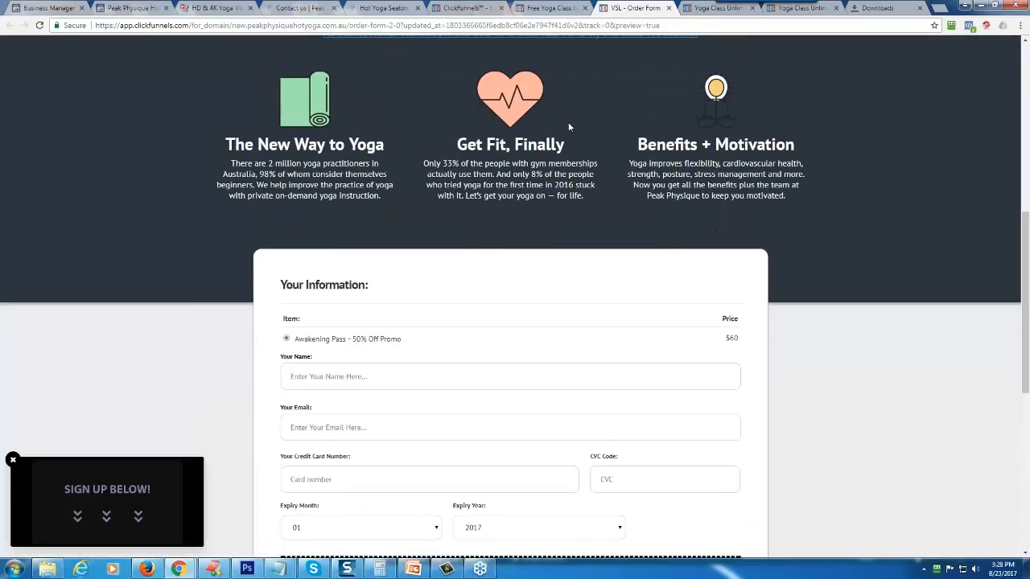
pyautogui.scroll(-2, 666, 174)
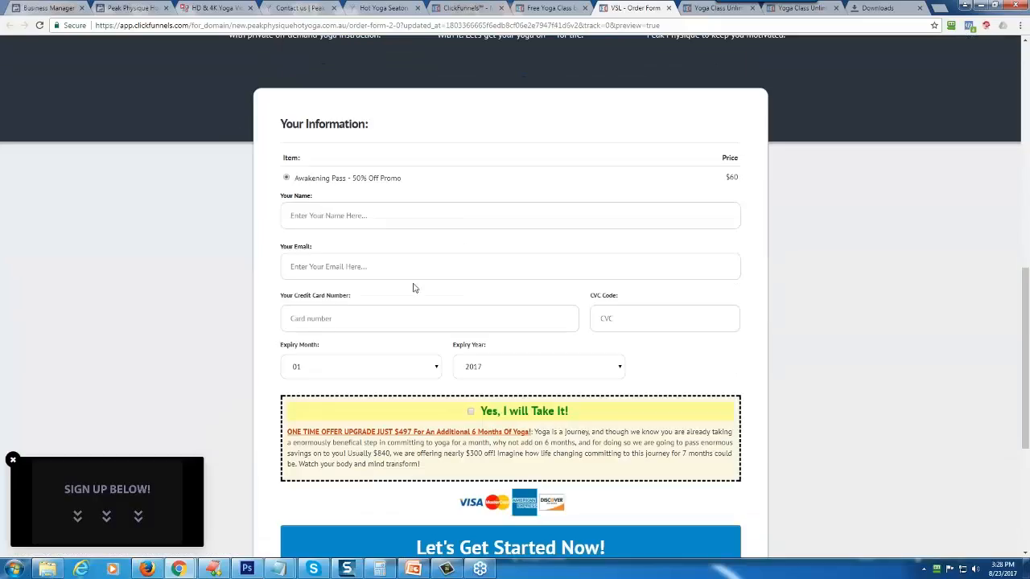
pyautogui.scroll(6, 413, 287)
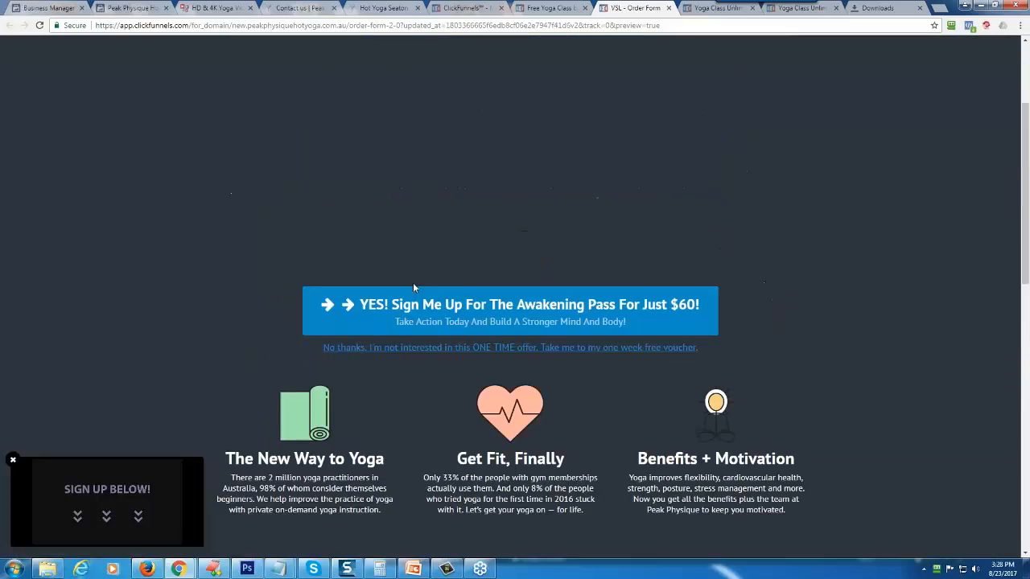
pyautogui.click(456, 316)
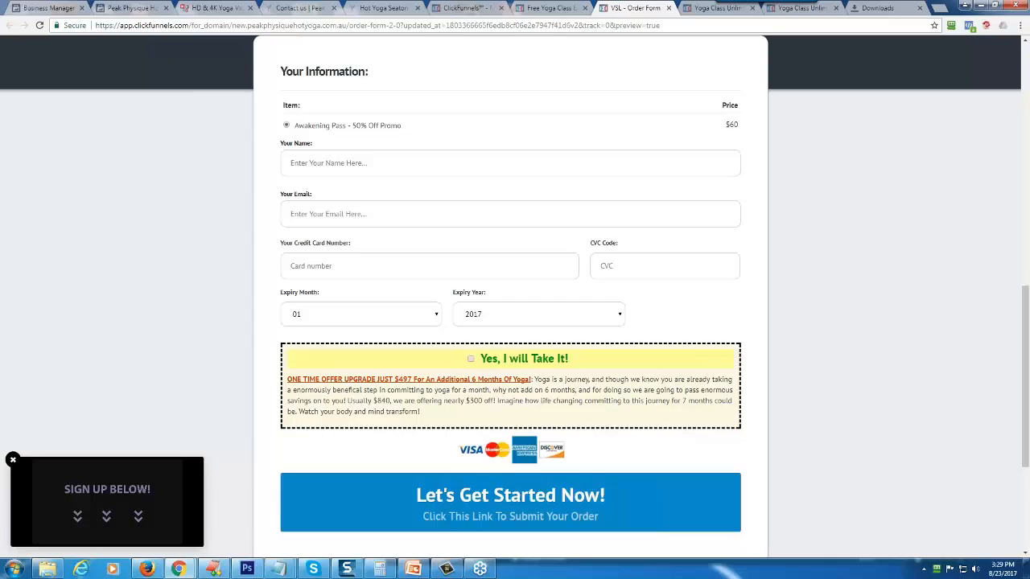
pyautogui.scroll(10, 478, 158)
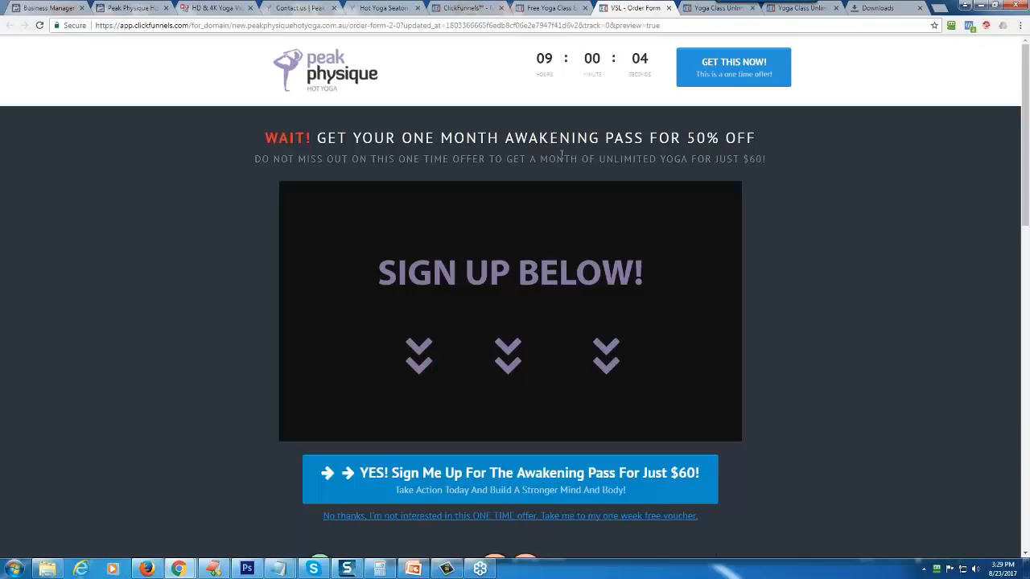
pyautogui.scroll(-9, 789, 315)
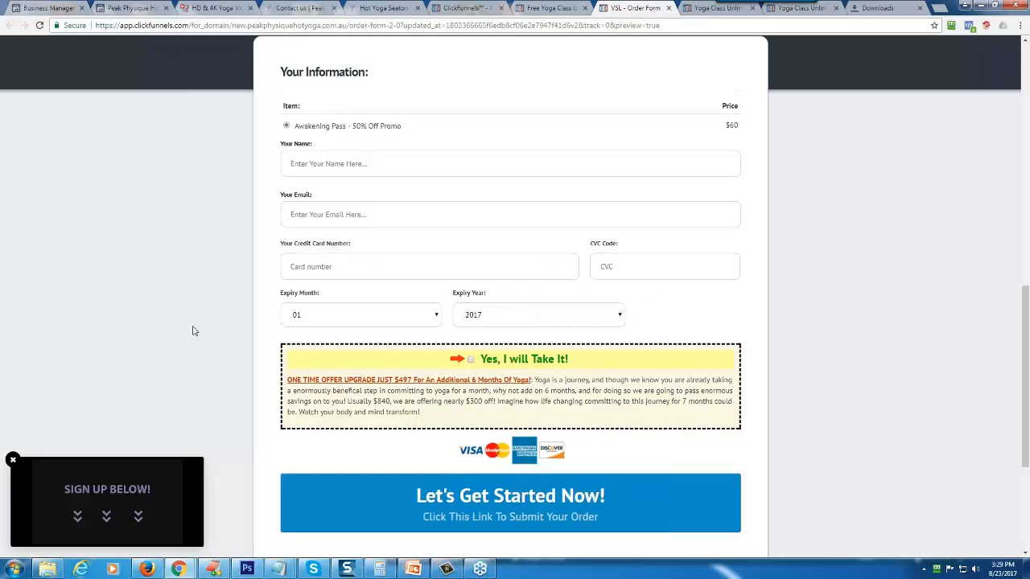
pyautogui.scroll(7, 194, 330)
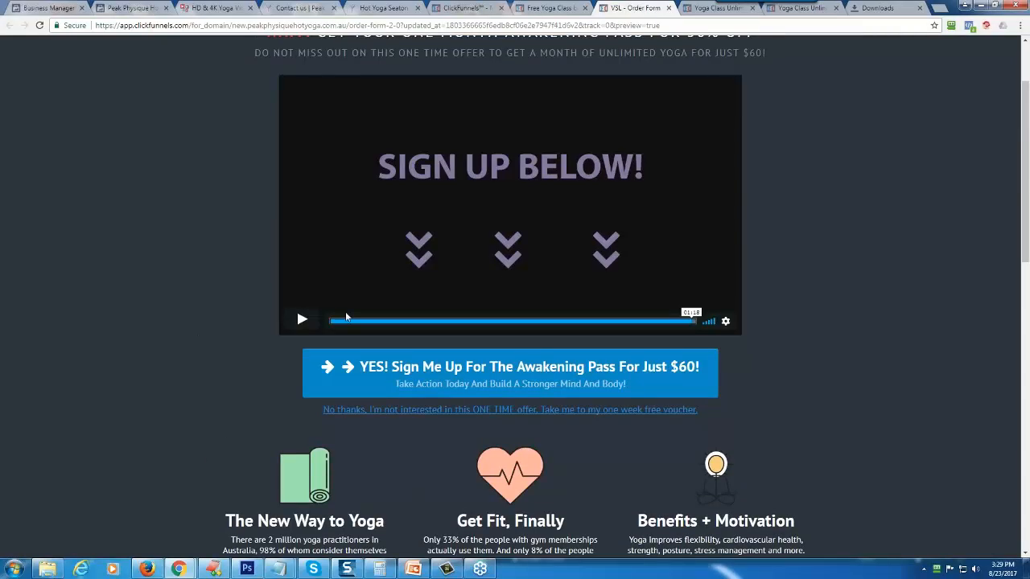
# - Replay the sales video on the order form page from its start and pause it after the opening seconds
pyautogui.click(302, 319)
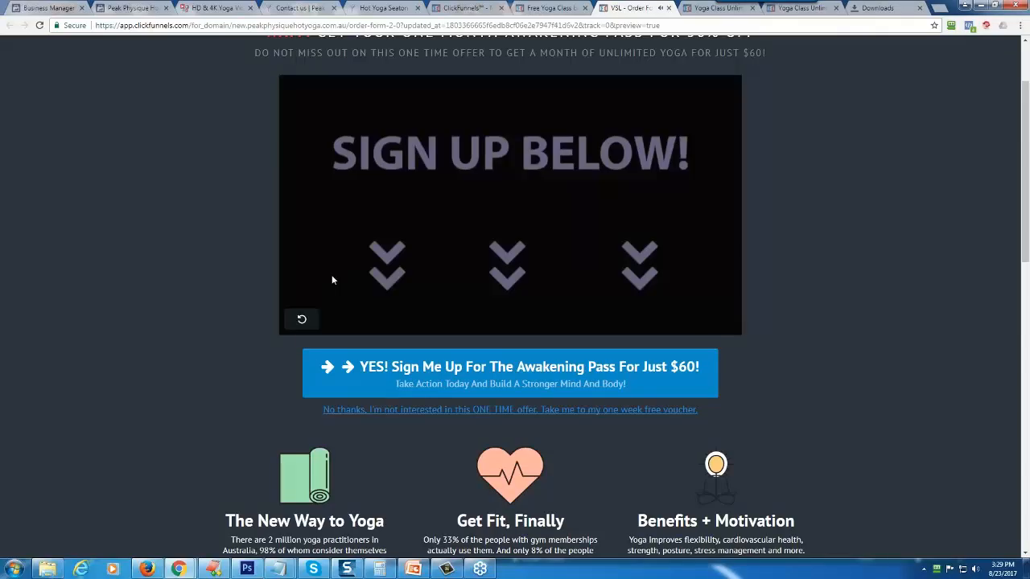
pyautogui.click(308, 321)
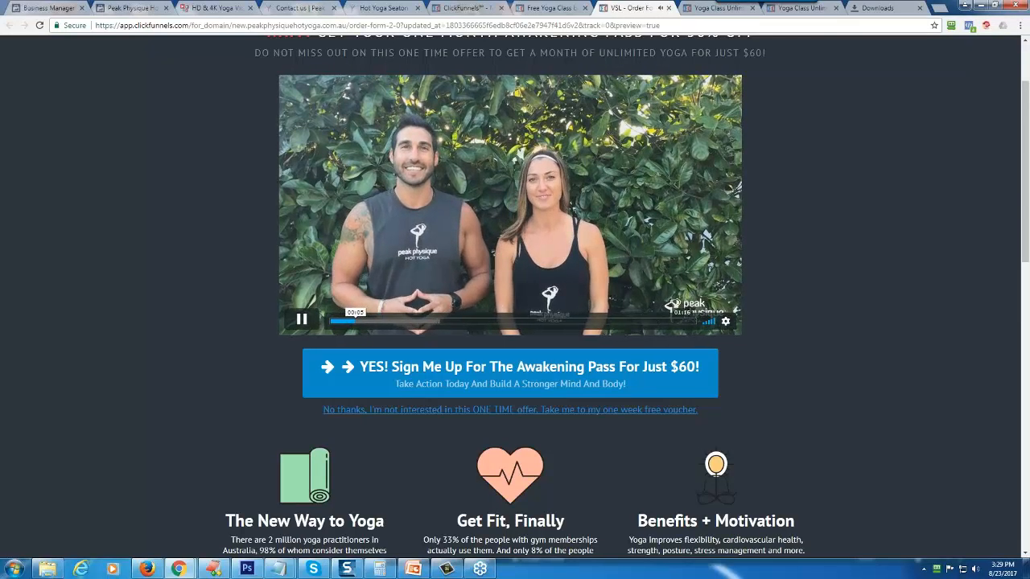
pyautogui.click(302, 320)
pyautogui.scroll(2, 460, 276)
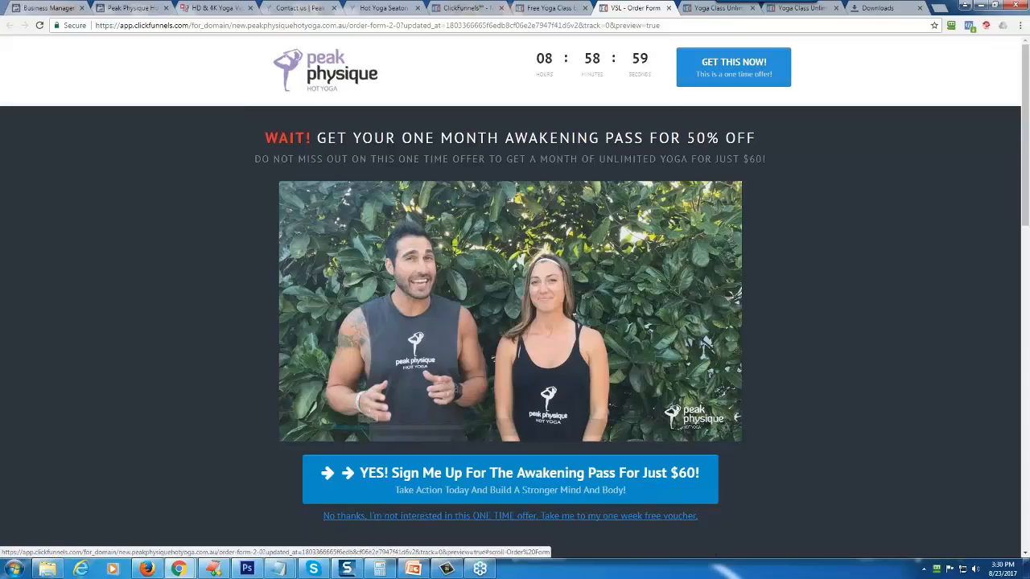
# - Open the order form's one week free voucher decline link in a new tab and view the page
pyautogui.rightClick(538, 521)
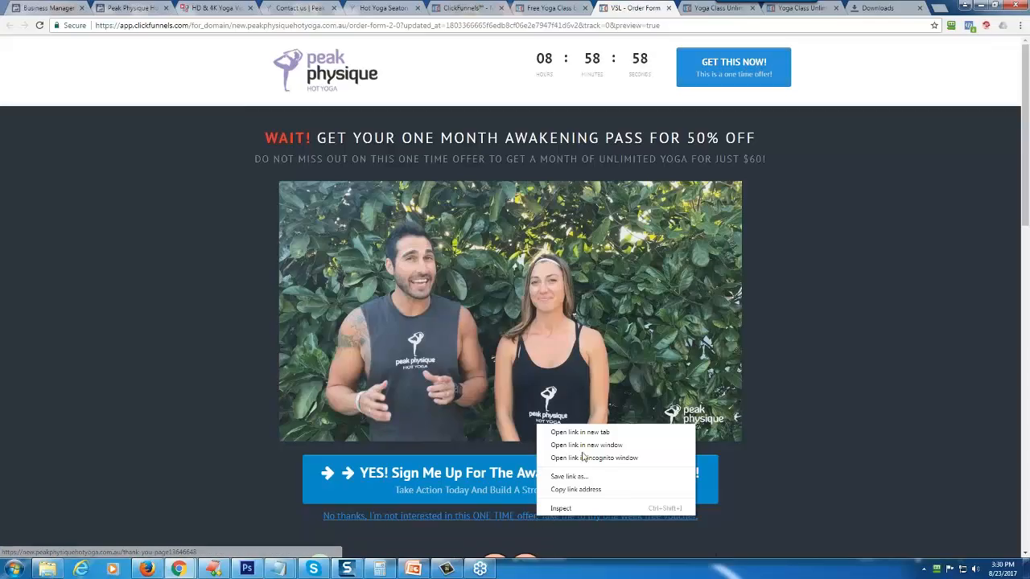
pyautogui.click(572, 429)
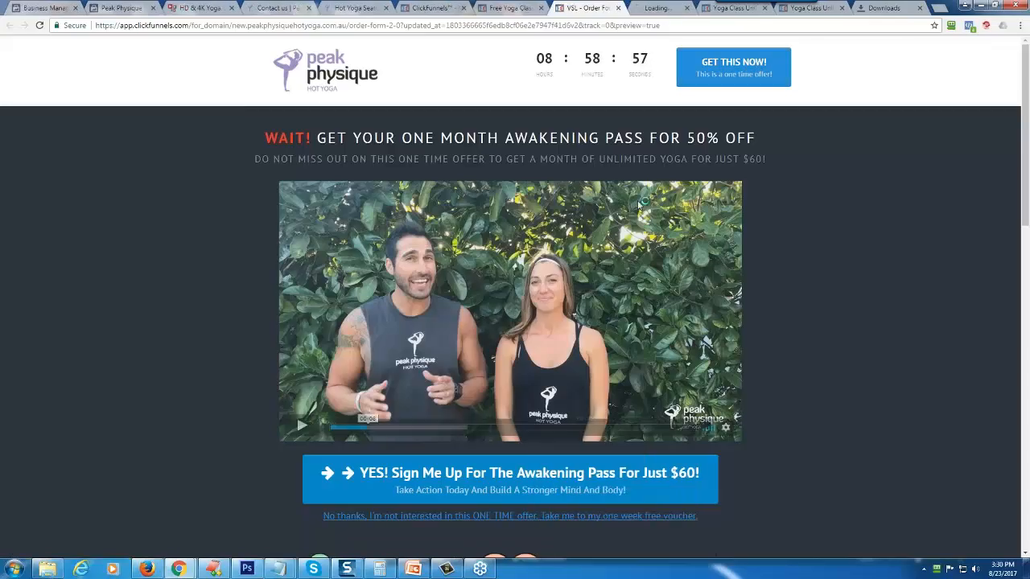
pyautogui.click(656, 8)
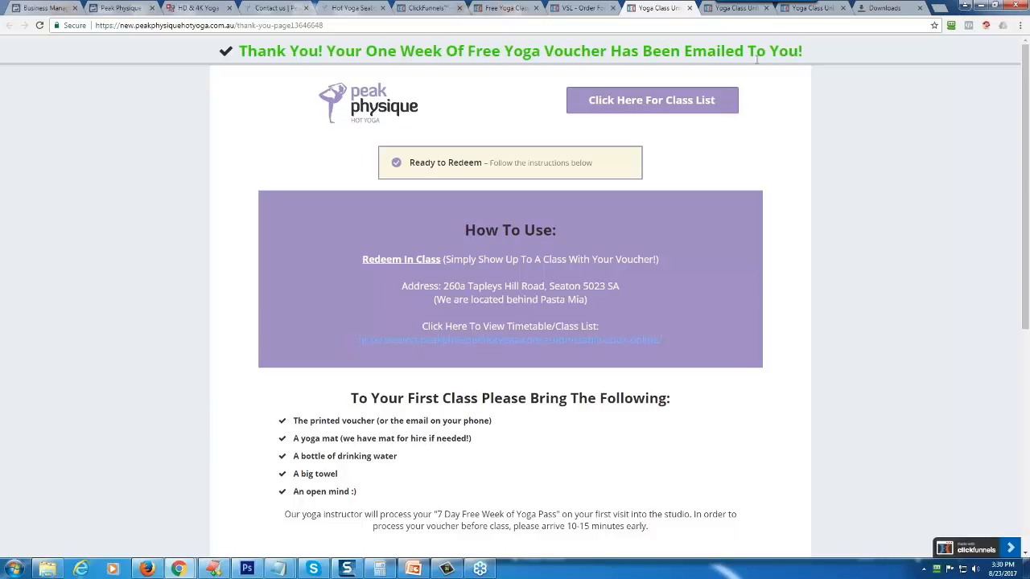
# - Return to the ClickFunnels funnel and review the OPT IN step's automation events and the funnel's settings
pyautogui.click(420, 8)
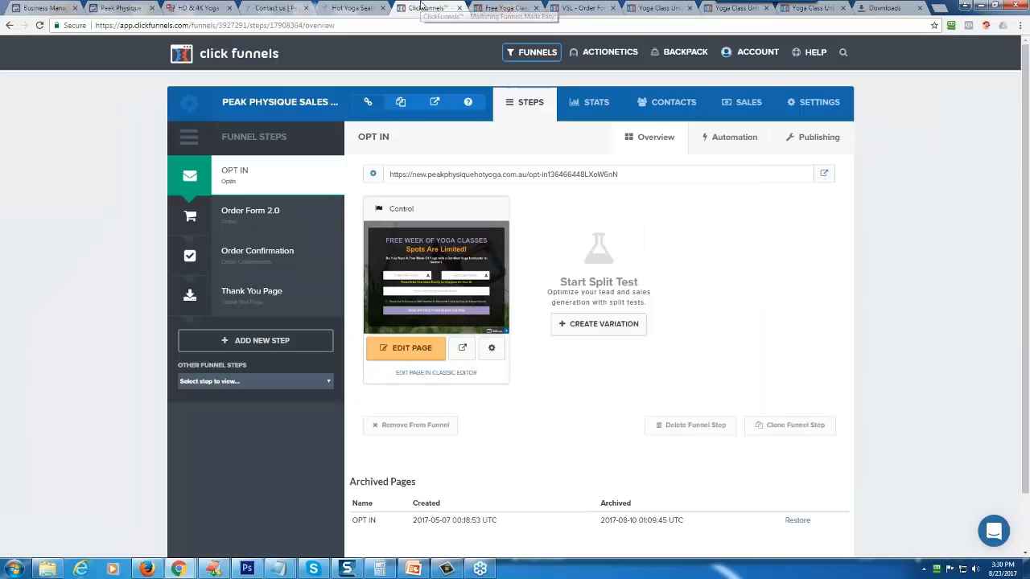
pyautogui.click(740, 142)
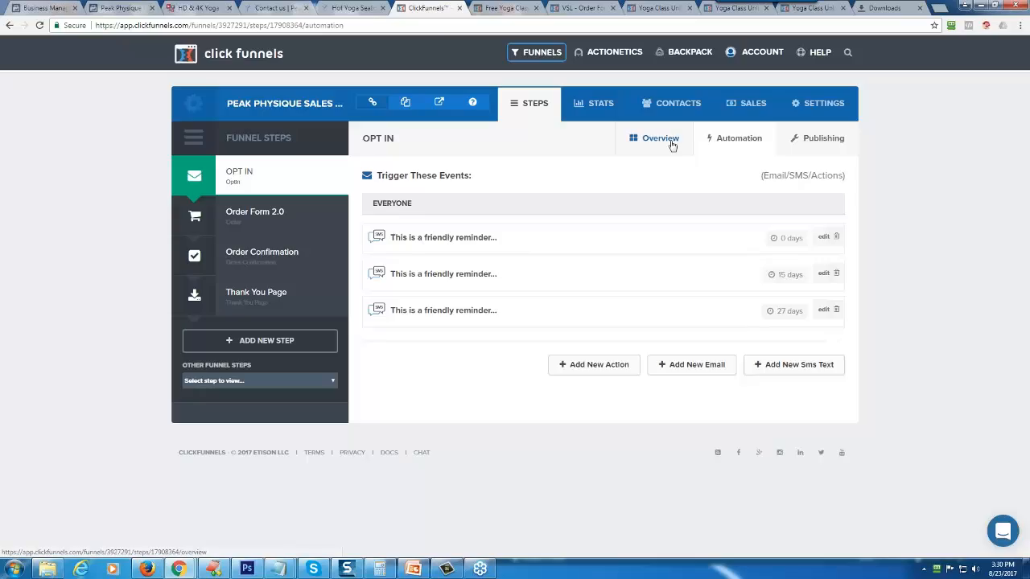
pyautogui.click(824, 103)
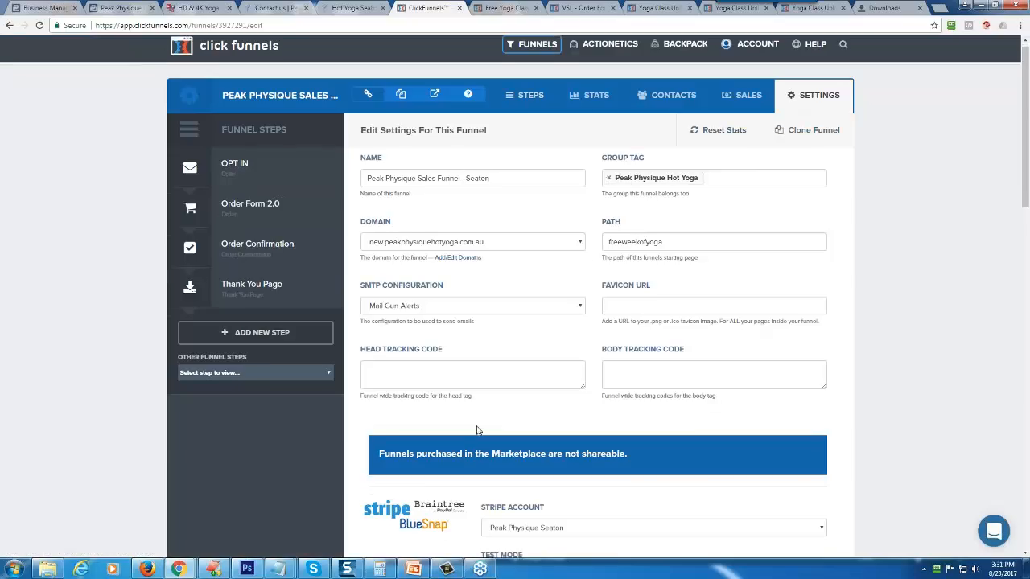
pyautogui.scroll(-6, 483, 426)
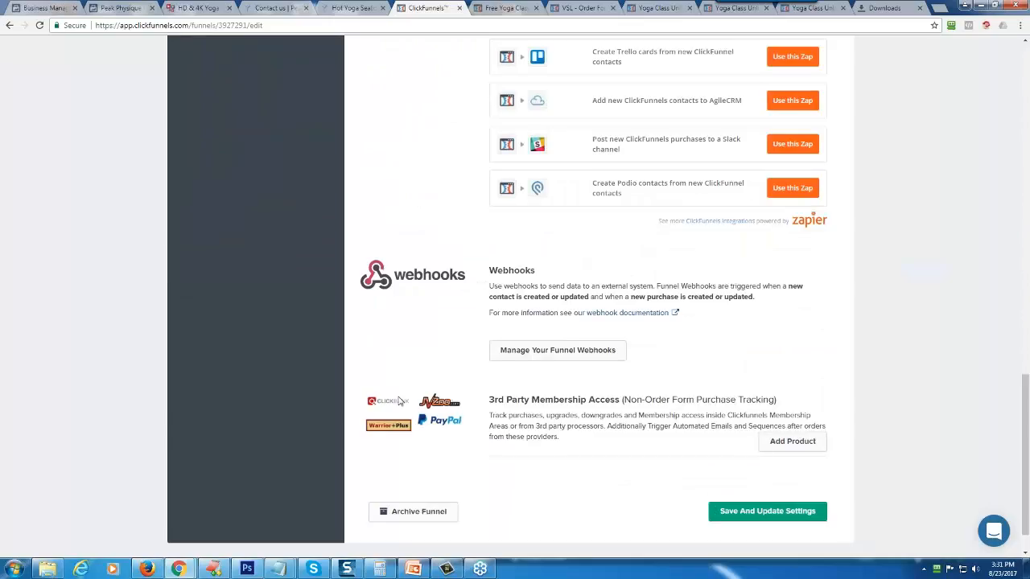
pyautogui.scroll(3, 400, 401)
pyautogui.scroll(5, 400, 401)
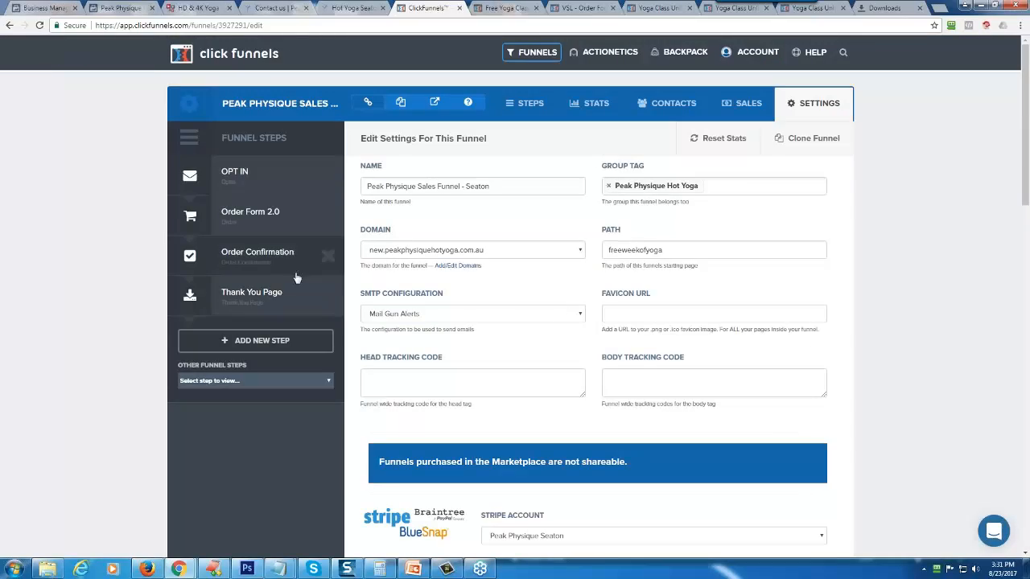
# - Open the OPT IN step's page in the editor and view its email integration settings
pyautogui.click(232, 170)
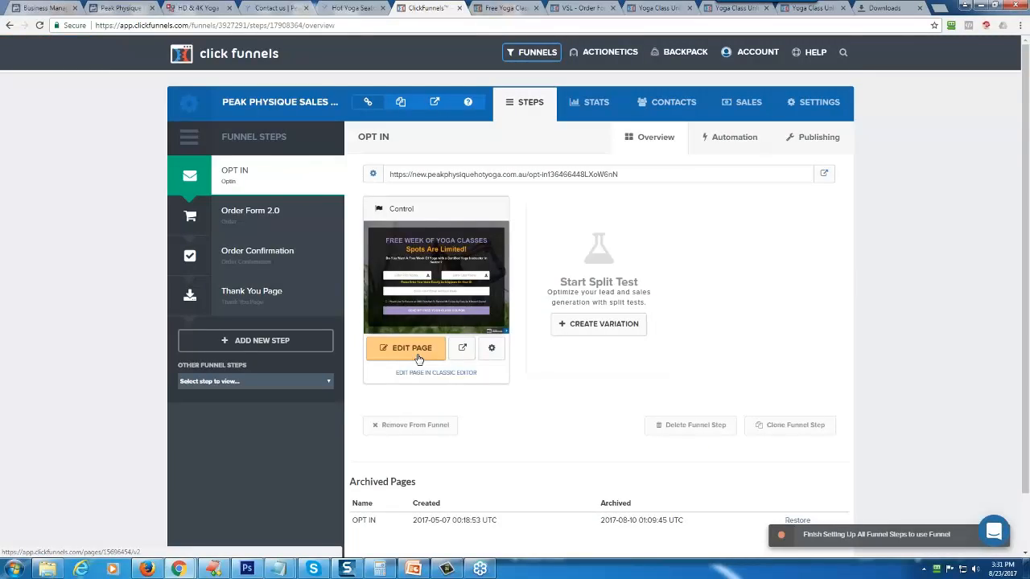
pyautogui.click(417, 359)
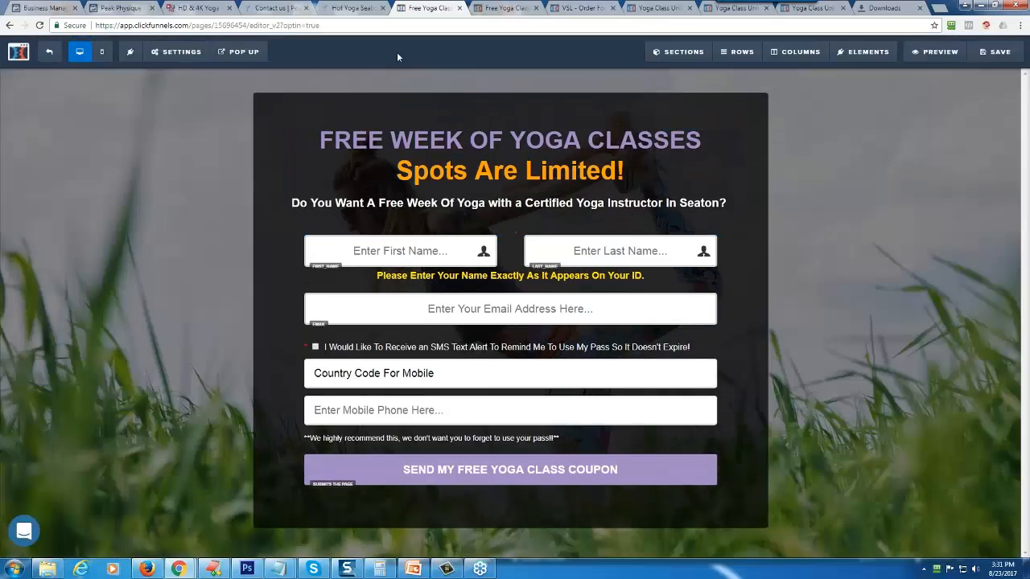
pyautogui.click(177, 51)
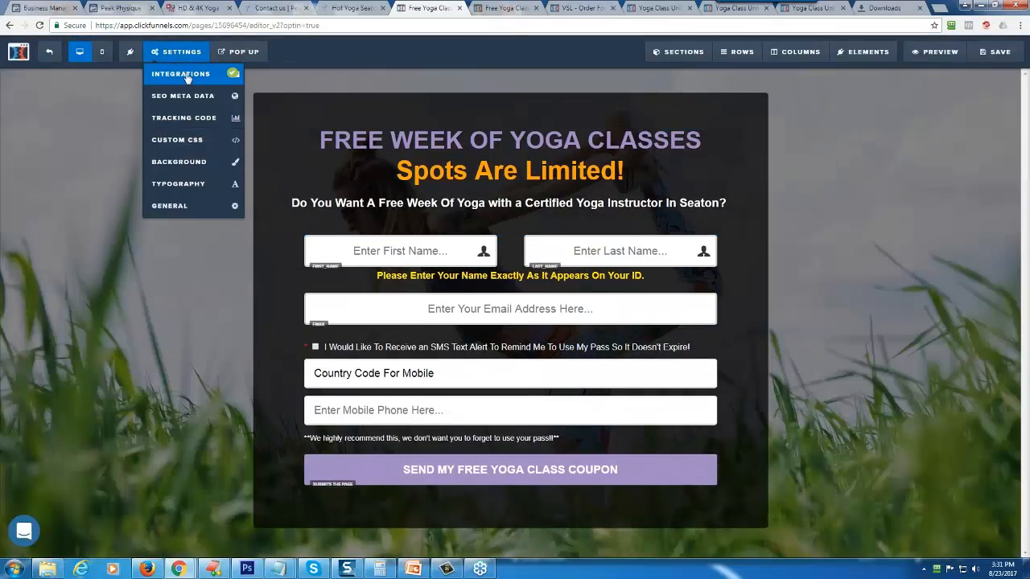
pyautogui.click(185, 75)
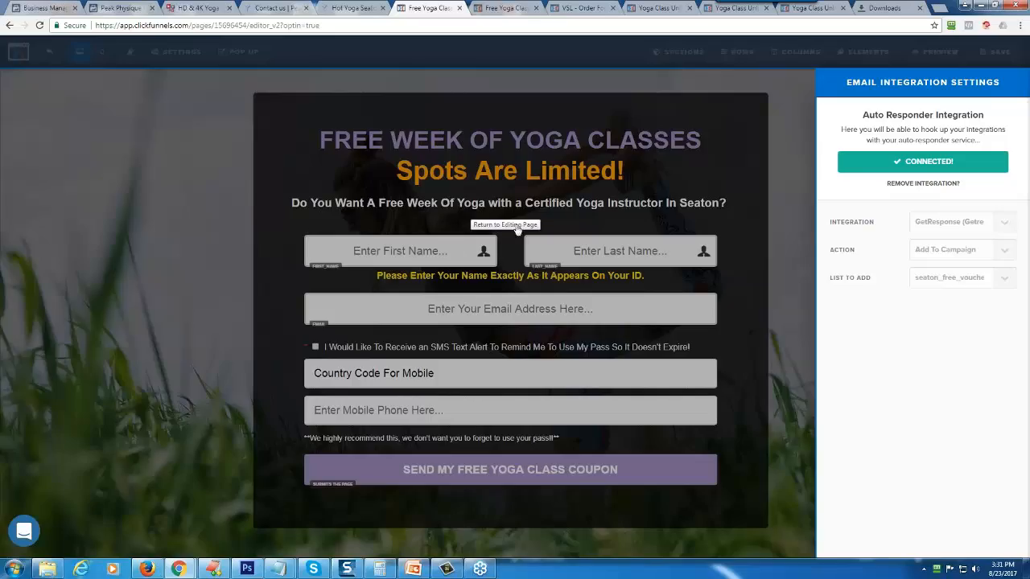
# - Review the funnel's live pages in order: opt-in, order form, free voucher thank-you page and order confirmation
pyautogui.click(508, 10)
pyautogui.click(583, 8)
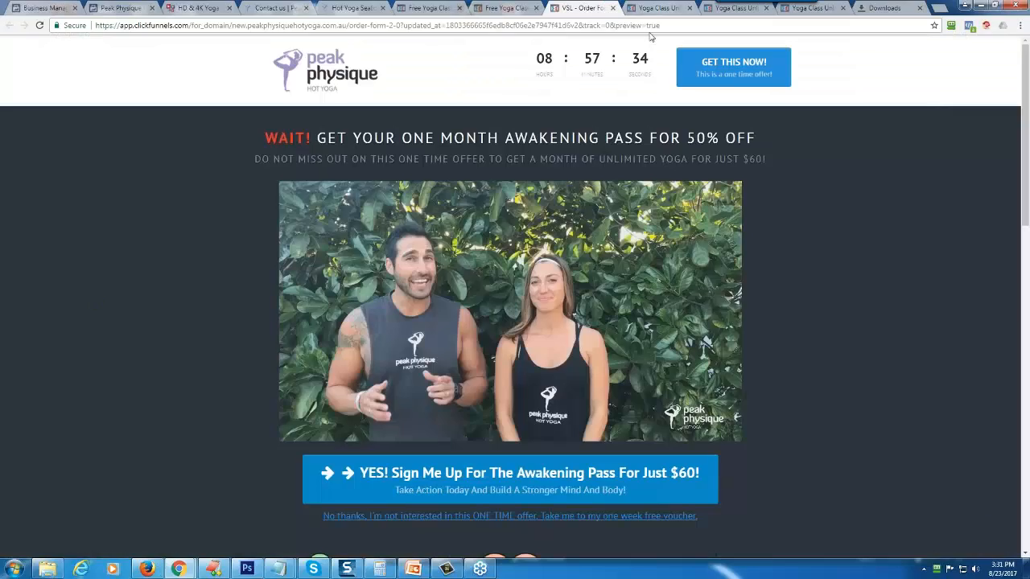
pyautogui.click(658, 8)
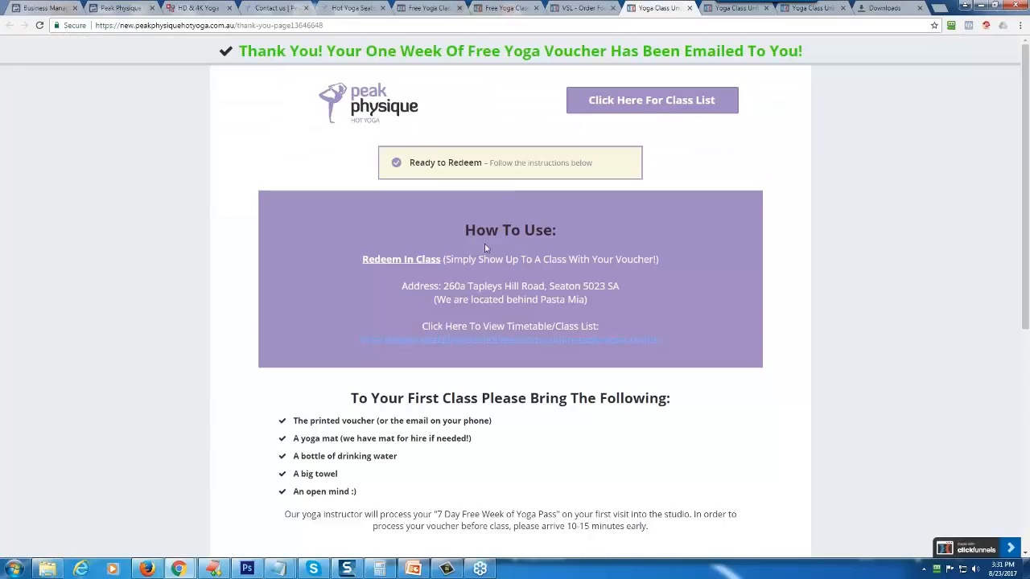
pyautogui.scroll(-5, 495, 401)
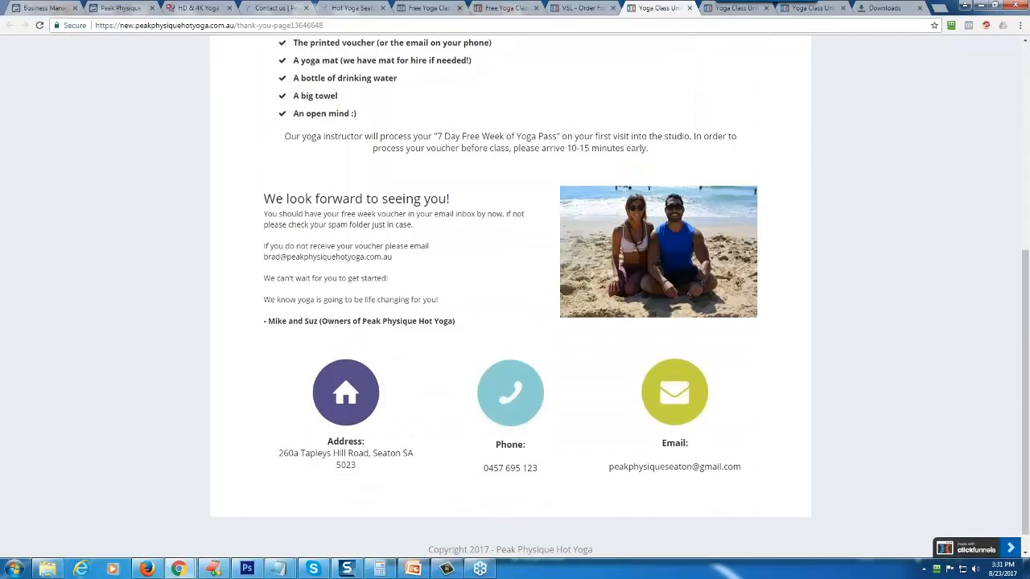
pyautogui.scroll(5, 510, 322)
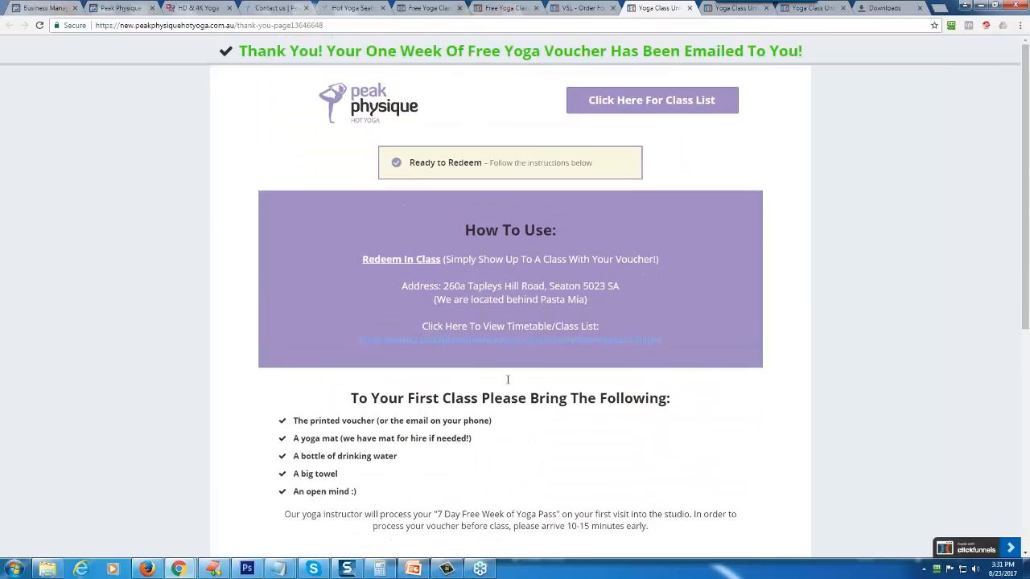
pyautogui.click(733, 8)
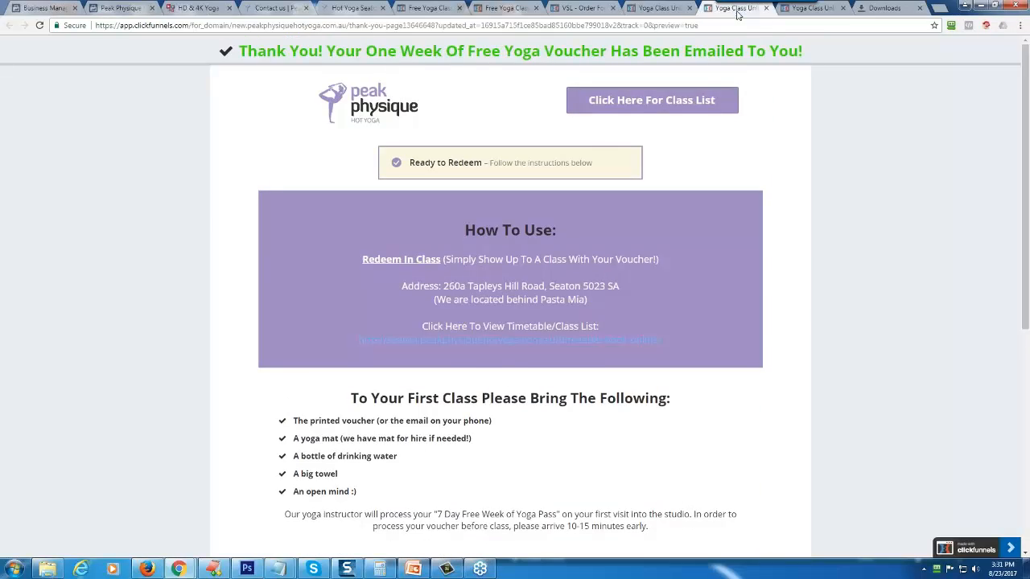
pyautogui.click(826, 10)
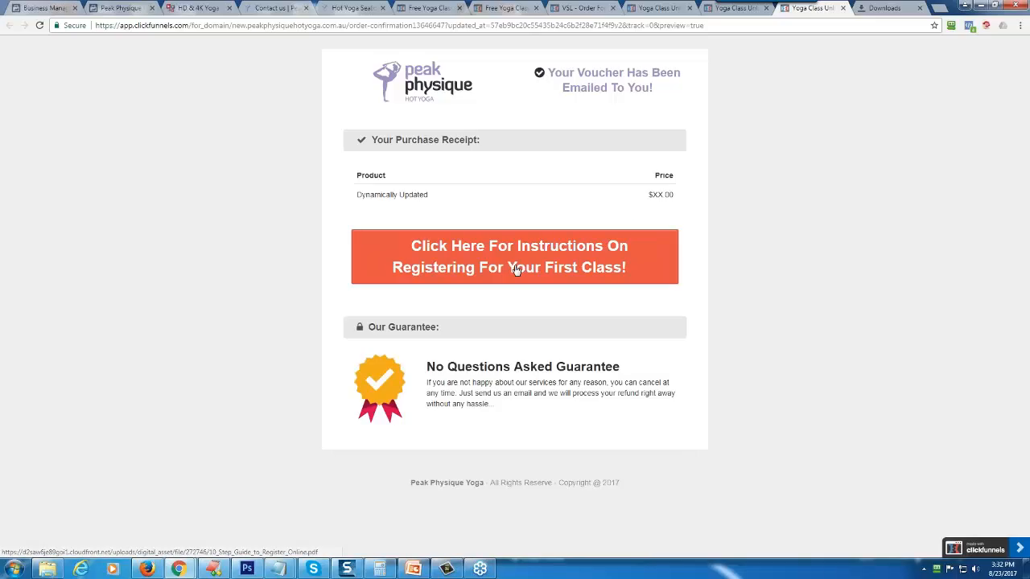
# - Close the Downloads page and return to the Peak Physique Hot Yoga Facebook Page
pyautogui.click(907, 10)
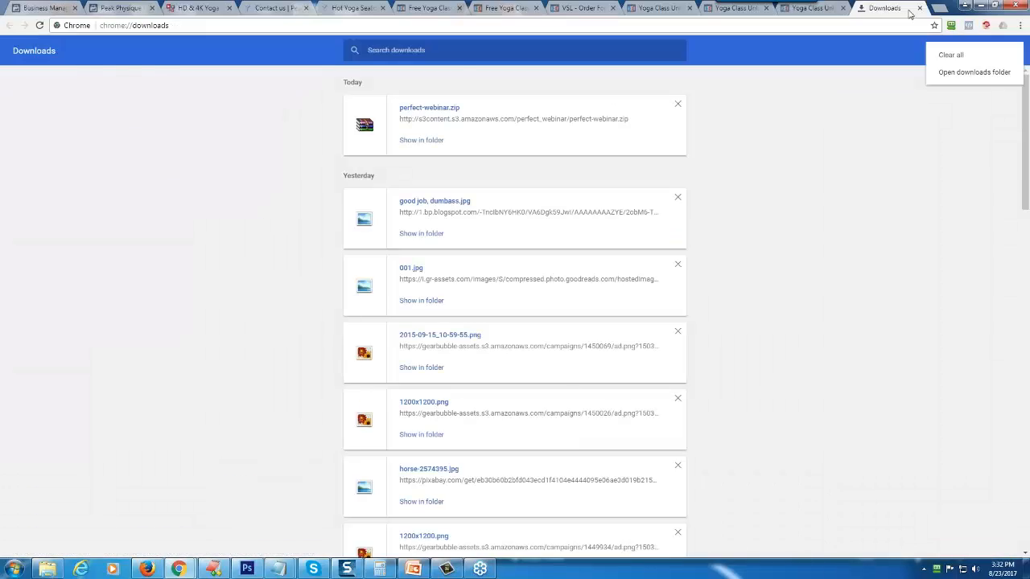
pyautogui.click(920, 8)
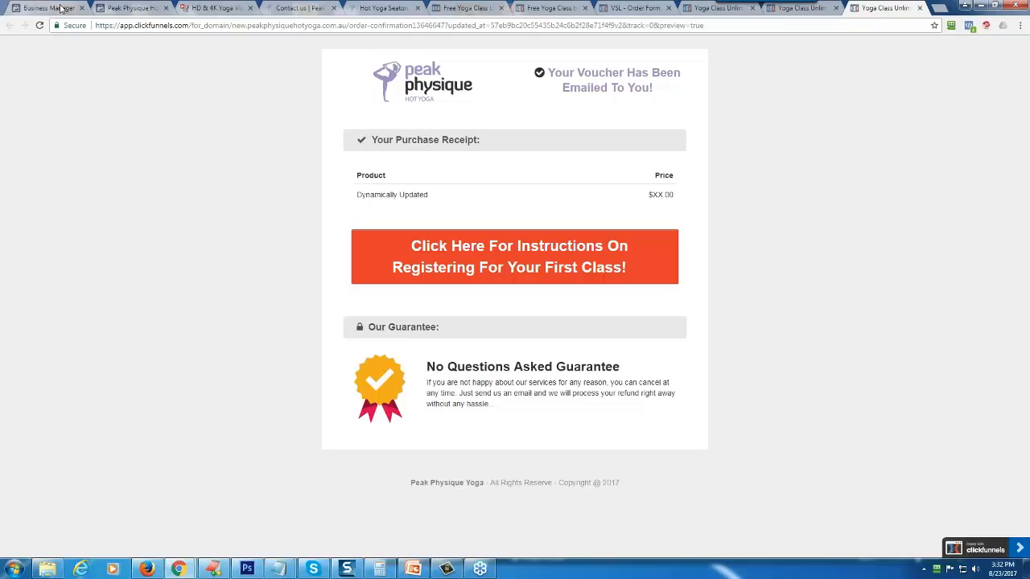
pyautogui.click(138, 8)
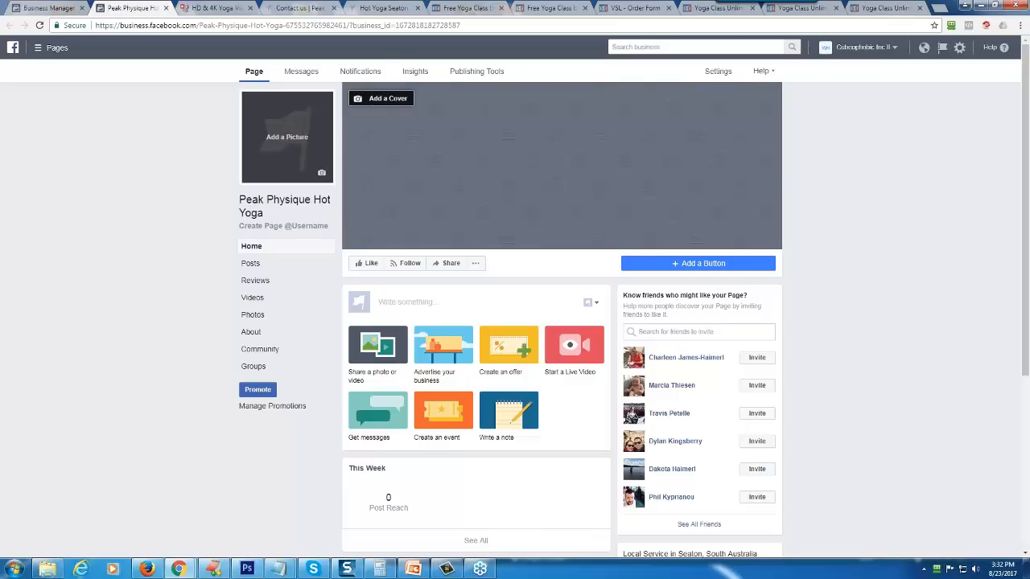
# - Switch to Videoblocks and look over the HD stock footage results for yoga
pyautogui.click(213, 7)
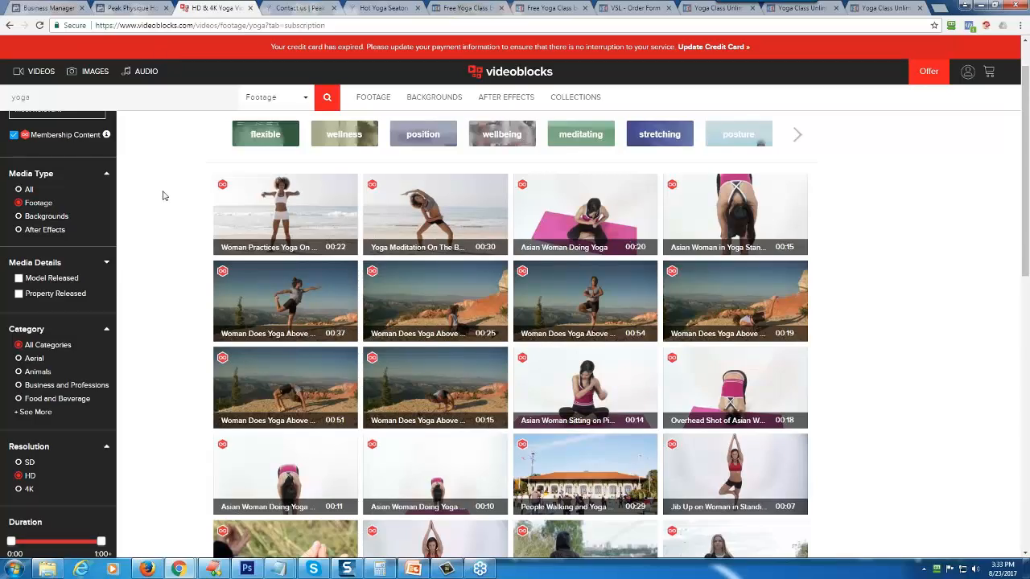
pyautogui.scroll(1, 163, 195)
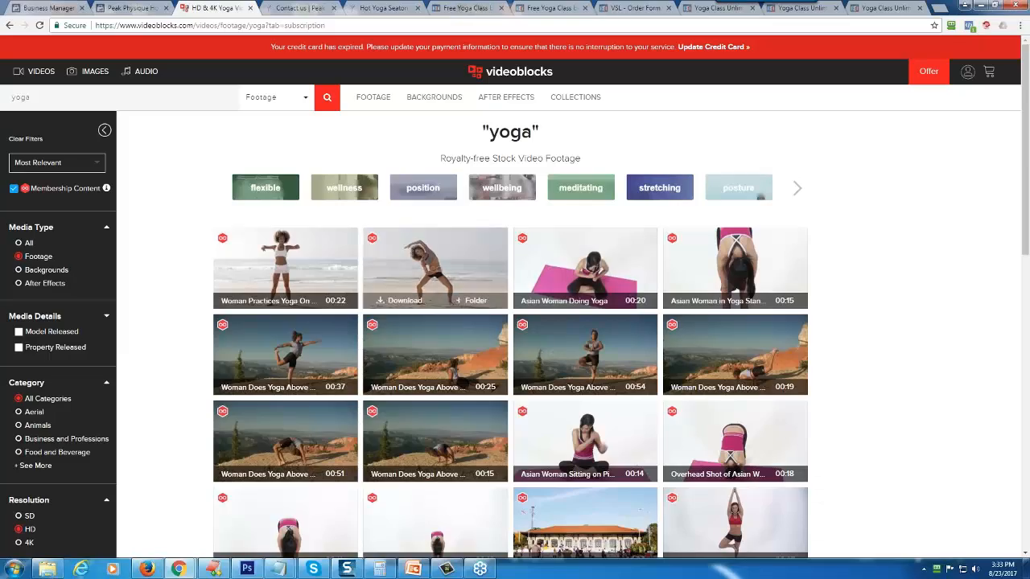
# - Preview several yoga clips and start downloading the 54-second "Woman Does Yoga Above" clip in HDMOV (MJPEG) format
pyautogui.moveTo(319, 251)
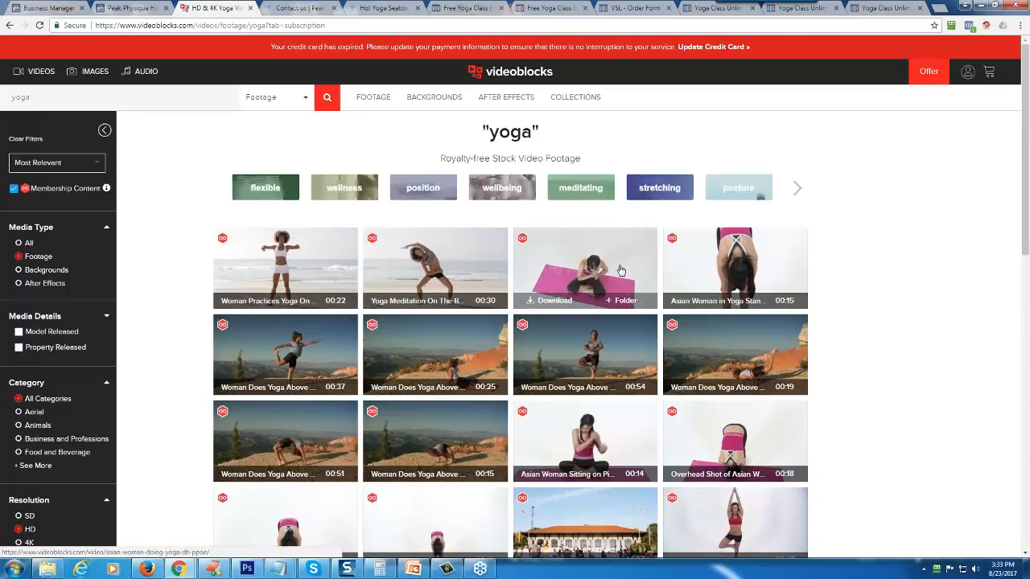
pyautogui.moveTo(699, 270)
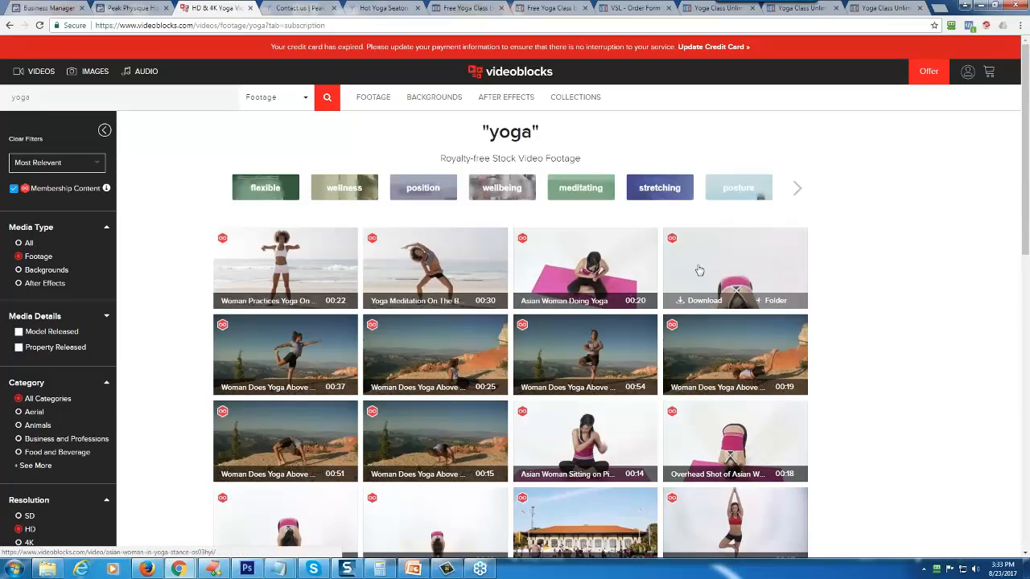
pyautogui.moveTo(286, 362)
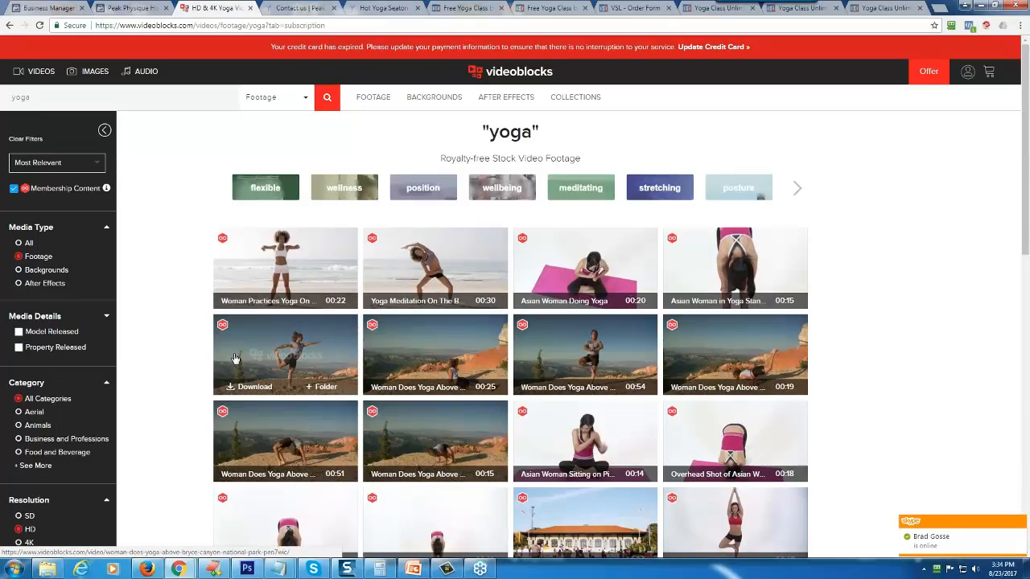
pyautogui.moveTo(571, 256)
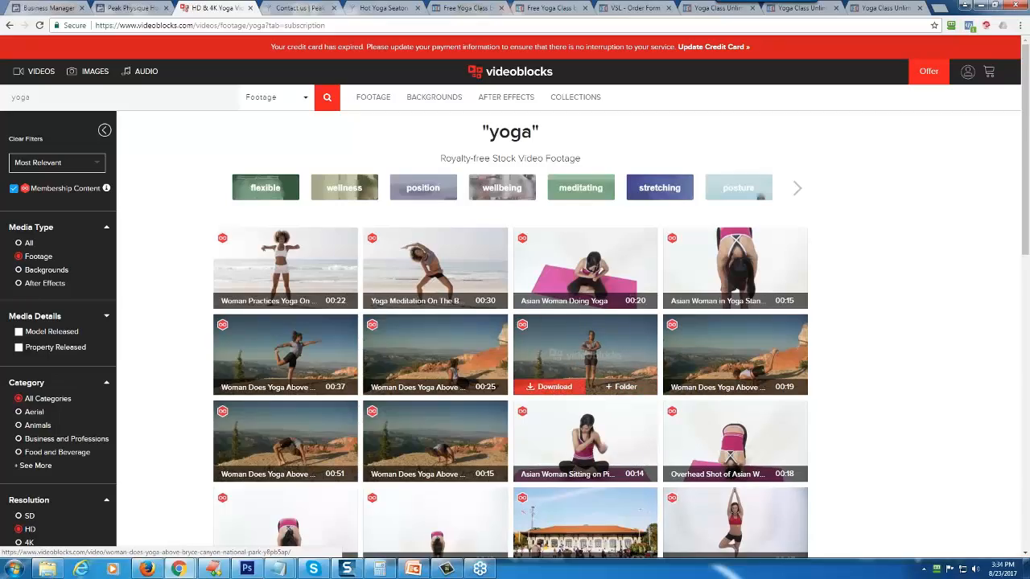
pyautogui.click(555, 387)
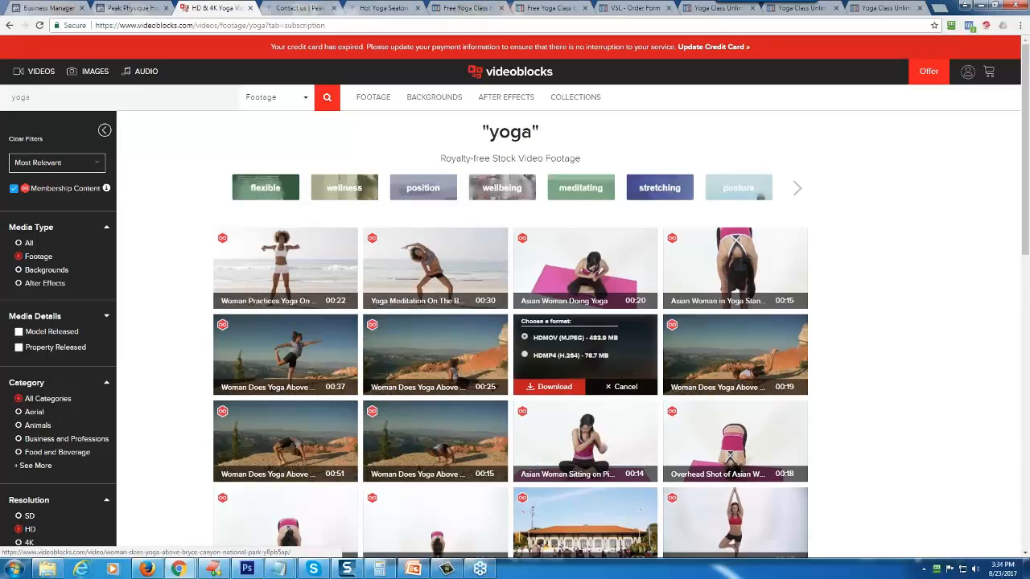
pyautogui.click(554, 387)
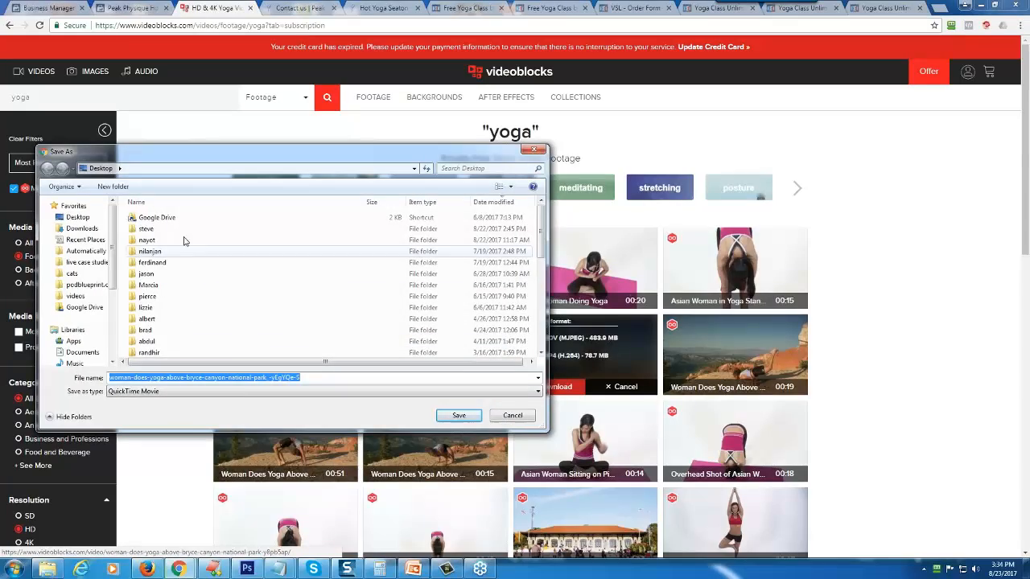
# - Create a "peak physique yoga" folder on the Desktop and save the clip into it
pyautogui.click(112, 186)
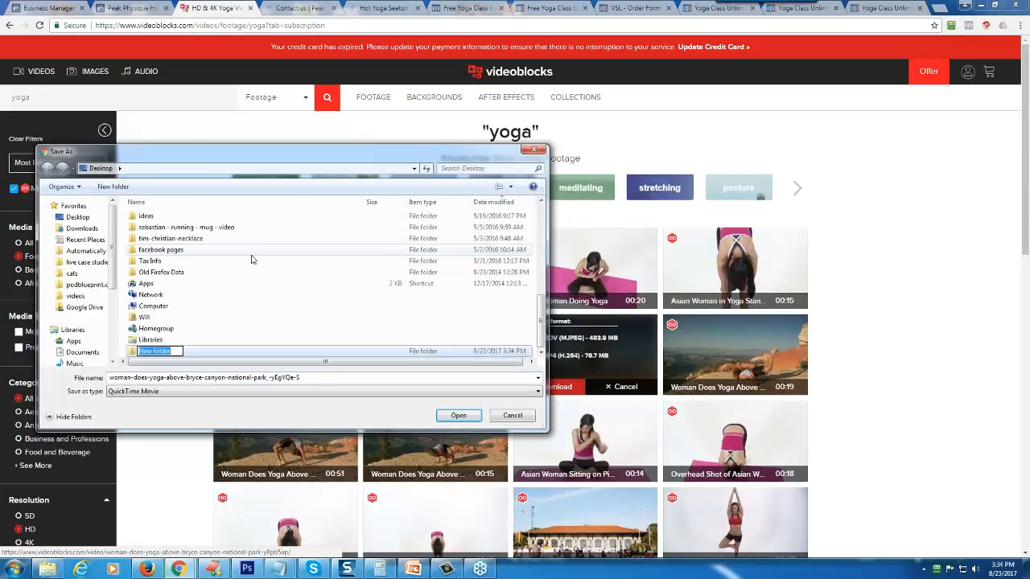
pyautogui.write('peak physique yog')
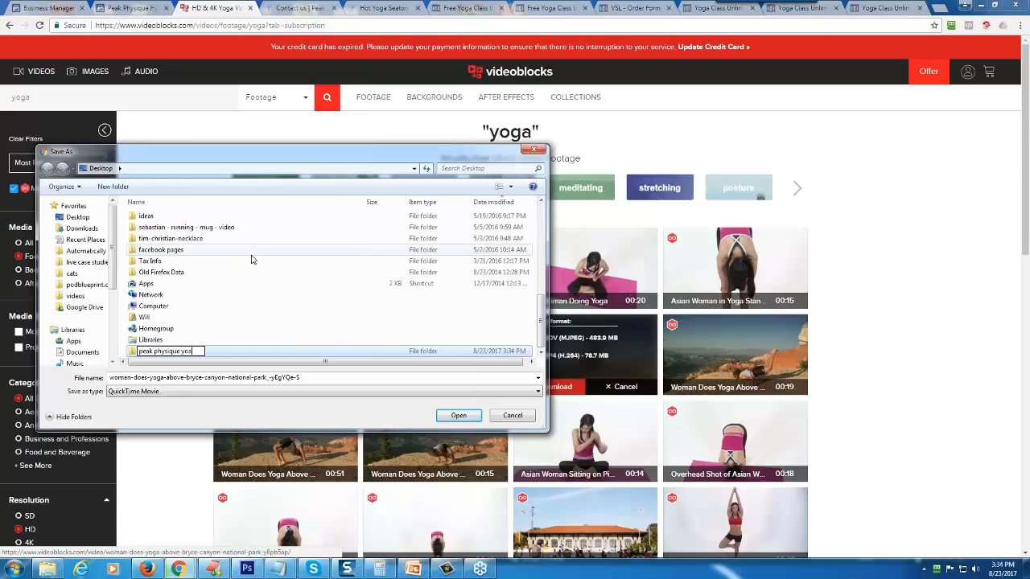
pyautogui.write('a v')
pyautogui.press('BackSpace')
pyautogui.press('BackSpace')
pyautogui.press('Return')
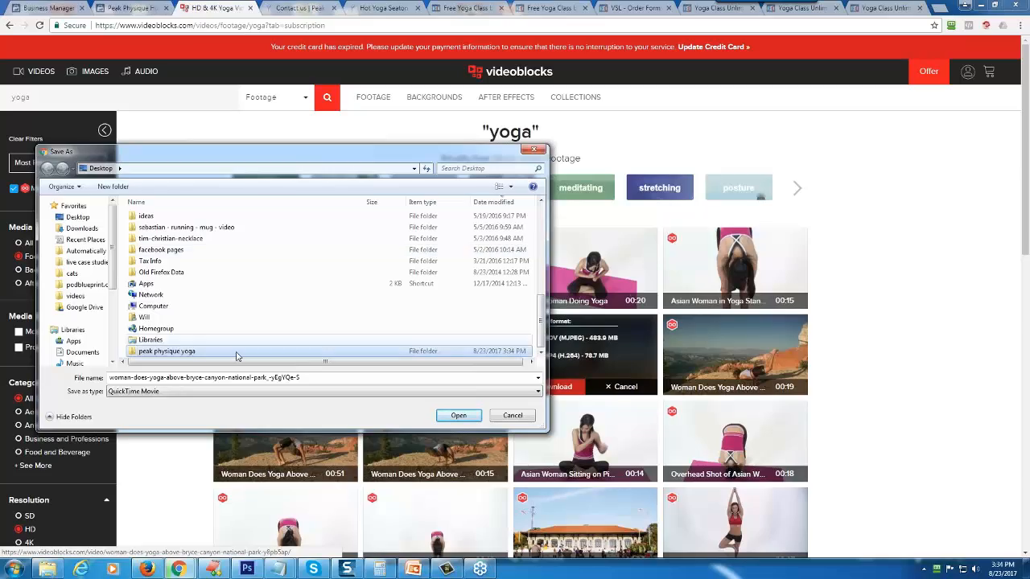
pyautogui.doubleClick(182, 352)
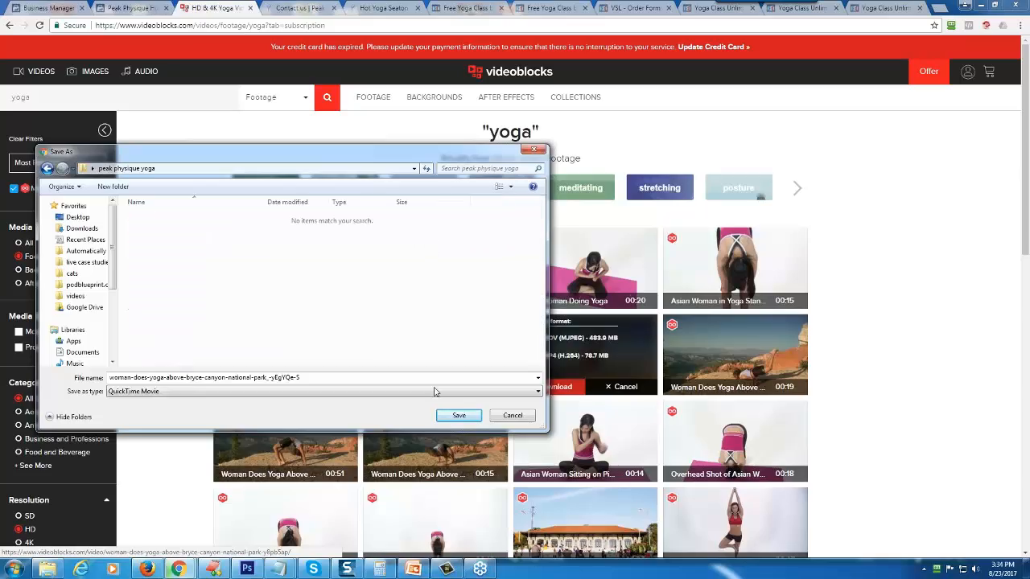
pyautogui.click(458, 415)
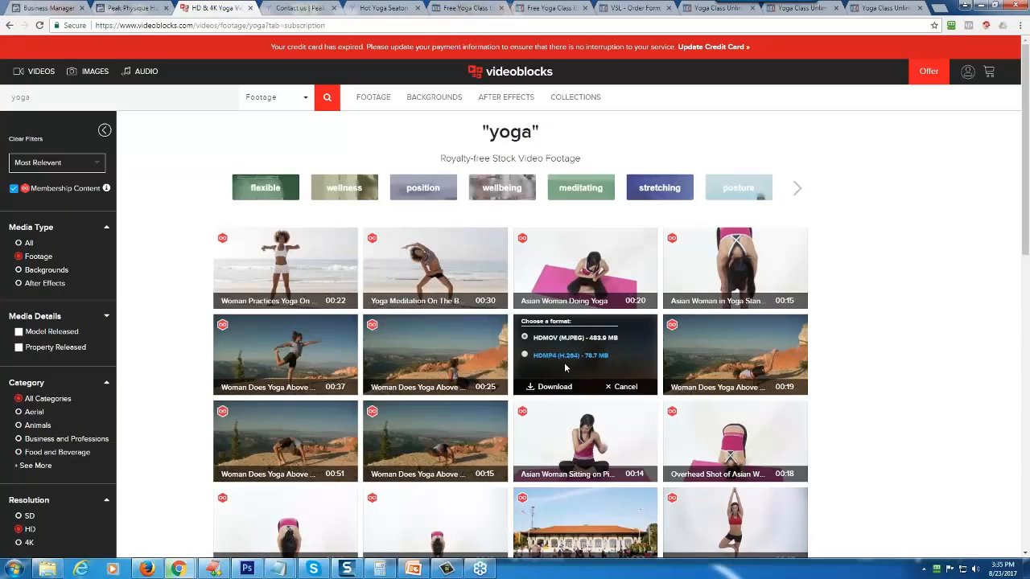
# - Bring up Camtasia Studio over the Facebook Page and import the downloaded yoga .mov clip into the Clip Bin
pyautogui.hotkey('ctrl', 'shift', 'Tab')
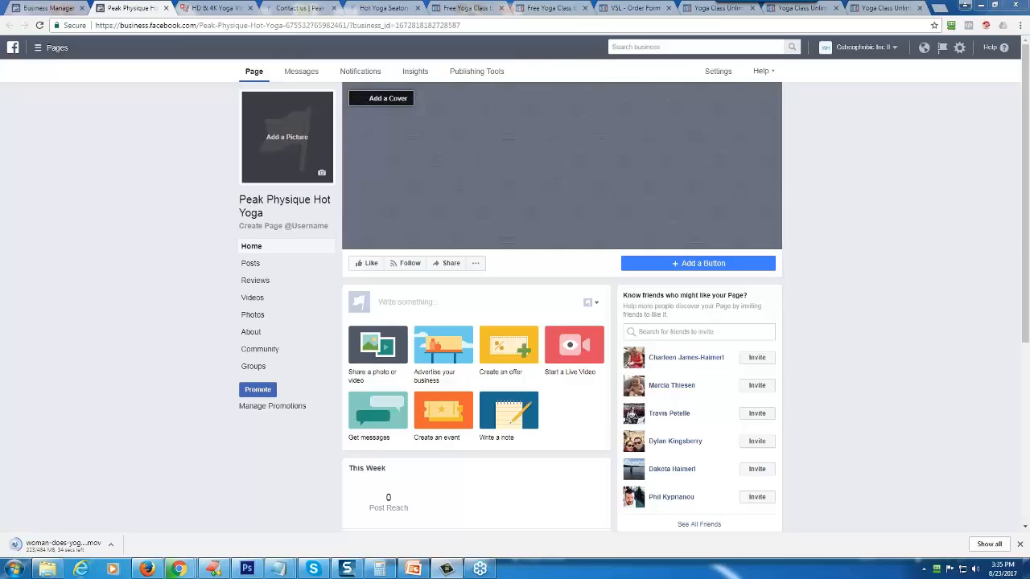
pyautogui.moveTo(1028, 94); pyautogui.dragTo(574, 87)
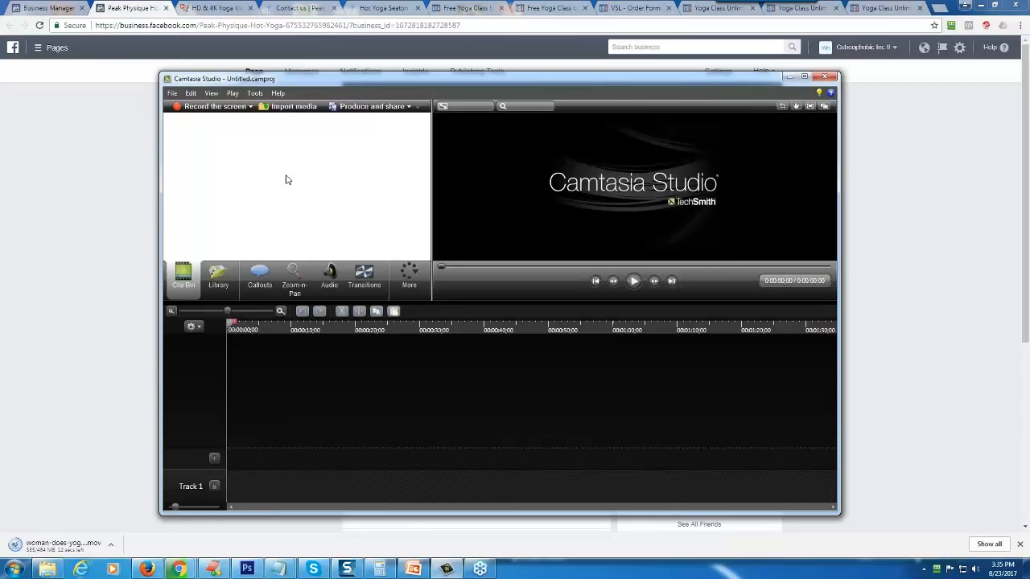
pyautogui.click(283, 110)
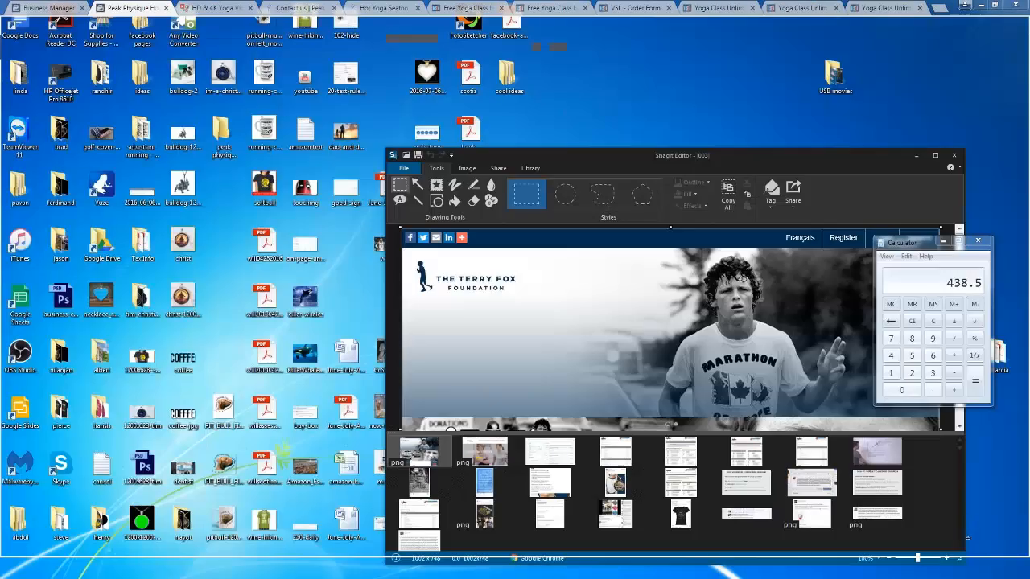
pyautogui.hotkey('ctrl', 'i')
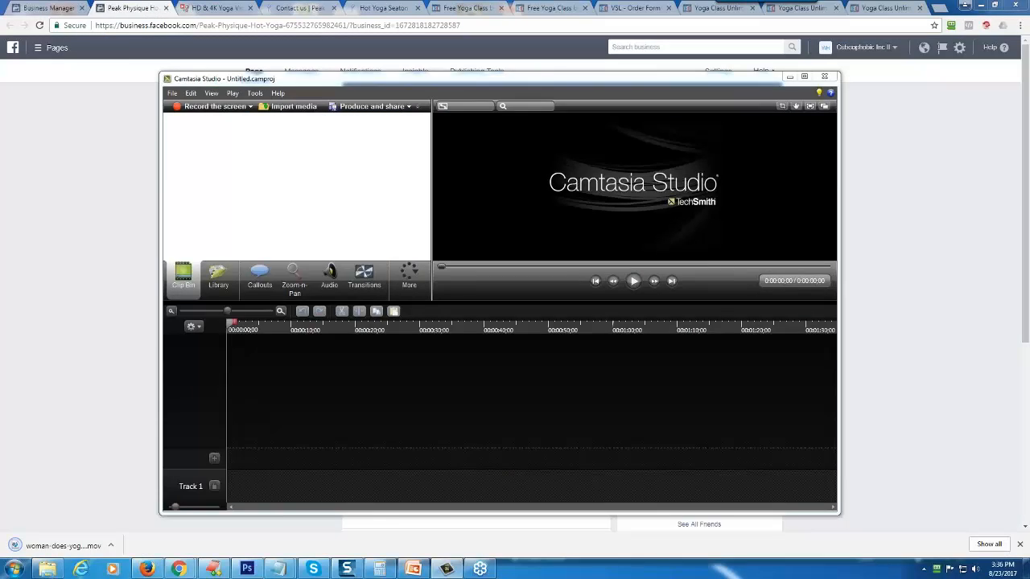
pyautogui.moveTo(48, 545); pyautogui.dragTo(228, 193)
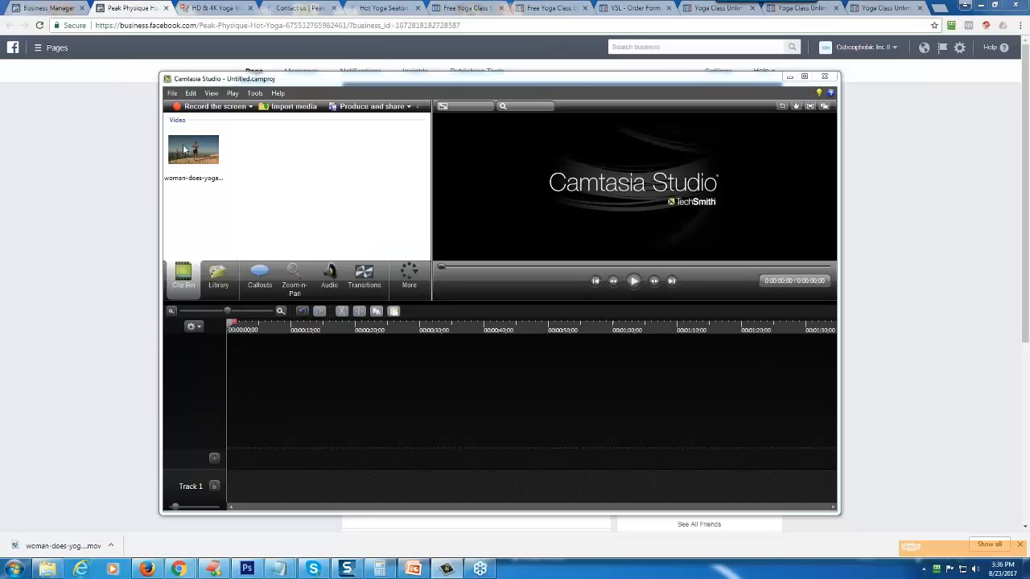
# - Place the imported yoga clip on Track 1 of the timeline
pyautogui.click(183, 149)
pyautogui.moveTo(205, 231); pyautogui.dragTo(276, 405)
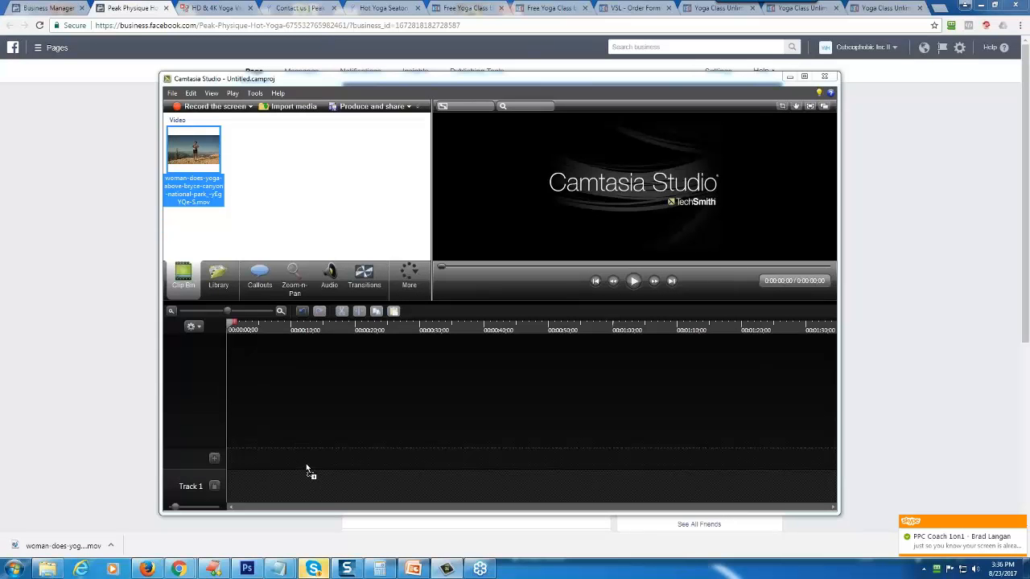
pyautogui.moveTo(306, 470); pyautogui.dragTo(297, 497)
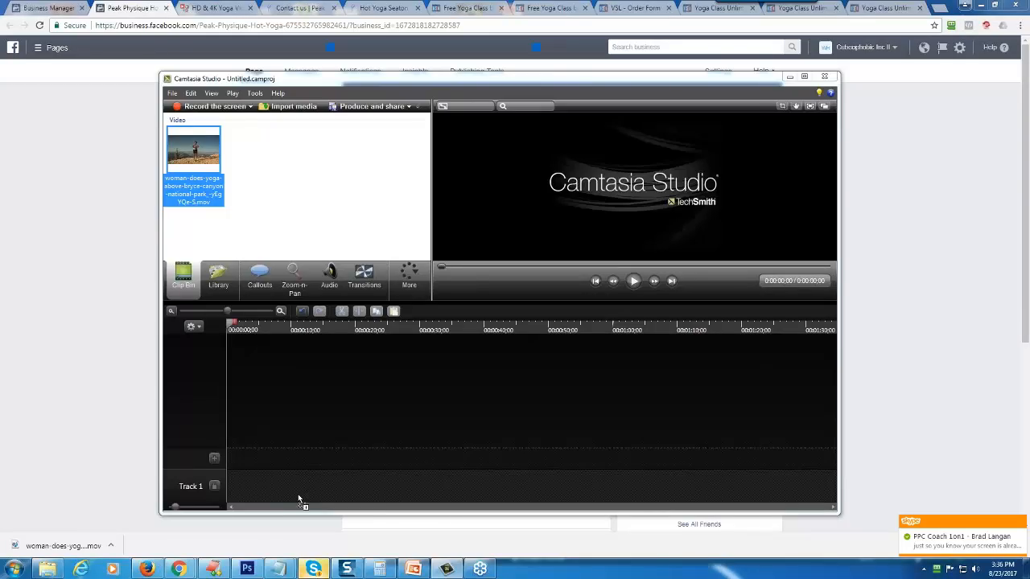
pyautogui.moveTo(298, 497); pyautogui.dragTo(298, 497)
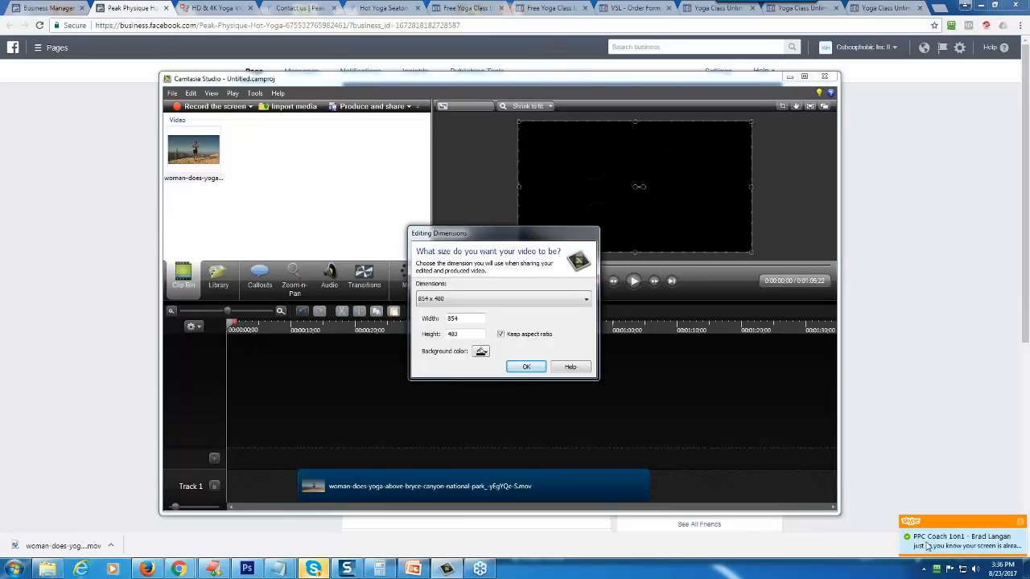
# - Set the project's editing dimensions to 1280 x 720
pyautogui.click(925, 546)
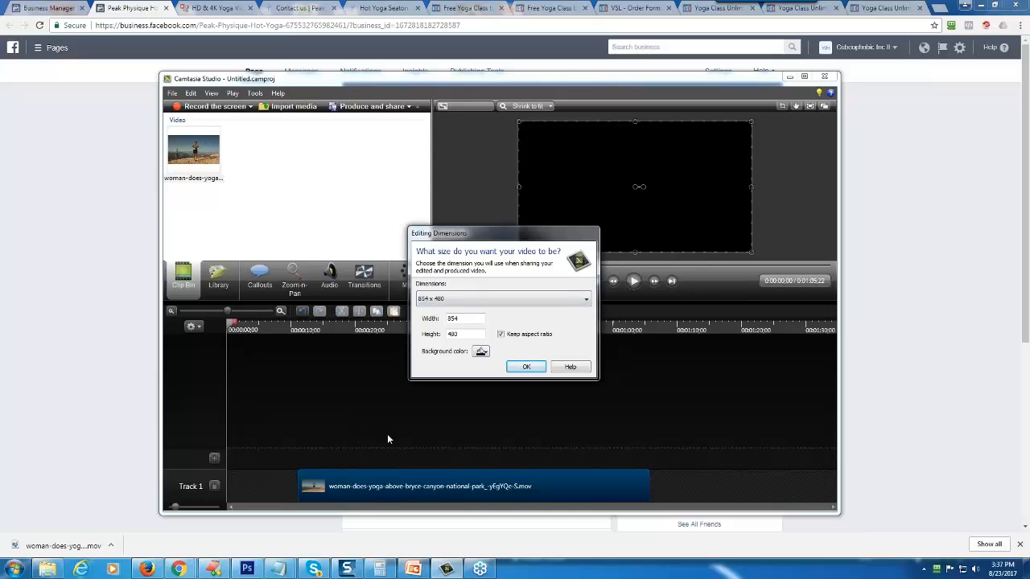
pyautogui.click(471, 299)
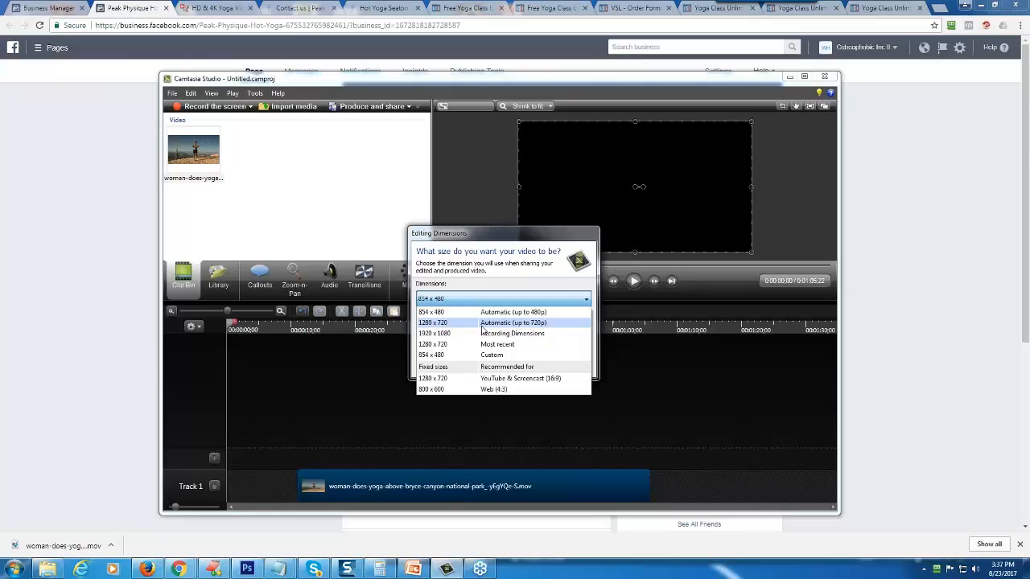
pyautogui.click(481, 325)
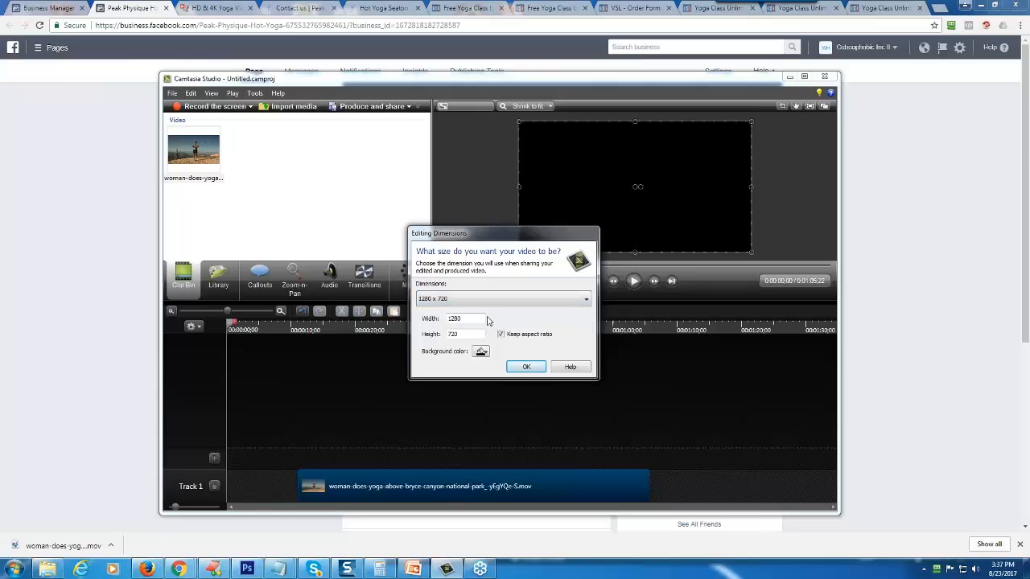
pyautogui.click(525, 368)
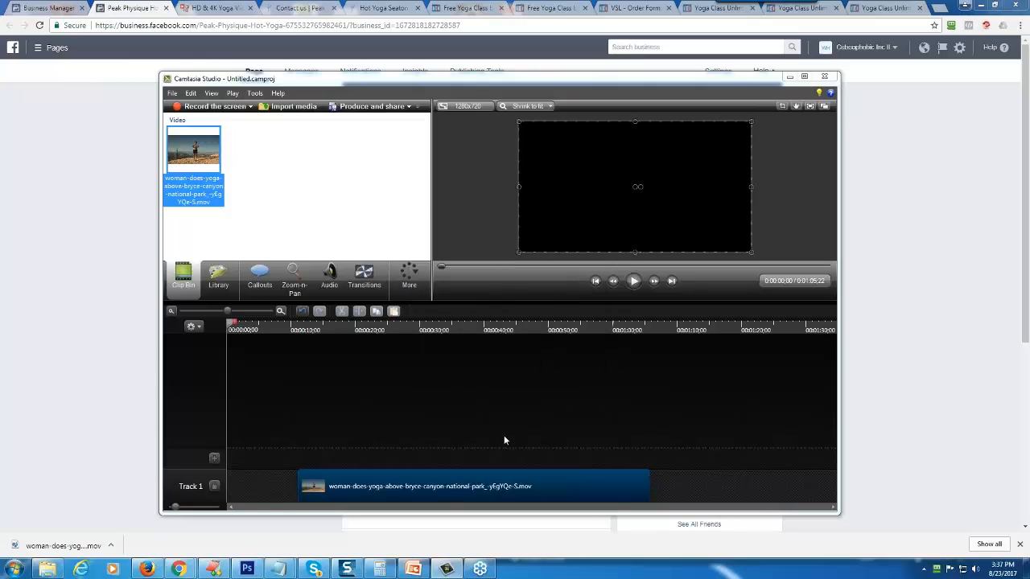
# - Move the yoga clip to the start of Track 1 and play its first 18 seconds or so
pyautogui.moveTo(411, 485); pyautogui.dragTo(314, 486)
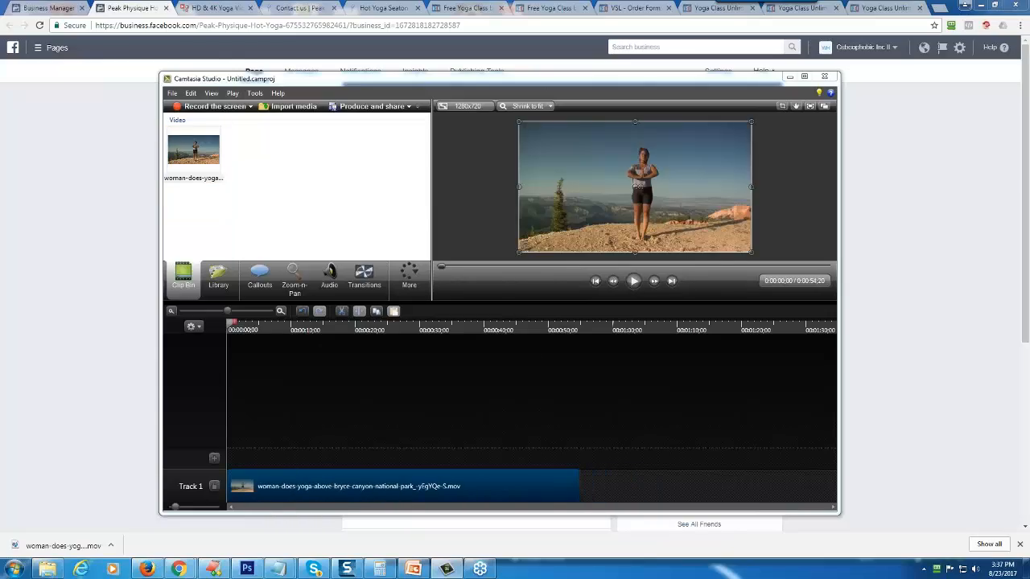
pyautogui.click(633, 281)
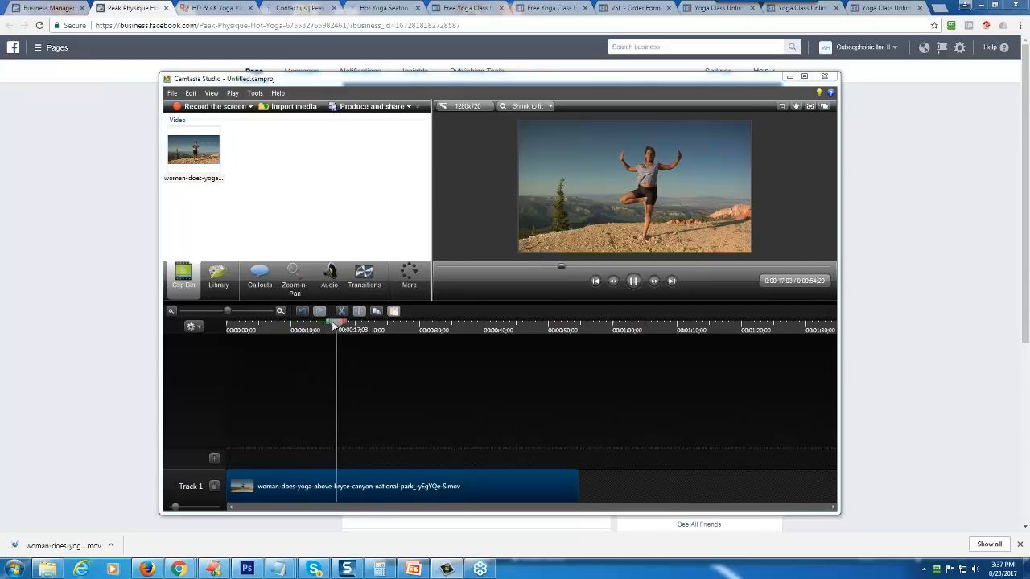
pyautogui.click(634, 282)
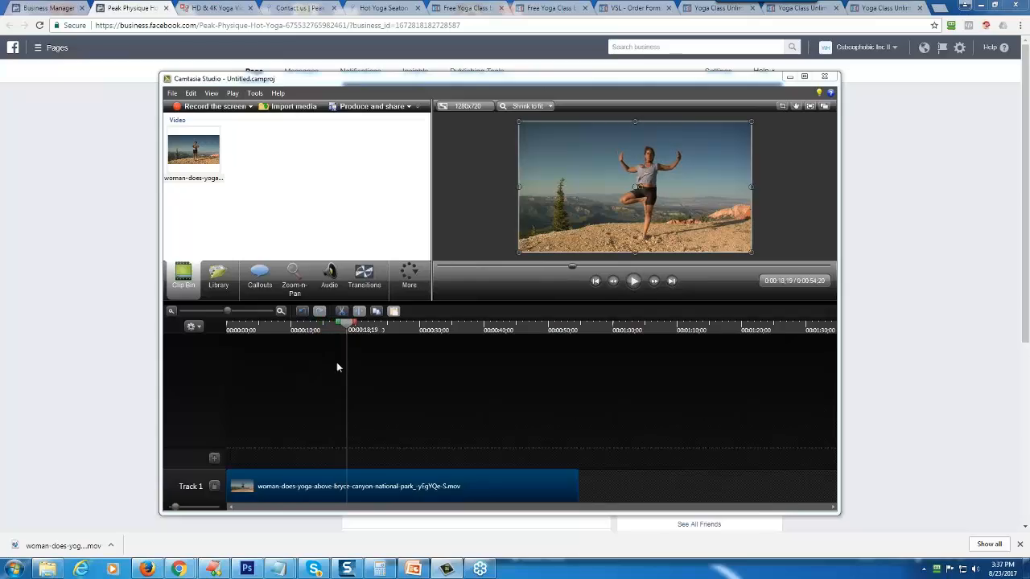
# - Insert a second track above the yoga clip and set the playhead to 0:00:00;27
pyautogui.click(214, 458)
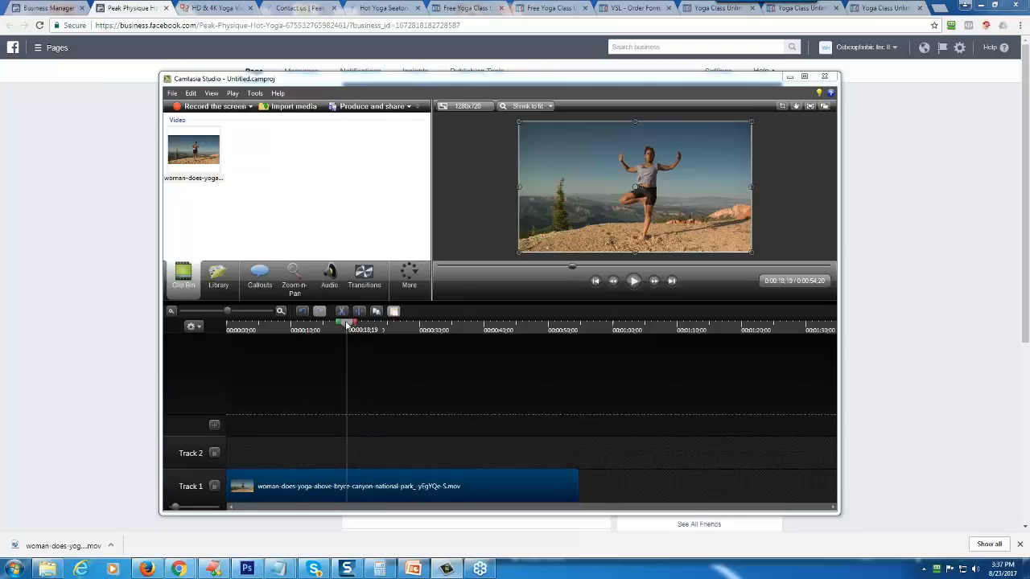
pyautogui.moveTo(346, 324); pyautogui.dragTo(205, 335)
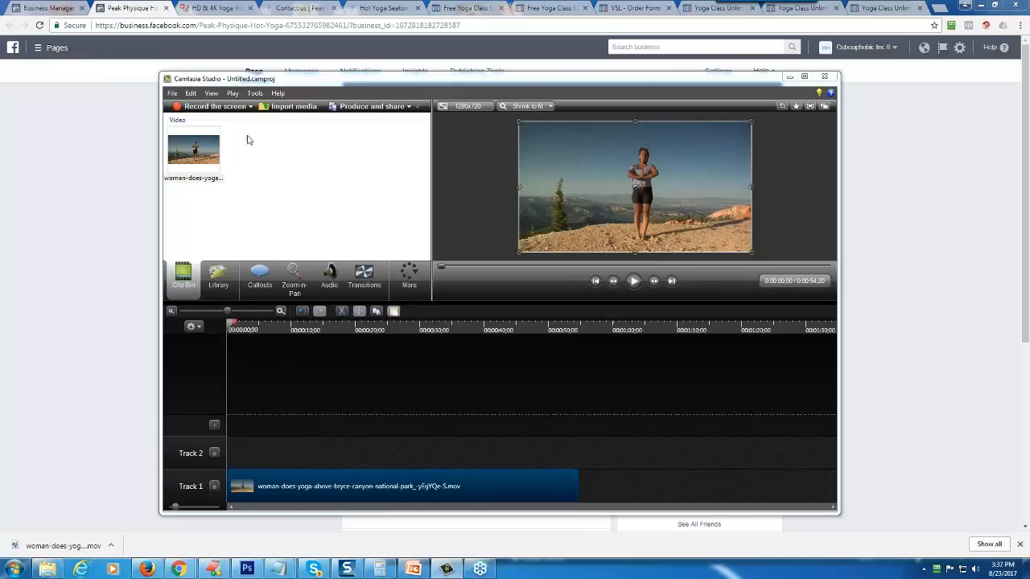
pyautogui.moveTo(230, 326); pyautogui.dragTo(234, 328)
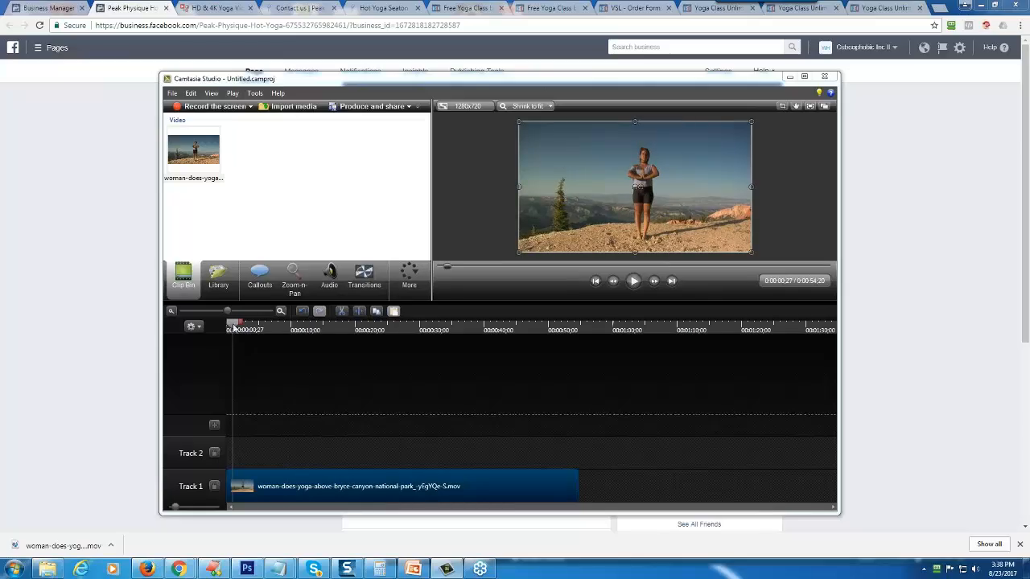
# - Add a plain text callout on Track 2 at the playhead
pyautogui.click(267, 286)
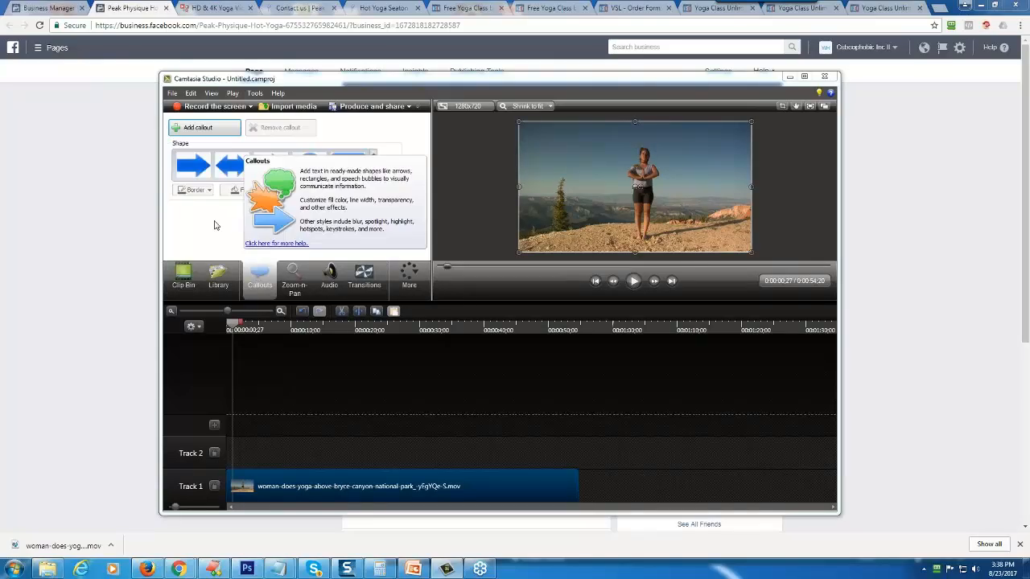
pyautogui.click(374, 169)
pyautogui.click(374, 169)
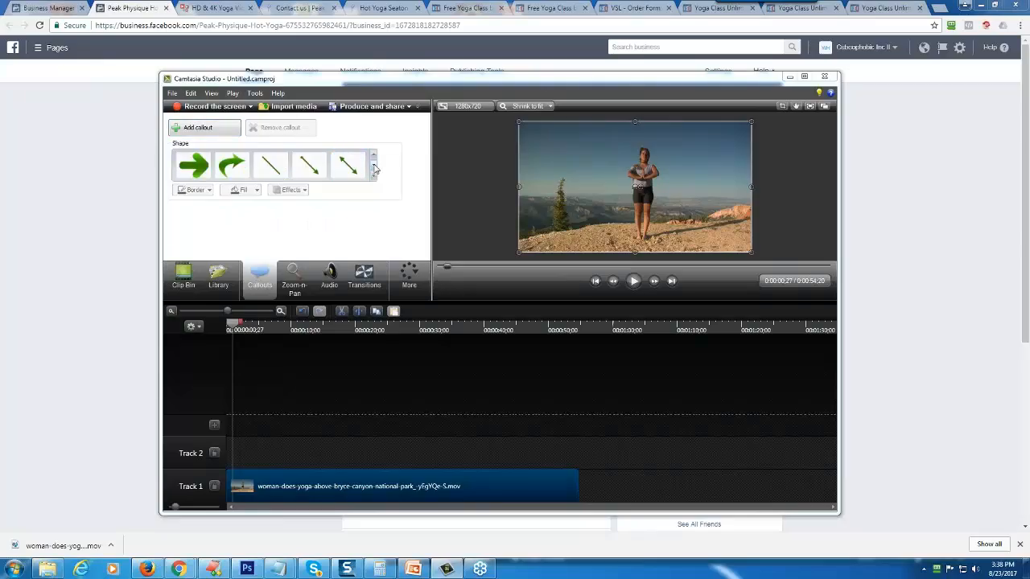
pyautogui.click(374, 169)
pyautogui.click(374, 169)
pyautogui.click(374, 167)
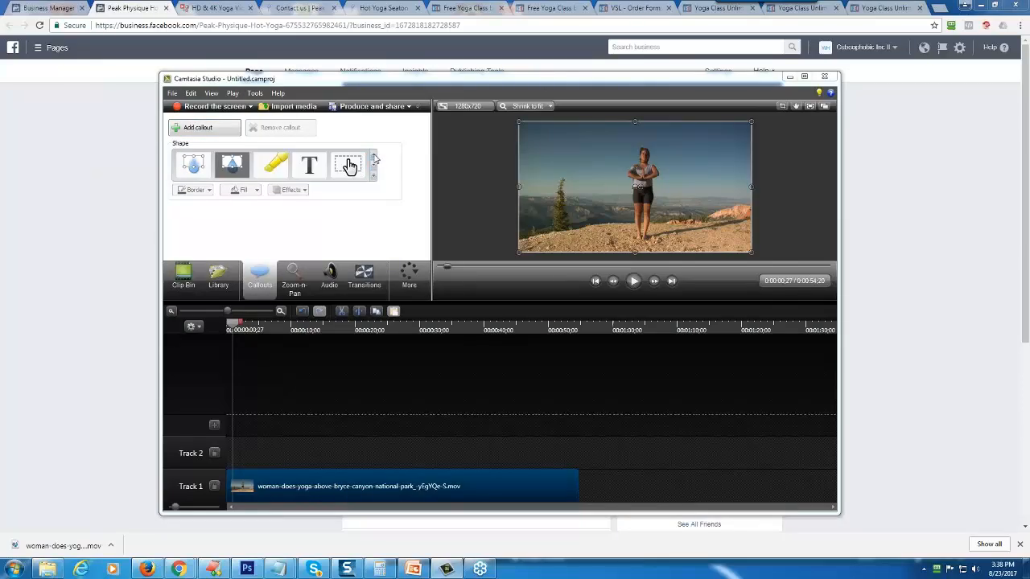
pyautogui.click(349, 166)
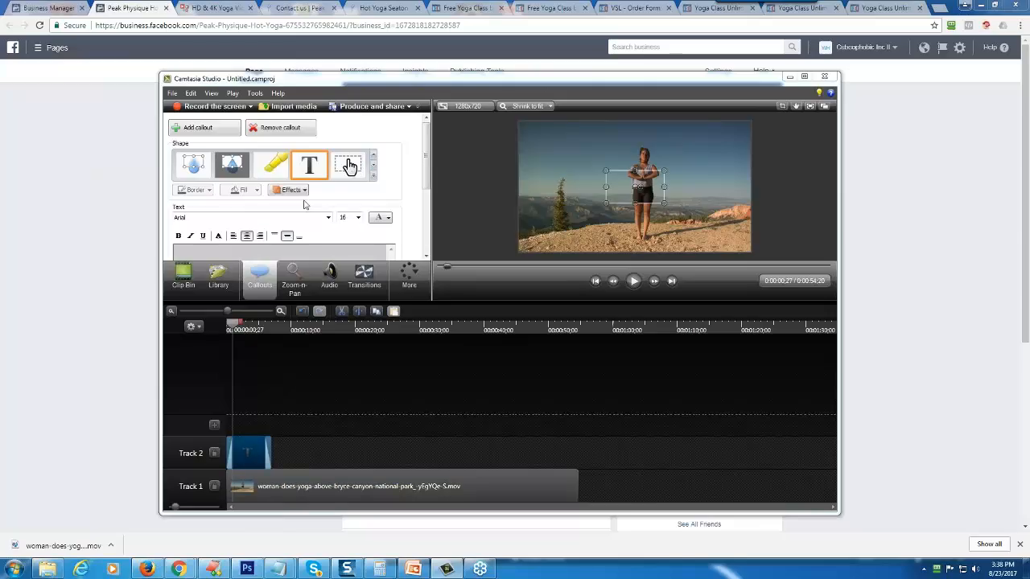
# - Maximize the editor window, enter "Do You Love Yoga?" as the callout text and select the whole line
pyautogui.click(803, 75)
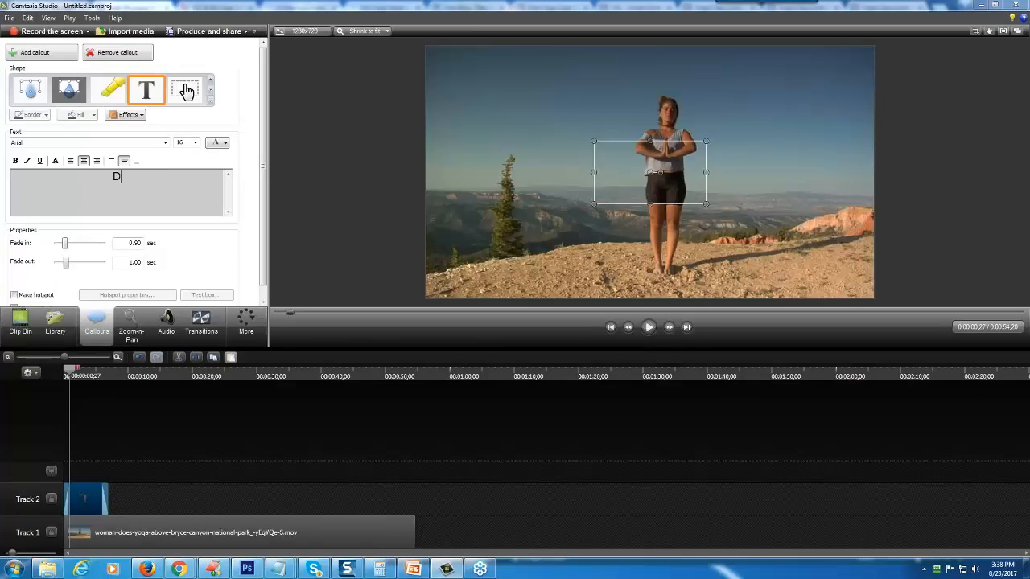
pyautogui.write('o You Love Yoga?')
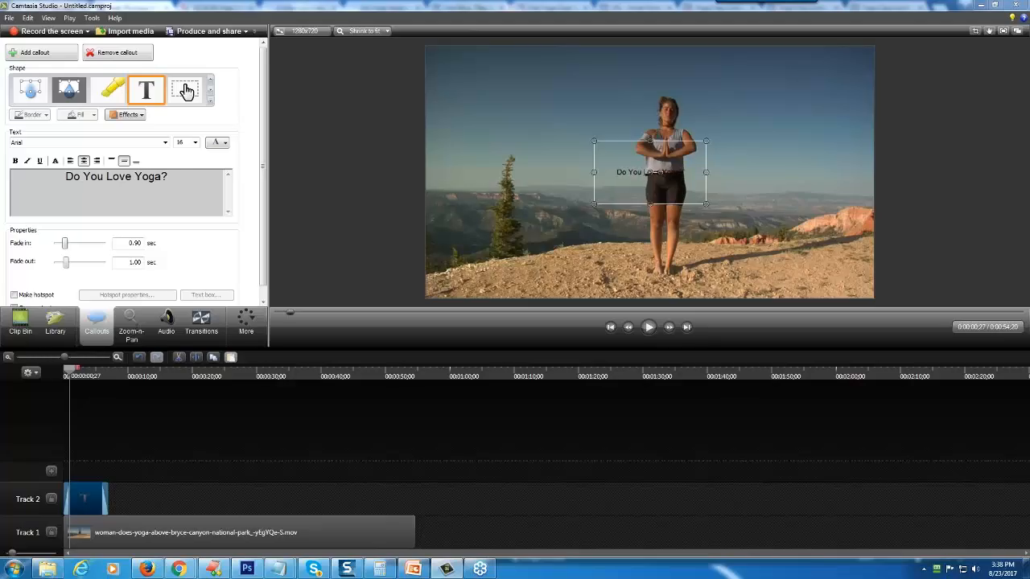
pyautogui.tripleClick(106, 177)
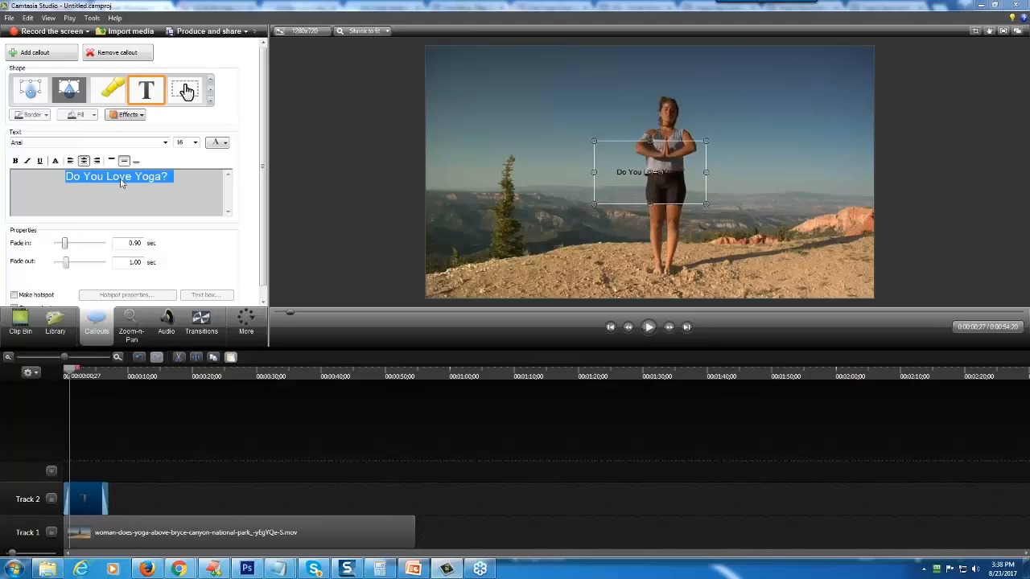
# - Format the selected "Do You Love Yoga?" text as white, size 36 and bold
pyautogui.click(226, 143)
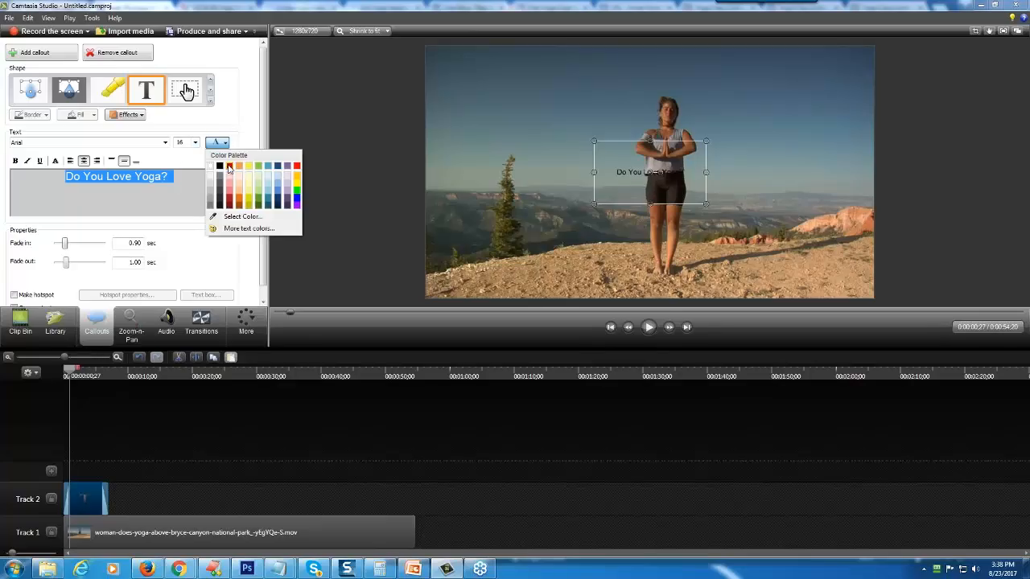
pyautogui.click(212, 167)
pyautogui.click(195, 142)
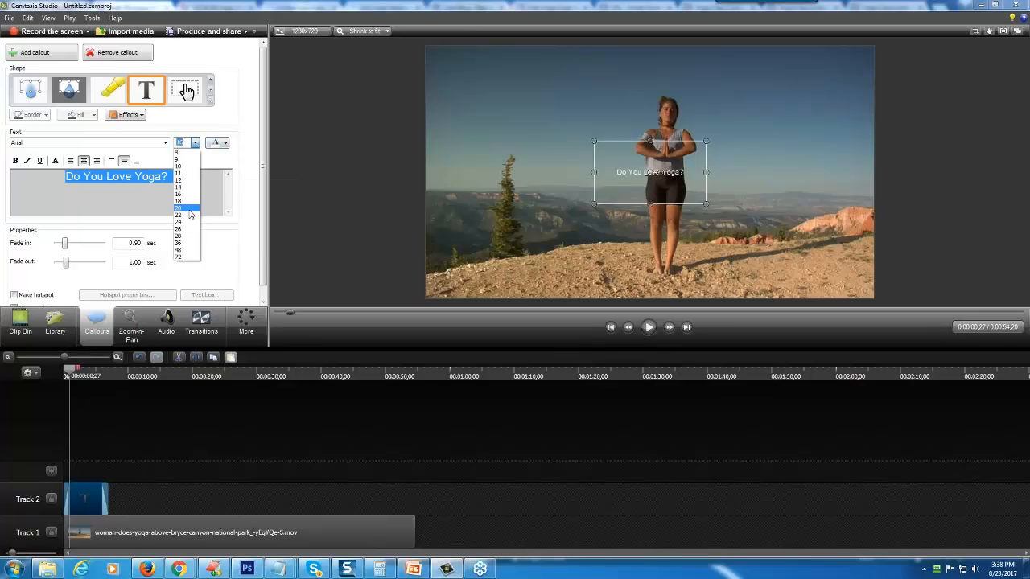
pyautogui.click(187, 248)
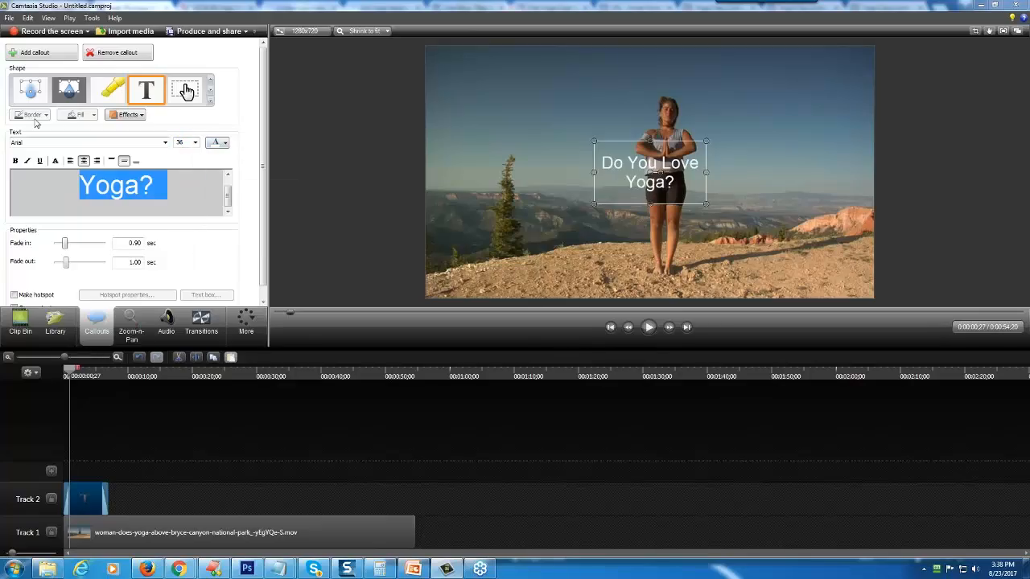
pyautogui.click(15, 161)
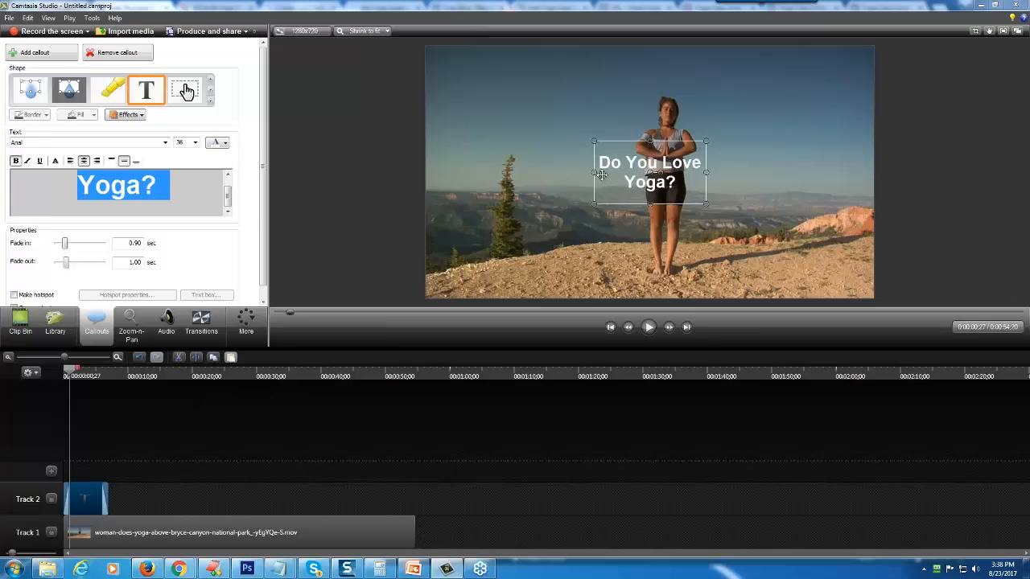
# - Widen the callout box on both sides so the caption fits one line, and move it to the top of the video frame
pyautogui.moveTo(602, 173); pyautogui.dragTo(454, 172)
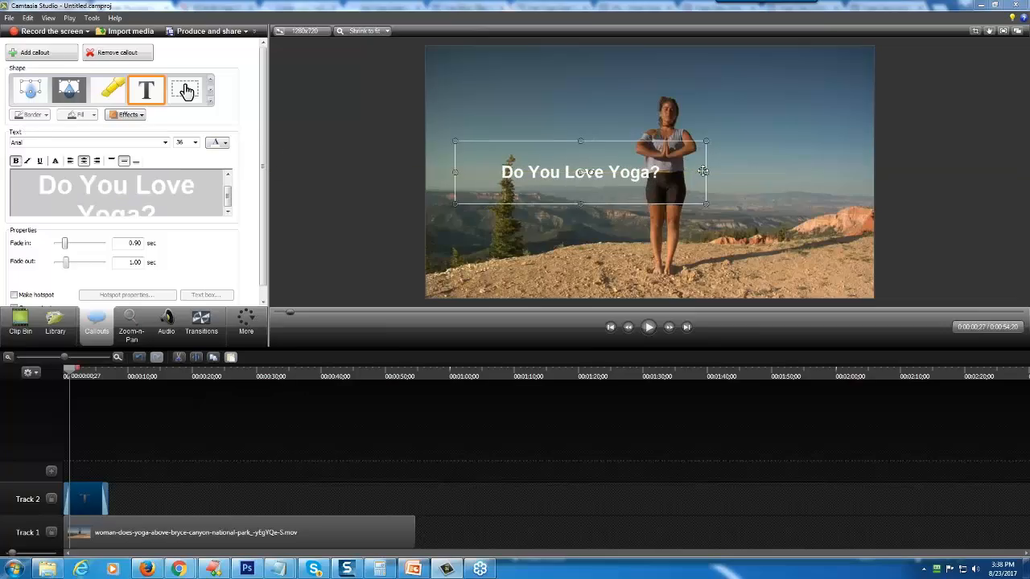
pyautogui.moveTo(705, 173); pyautogui.dragTo(846, 172)
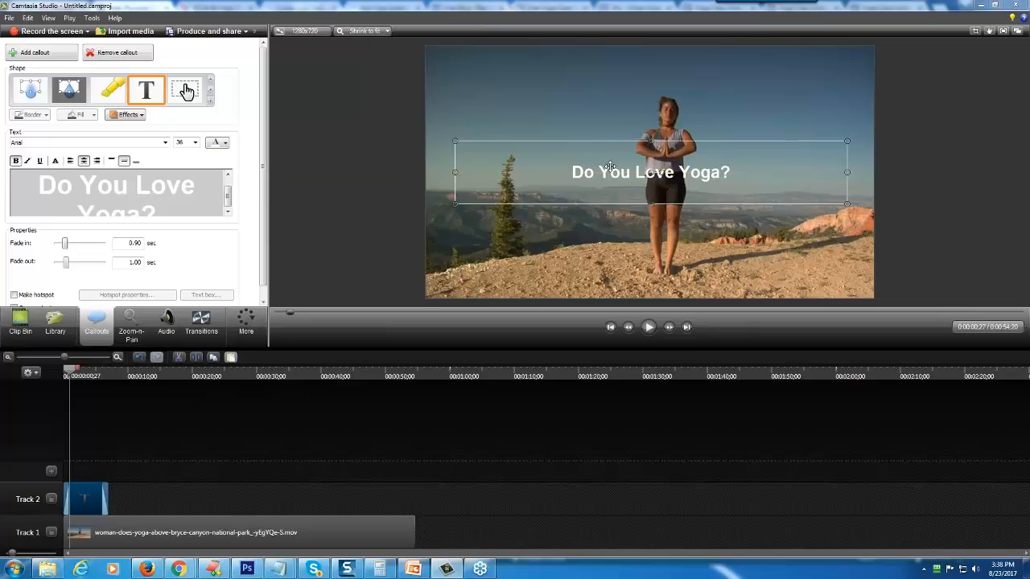
pyautogui.moveTo(610, 166); pyautogui.dragTo(620, 69)
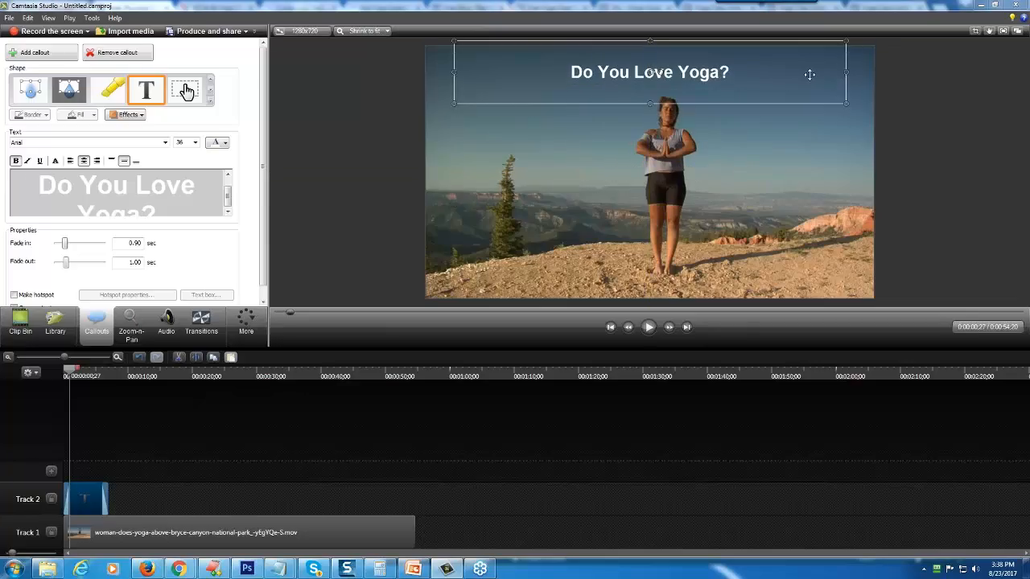
# - Enlarge the whole caption to size 72, nudge it into place above the woman's head and deselect it
pyautogui.click(194, 142)
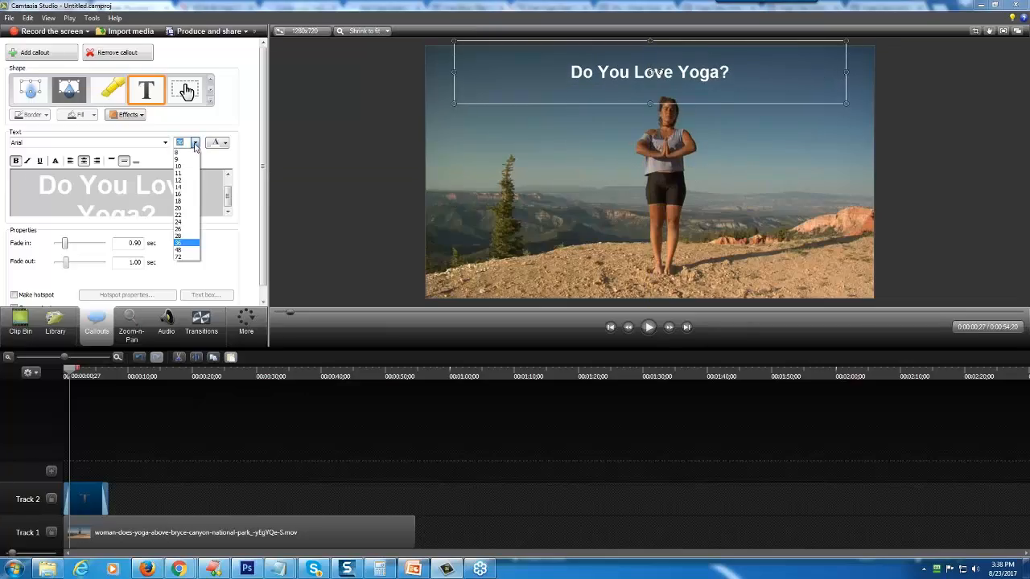
pyautogui.click(191, 257)
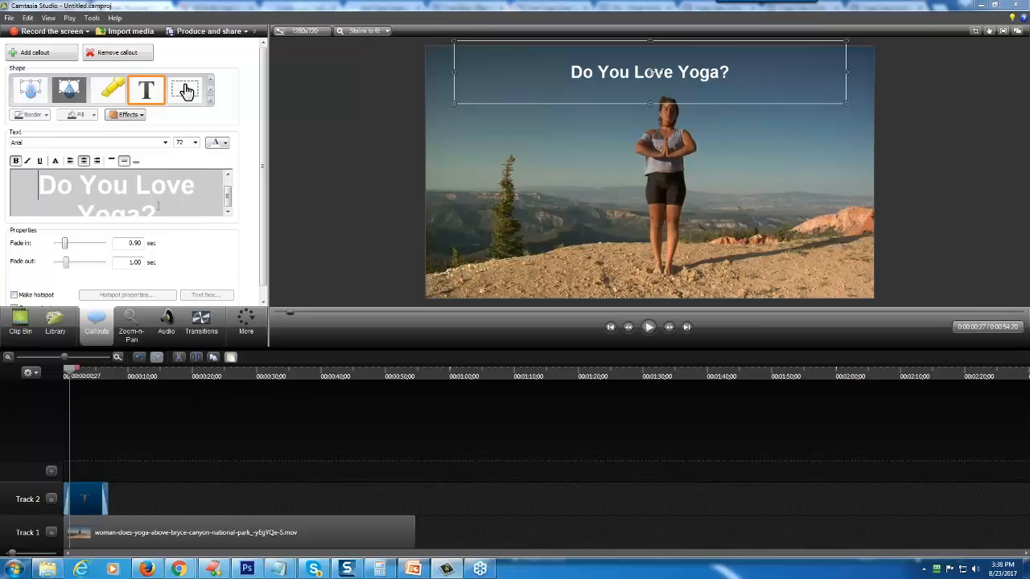
pyautogui.moveTo(158, 207); pyautogui.dragTo(73, 188)
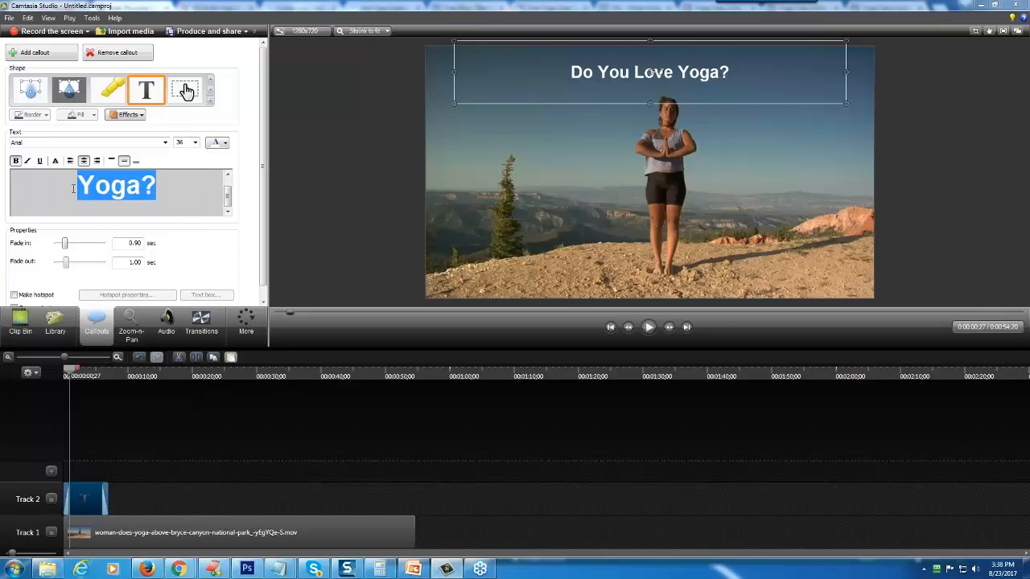
pyautogui.click(191, 143)
pyautogui.click(191, 252)
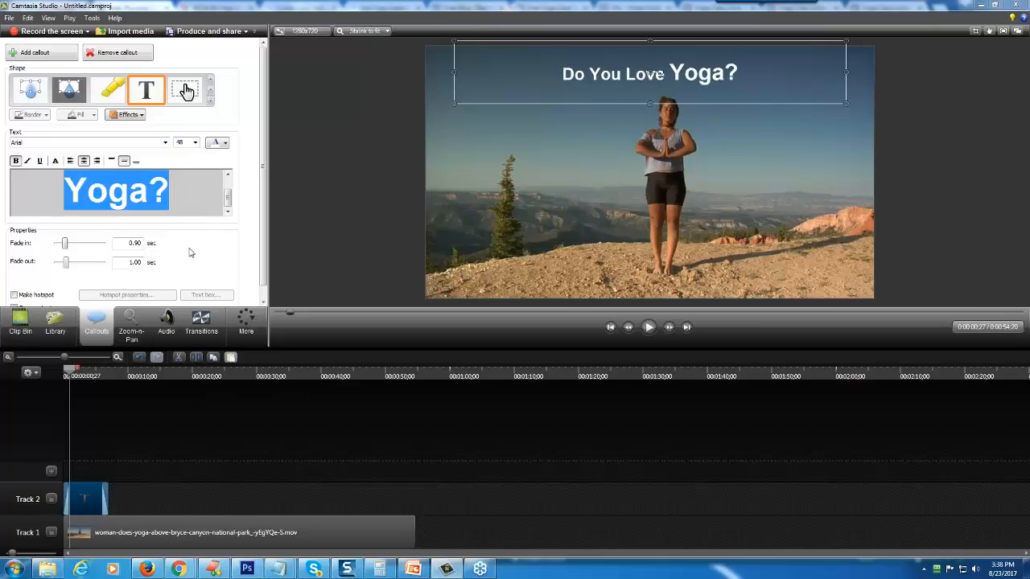
pyautogui.moveTo(170, 199); pyautogui.dragTo(48, 177)
pyautogui.click(195, 143)
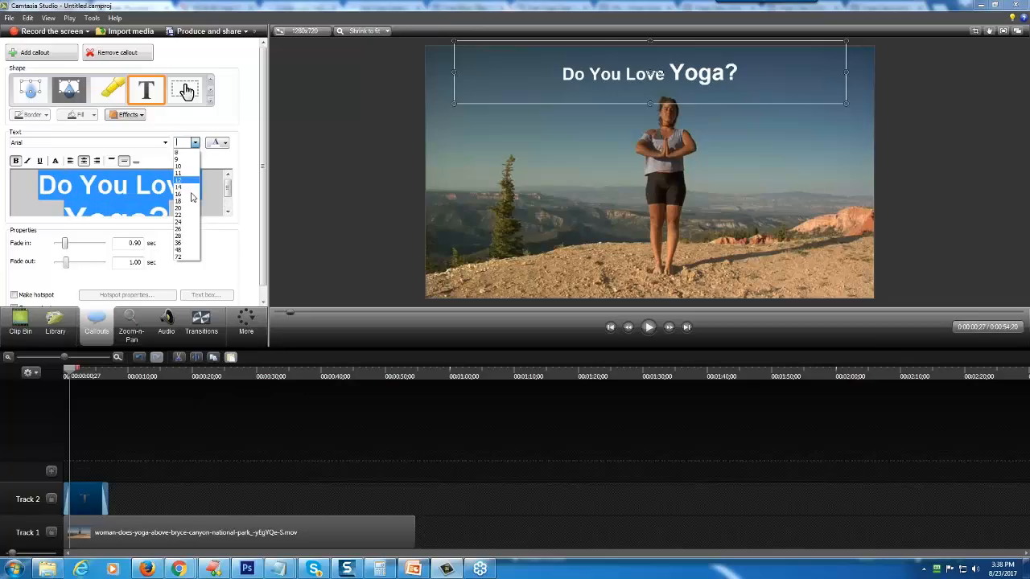
pyautogui.click(191, 252)
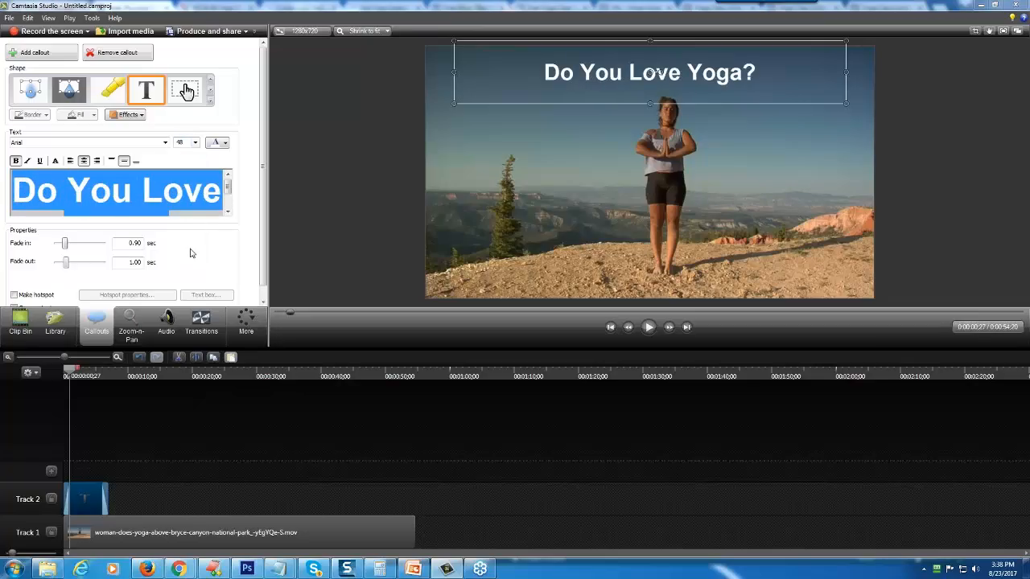
pyautogui.click(195, 142)
pyautogui.click(188, 260)
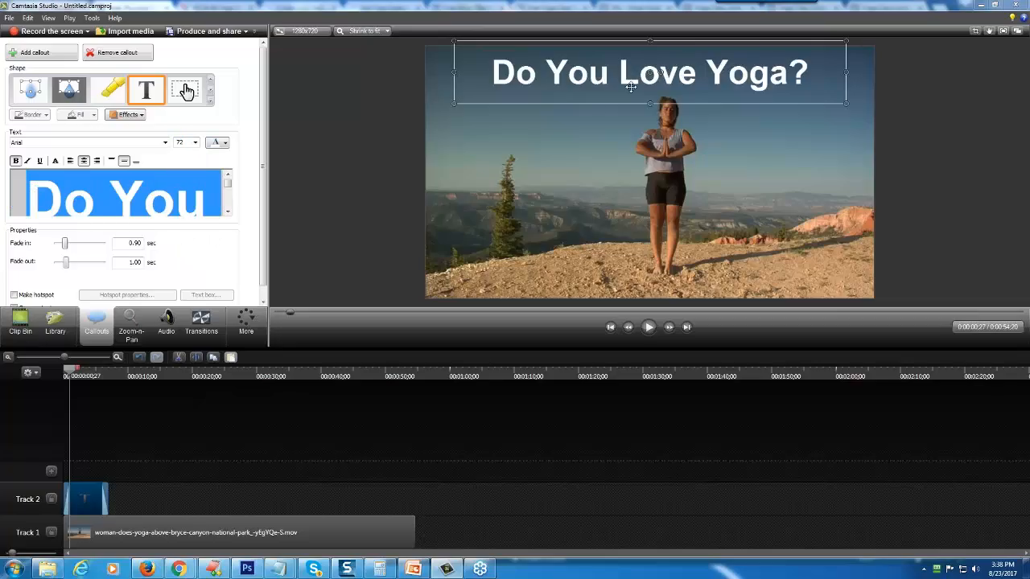
pyautogui.moveTo(630, 86)
pyautogui.mouseDown()
pyautogui.moveTo(644, 80)
pyautogui.moveTo(626, 193)
pyautogui.moveTo(649, 84)
pyautogui.moveTo(625, 78)
pyautogui.mouseUp()
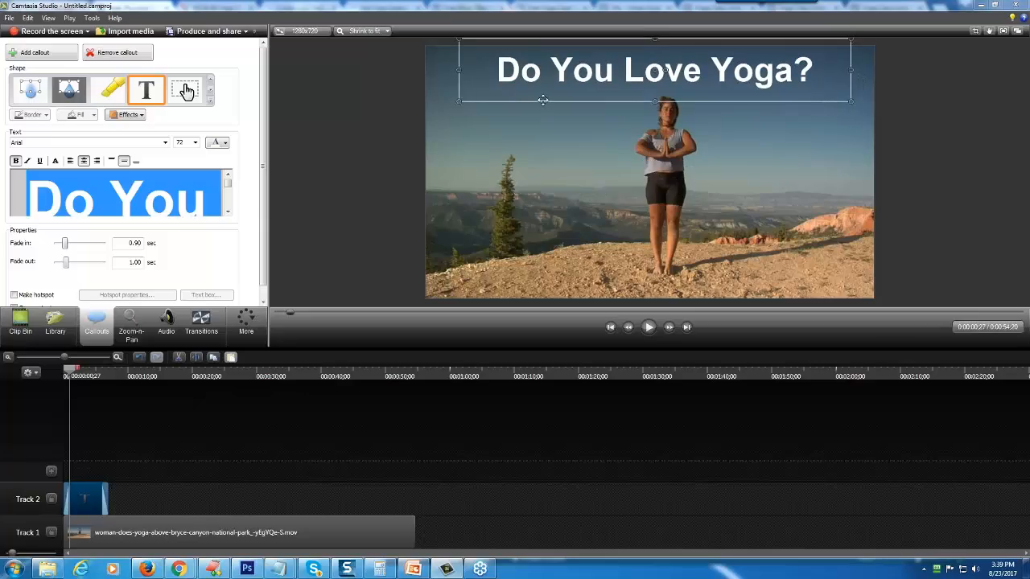
pyautogui.click(390, 157)
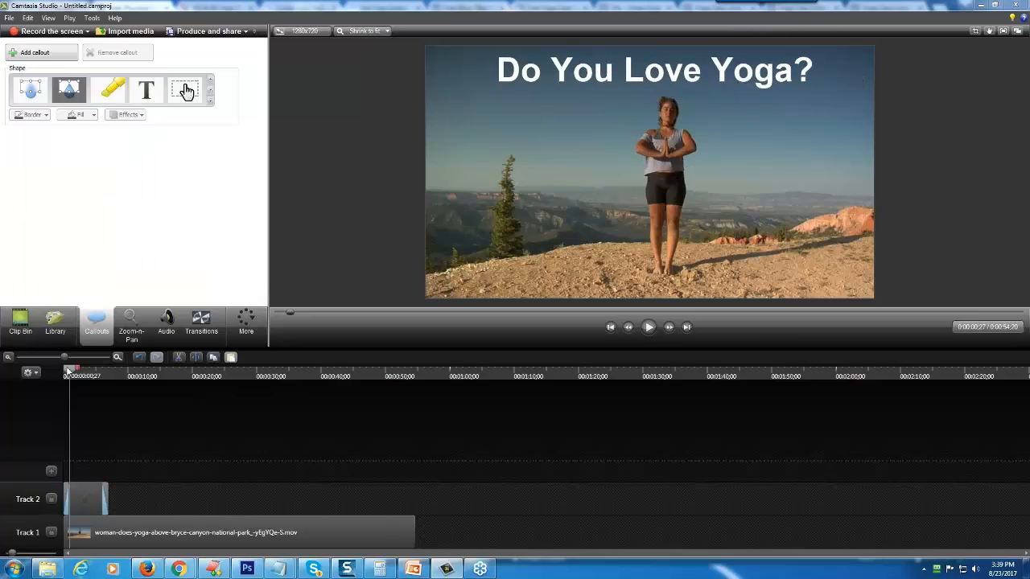
# - Play the video from the start and set the Track 2 callout's duration to 4 seconds
pyautogui.moveTo(69, 370); pyautogui.dragTo(63, 370)
pyautogui.click(649, 327)
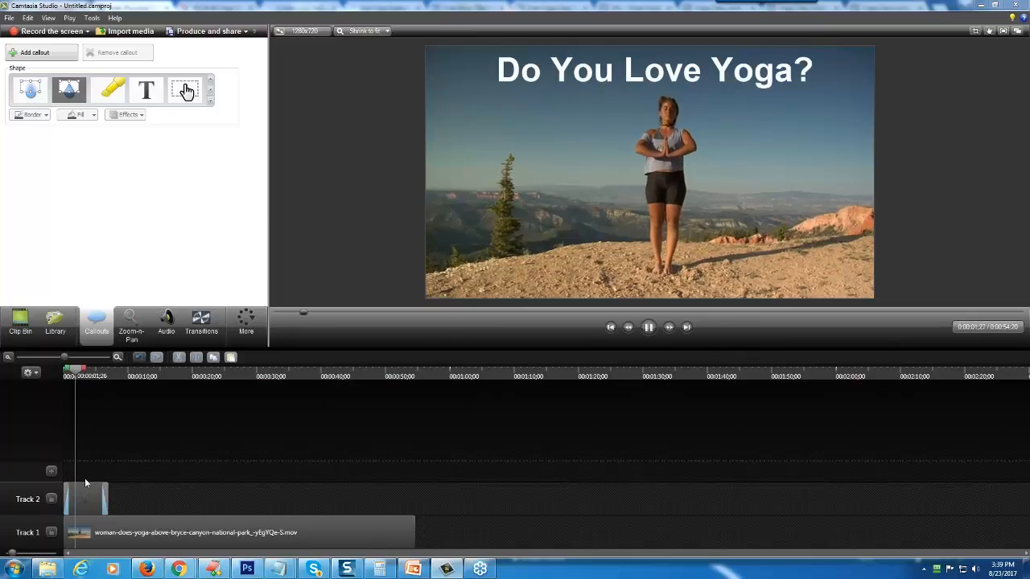
pyautogui.click(86, 500)
pyautogui.rightClick(86, 503)
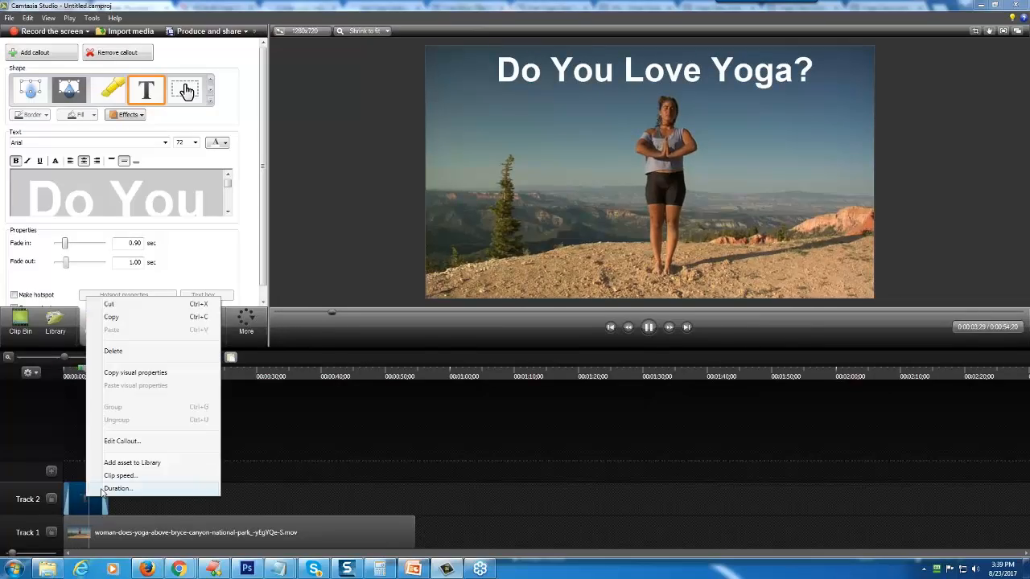
pyautogui.click(153, 490)
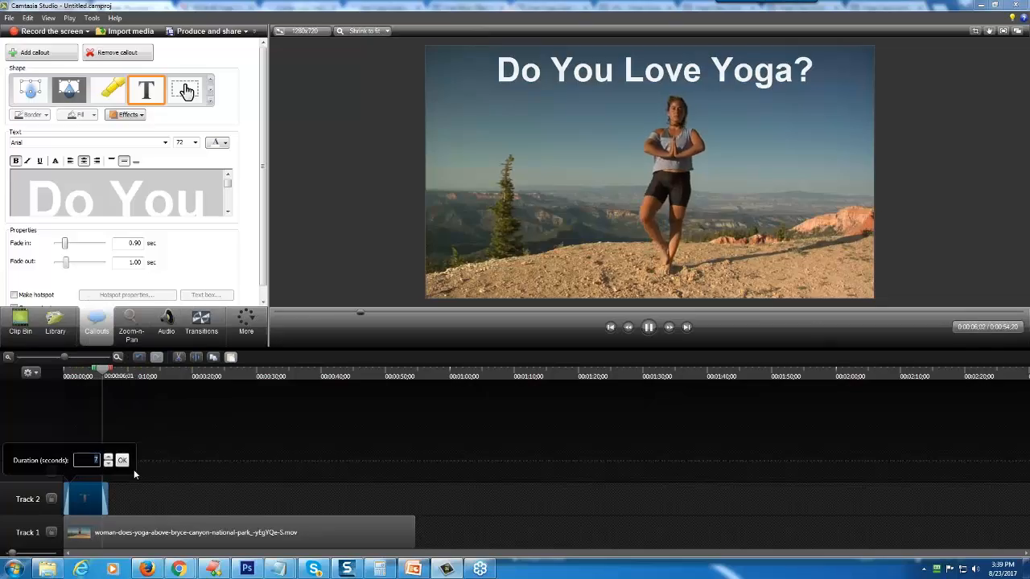
pyautogui.click(109, 464)
pyautogui.click(109, 464)
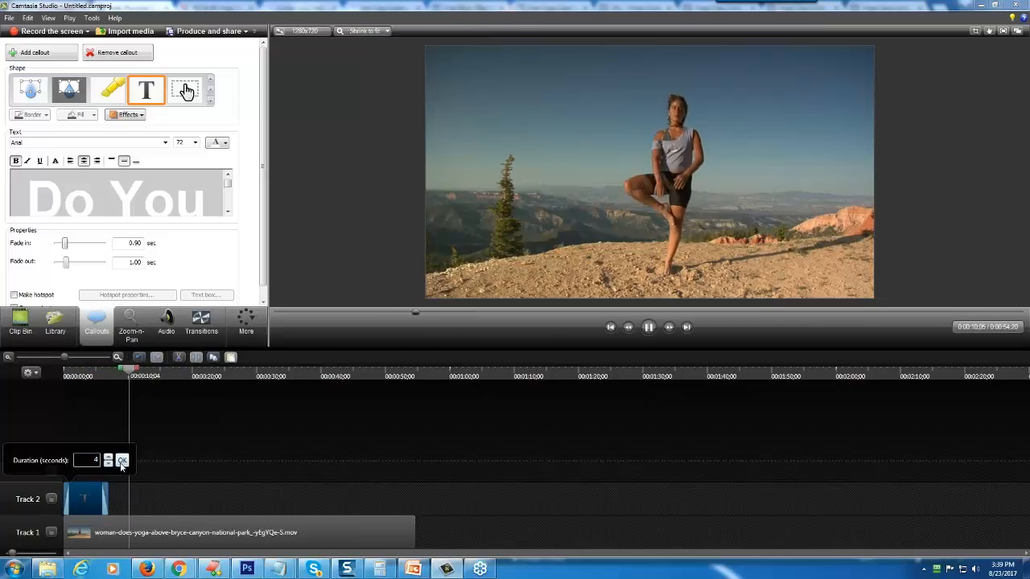
pyautogui.click(122, 459)
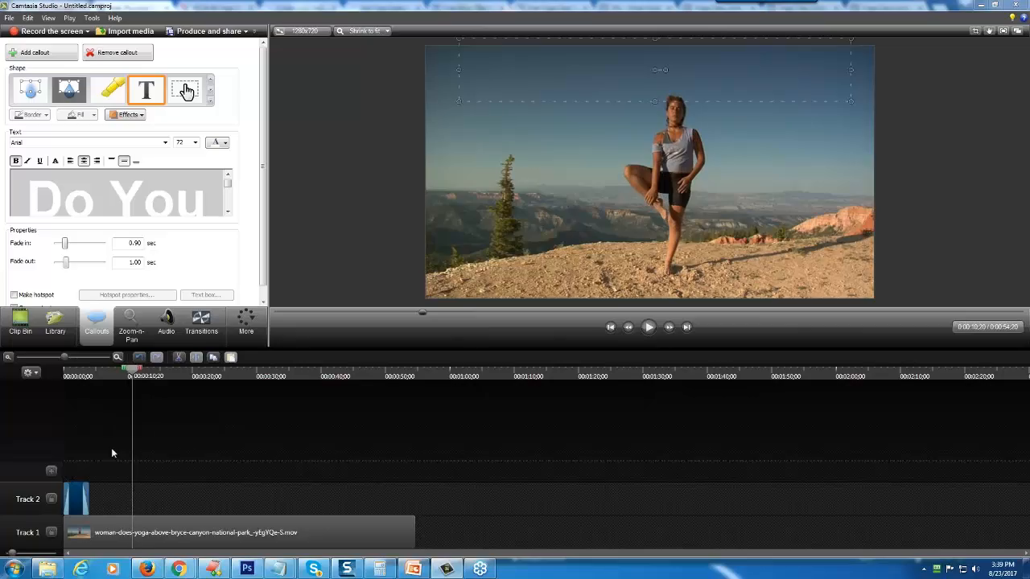
# - Duplicate the callout on Track 2 and place the copy directly after the original
pyautogui.rightClick(77, 507)
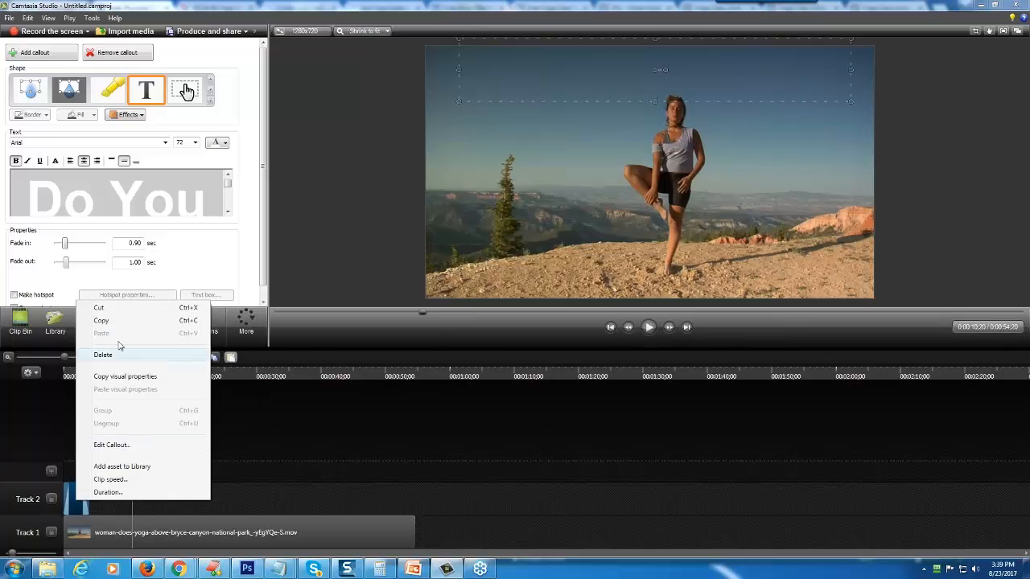
pyautogui.click(102, 320)
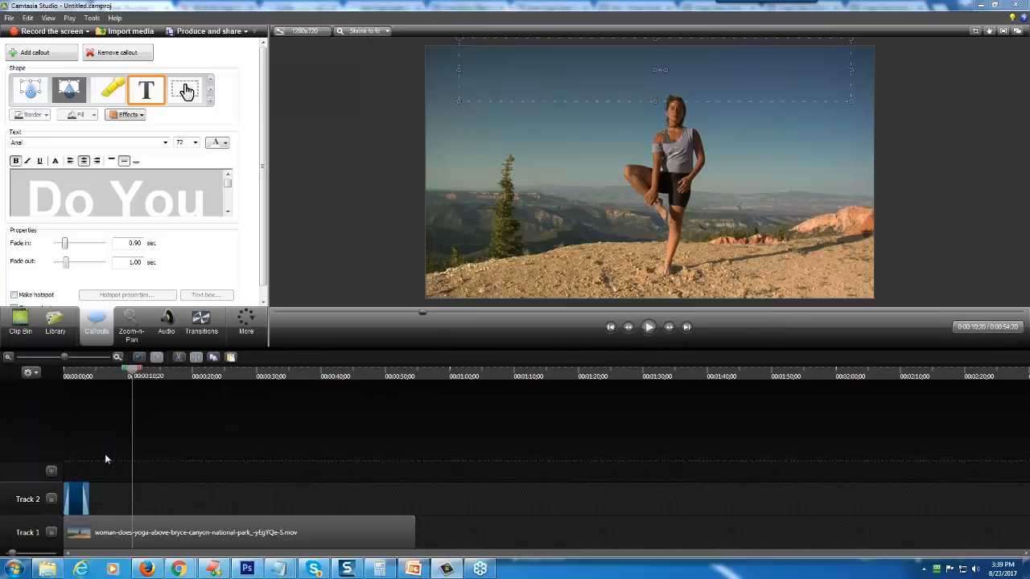
pyautogui.click(116, 498)
pyautogui.rightClick(116, 498)
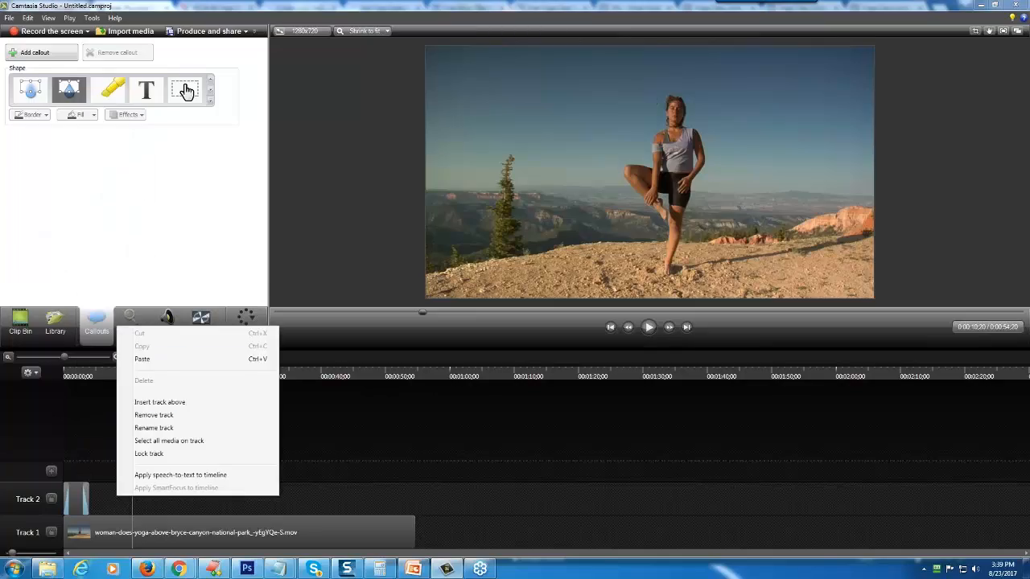
pyautogui.click(142, 359)
pyautogui.moveTo(137, 502); pyautogui.dragTo(103, 502)
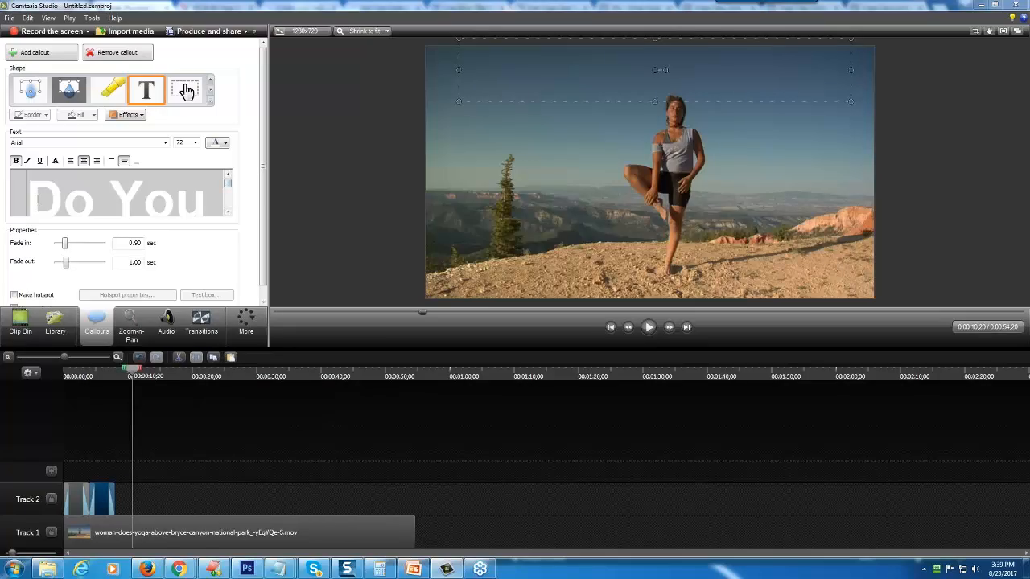
# - Replace the second callout's text with "Want A FREE Week Of Yoga?"
pyautogui.moveTo(22, 190); pyautogui.dragTo(167, 220)
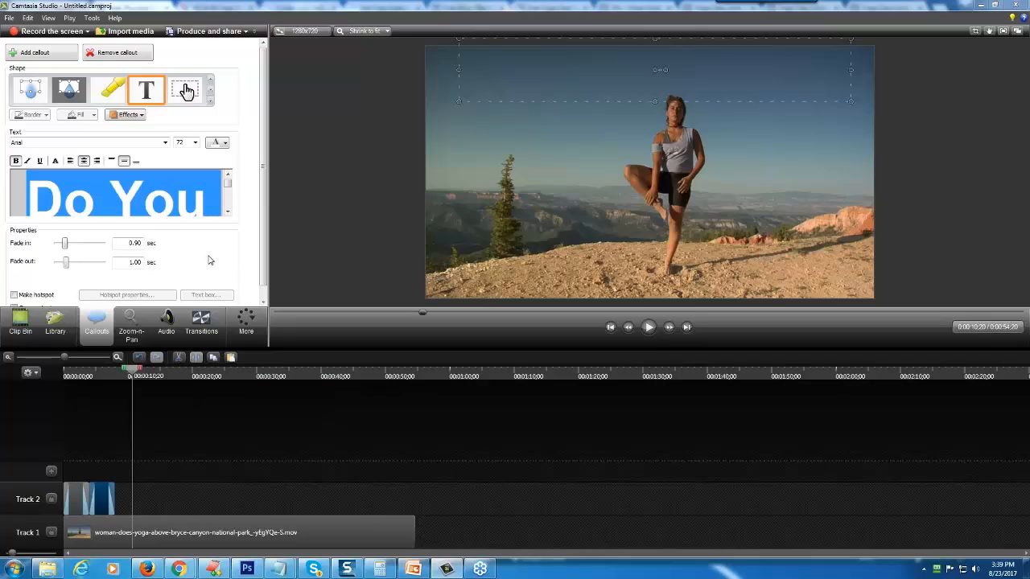
pyautogui.write('Want')
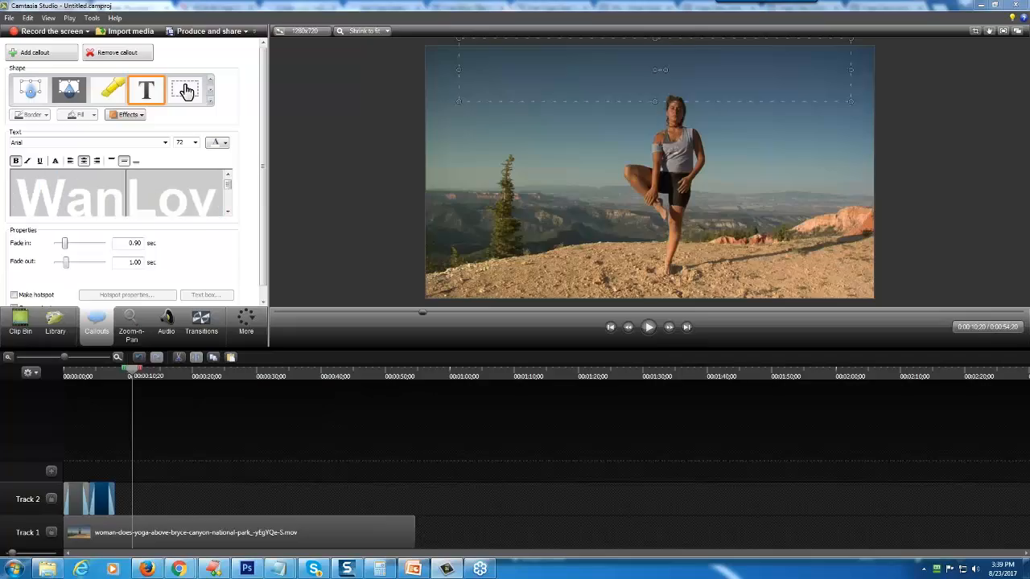
pyautogui.press('Delete')
pyautogui.press('Delete')
pyautogui.press('Delete')
pyautogui.press('Delete')
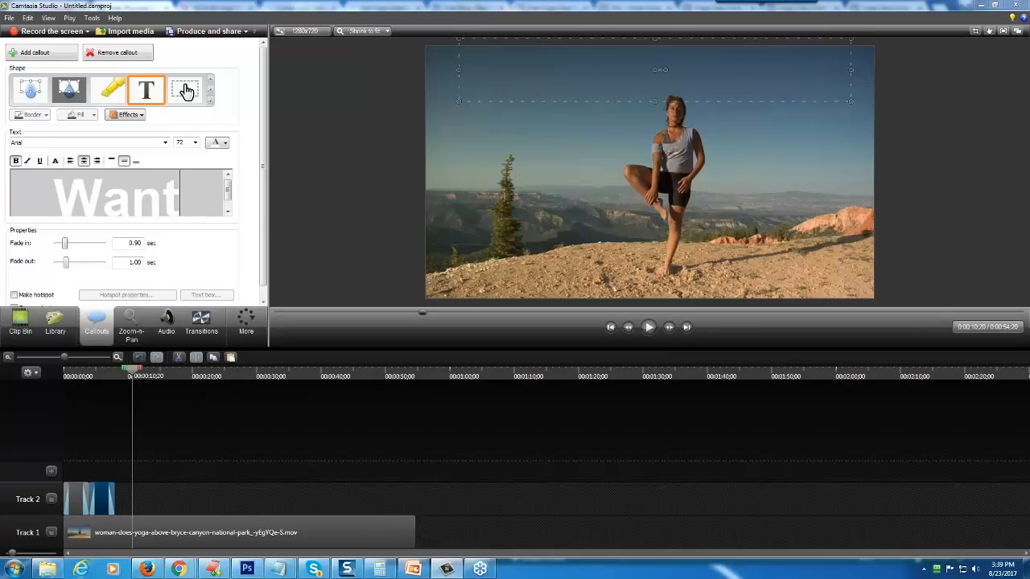
pyautogui.write('A FREE')
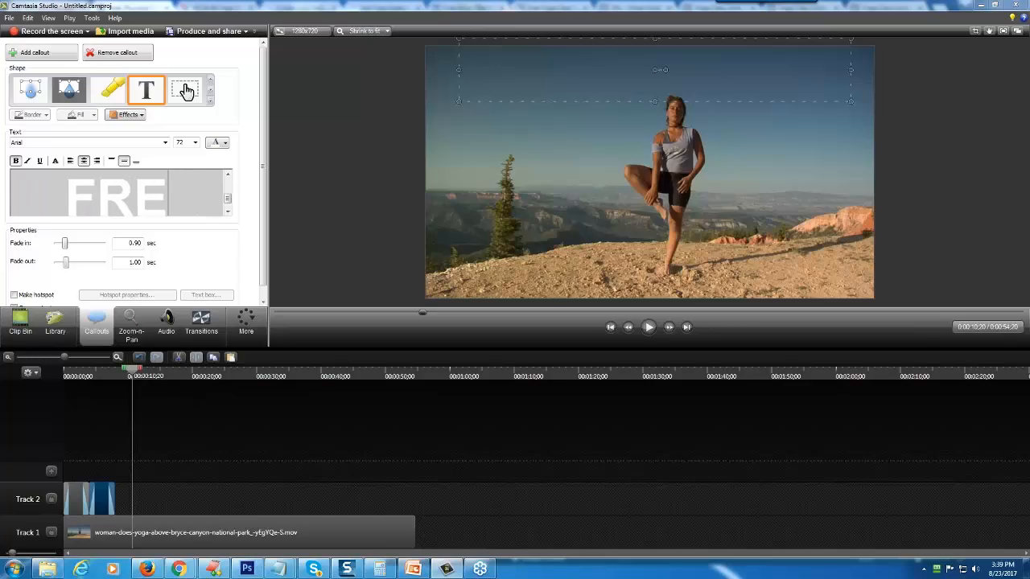
pyautogui.write(' Week')
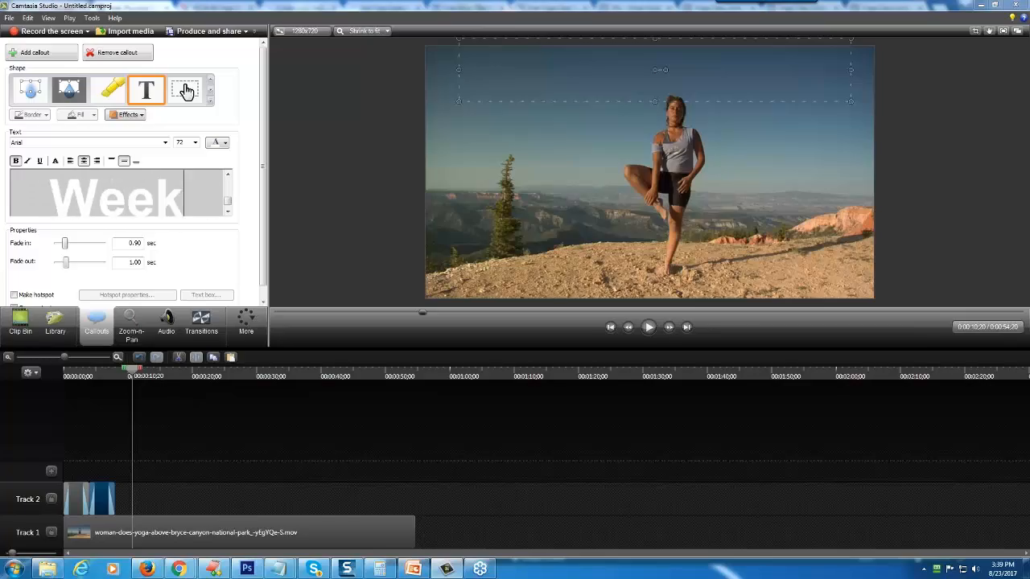
pyautogui.write(' Of Yoga Cal')
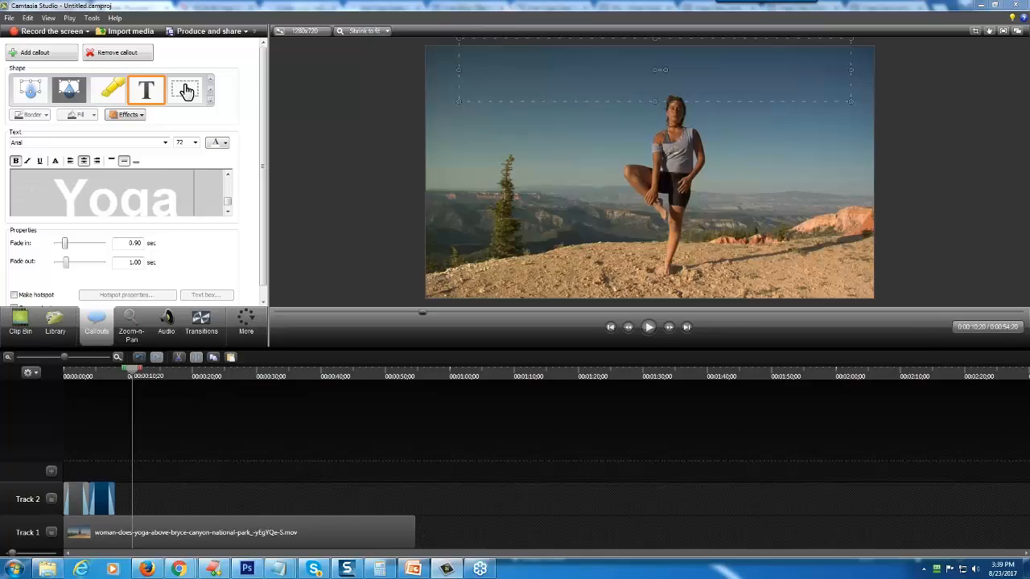
pyautogui.press('BackSpace')
pyautogui.press('BackSpace')
pyautogui.press('BackSpace')
pyautogui.press('BackSpace')
pyautogui.write('?:>')
pyautogui.press('BackSpace')
pyautogui.press('BackSpace')
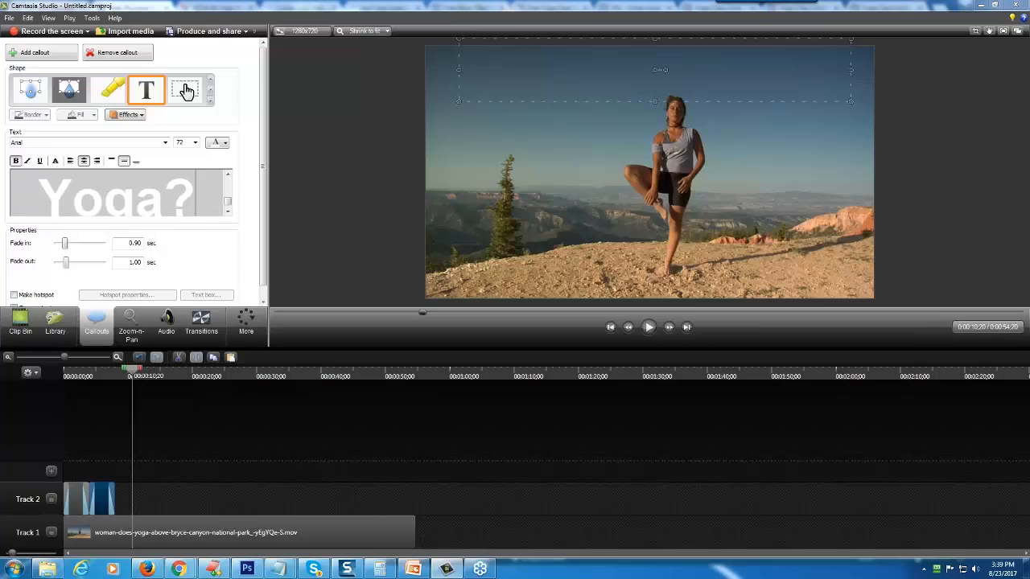
# - Set the playhead to 0:00:04;27 and extend the second callout's box downward to fit both text lines
pyautogui.click(100, 380)
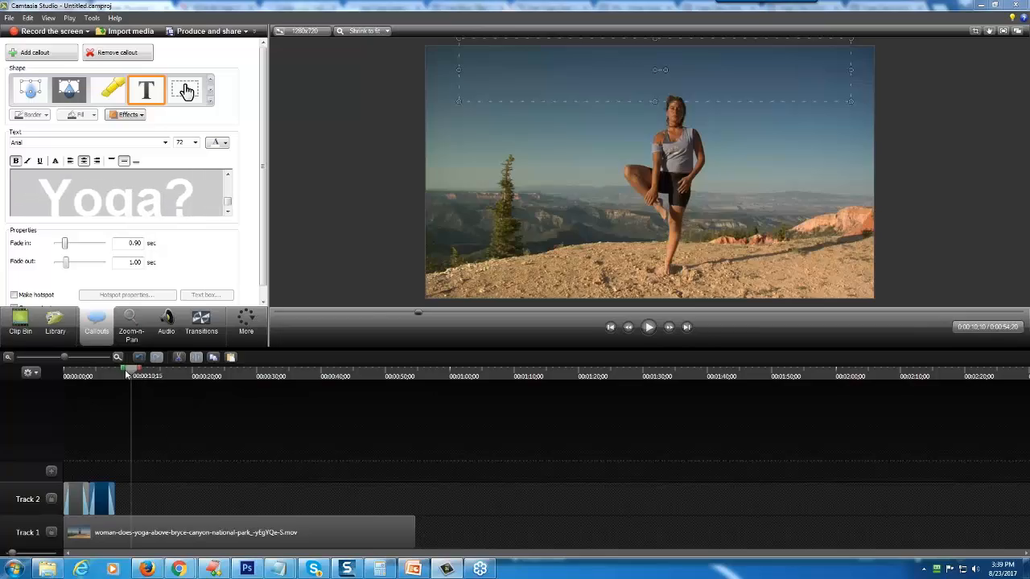
pyautogui.moveTo(100, 380); pyautogui.dragTo(95, 379)
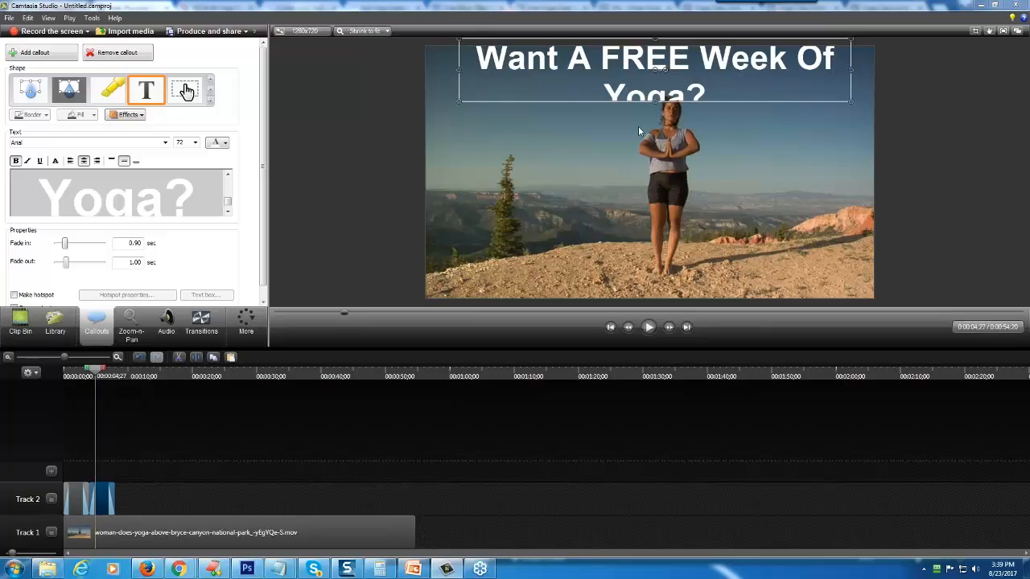
pyautogui.moveTo(655, 102); pyautogui.dragTo(657, 149)
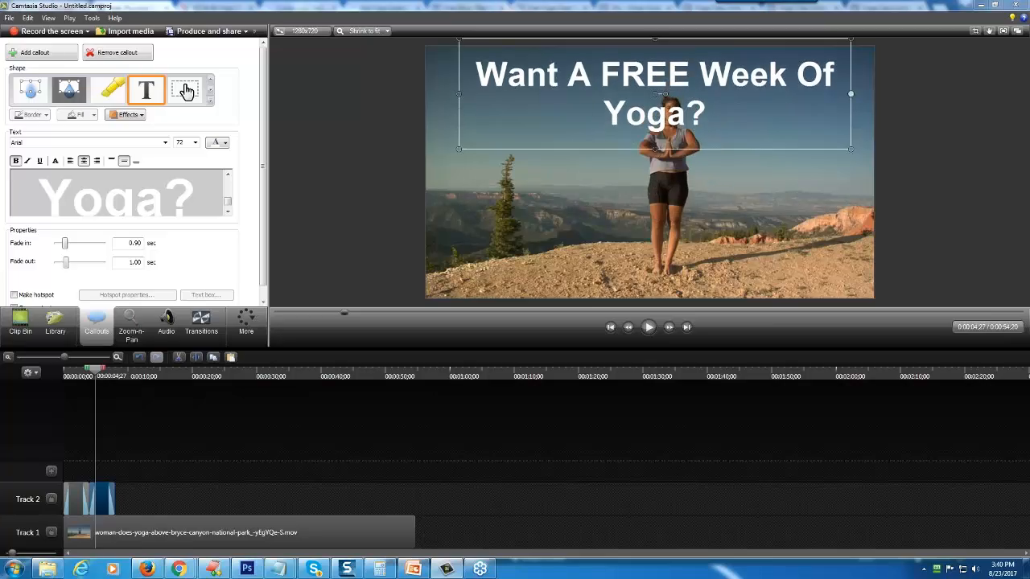
# - Reshape the second callout into a tall, narrow box beside the woman and play the video from the start
pyautogui.moveTo(850, 94); pyautogui.dragTo(632, 94)
pyautogui.moveTo(544, 148); pyautogui.dragTo(537, 282)
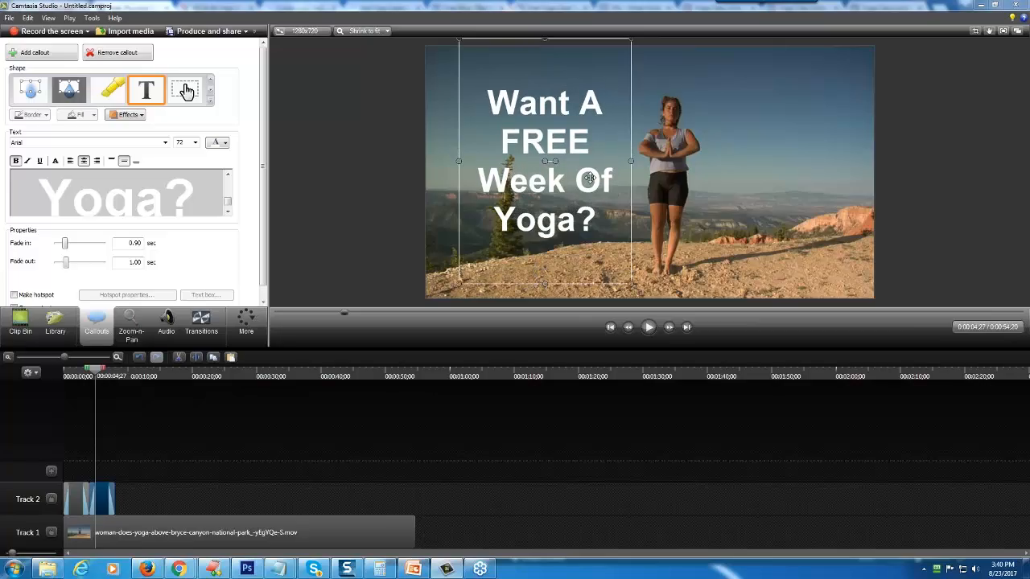
pyautogui.moveTo(95, 370); pyautogui.dragTo(63, 370)
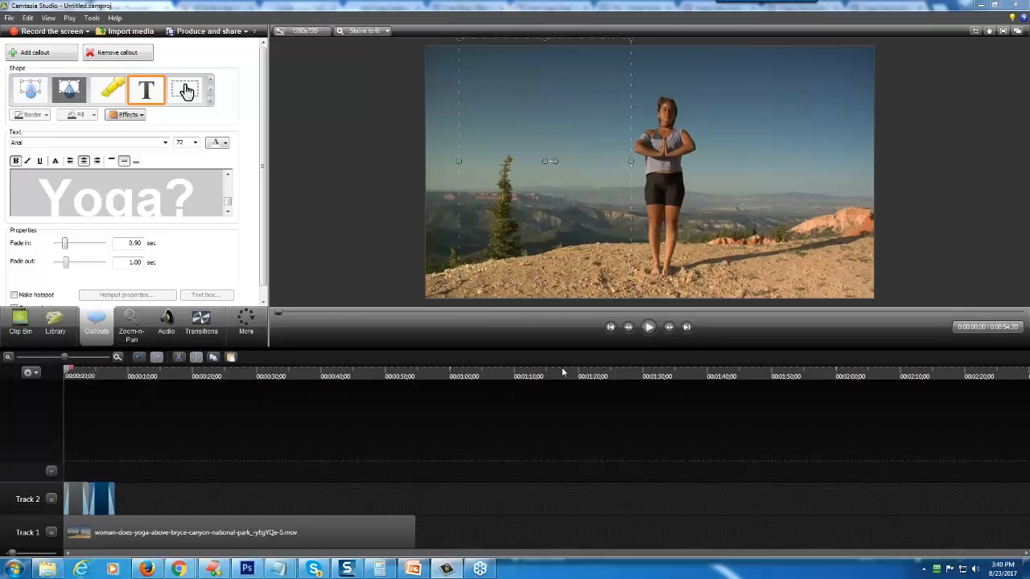
pyautogui.click(648, 327)
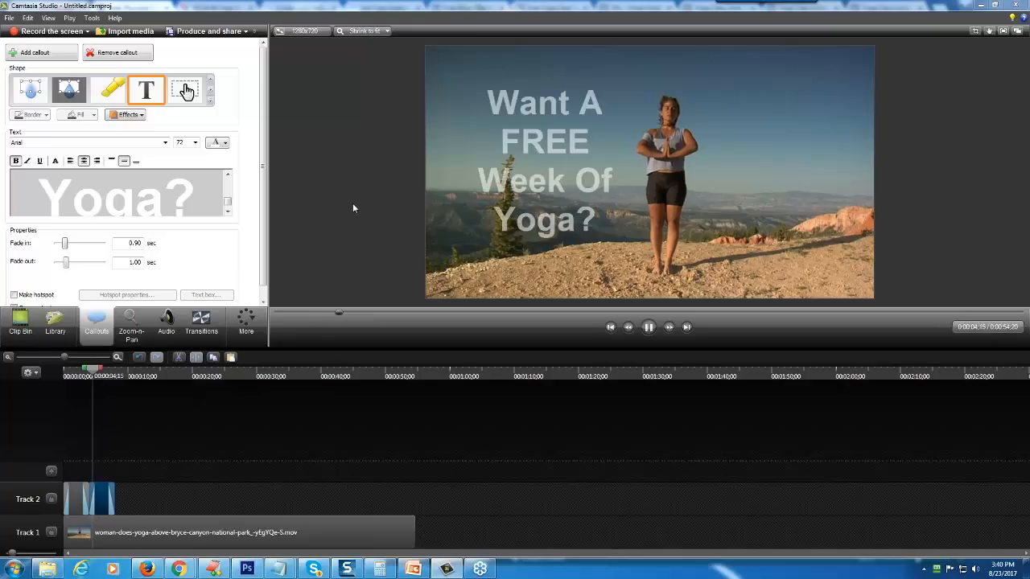
pyautogui.click(649, 327)
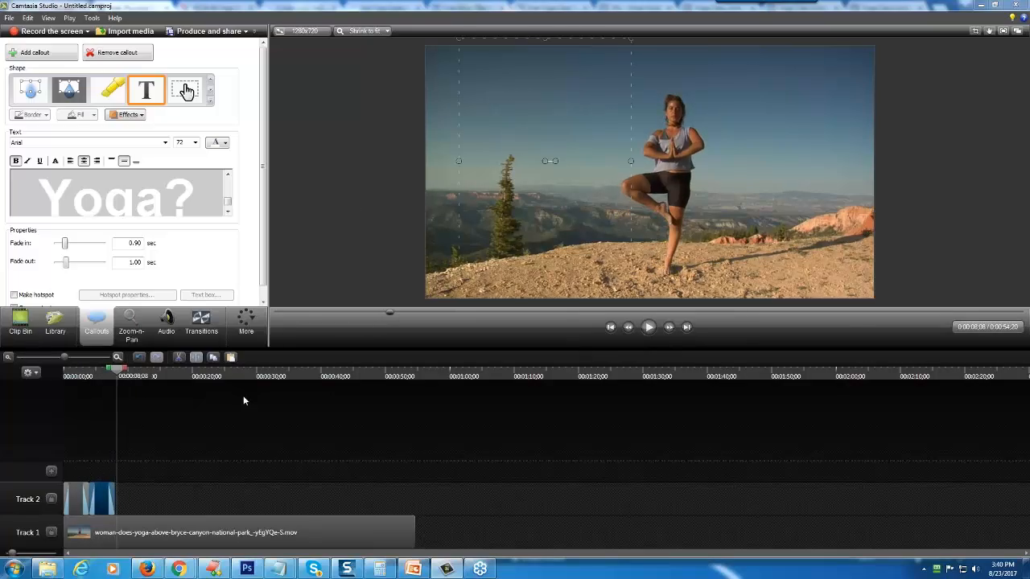
# - Duplicate the second callout and place the copy directly after it on Track 2
pyautogui.rightClick(102, 508)
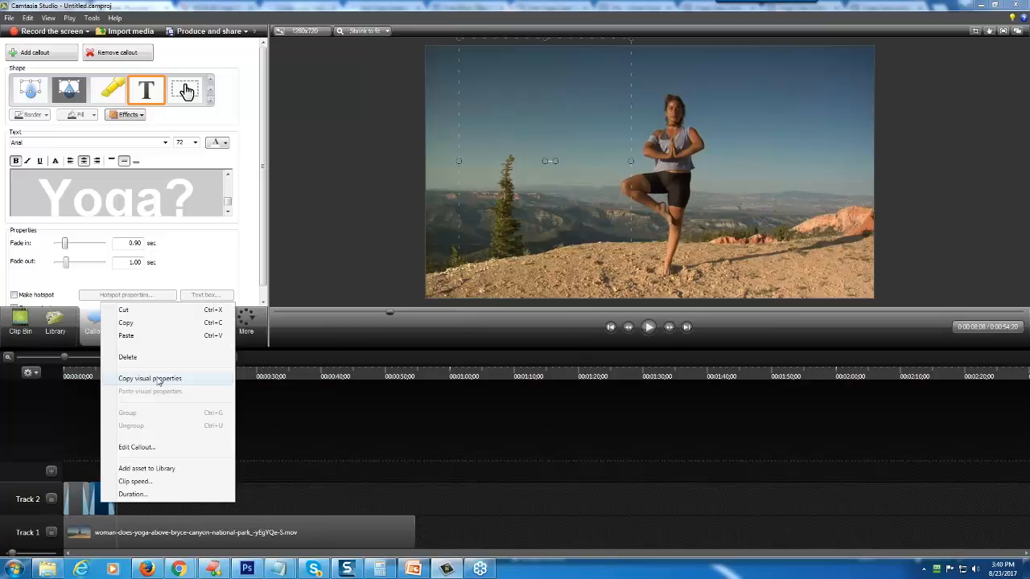
pyautogui.click(135, 329)
pyautogui.click(156, 499)
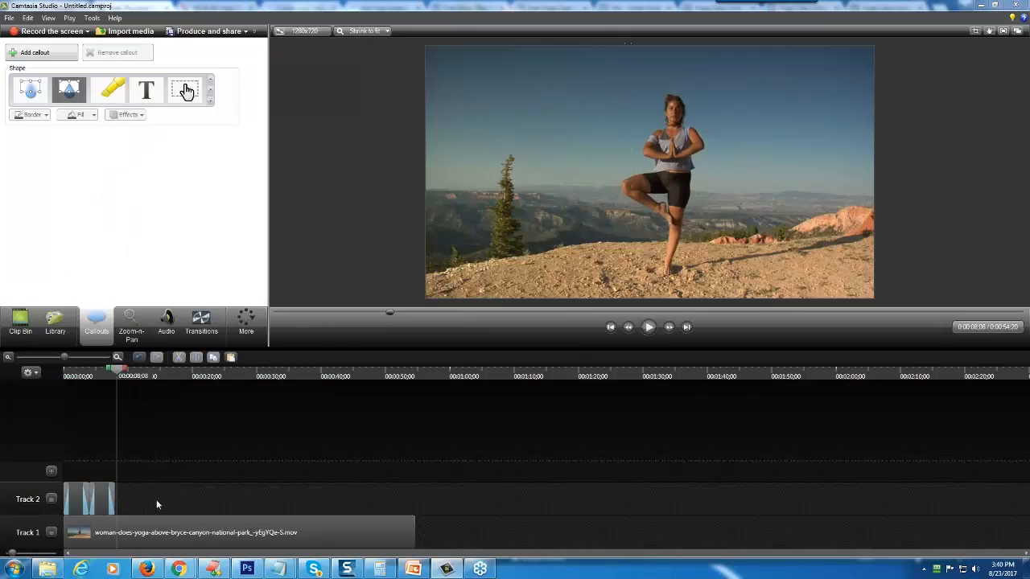
pyautogui.rightClick(156, 499)
pyautogui.click(196, 364)
pyautogui.moveTo(124, 468); pyautogui.dragTo(123, 503)
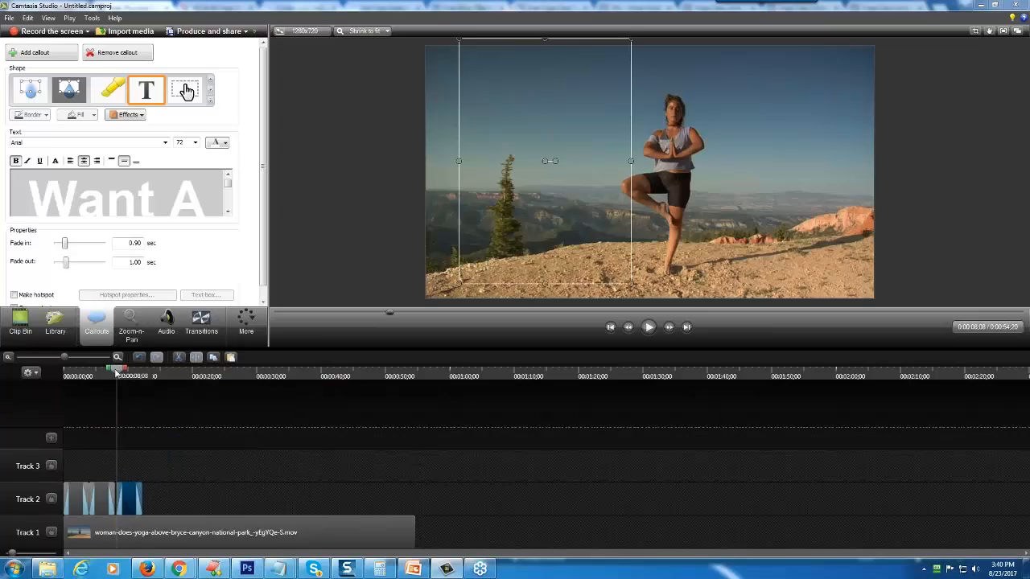
# - At 0:00:10;03, replace the third callout's text with "We Are Offer A Free Coupon Right Now!" and move it to the right of the woman
pyautogui.moveTo(117, 372); pyautogui.dragTo(129, 372)
pyautogui.click(105, 194)
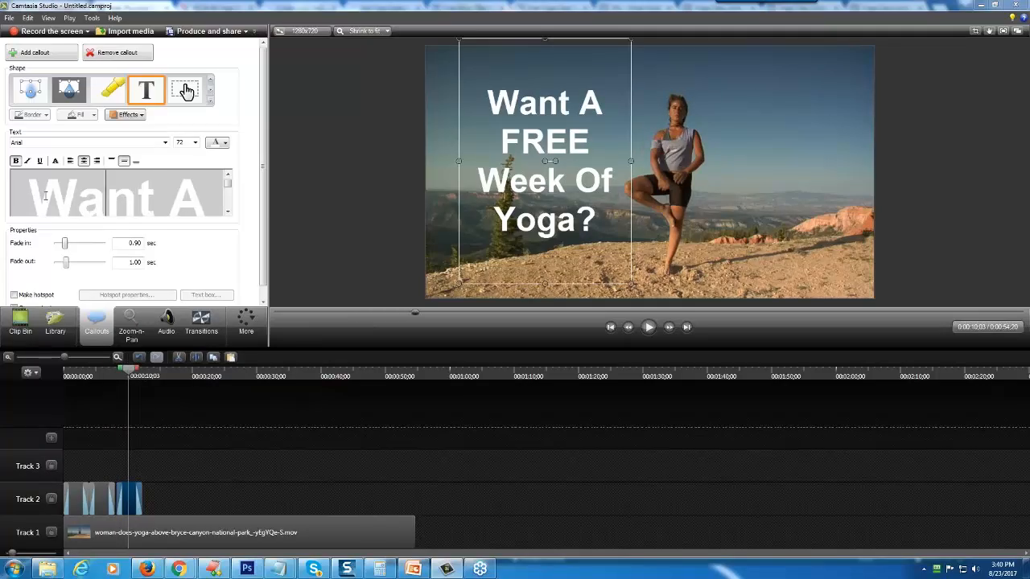
pyautogui.hotkey('ctrl', 'a')
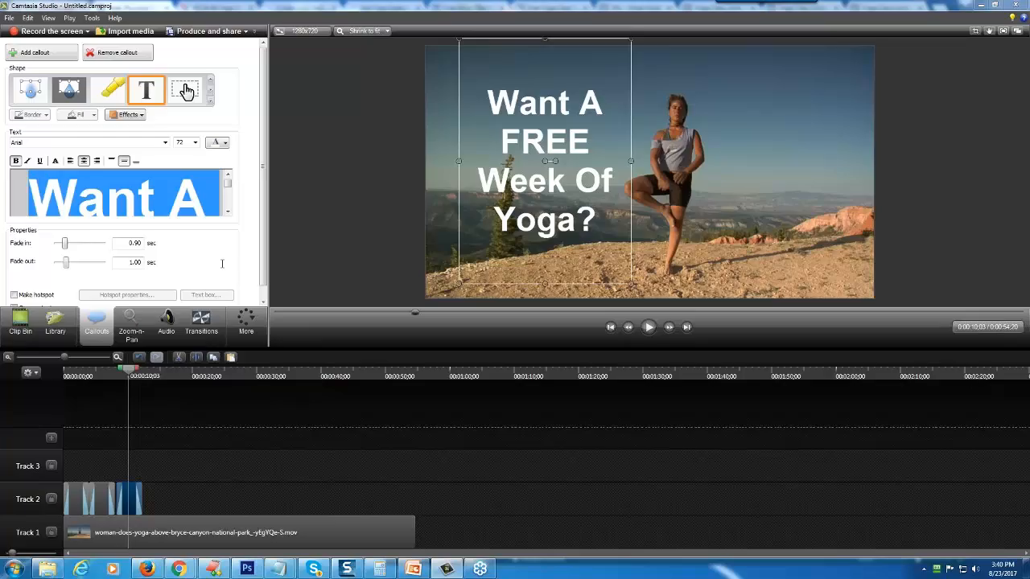
pyautogui.write('We')
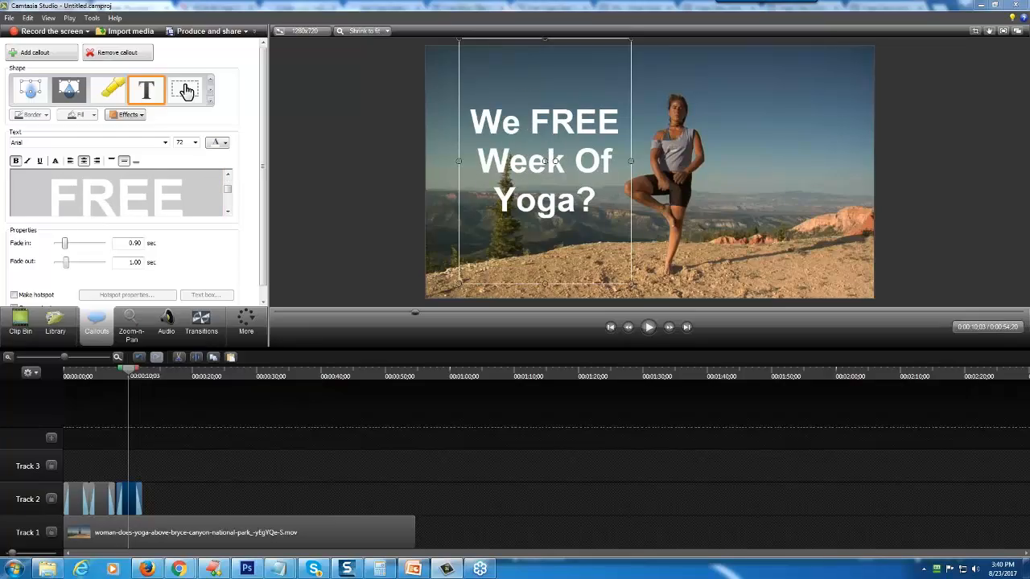
pyautogui.write(' Are Offer A Free ')
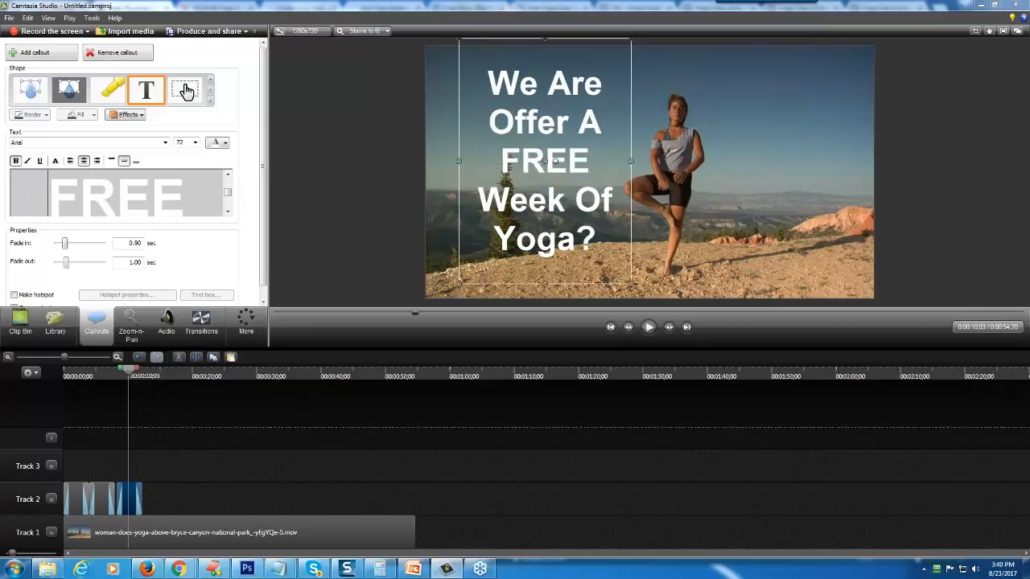
pyautogui.write('Coupon')
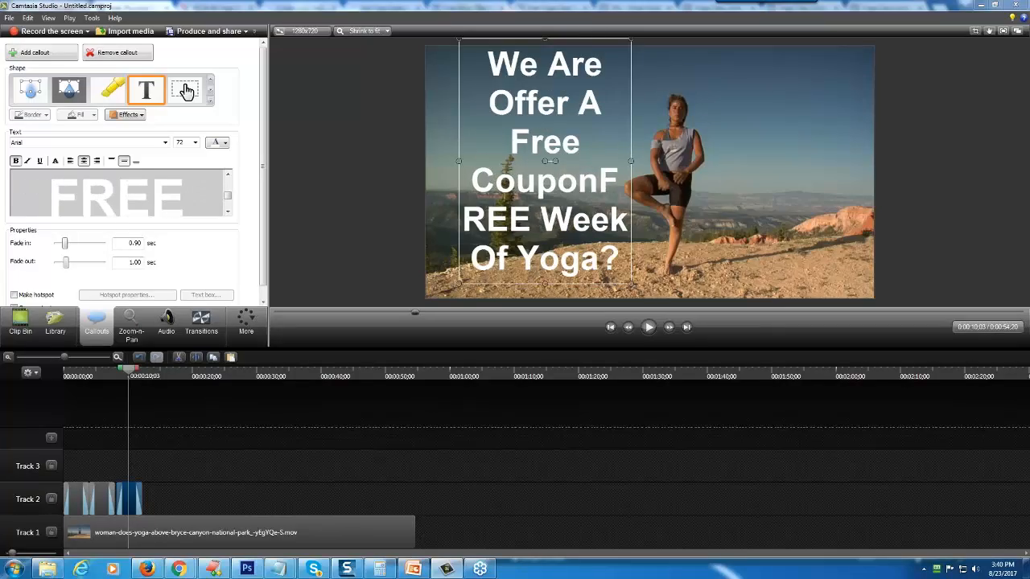
pyautogui.write(' Right Now')
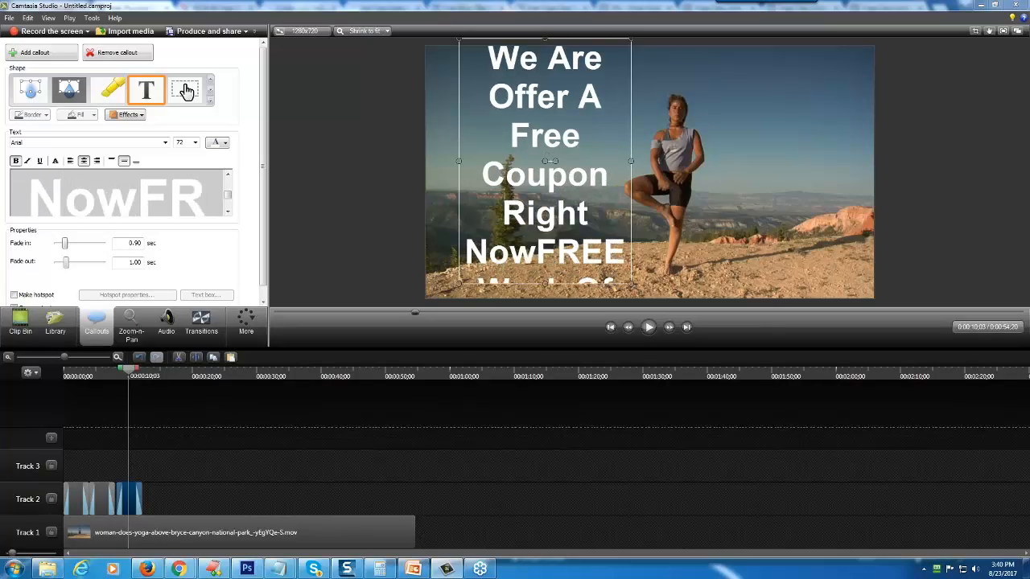
pyautogui.write('!')
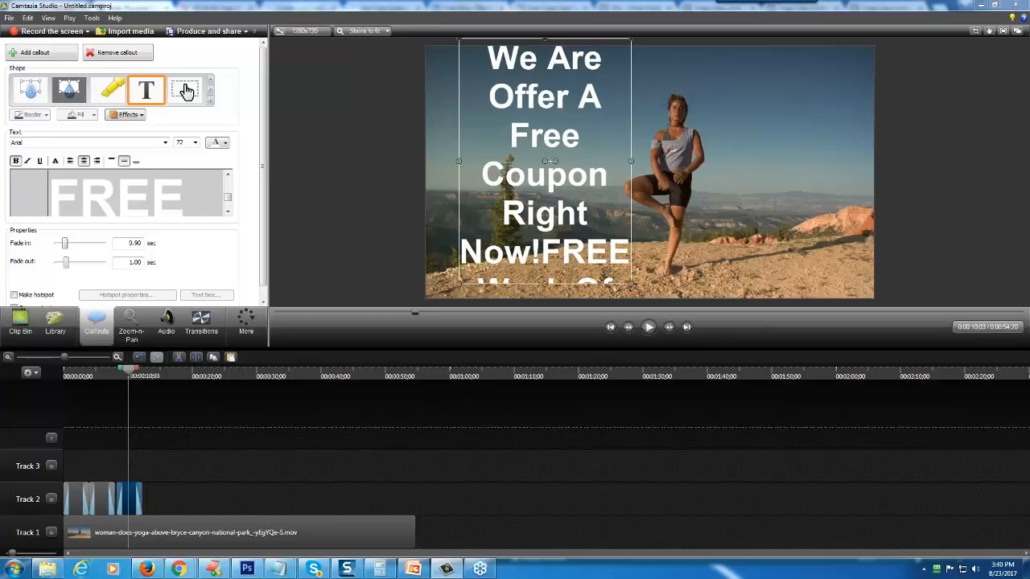
pyautogui.press('Delete')
pyautogui.press('Delete')
pyautogui.press('Delete')
pyautogui.press('Delete')
pyautogui.press('Delete')
pyautogui.press('Delete')
pyautogui.press('Delete')
pyautogui.press('Delete')
pyautogui.press('Delete')
pyautogui.press('Delete')
pyautogui.press('Delete')
pyautogui.press('Delete')
pyautogui.press('Delete')
pyautogui.press('Delete')
pyautogui.press('Delete')
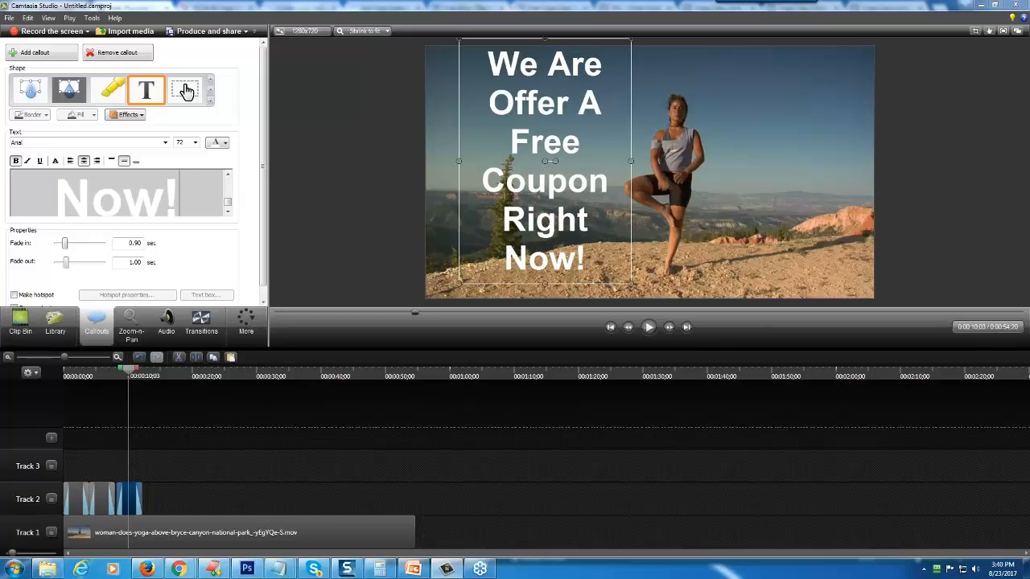
pyautogui.moveTo(541, 195); pyautogui.dragTo(779, 206)
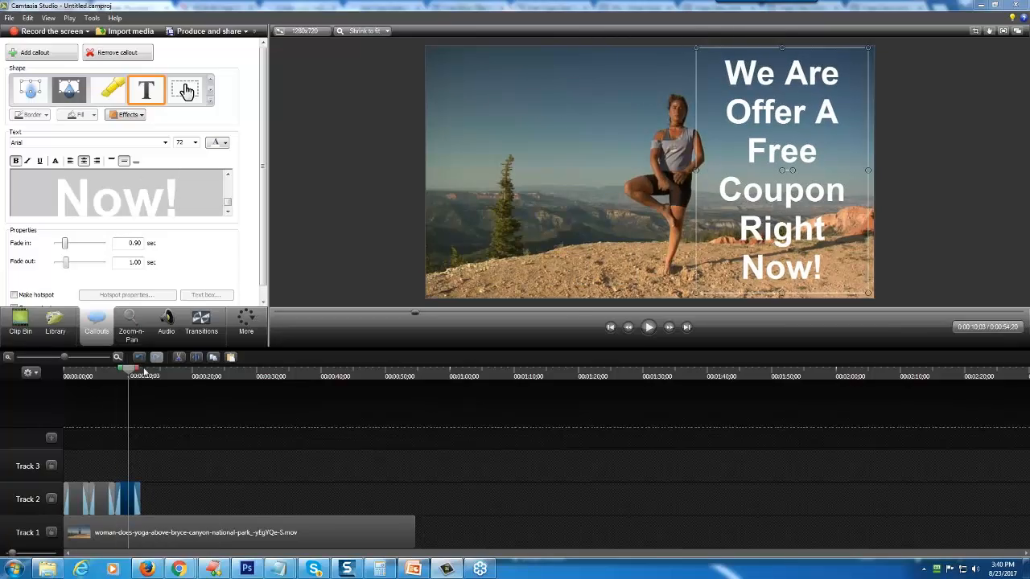
# - Duplicate the third callout and place the copy directly after it on Track 2
pyautogui.rightClick(133, 506)
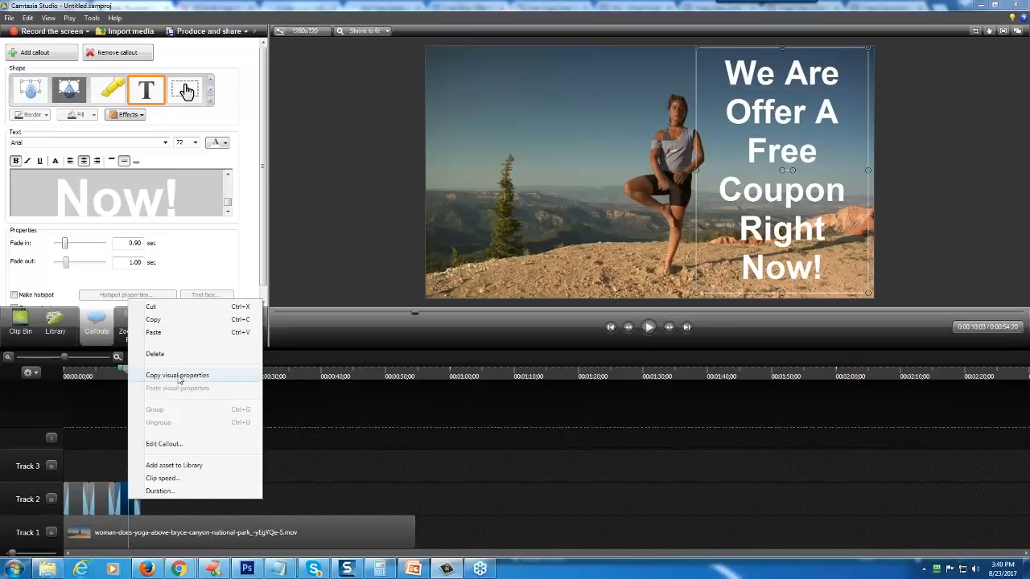
pyautogui.click(160, 321)
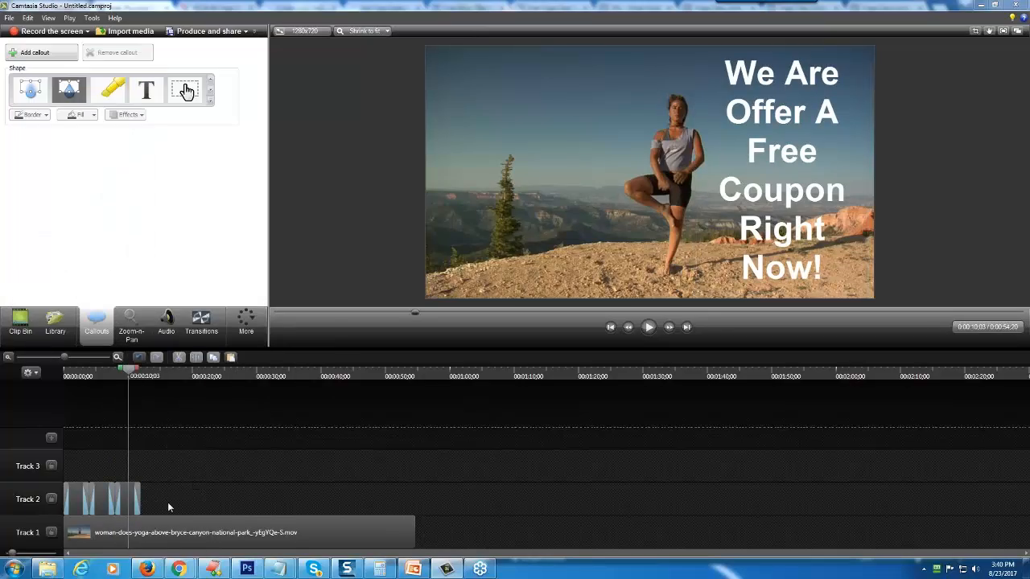
pyautogui.rightClick(167, 500)
pyautogui.click(194, 362)
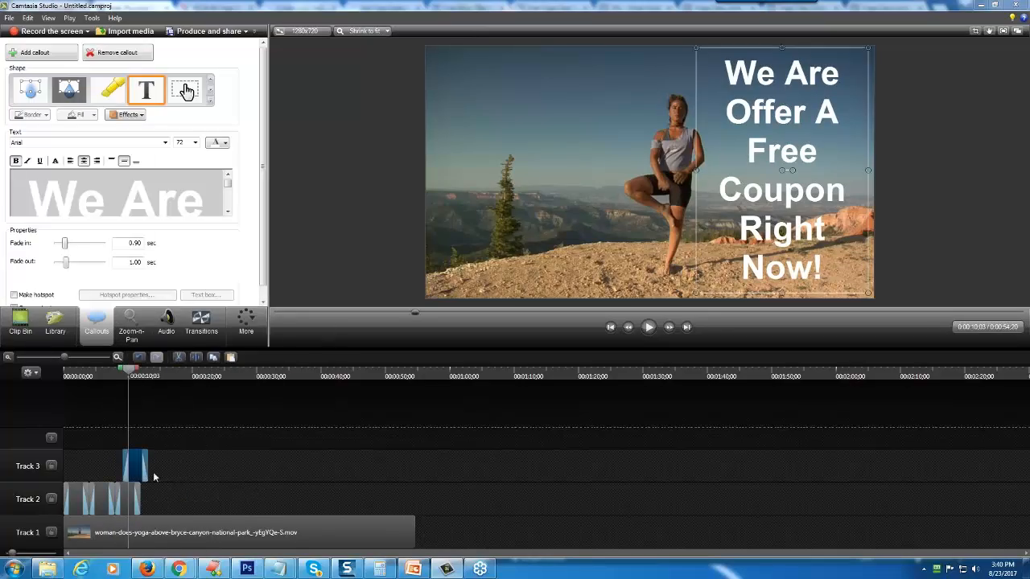
pyautogui.moveTo(155, 477); pyautogui.dragTo(167, 499)
# - At 0:00:13;18, replace the fourth callout's text with "Click The Link To Get Yours Now!" and reshape its box across the lower frame
pyautogui.click(133, 377)
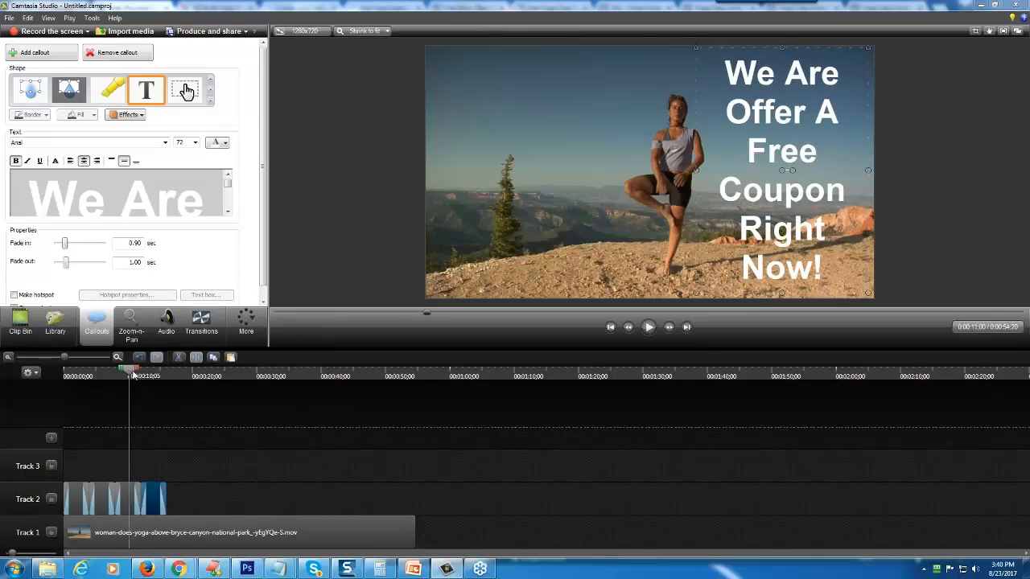
pyautogui.click(150, 376)
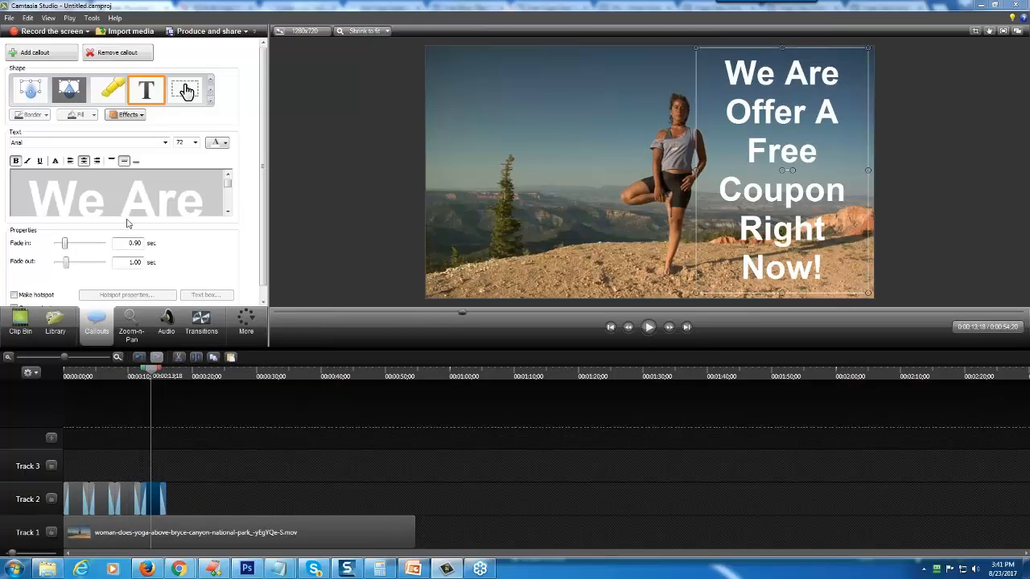
pyautogui.moveTo(39, 196); pyautogui.dragTo(223, 278)
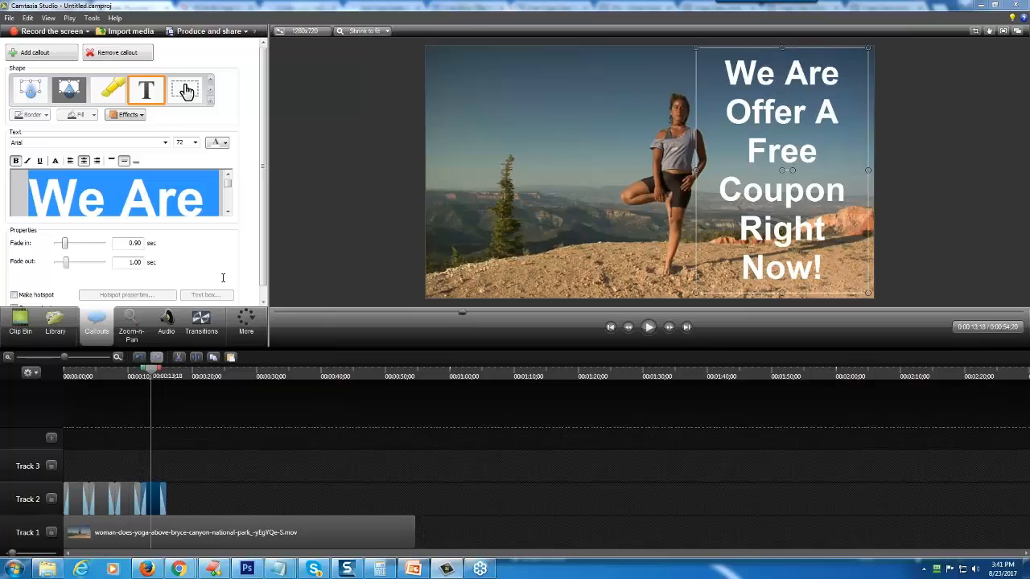
pyautogui.write('Click')
pyautogui.press('Delete')
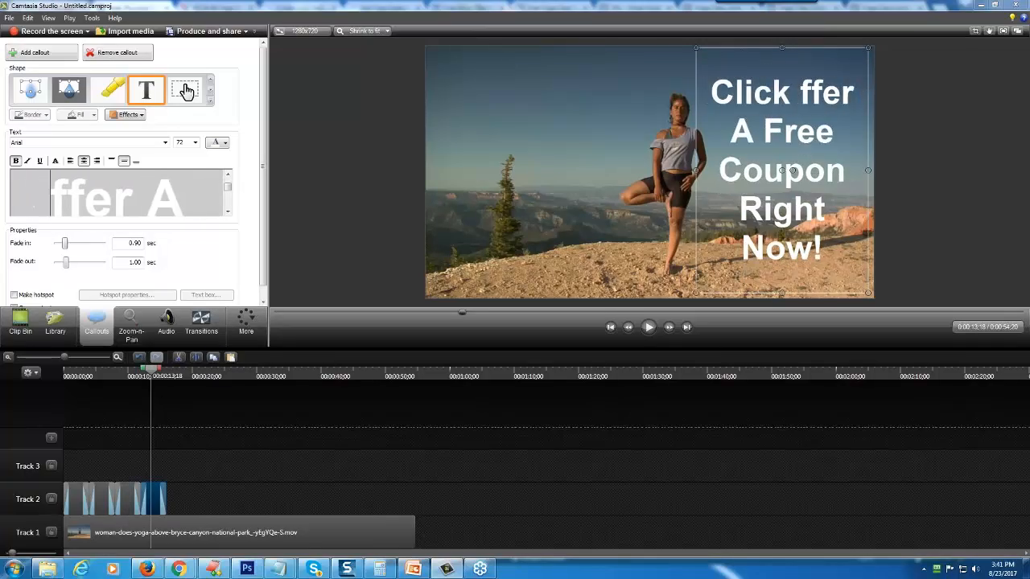
pyautogui.press('Delete')
pyautogui.press('Delete')
pyautogui.press('Delete')
pyautogui.press('Delete')
pyautogui.press('Delete')
pyautogui.press('Delete')
pyautogui.press('Delete')
pyautogui.press('Delete')
pyautogui.press('Delete')
pyautogui.press('Delete')
pyautogui.press('Delete')
pyautogui.press('Delete')
pyautogui.press('Delete')
pyautogui.press('Delete')
pyautogui.press('Delete')
pyautogui.press('Delete')
pyautogui.press('Delete')
pyautogui.press('Delete')
pyautogui.press('Delete')
pyautogui.press('Delete')
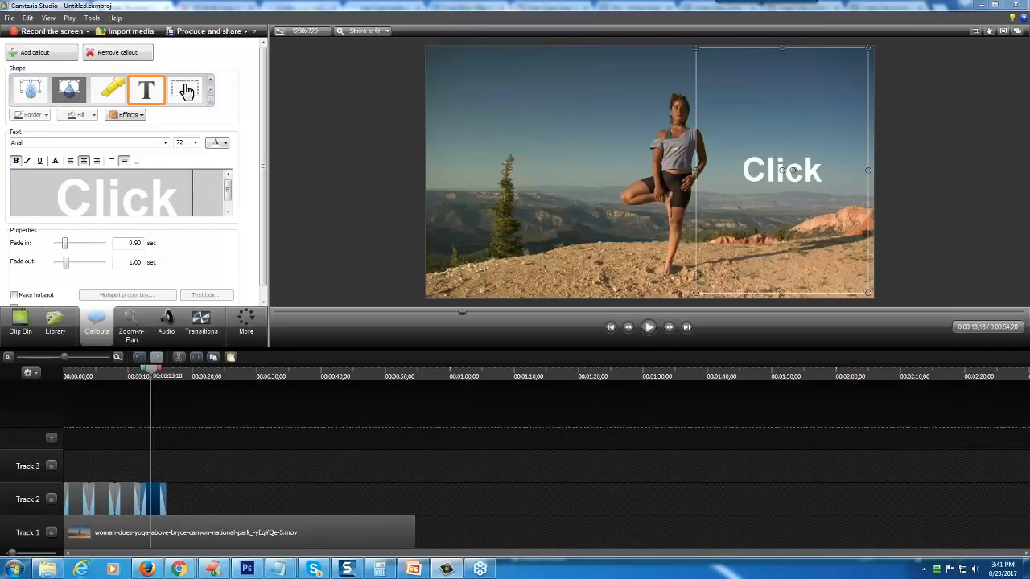
pyautogui.write('The Lin')
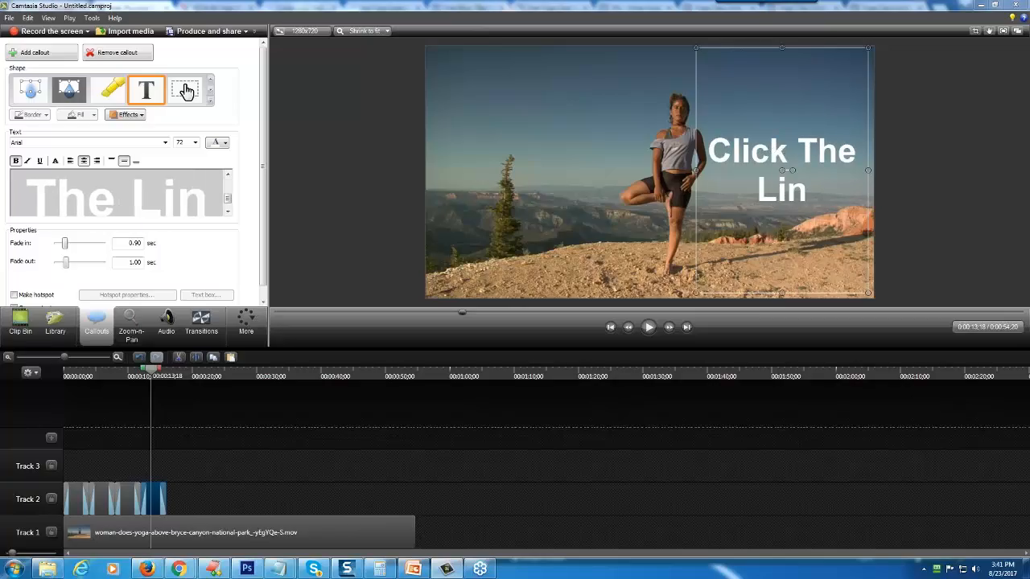
pyautogui.write('k To')
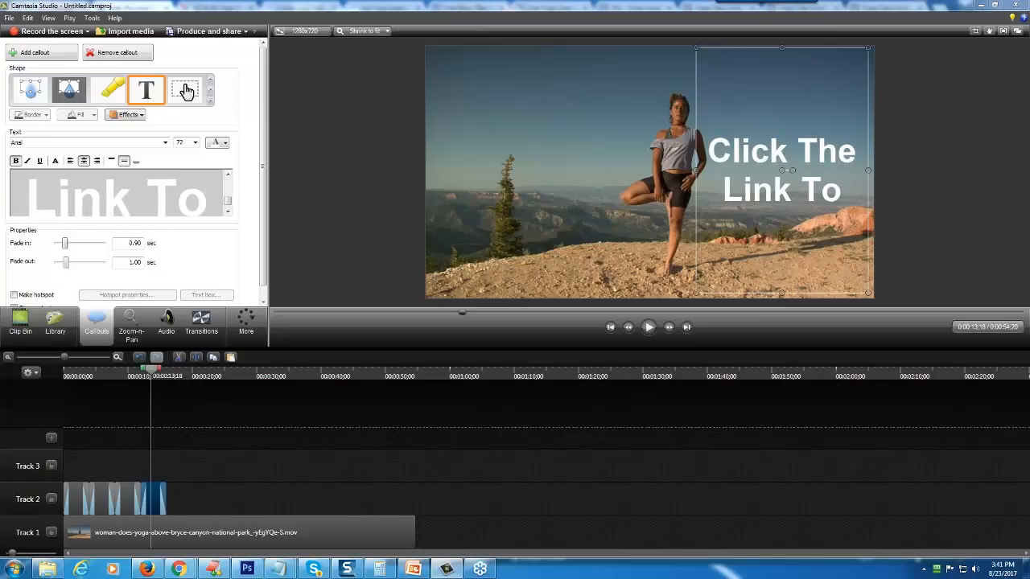
pyautogui.write(' Get Yours Now')
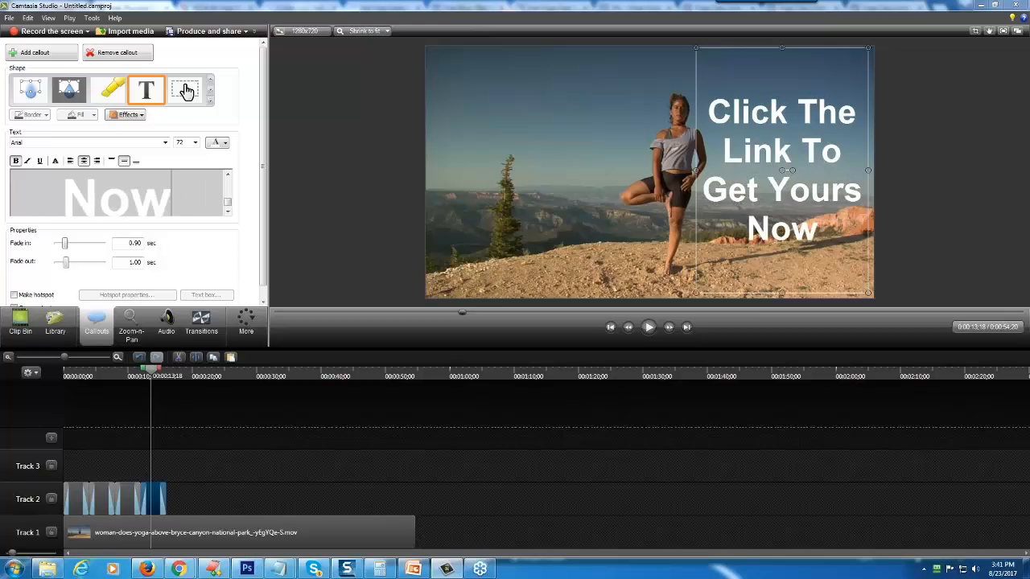
pyautogui.write('!')
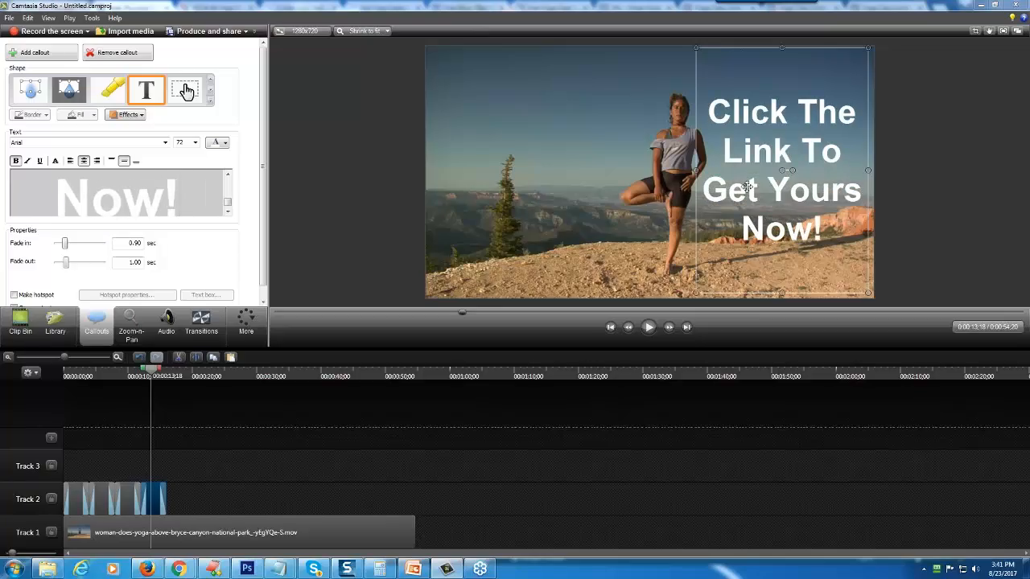
pyautogui.moveTo(696, 47); pyautogui.dragTo(422, 196)
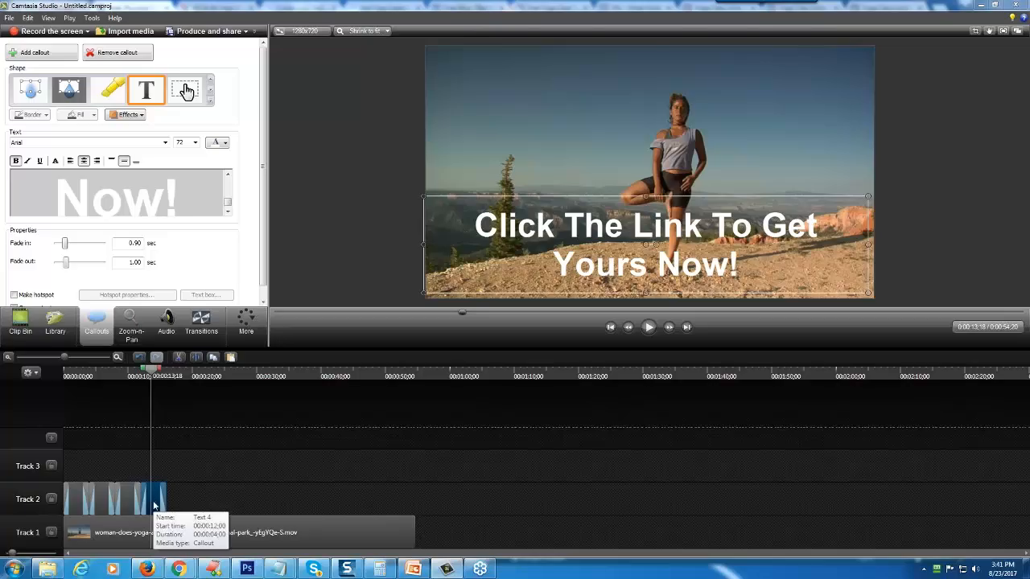
# - Set the durations of the first and second callouts on Track 2 to 5 seconds each
pyautogui.rightClick(79, 502)
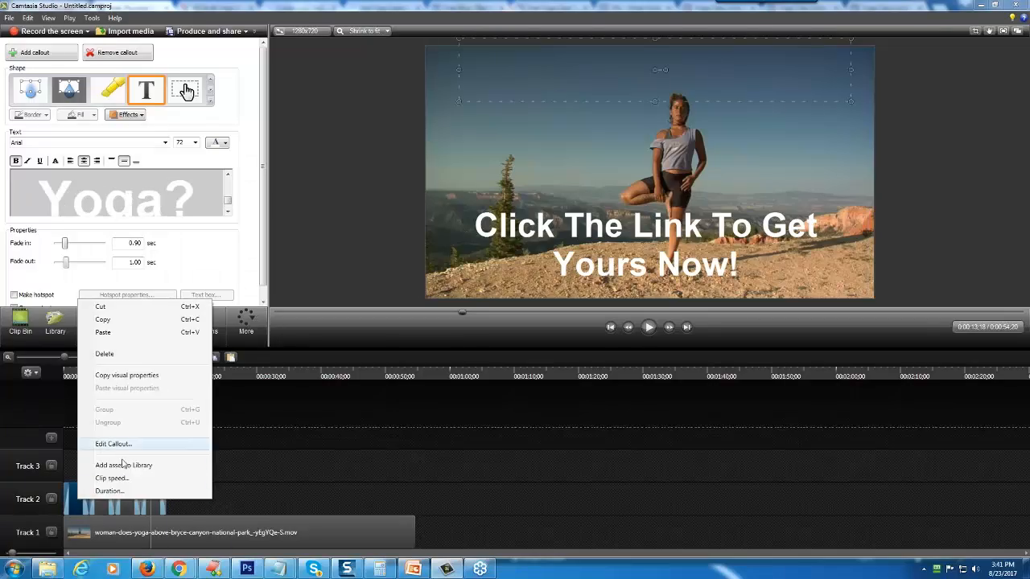
pyautogui.click(110, 490)
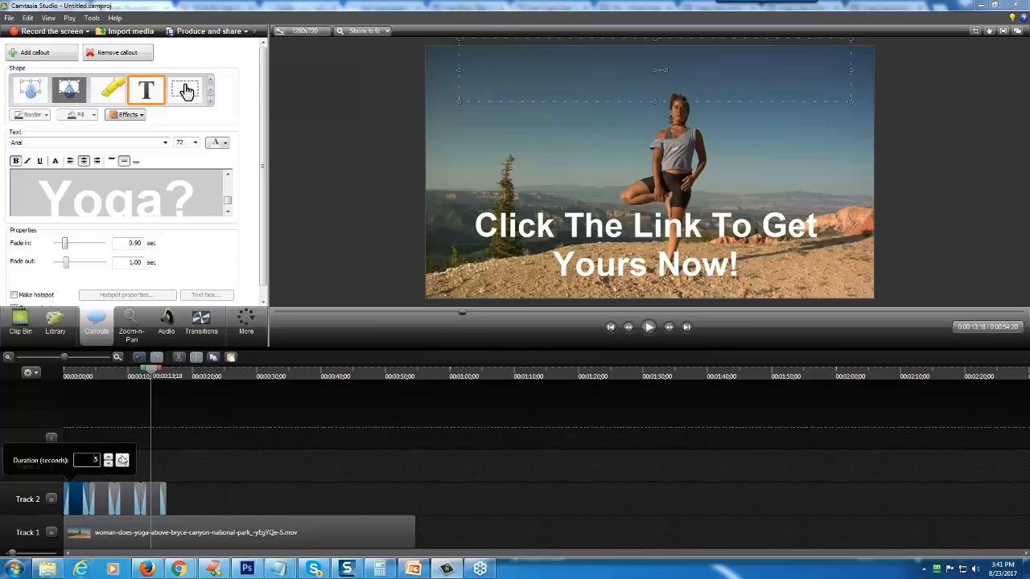
pyautogui.click(122, 461)
pyautogui.rightClick(111, 499)
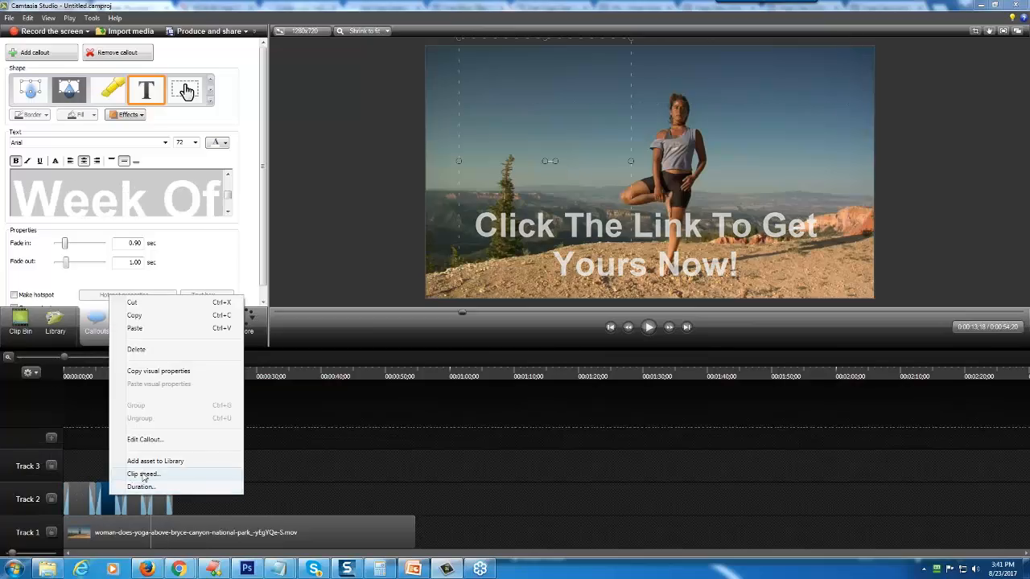
pyautogui.click(140, 488)
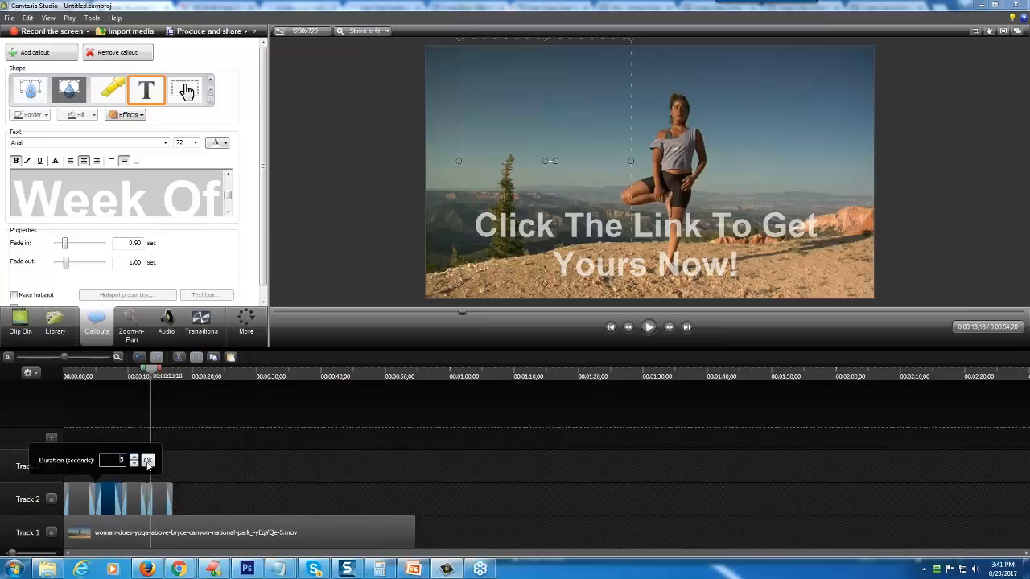
pyautogui.click(148, 461)
# - Set the durations of the third and fourth callouts on Track 2 to 5 seconds each
pyautogui.click(141, 505)
pyautogui.rightClick(142, 505)
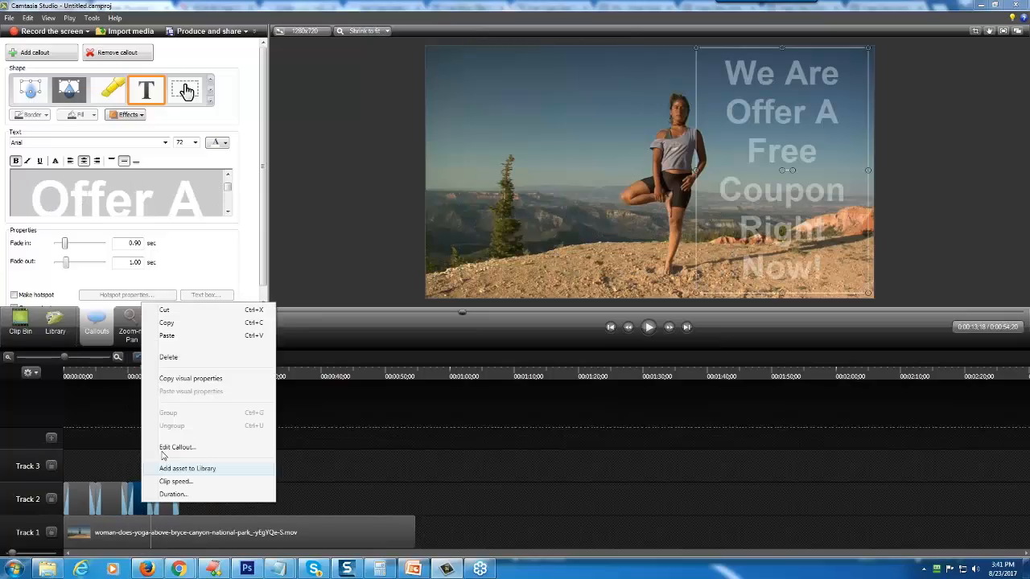
pyautogui.click(174, 494)
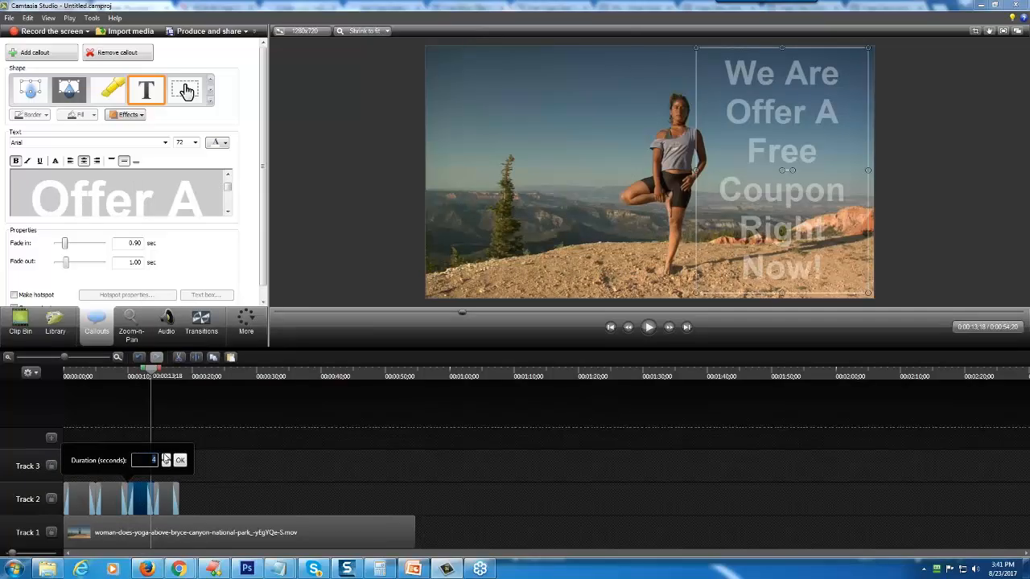
pyautogui.click(180, 461)
pyautogui.click(170, 505)
pyautogui.rightClick(170, 505)
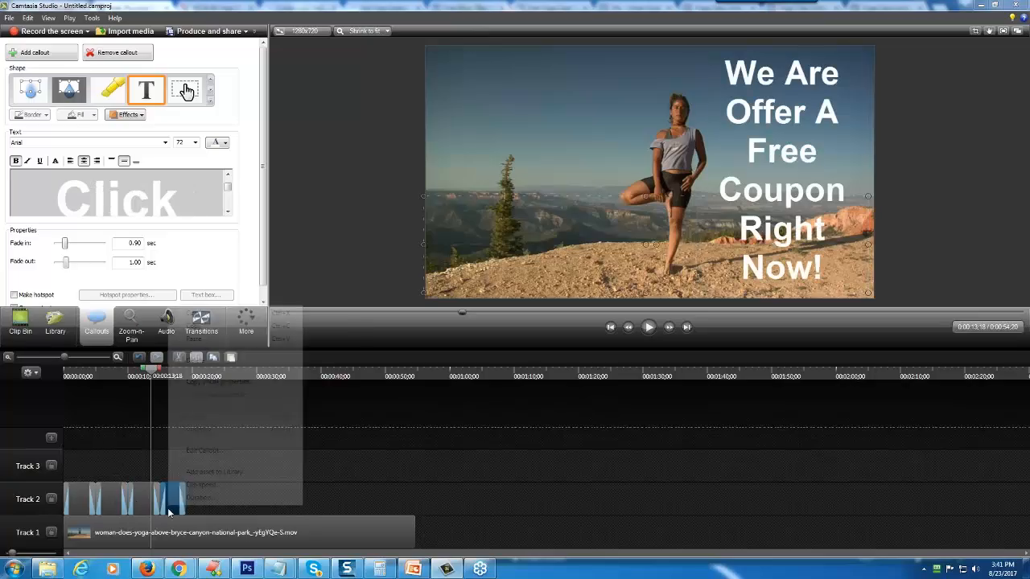
pyautogui.click(186, 497)
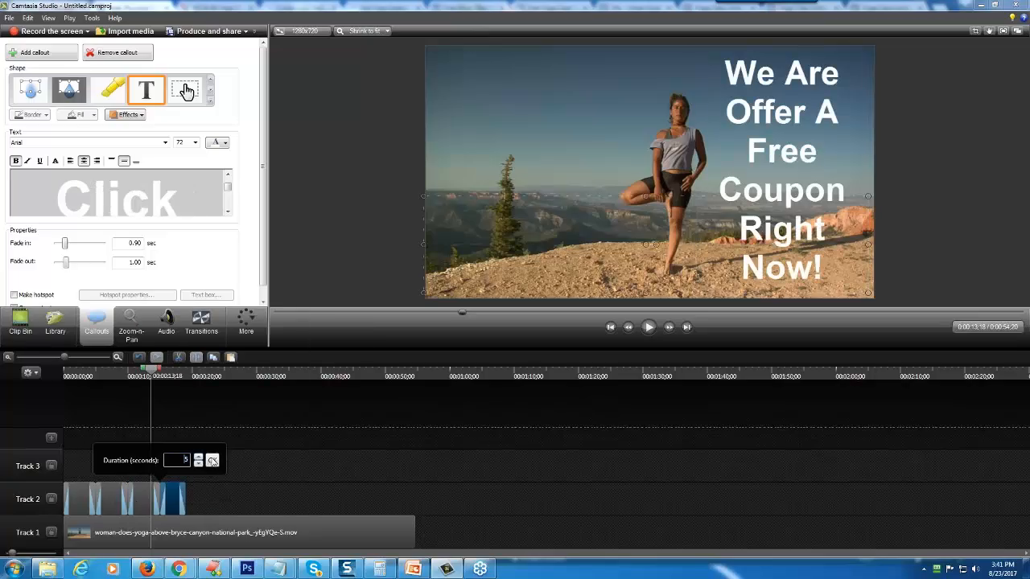
pyautogui.click(213, 460)
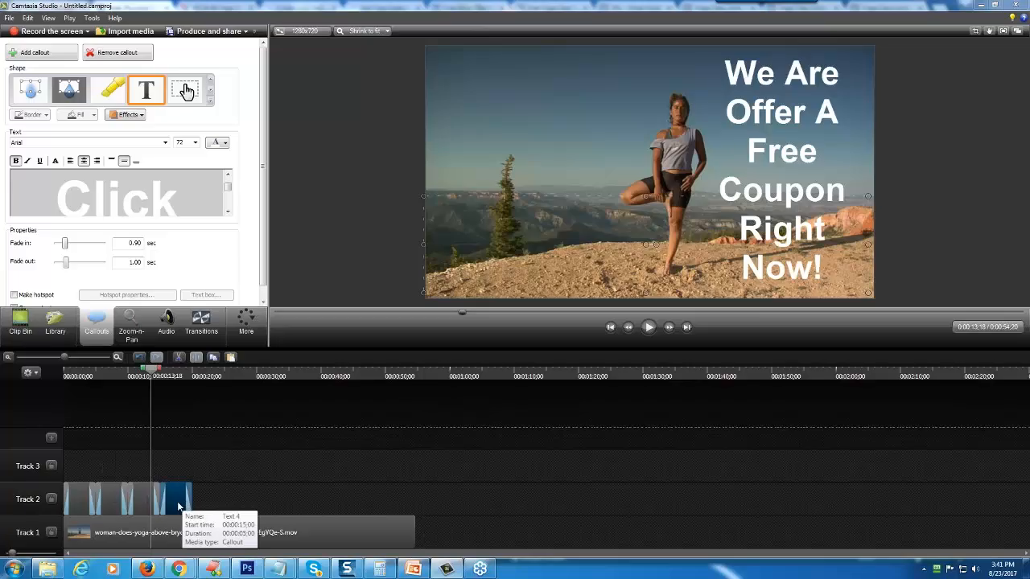
# - Play the captioned video from the start and return the playhead to 0:00:17;03 within the fourth callout
pyautogui.moveTo(150, 371); pyautogui.dragTo(40, 378)
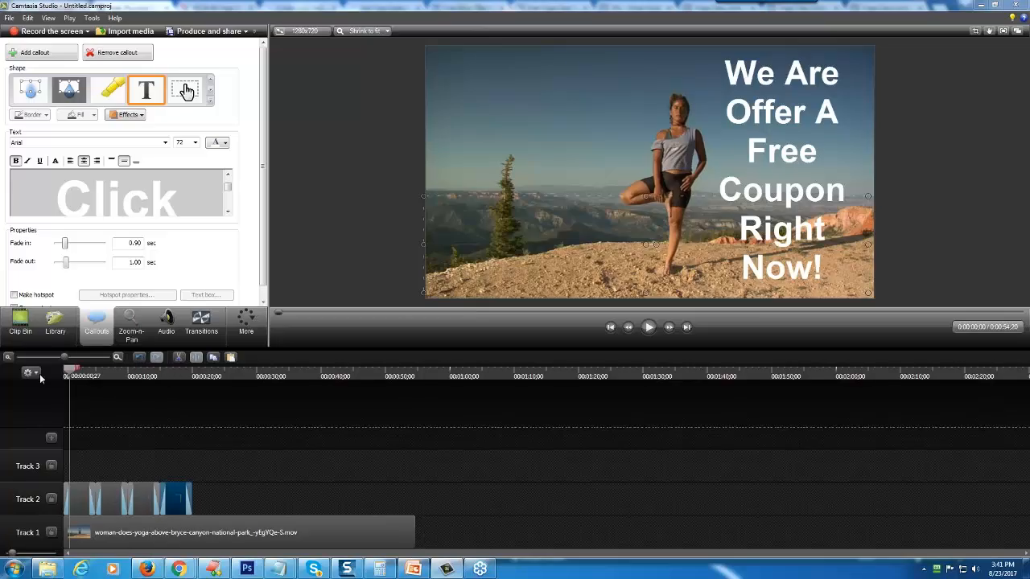
pyautogui.click(649, 327)
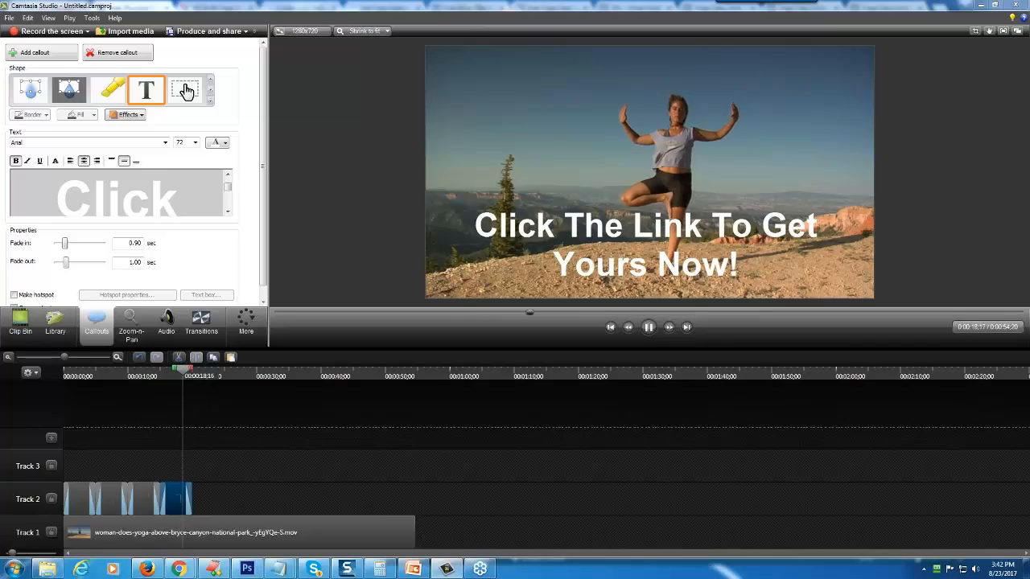
pyautogui.moveTo(192, 372); pyautogui.dragTo(174, 372)
# - Shorten the fourth callout's text to "Click The Link To Get Yours!"
pyautogui.click(228, 212)
pyautogui.click(228, 213)
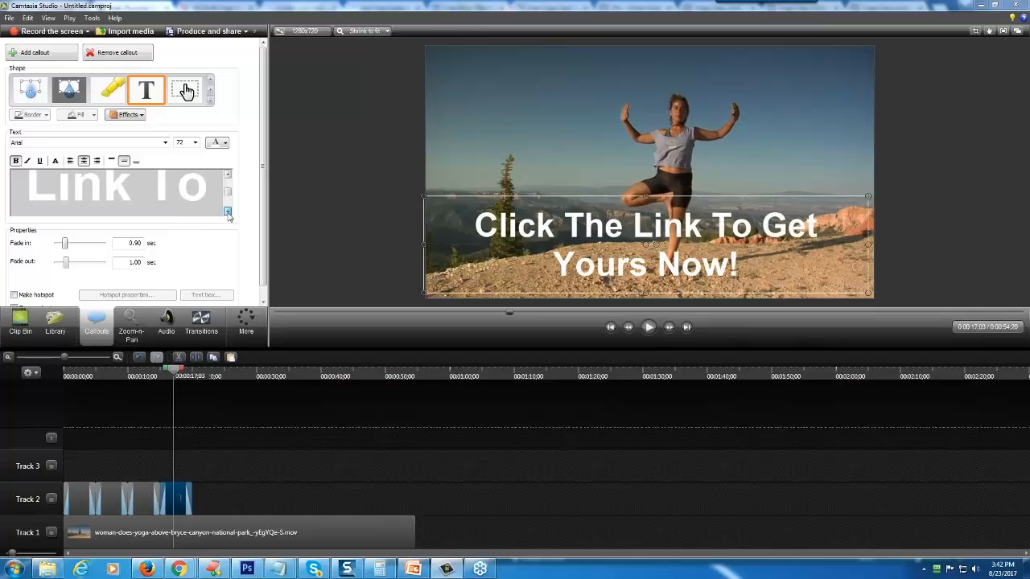
pyautogui.click(227, 212)
pyautogui.click(178, 192)
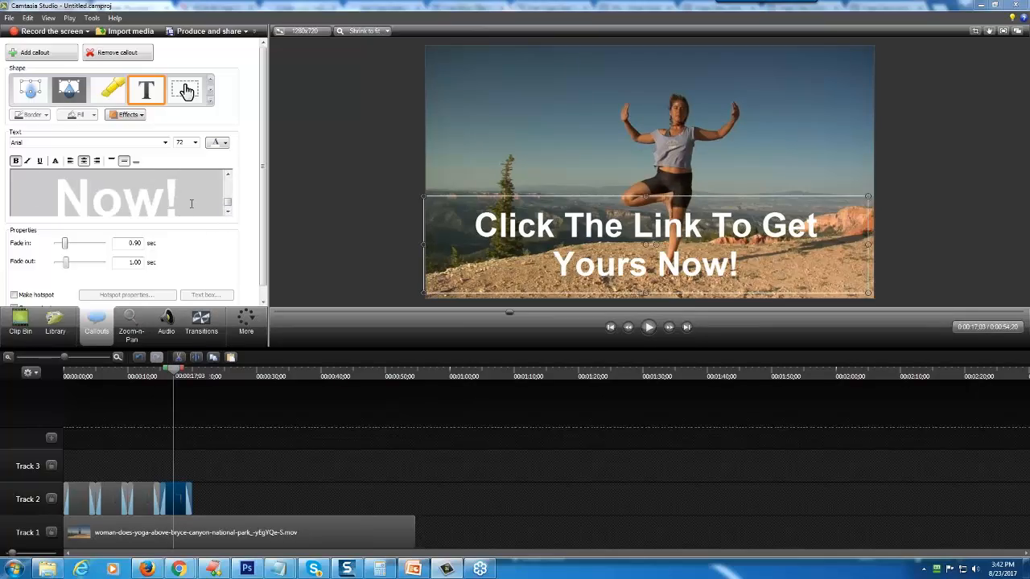
pyautogui.press('BackSpace')
pyautogui.press('BackSpace')
pyautogui.press('BackSpace')
pyautogui.press('BackSpace')
pyautogui.press('BackSpace')
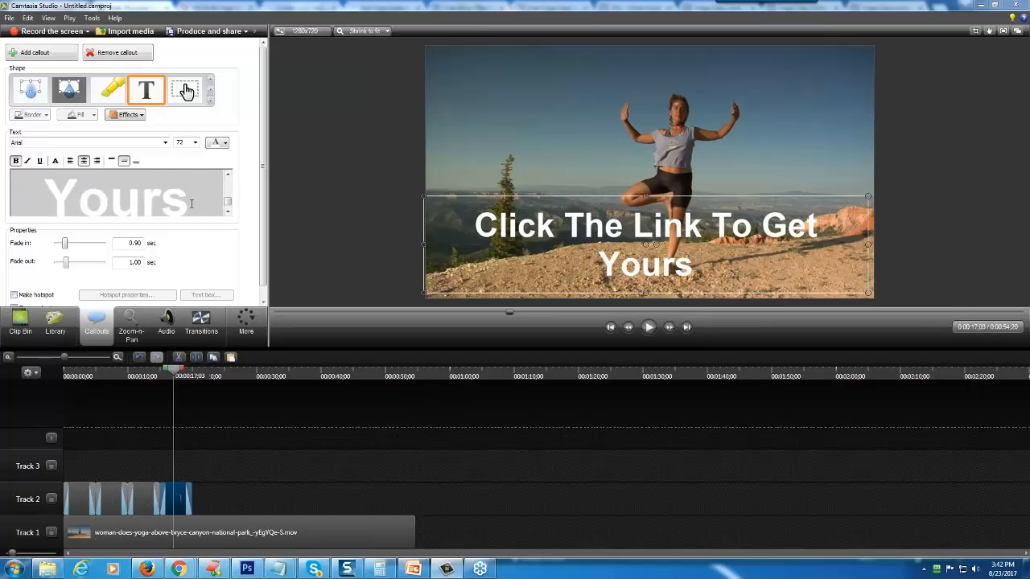
pyautogui.write('!')
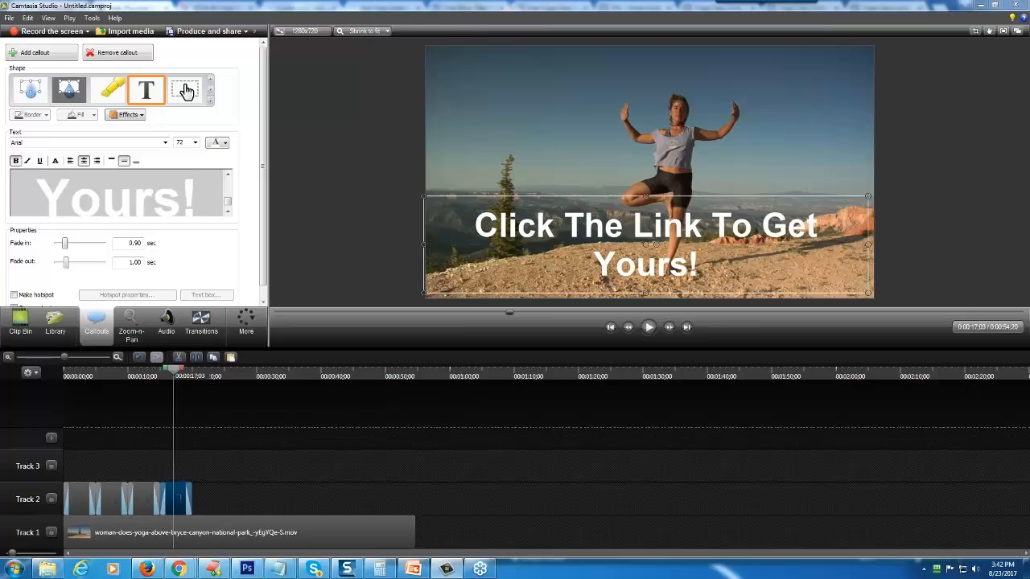
# - Duplicate the fourth callout and place the copy directly after it on Track 2
pyautogui.rightClick(173, 501)
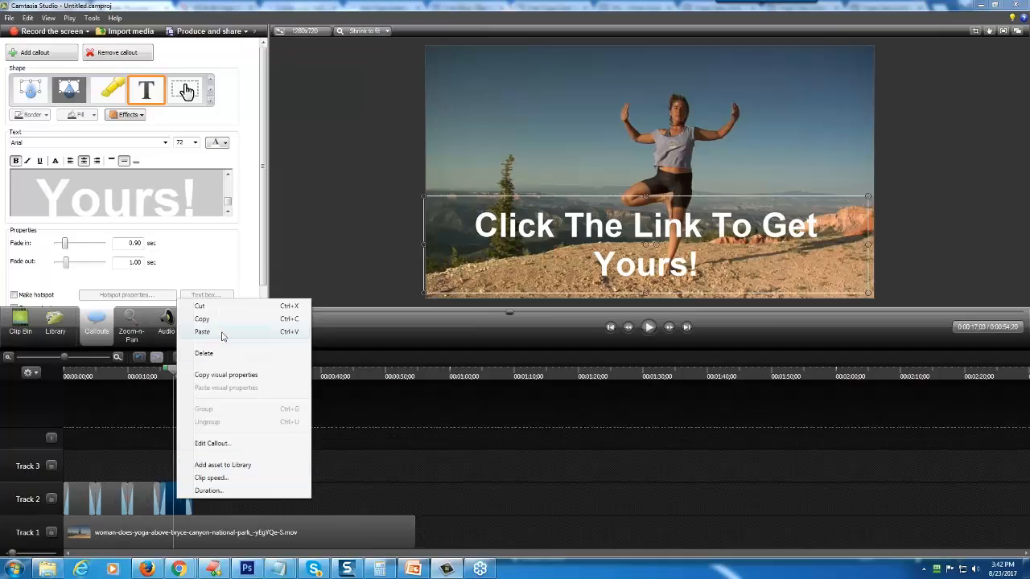
pyautogui.click(213, 321)
pyautogui.moveTo(178, 495)
pyautogui.mouseDown()
pyautogui.moveTo(202, 495)
pyautogui.moveTo(172, 494)
pyautogui.mouseUp()
pyautogui.click(217, 498)
pyautogui.rightClick(218, 497)
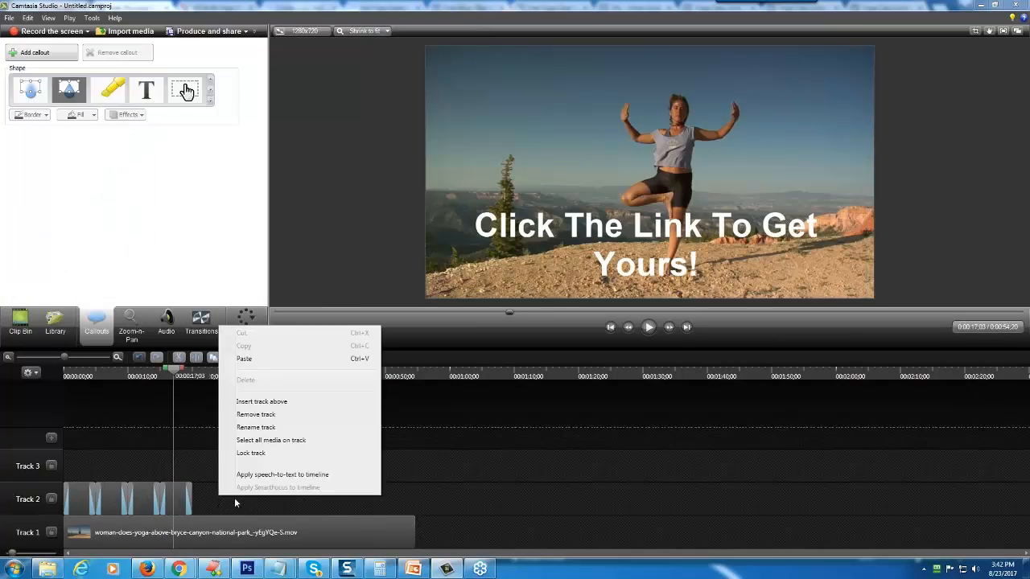
pyautogui.click(261, 358)
pyautogui.moveTo(181, 467); pyautogui.dragTo(199, 505)
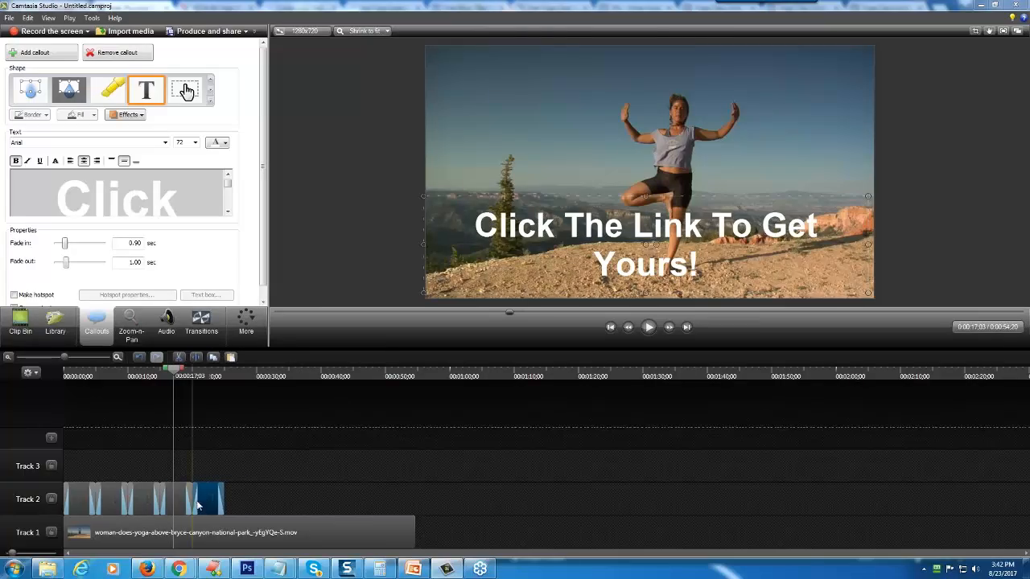
# - At 0:00:22;18, replace the fifth callout's text with "Limited Time Offer" and set its font size to 72
pyautogui.moveTo(174, 370); pyautogui.dragTo(207, 385)
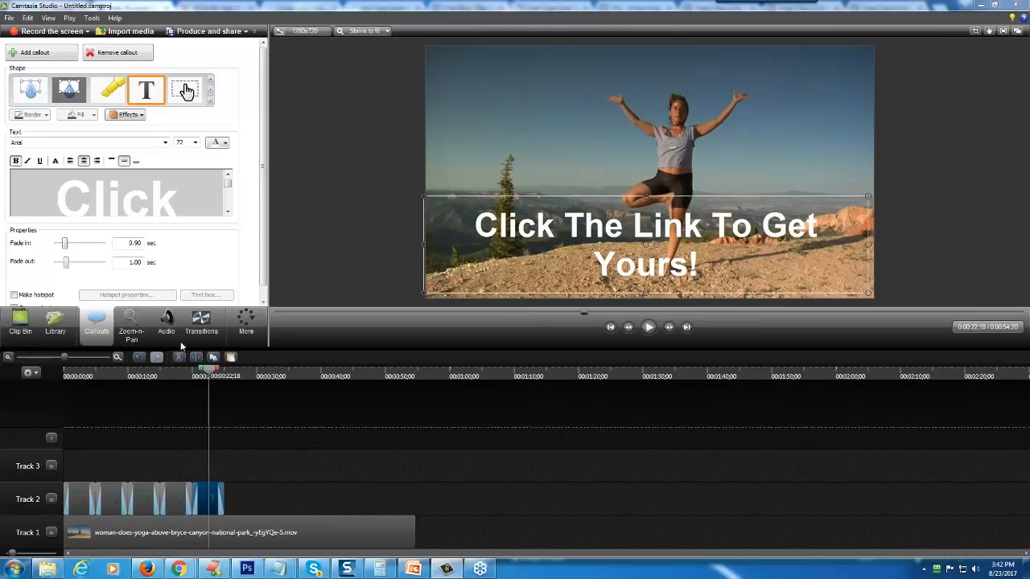
pyautogui.moveTo(62, 201); pyautogui.dragTo(195, 259)
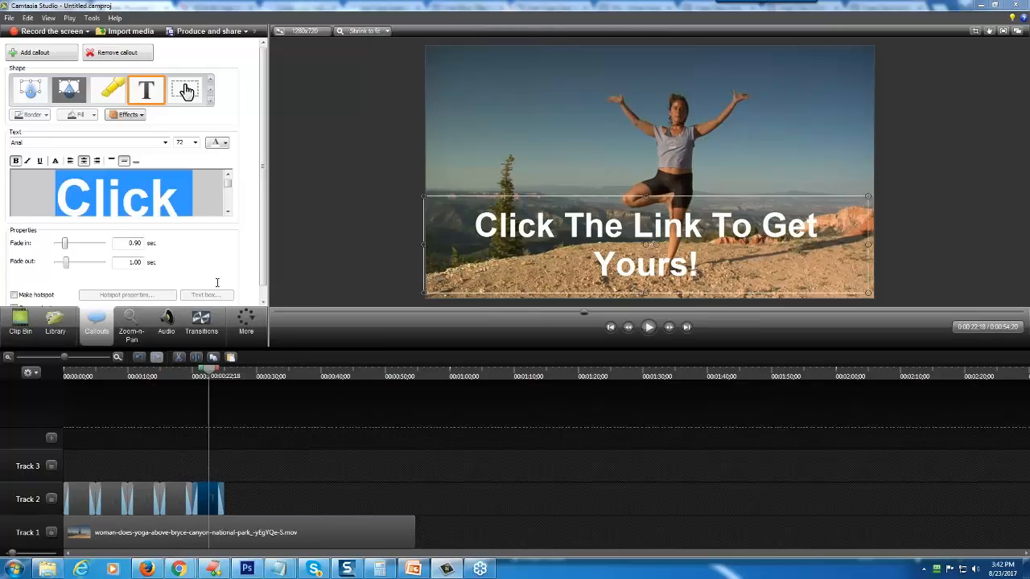
pyautogui.press('Delete')
pyautogui.press('Delete')
pyautogui.press('Delete')
pyautogui.press('Delete')
pyautogui.press('Delete')
pyautogui.press('Delete')
pyautogui.press('Delete')
pyautogui.press('Delete')
pyautogui.press('Delete')
pyautogui.press('Delete')
pyautogui.press('Delete')
pyautogui.press('Delete')
pyautogui.press('Delete')
pyautogui.press('Delete')
pyautogui.press('Delete')
pyautogui.press('Delete')
pyautogui.press('Delete')
pyautogui.press('Delete')
pyautogui.press('Delete')
pyautogui.press('Delete')
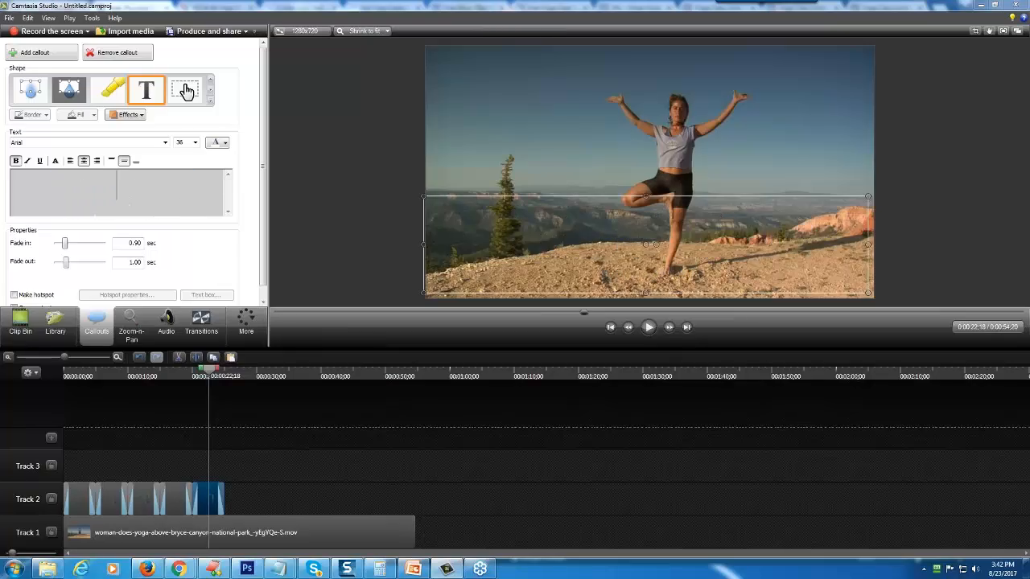
pyautogui.write('This')
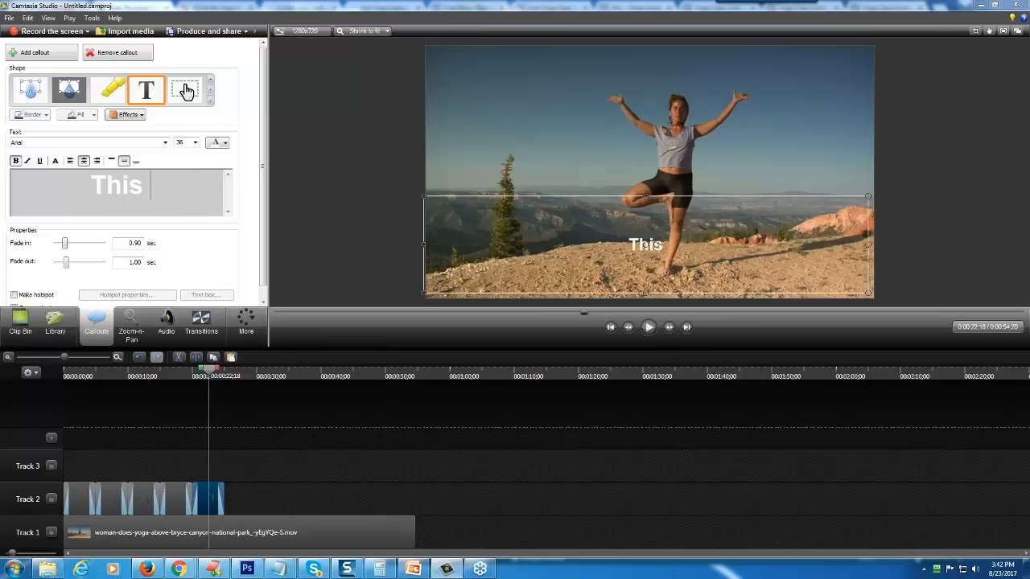
pyautogui.press('BackSpace')
pyautogui.write('Limited')
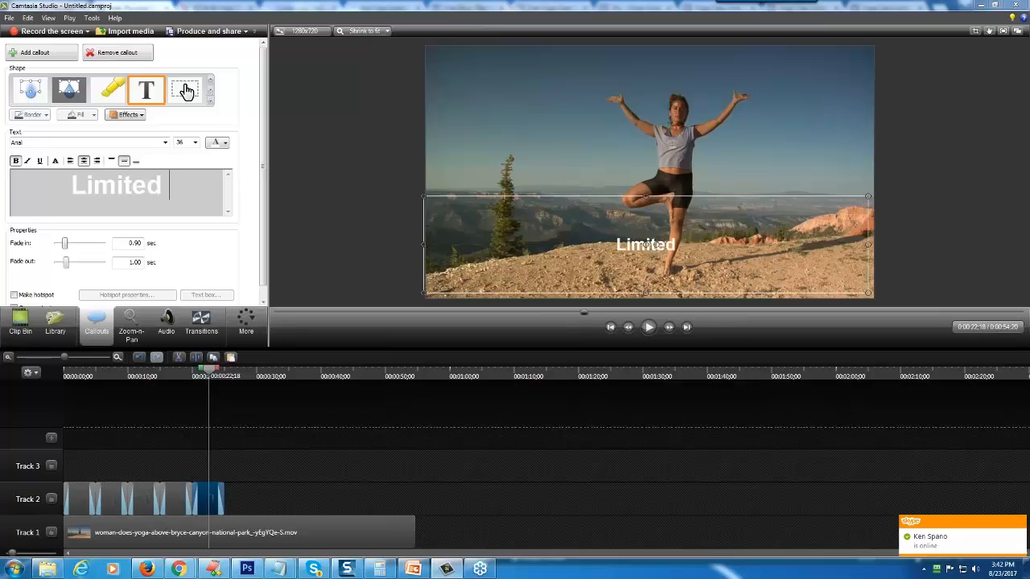
pyautogui.write(' Time Offer')
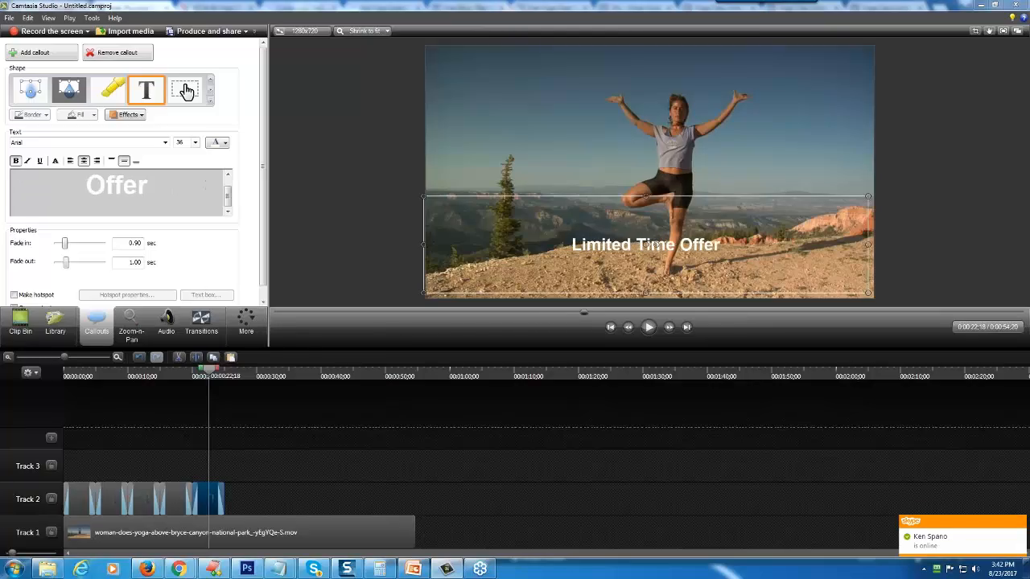
pyautogui.moveTo(151, 186); pyautogui.dragTo(6, 142)
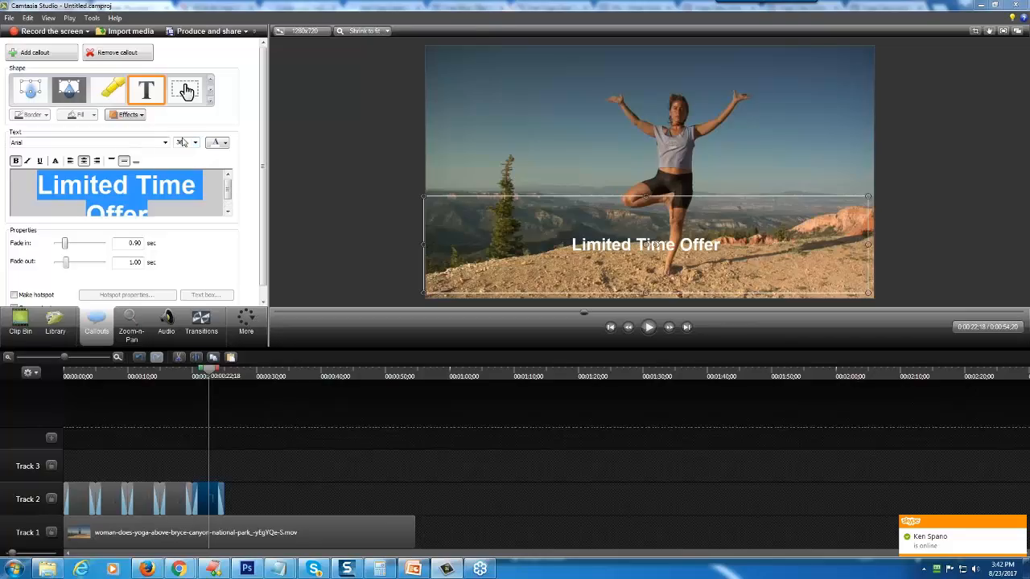
pyautogui.click(183, 143)
pyautogui.click(185, 256)
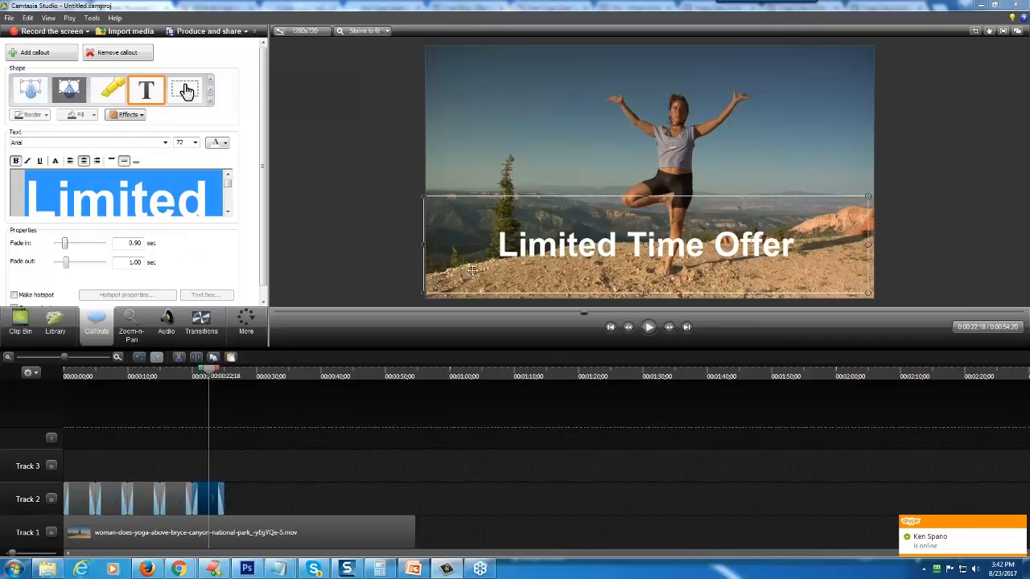
# - Place a copy of the "Limited Time Offer" callout directly after it on Track 2 and move the original's text above the woman's head
pyautogui.rightClick(208, 500)
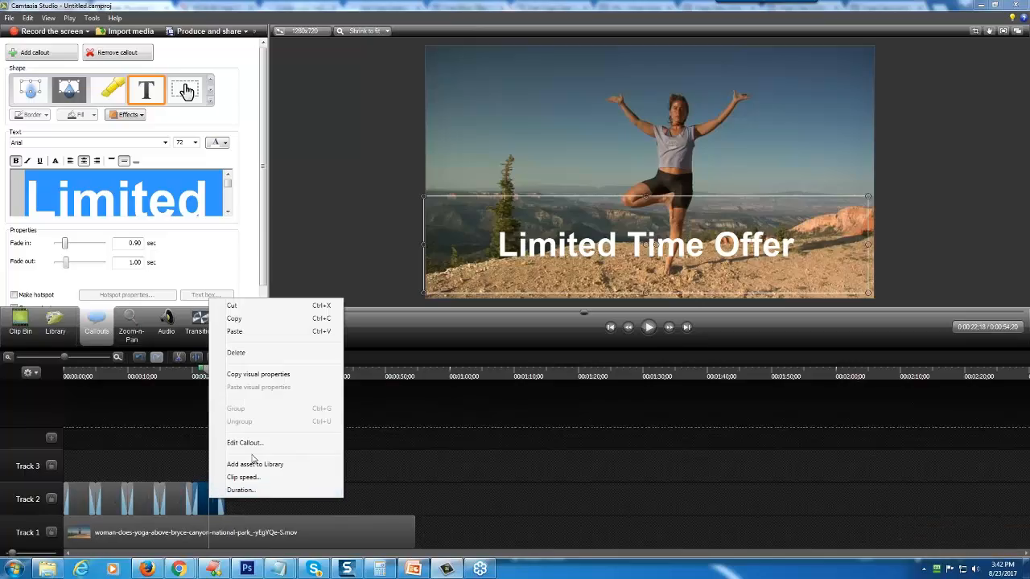
pyautogui.click(243, 322)
pyautogui.rightClick(271, 500)
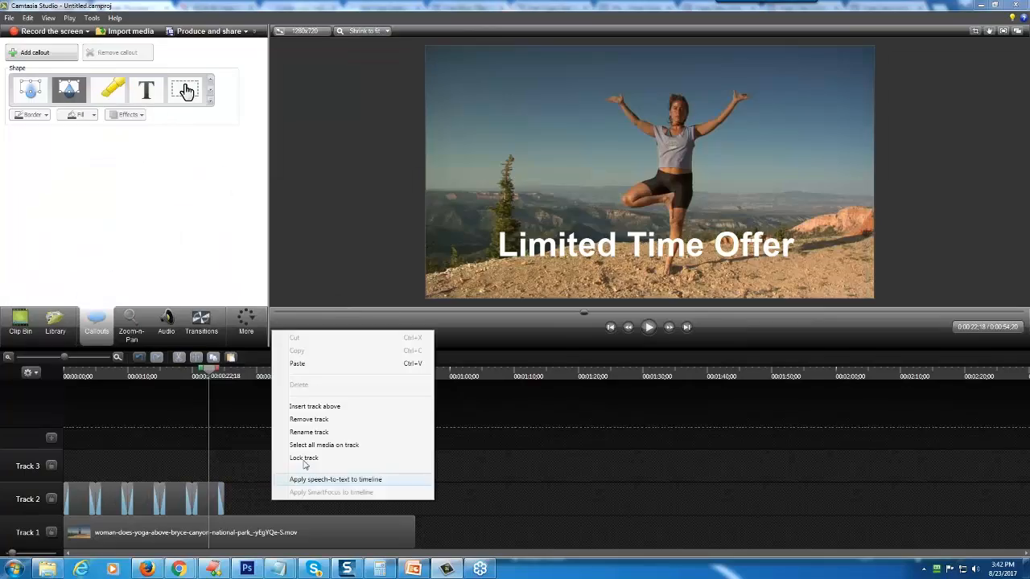
pyautogui.click(295, 364)
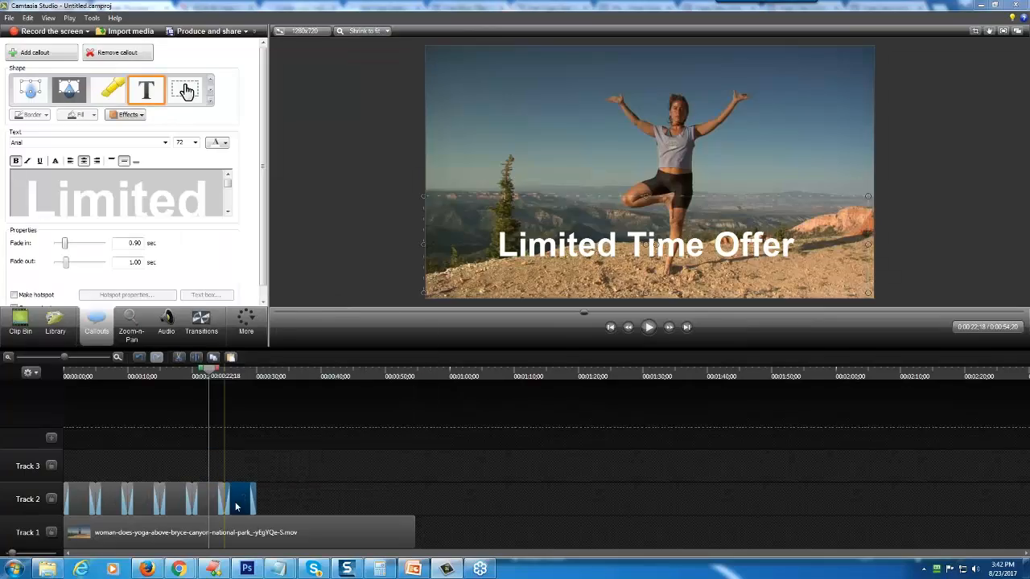
pyautogui.moveTo(210, 368)
pyautogui.mouseDown()
pyautogui.moveTo(245, 380)
pyautogui.moveTo(206, 374)
pyautogui.mouseUp()
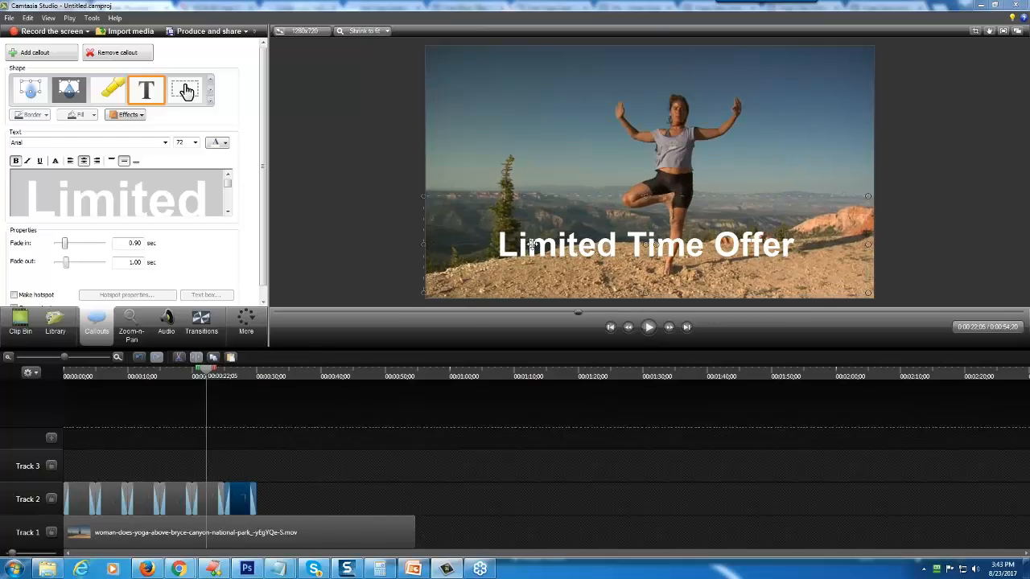
pyautogui.moveTo(531, 245); pyautogui.dragTo(527, 110)
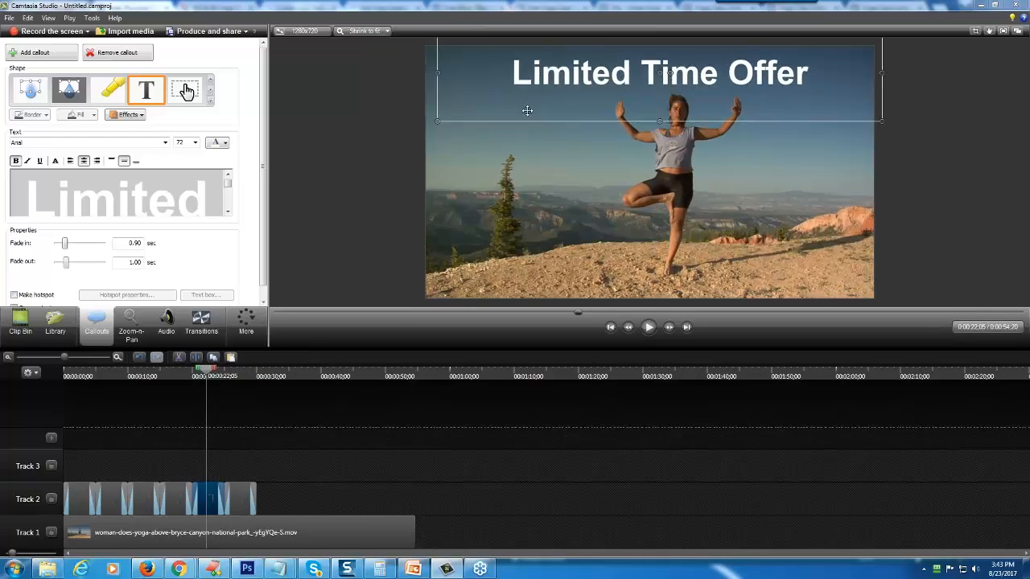
# - With the playhead at 0:00:27;22, replace the selected callout's text with "Get Your Free Coupon Before It's Gone!"
pyautogui.click(238, 391)
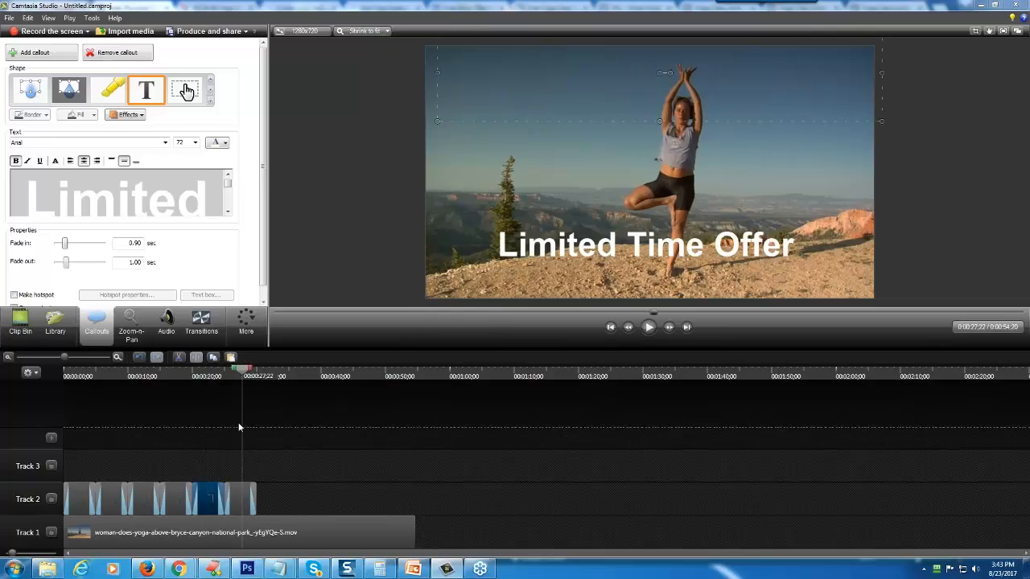
pyautogui.moveTo(31, 199); pyautogui.dragTo(257, 285)
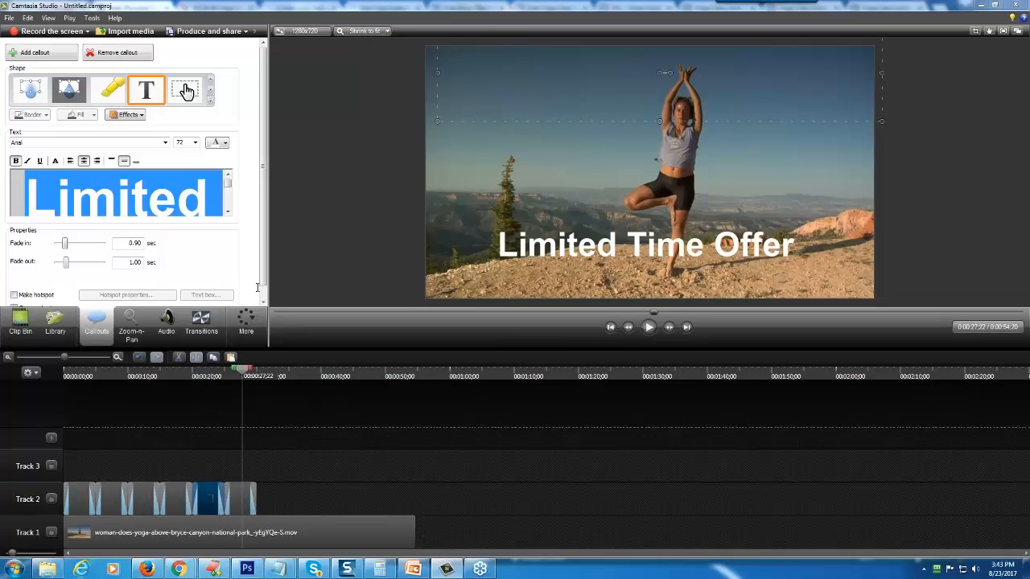
pyautogui.press('Delete')
pyautogui.press('Delete')
pyautogui.press('Delete')
pyautogui.press('Delete')
pyautogui.press('Delete')
pyautogui.press('Delete')
pyautogui.press('Delete')
pyautogui.press('Delete')
pyautogui.press('Delete')
pyautogui.press('Delete')
pyautogui.press('Delete')
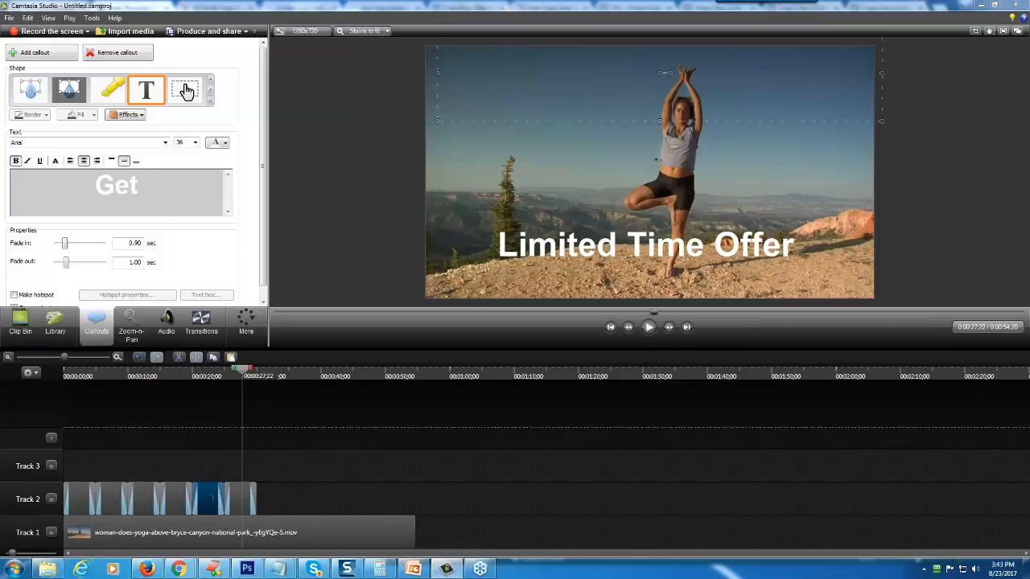
pyautogui.write('Get Your Free C')
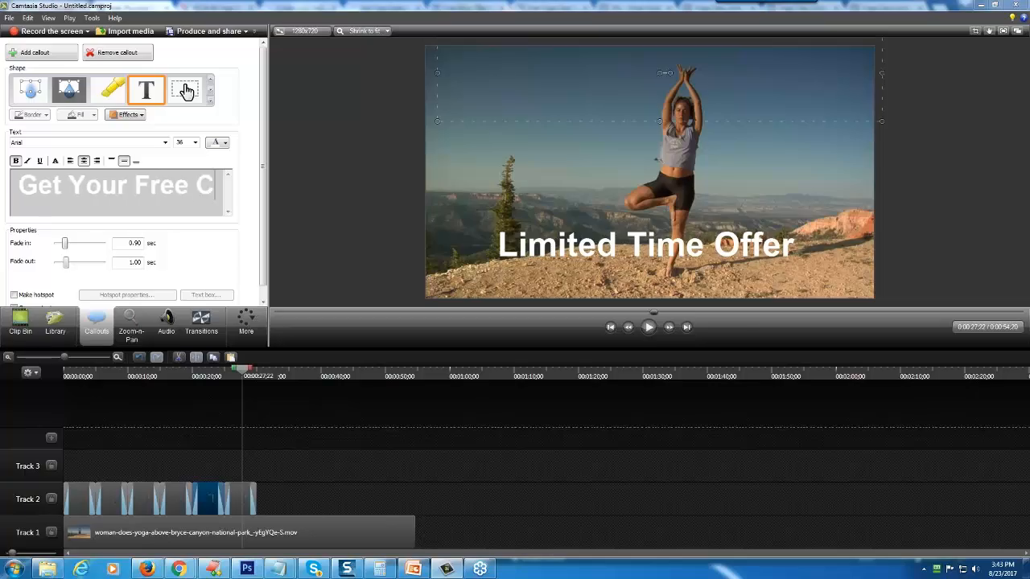
pyautogui.write('oupon Before')
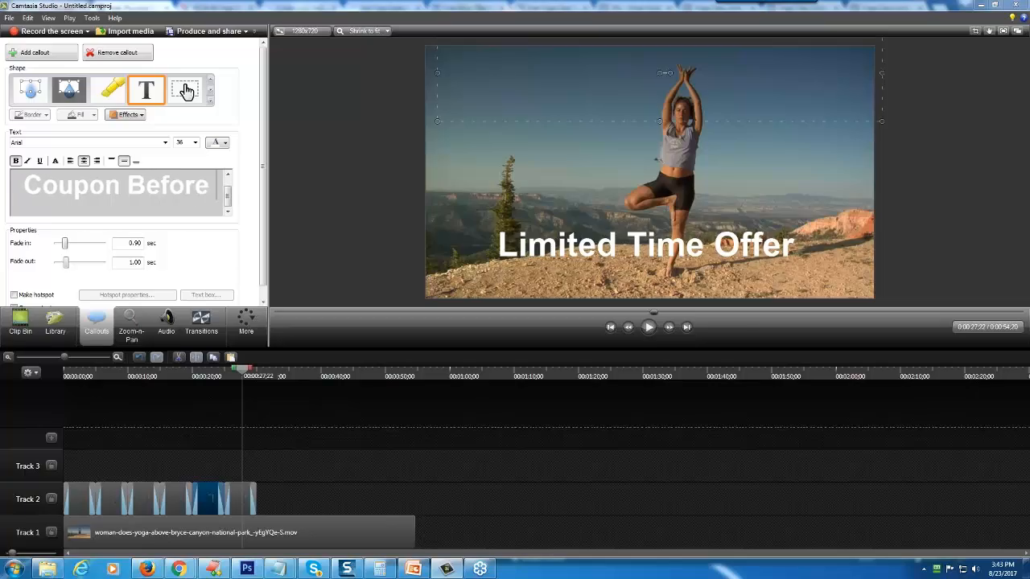
pyautogui.write(" it's ")
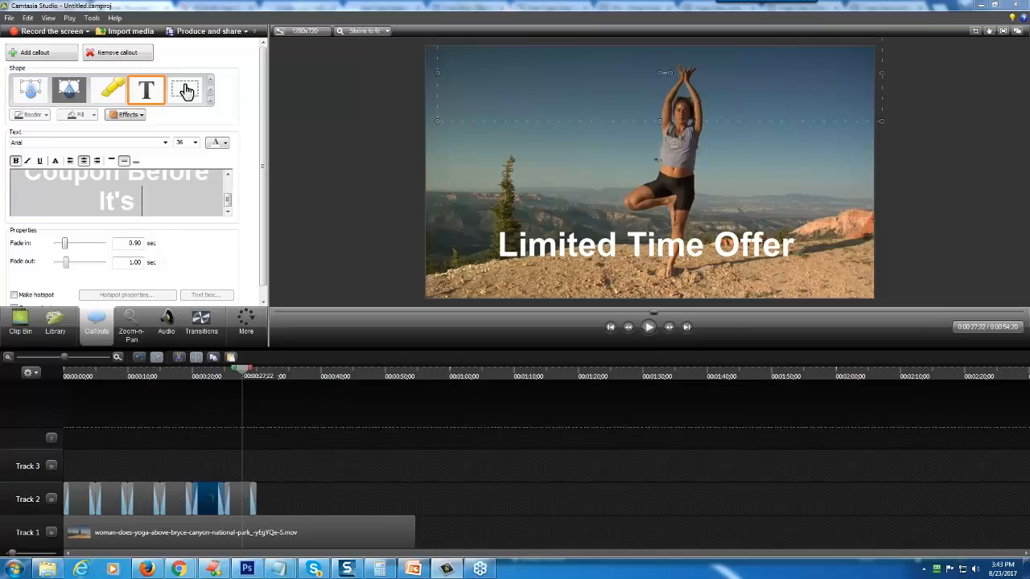
pyautogui.write('Gone!')
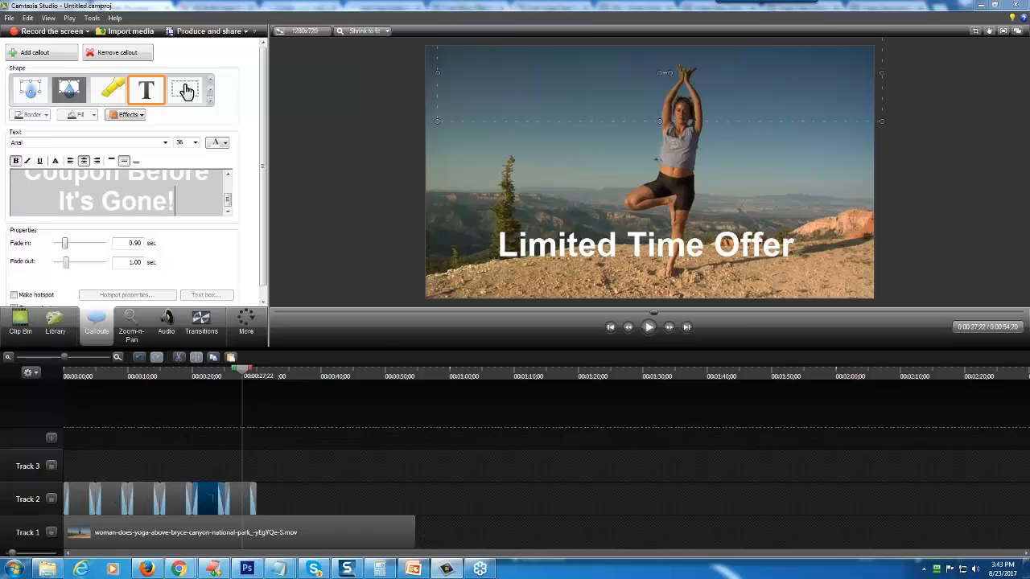
pyautogui.moveTo(243, 373)
pyautogui.mouseDown()
pyautogui.moveTo(209, 376)
pyautogui.moveTo(231, 376)
pyautogui.mouseUp()
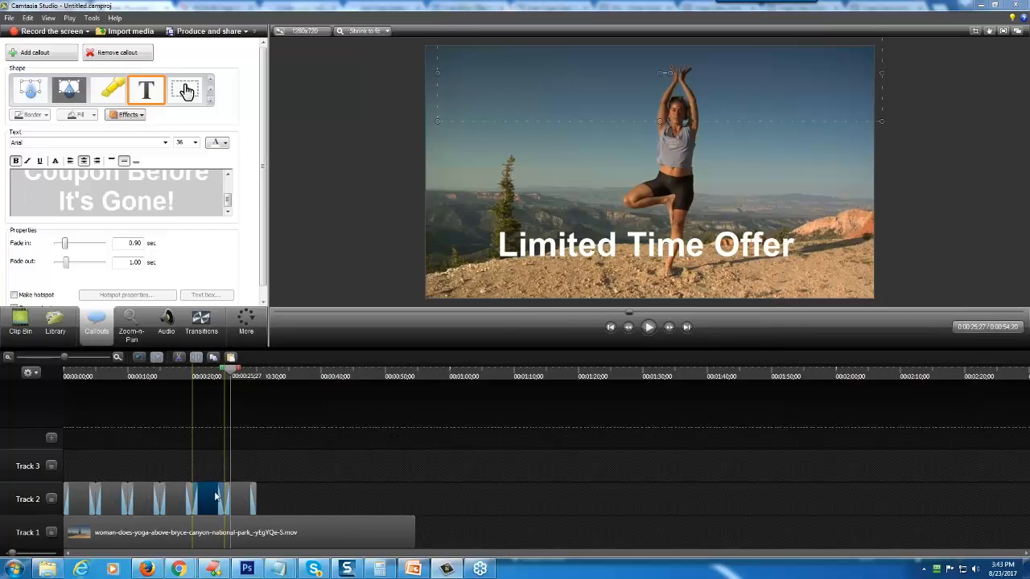
# - Set all of the "Get Your Free Coupon Before It's Gone!" callout text to size 72 and move it down to the middle of the frame
pyautogui.moveTo(204, 500)
pyautogui.mouseDown()
pyautogui.moveTo(209, 470)
pyautogui.moveTo(280, 469)
pyautogui.moveTo(271, 508)
pyautogui.moveTo(206, 505)
pyautogui.mouseUp()
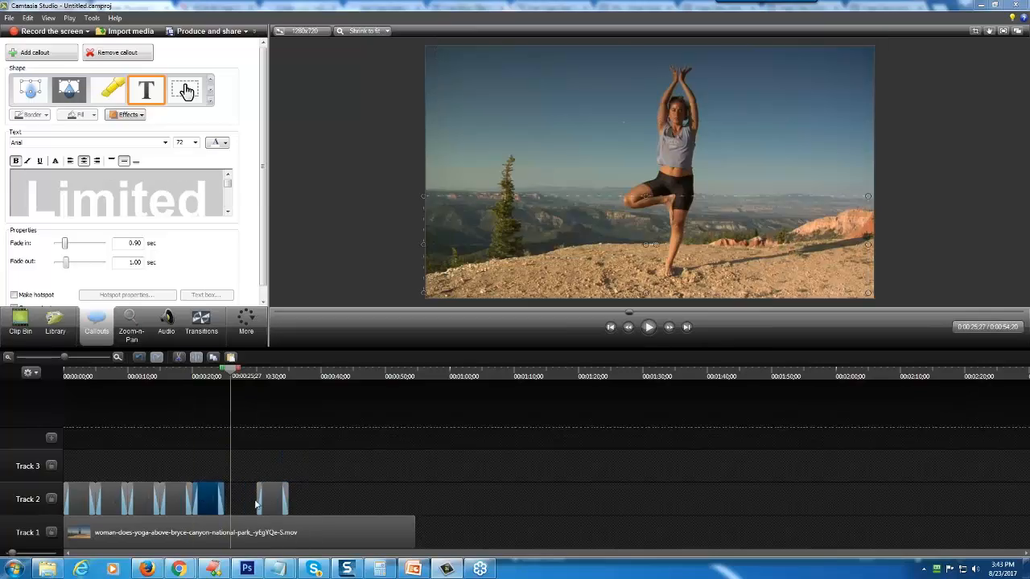
pyautogui.moveTo(276, 504); pyautogui.dragTo(249, 504)
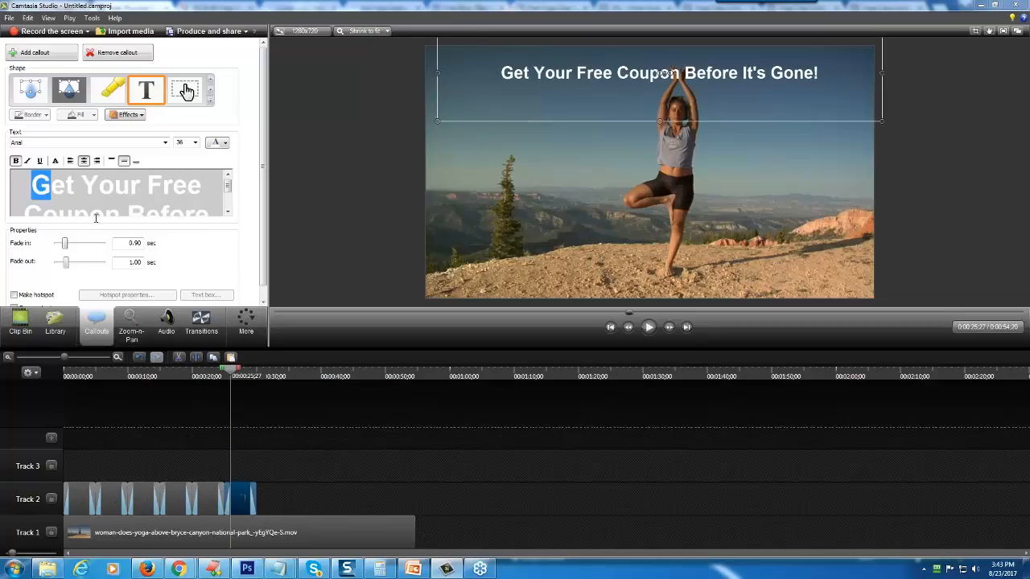
pyautogui.moveTo(95, 218); pyautogui.dragTo(224, 282)
pyautogui.click(195, 143)
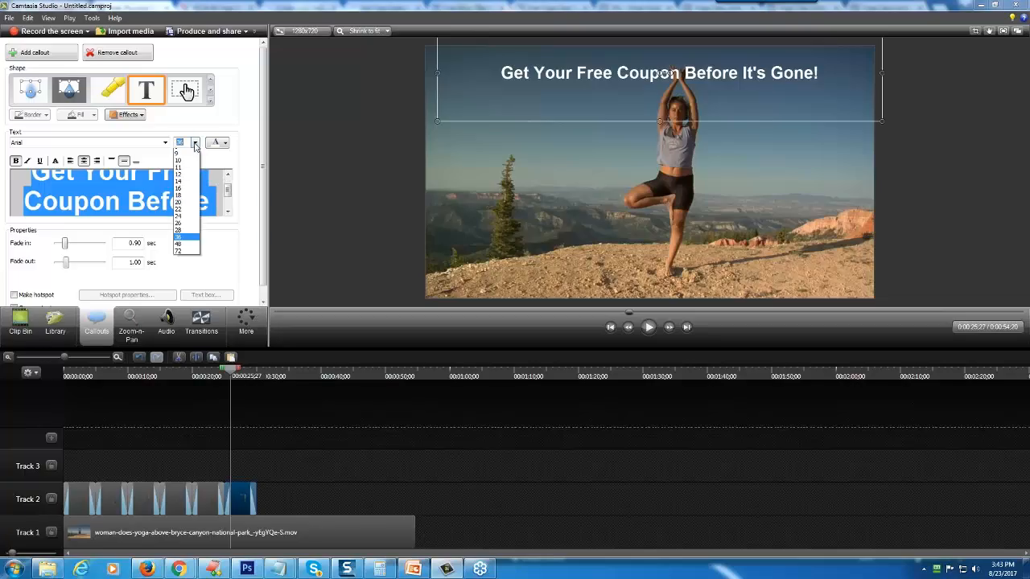
pyautogui.click(185, 258)
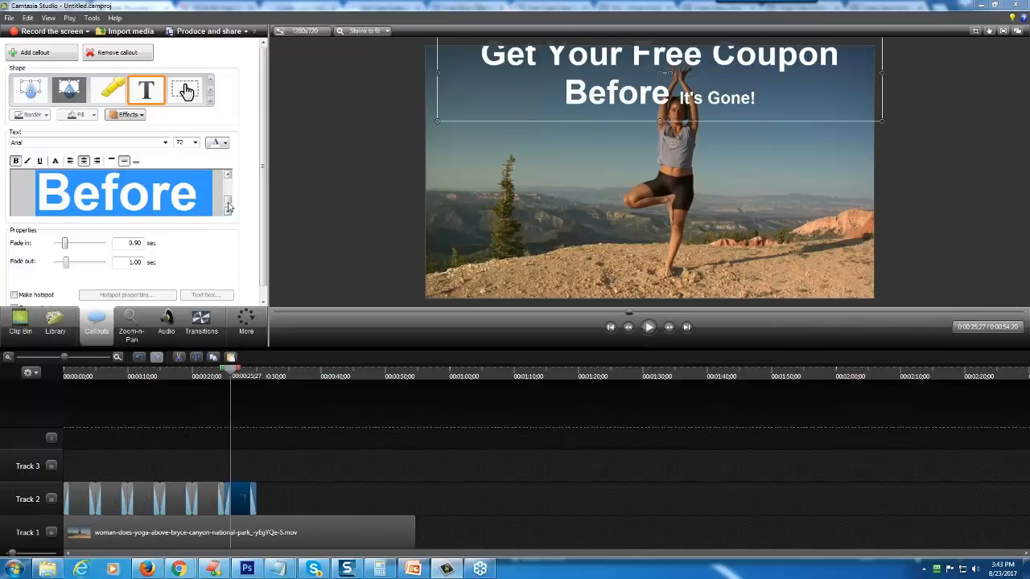
pyautogui.moveTo(227, 206); pyautogui.dragTo(229, 219)
pyautogui.tripleClick(68, 196)
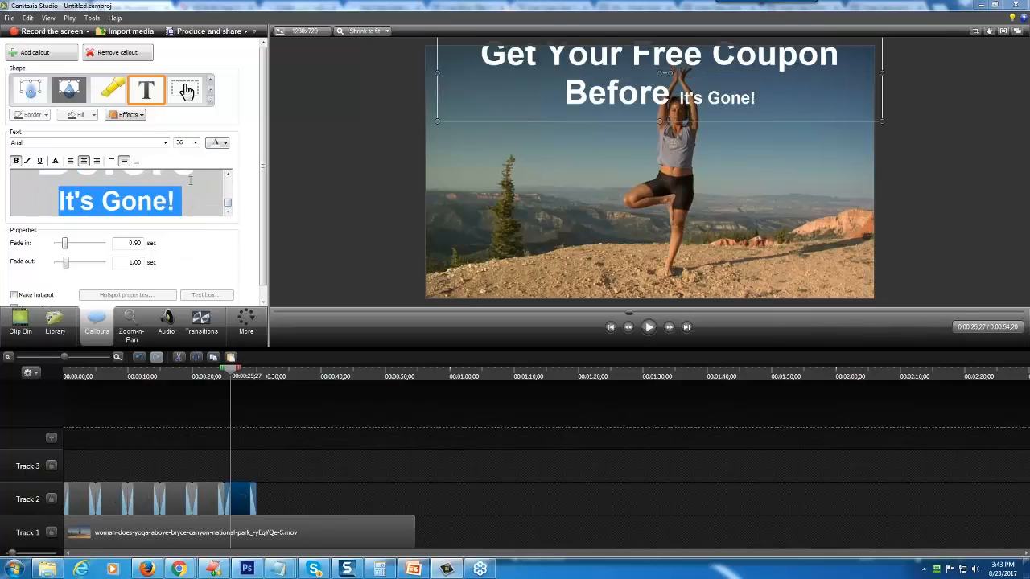
pyautogui.click(194, 143)
pyautogui.click(191, 251)
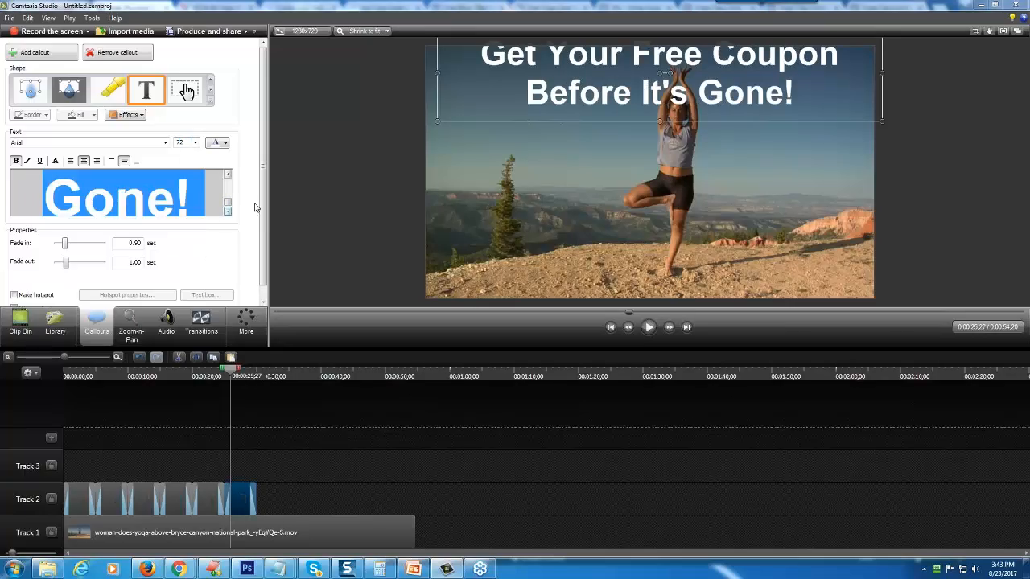
pyautogui.moveTo(586, 96); pyautogui.dragTo(576, 180)
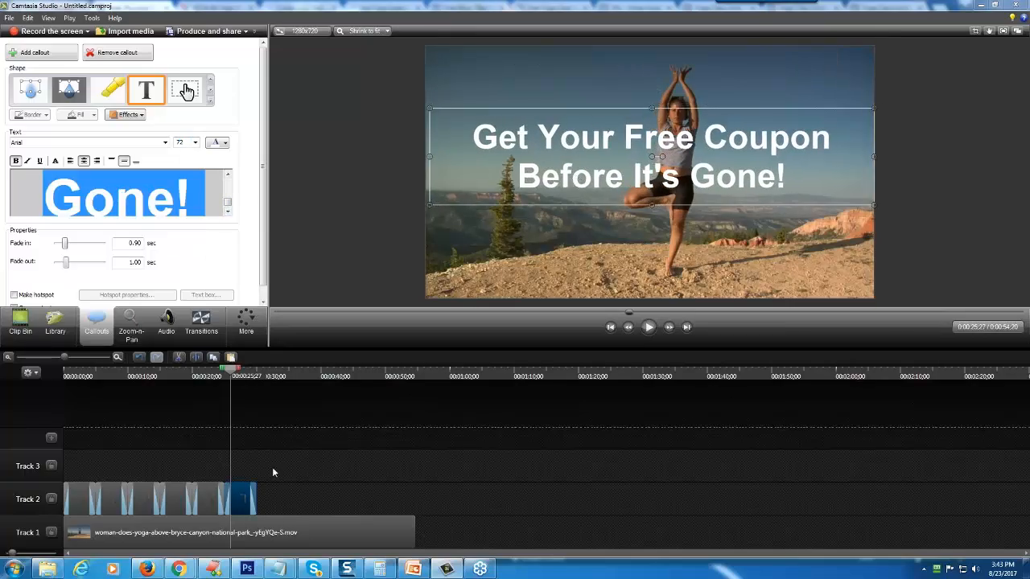
# - Place a copy of the "Click The Link To Get Yours!" callout after the last callout on Track 2 and extend it to the video clip's end
pyautogui.click(182, 502)
pyautogui.moveTo(233, 371); pyautogui.dragTo(175, 380)
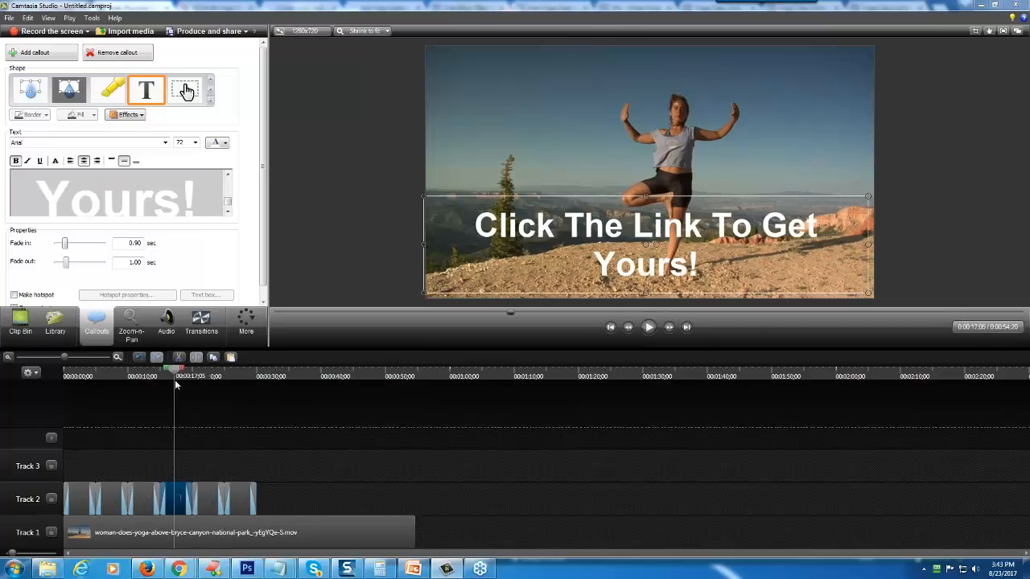
pyautogui.rightClick(171, 501)
pyautogui.click(203, 325)
pyautogui.click(301, 469)
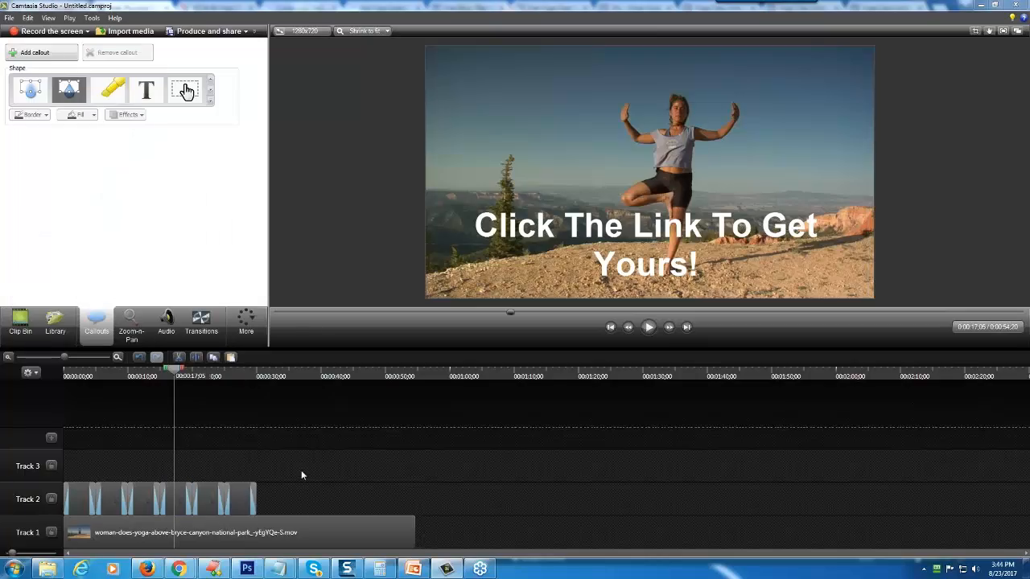
pyautogui.rightClick(304, 496)
pyautogui.click(343, 358)
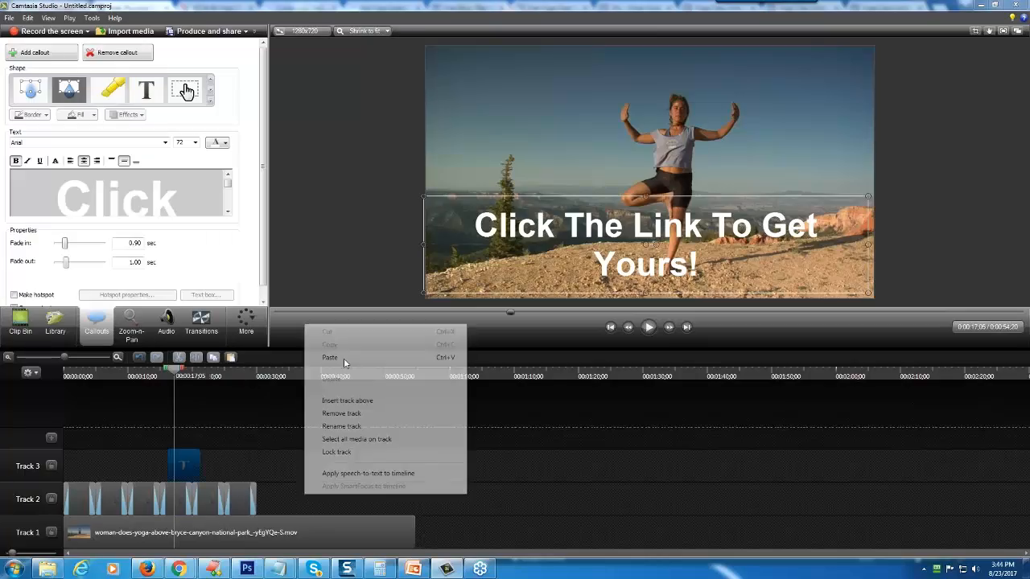
pyautogui.moveTo(187, 465); pyautogui.dragTo(414, 499)
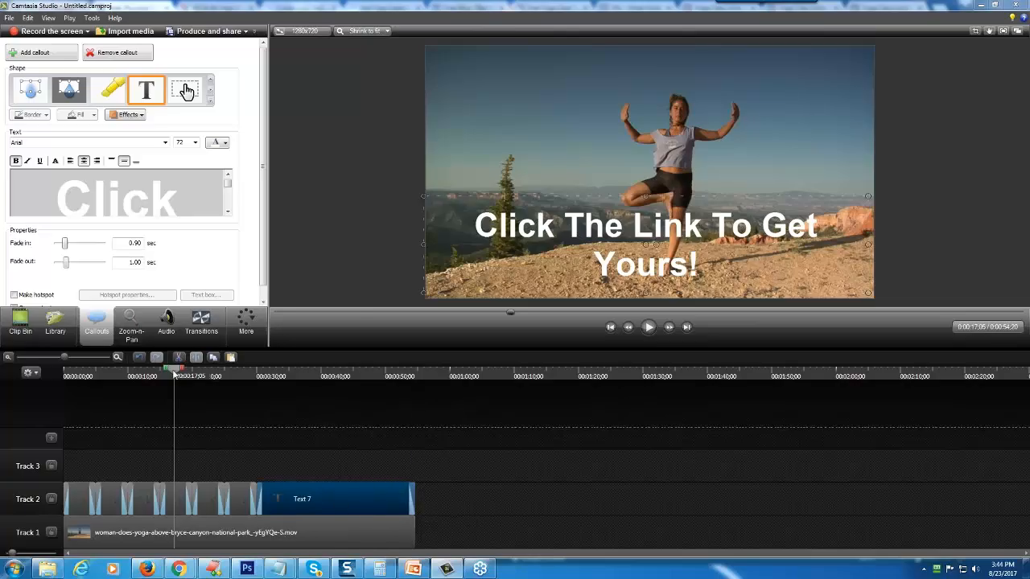
# - Preview the captioned yoga video from the beginning of the timeline
pyautogui.moveTo(175, 371); pyautogui.dragTo(66, 371)
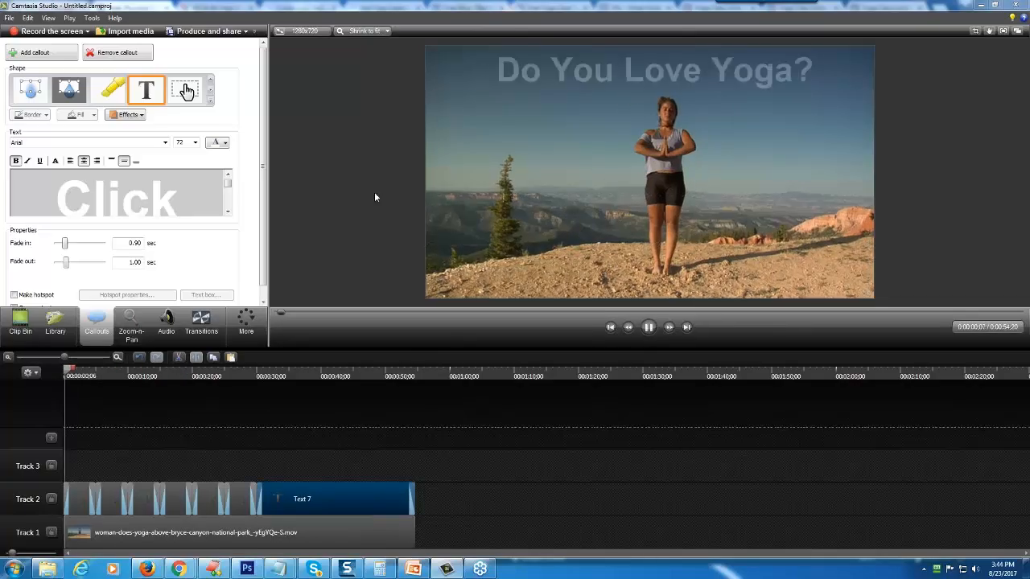
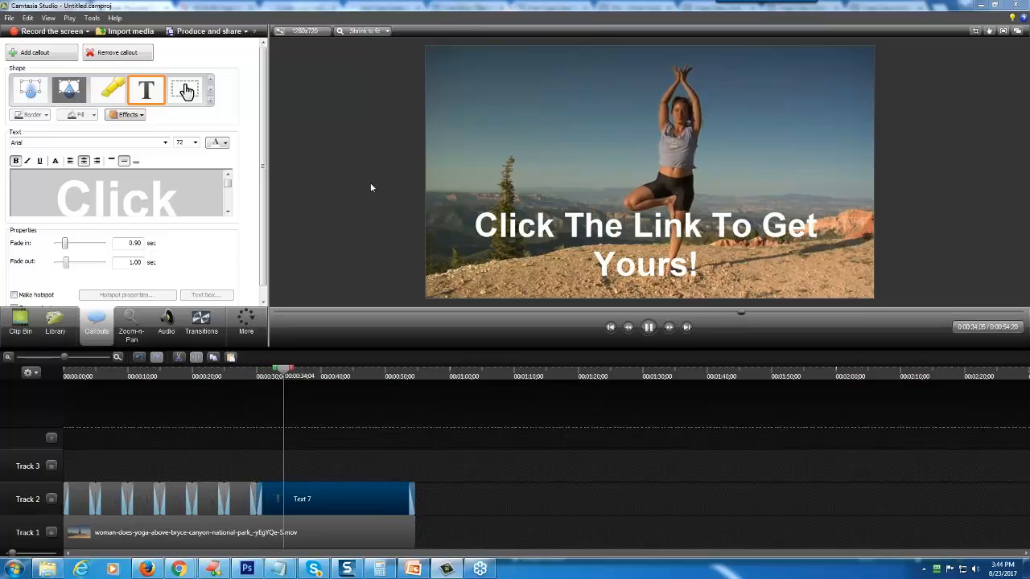
# - Stop the preview and begin producing the video with the MP4 only (up to 720p) preset
pyautogui.click(287, 372)
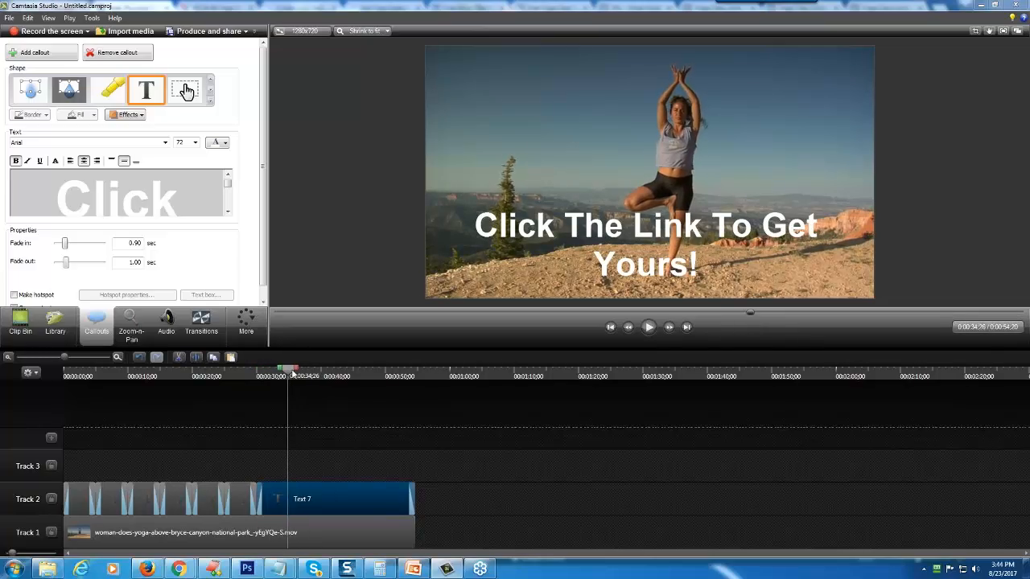
pyautogui.click(205, 31)
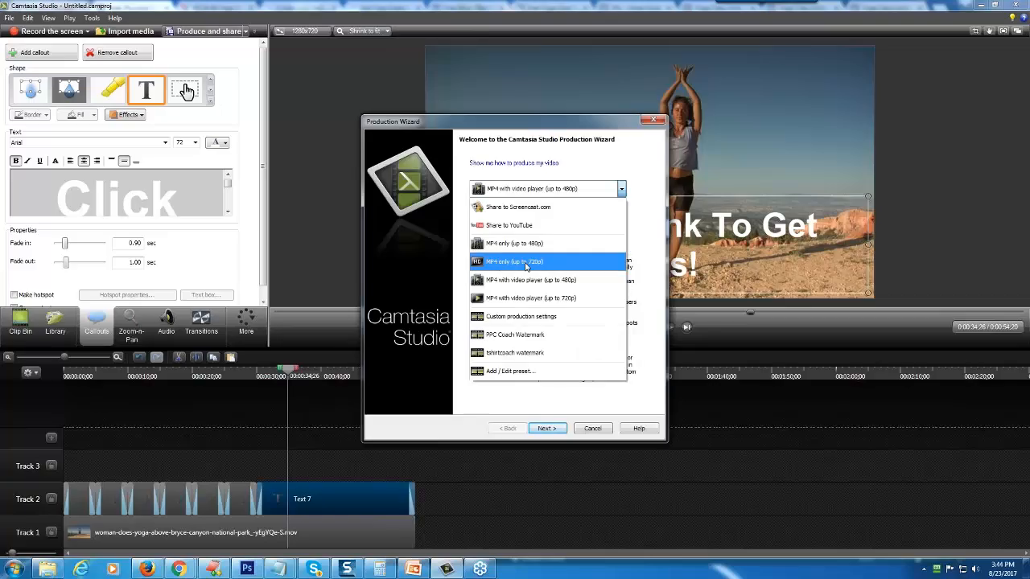
pyautogui.click(526, 262)
pyautogui.click(547, 427)
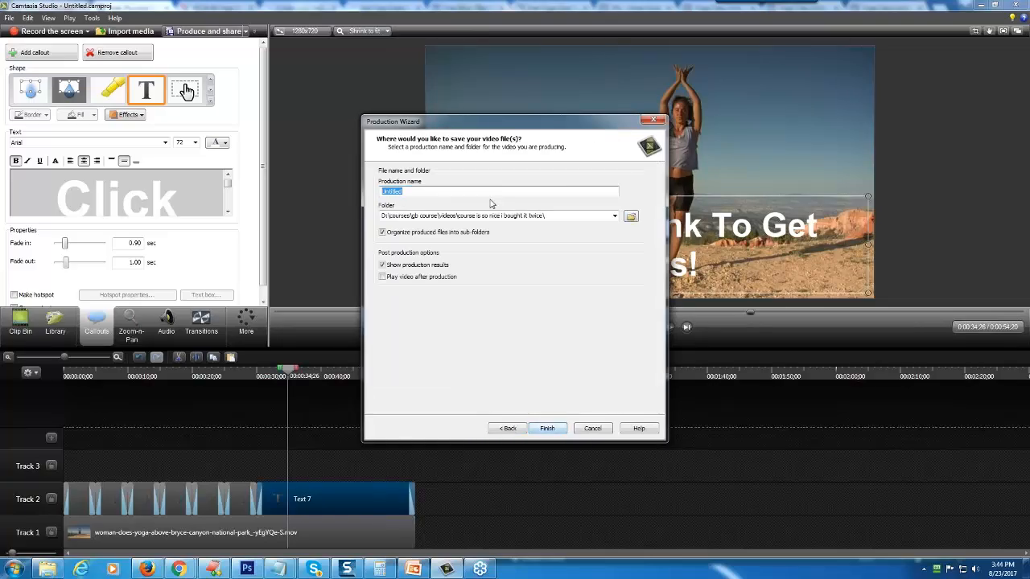
# - Choose the "peak physique yoga" folder on the Desktop as the save location for the produced video
pyautogui.click(630, 218)
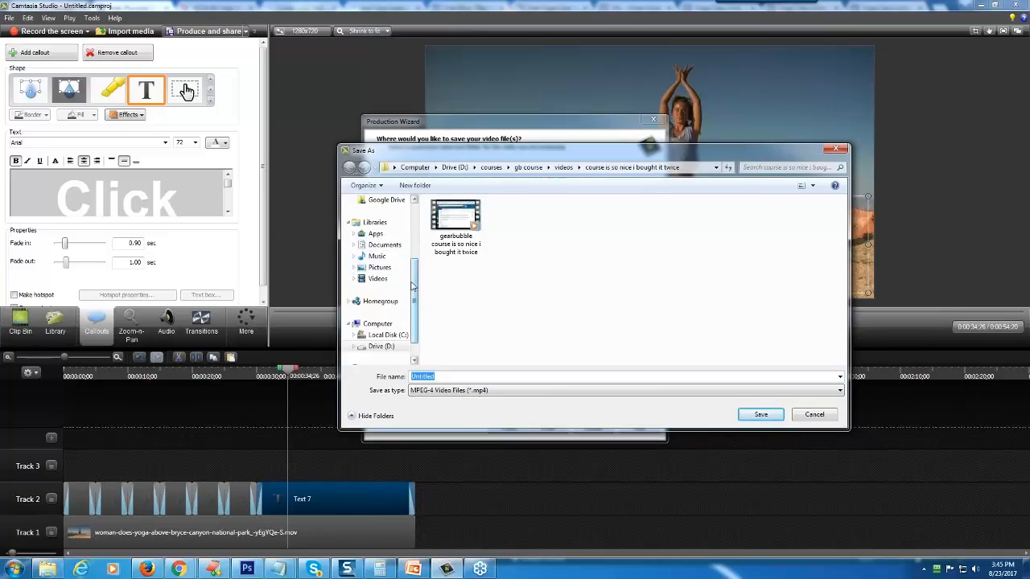
pyautogui.scroll(5, 412, 286)
pyautogui.click(379, 215)
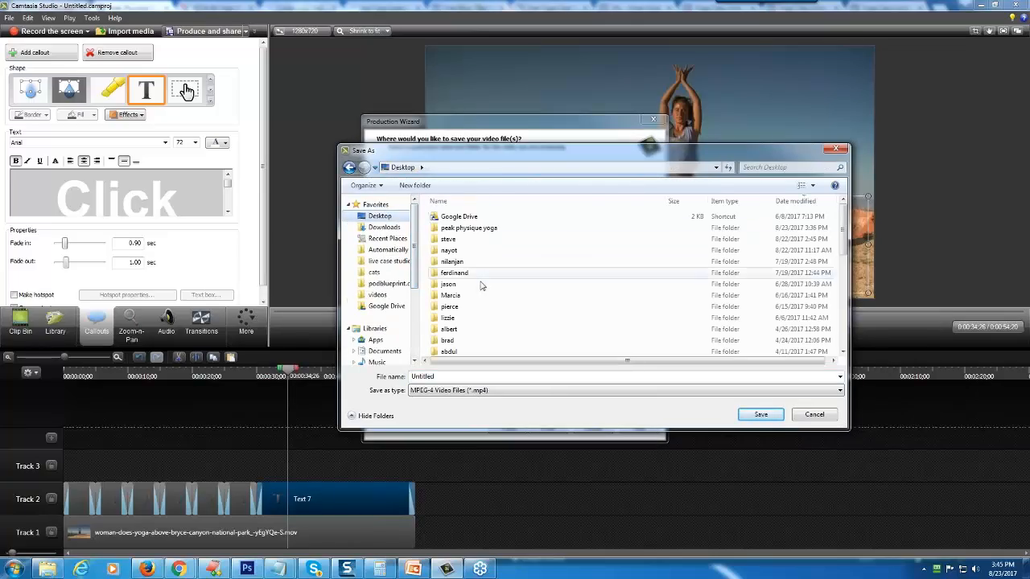
pyautogui.doubleClick(468, 228)
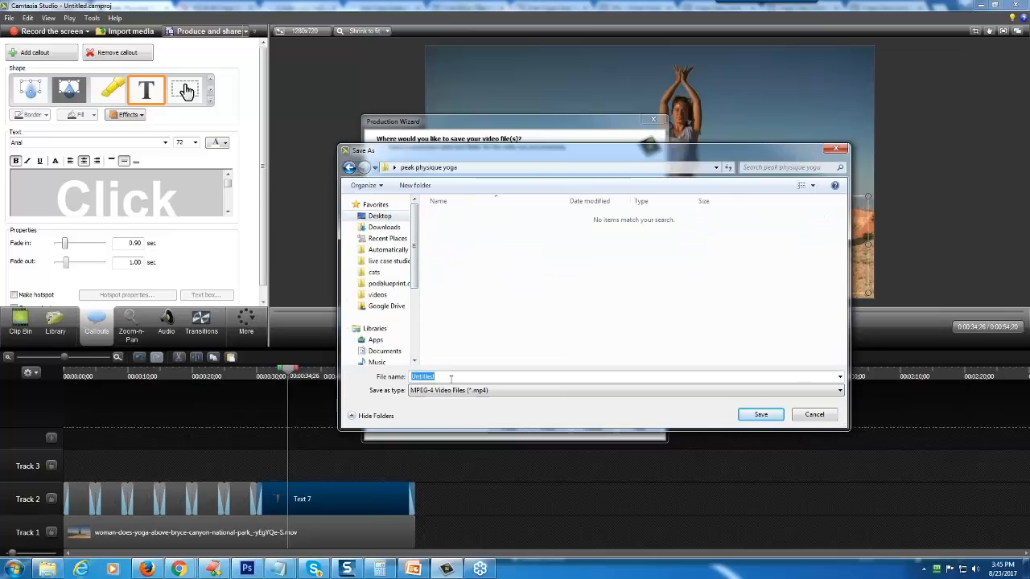
# - Name the video file "peak-physique-coupon", start rendering it, and move the rendering progress window out of the way
pyautogui.write('peak-')
pyautogui.write('py')
pyautogui.write('ysique-video')
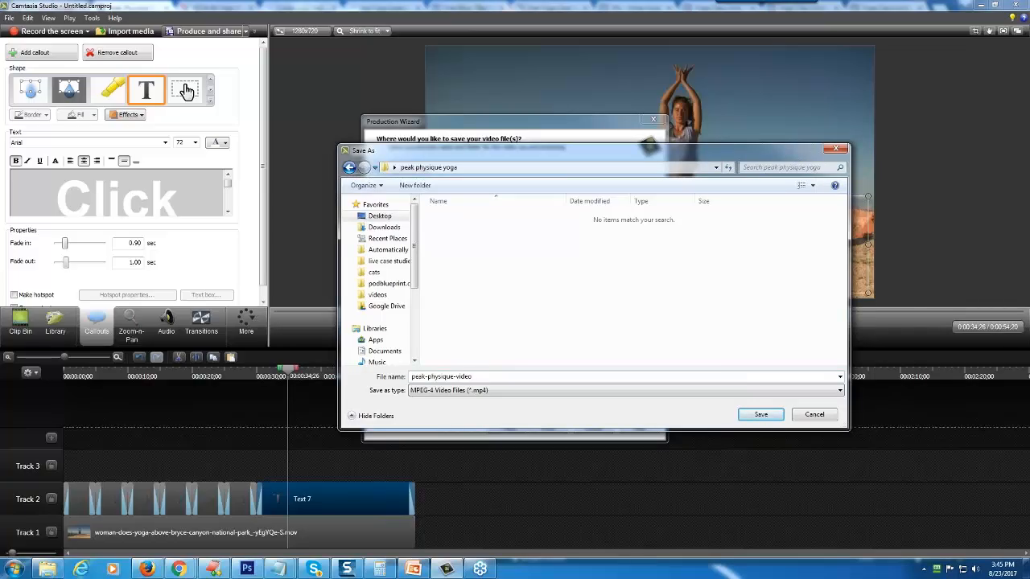
pyautogui.doubleClick(463, 376)
pyautogui.write('coupon')
pyautogui.click(743, 420)
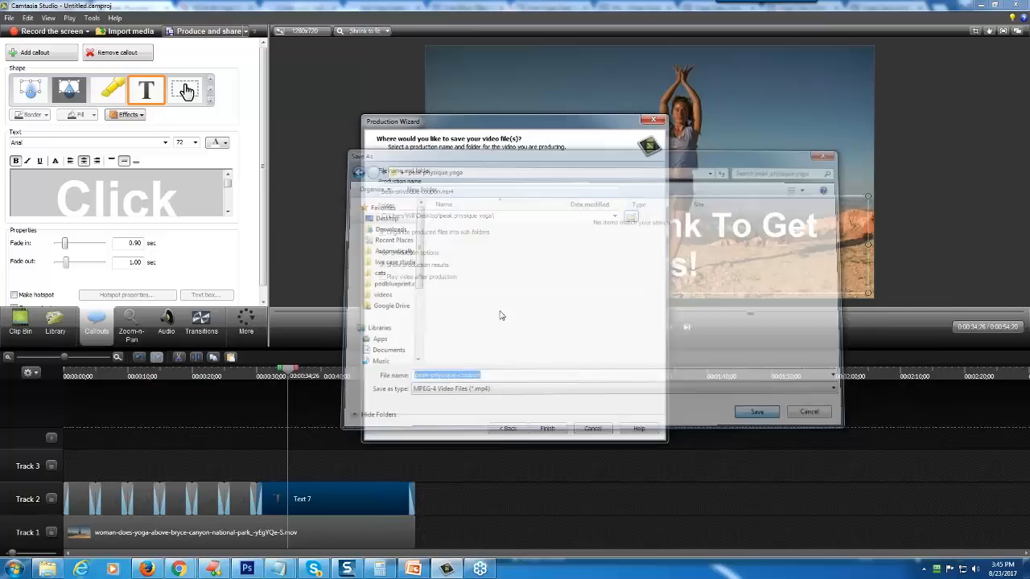
pyautogui.click(547, 428)
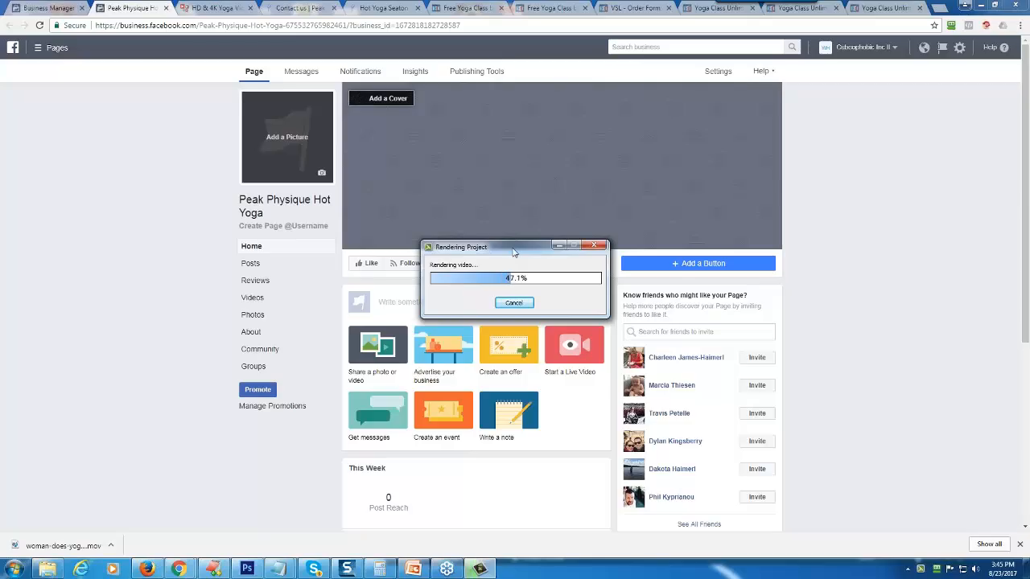
pyautogui.moveTo(513, 252); pyautogui.dragTo(894, 443)
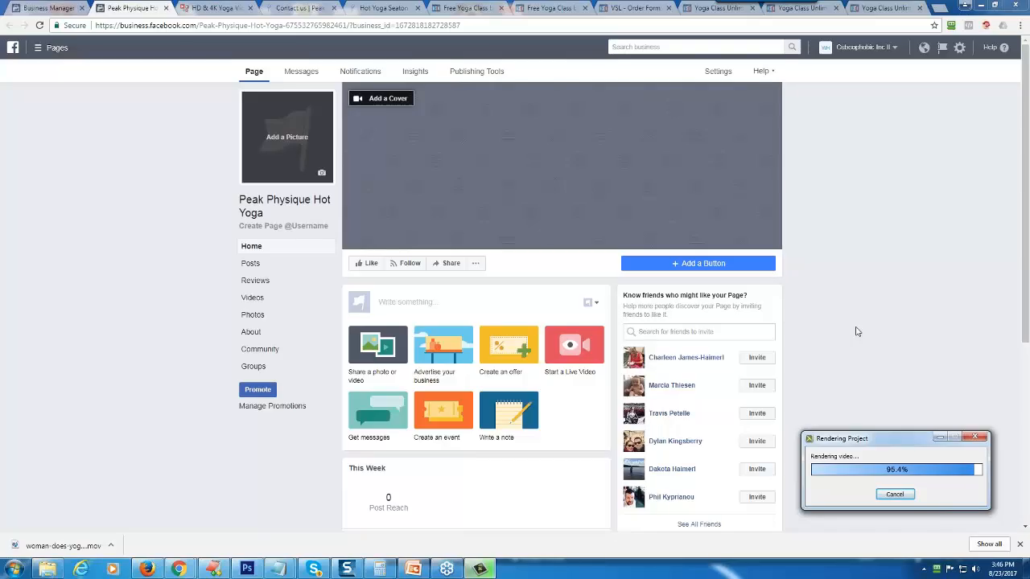
# - Copy the web address of the live "Free Week of Yoga Classes" opt-in page and return to the Peak Physique Hot Yoga Facebook Page
pyautogui.click(474, 7)
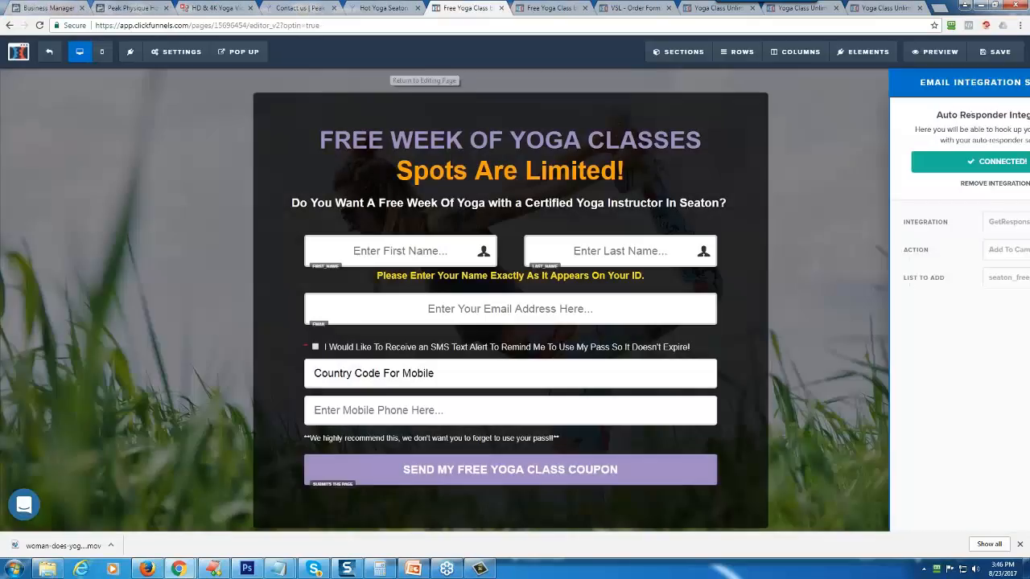
pyautogui.click(547, 8)
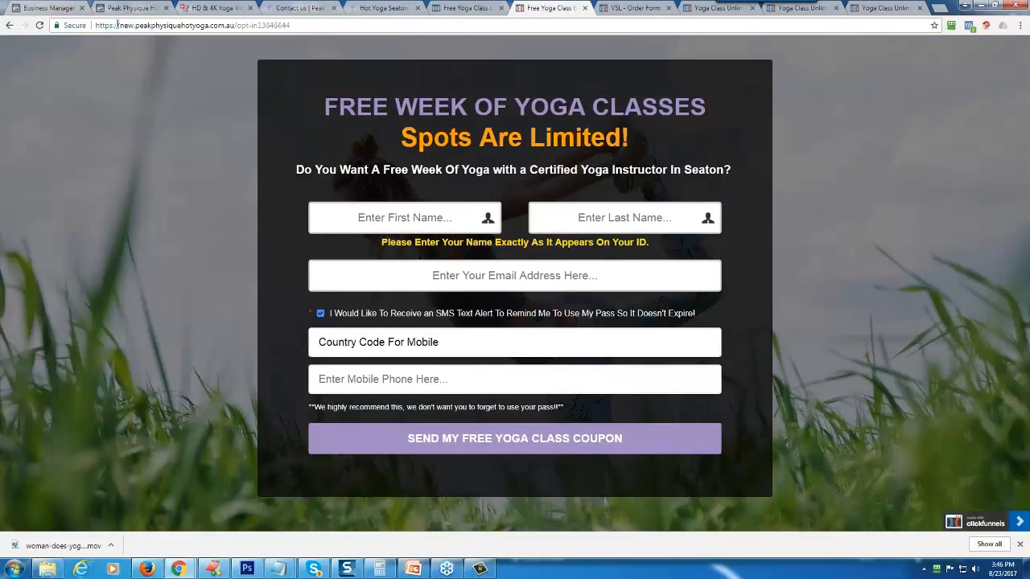
pyautogui.click(234, 26)
pyautogui.rightClick(203, 27)
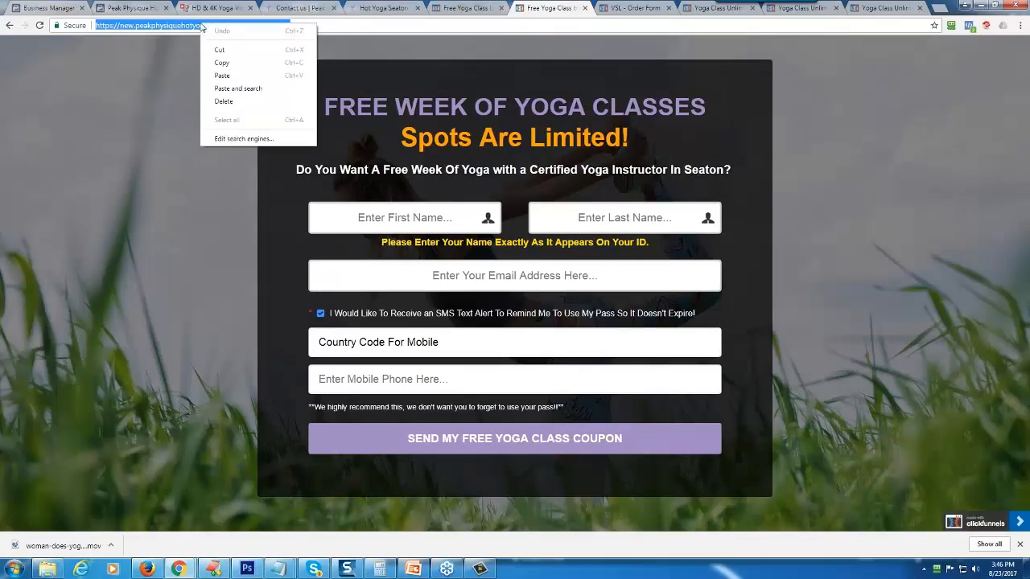
pyautogui.click(214, 61)
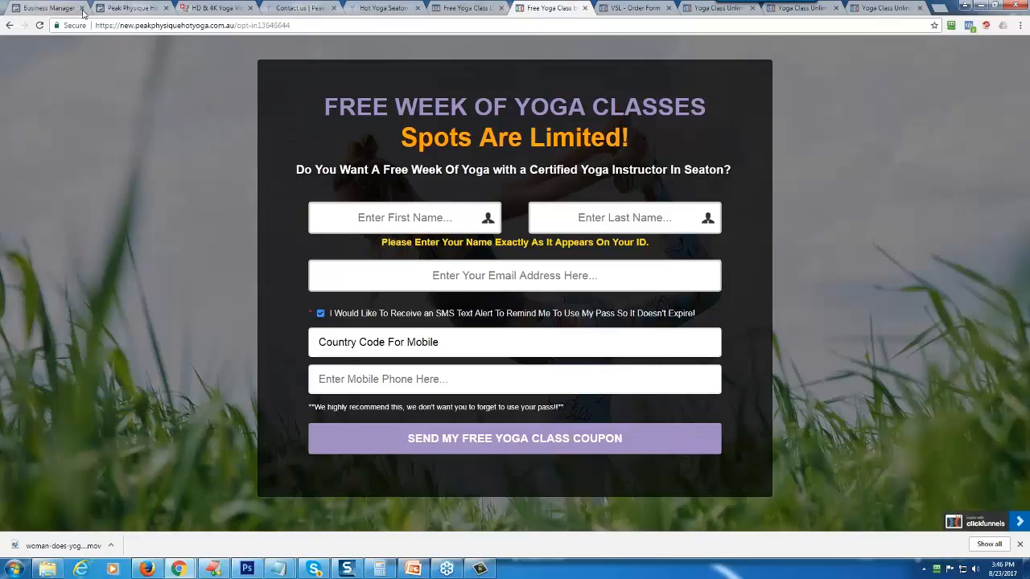
pyautogui.click(131, 8)
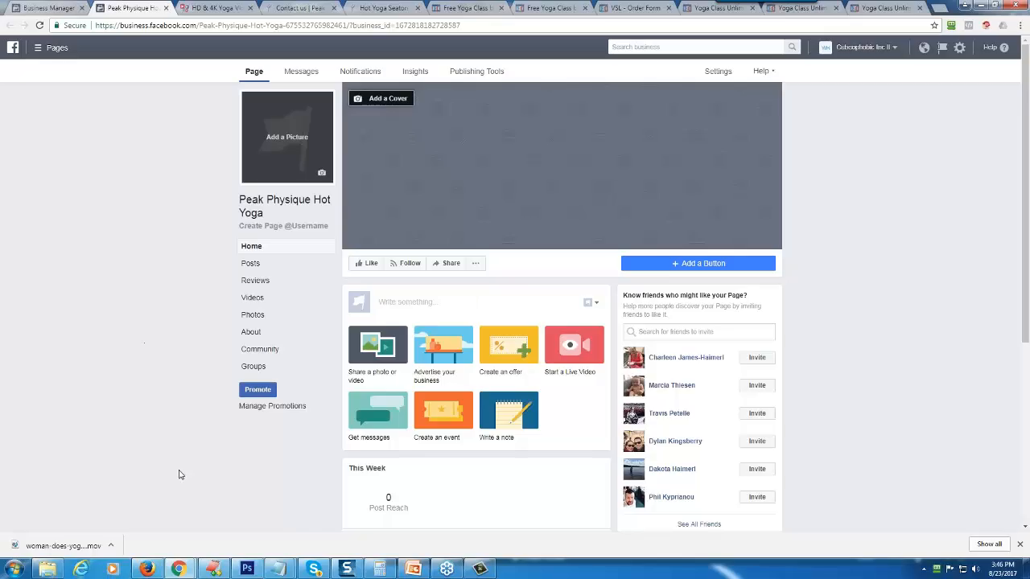
pyautogui.click(1017, 544)
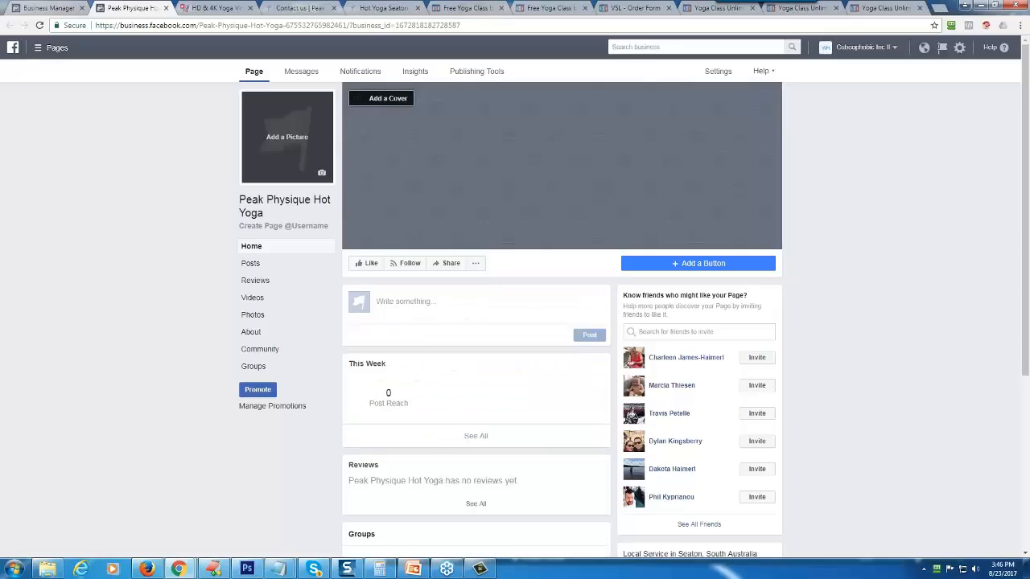
pyautogui.click(479, 306)
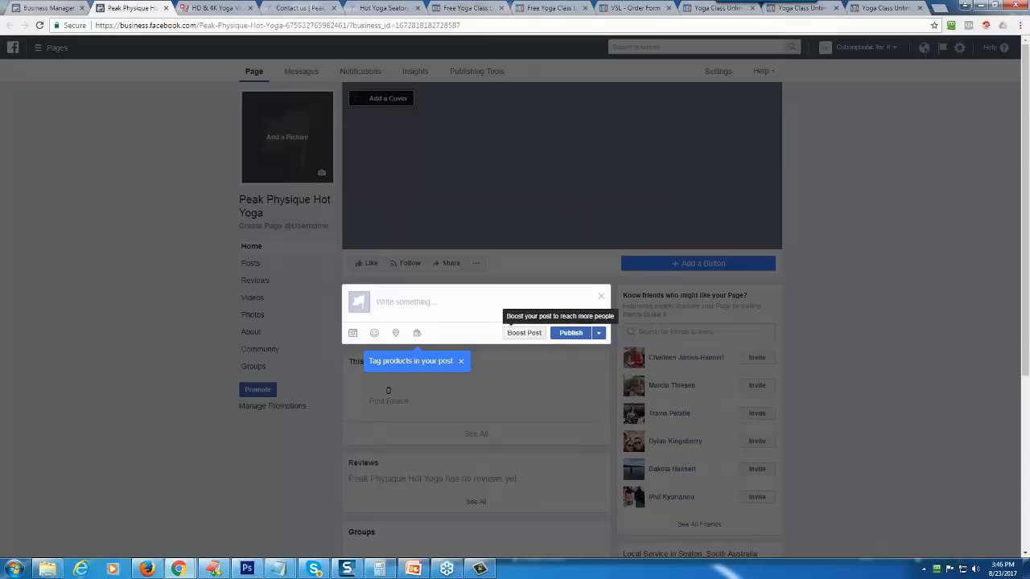
pyautogui.click(601, 296)
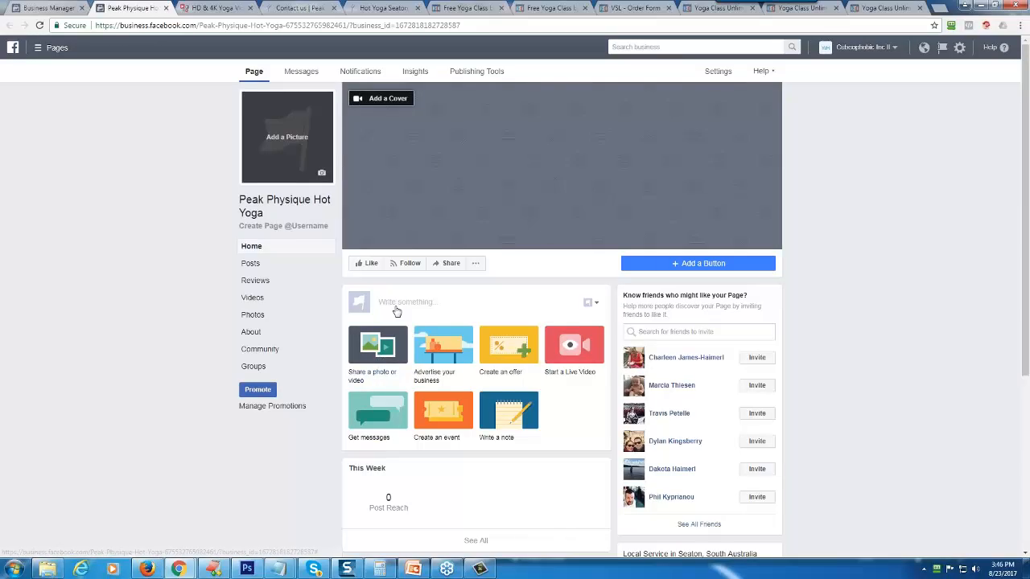
pyautogui.click(378, 362)
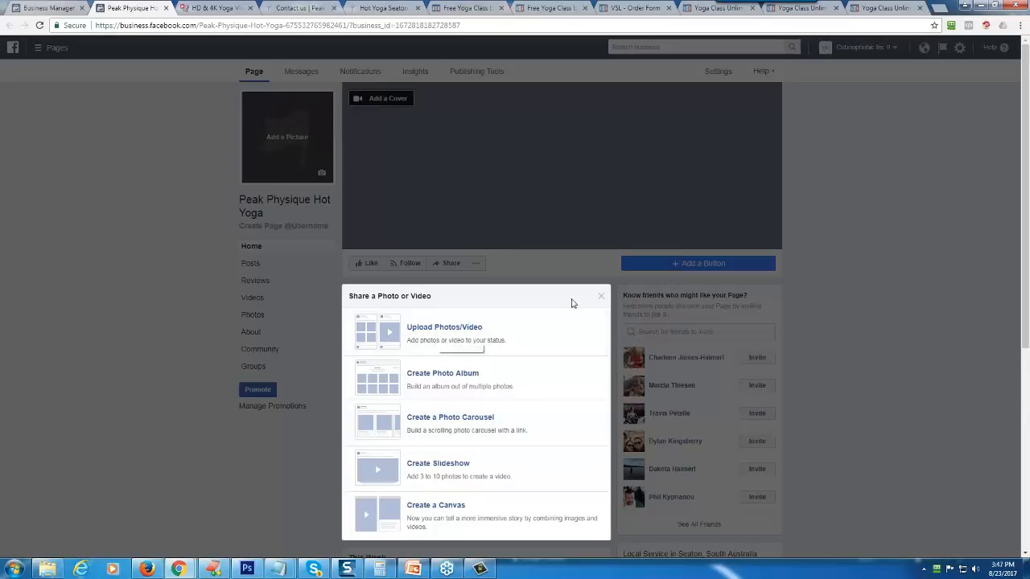
pyautogui.click(600, 296)
pyautogui.scroll(-3, 386, 299)
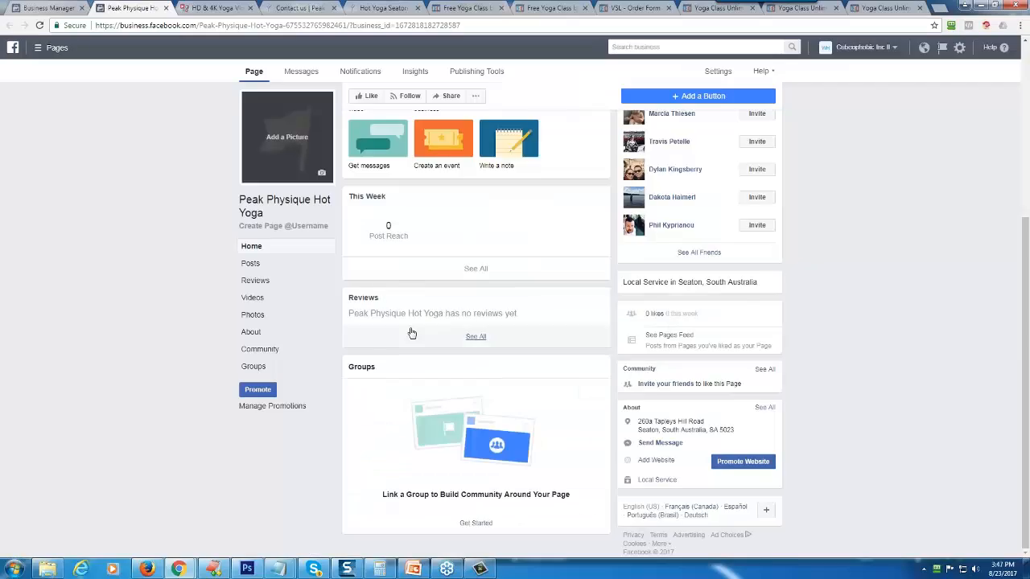
pyautogui.scroll(3, 409, 333)
# - Start a new Page post and upload the peak-physique-coupon video to it
pyautogui.click(399, 246)
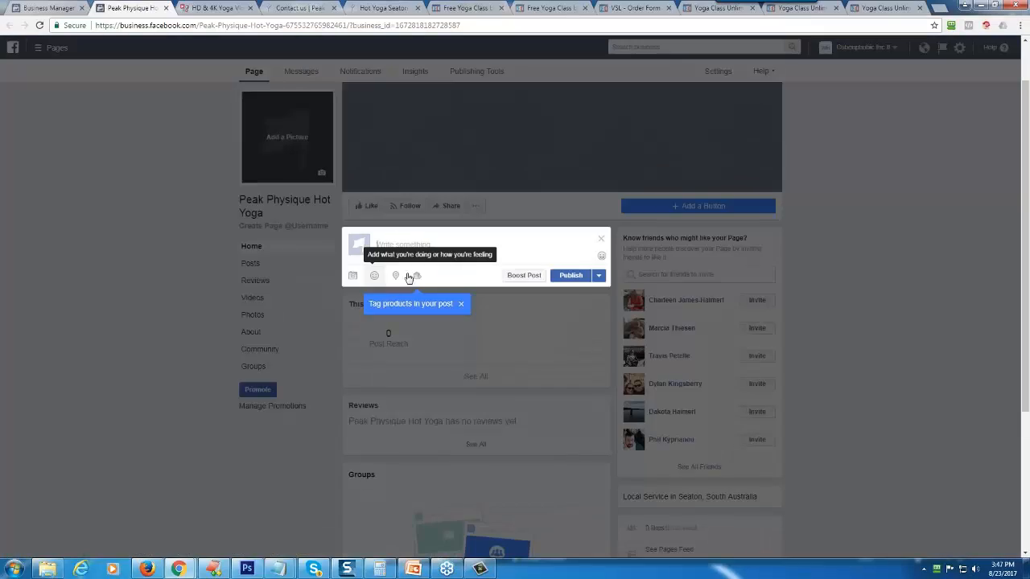
pyautogui.click(353, 276)
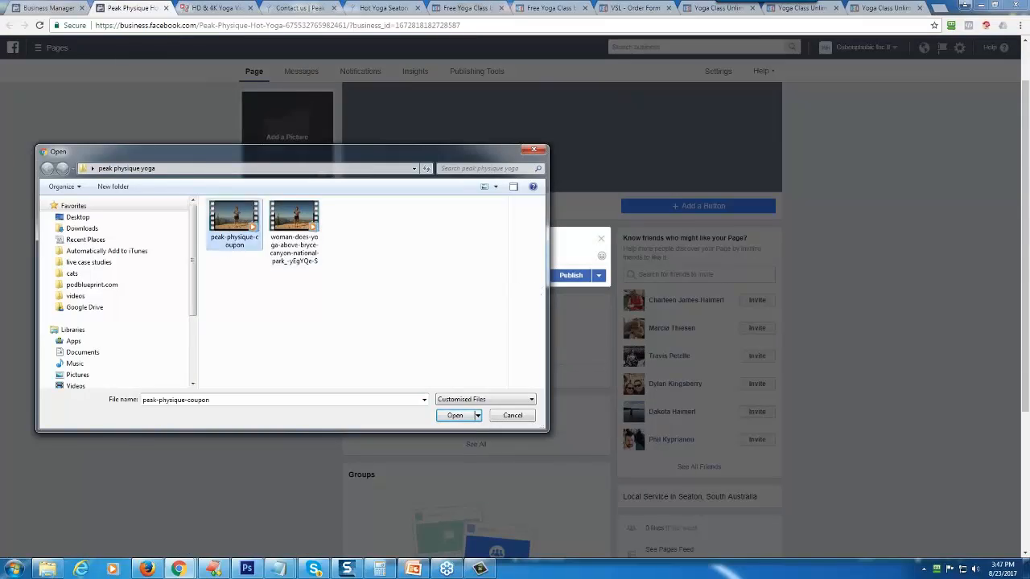
pyautogui.doubleClick(231, 225)
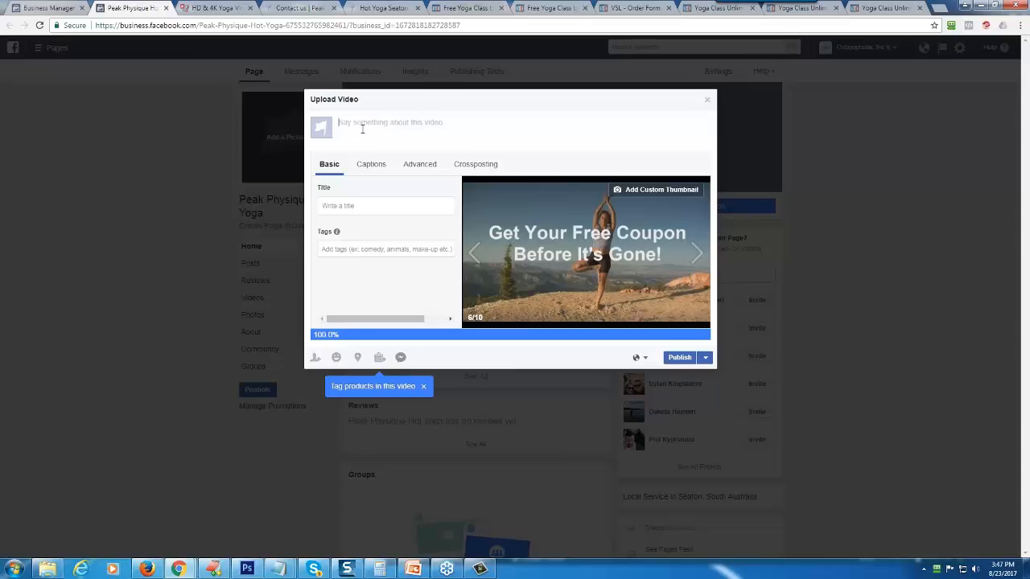
# - Begin the video post's description with the line "Do You Love Yoga?"
pyautogui.write('Do You Love Yoga?')
pyautogui.press('Return')
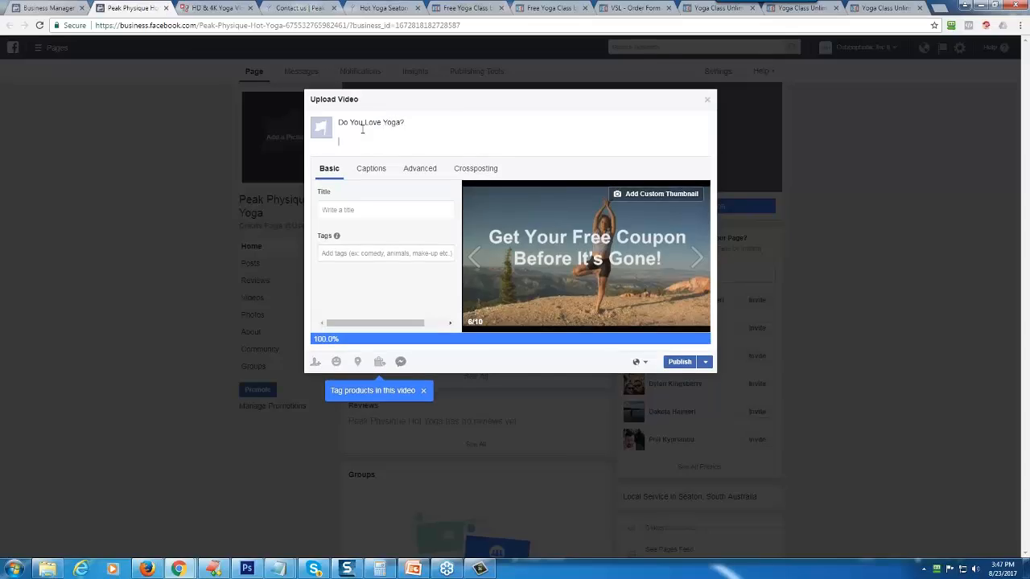
# - Add the description line "Click Here For A Free Week -->" followed by the copied opt-in page link
pyautogui.write('Click Her F For A Free Week -->')
pyautogui.hotkey('ctrl', 'v')
pyautogui.press('Return')
# - Add the closing description line "Limited Time Offer - Get Your Free Week Now!"
pyautogui.write('Li')
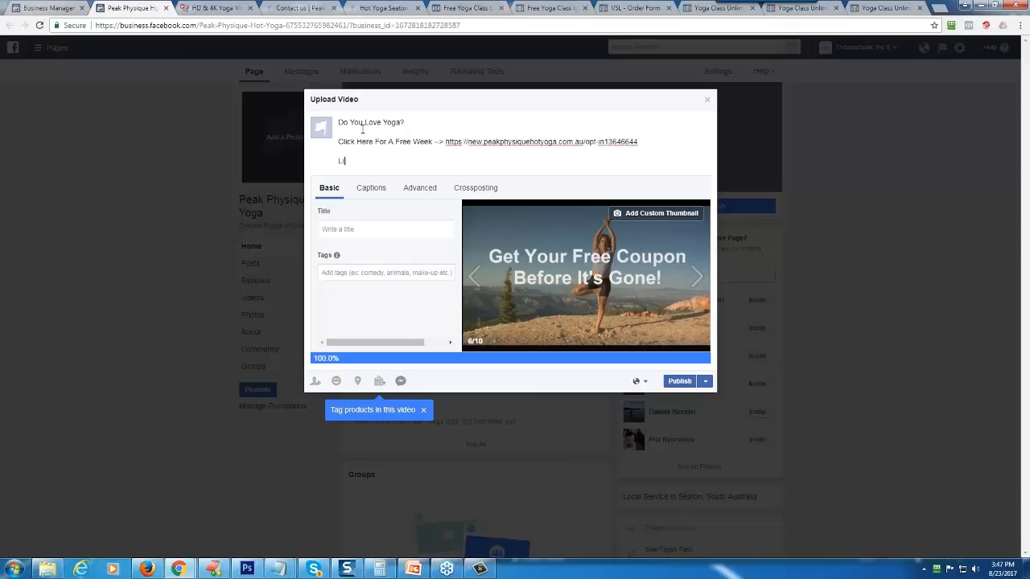
pyautogui.write('mited Time Offer - Get your')
pyautogui.press('BackSpace')
pyautogui.press('BackSpace')
pyautogui.write('Your Free Week Now!')
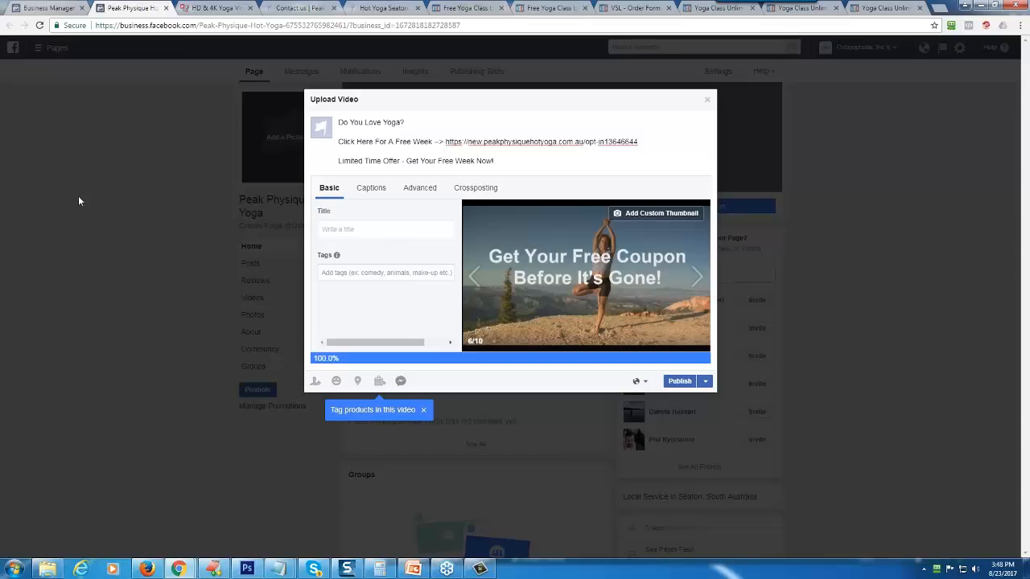
# - Title the video "Peak Physique Yoga - FREE Week Offer"
pyautogui.write('Peak Physique')
pyautogui.write('ga - FRee')
pyautogui.press('BackSpace')
pyautogui.press('BackSpace')
pyautogui.write('EE Week Offer')
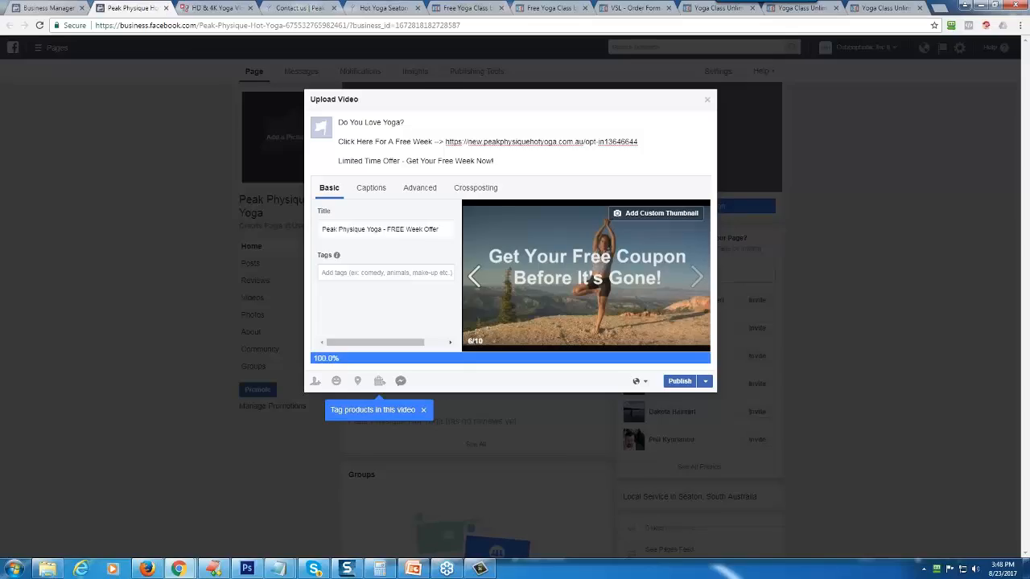
# - Compare the suggested thumbnails for the uploaded video and select the first one, showing the woman standing without caption text
pyautogui.click(474, 286)
pyautogui.click(474, 278)
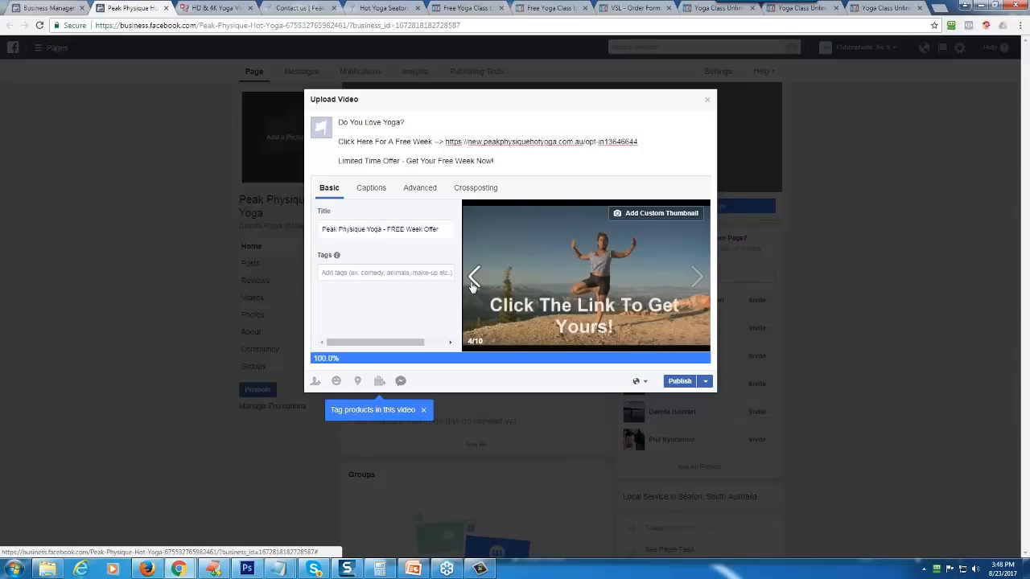
pyautogui.click(474, 279)
pyautogui.click(474, 279)
pyautogui.click(473, 281)
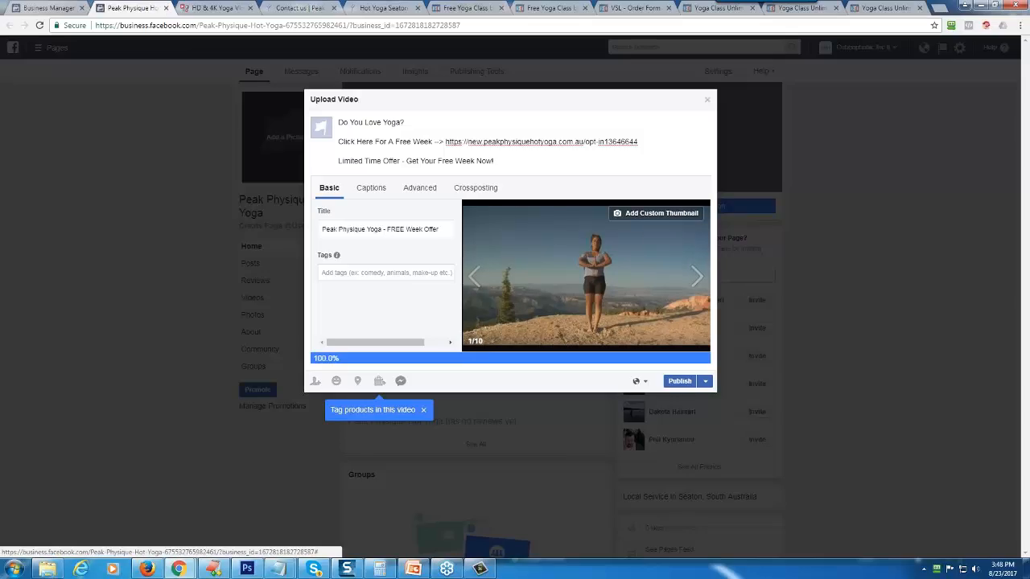
pyautogui.click(697, 277)
pyautogui.click(696, 276)
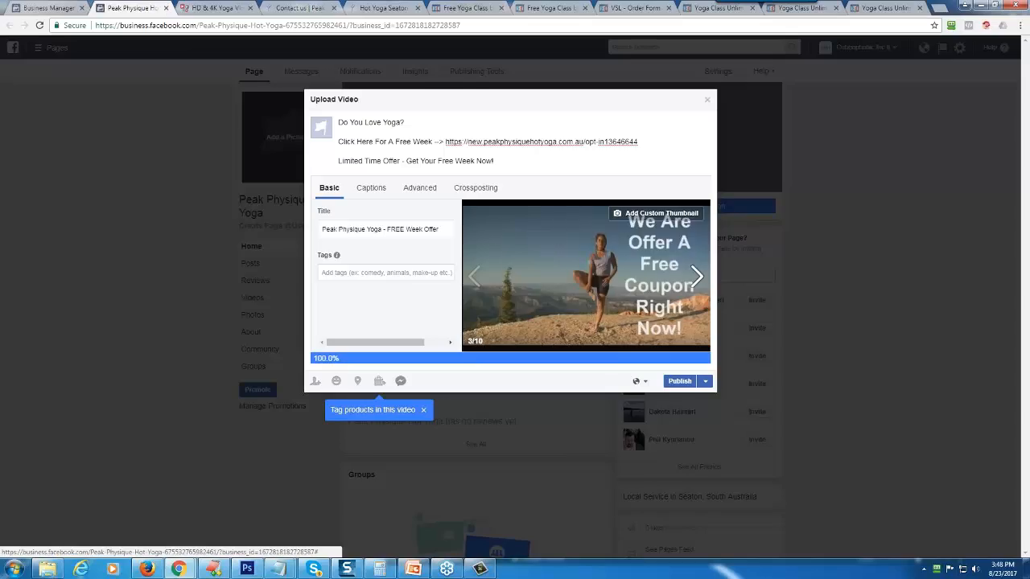
pyautogui.click(696, 277)
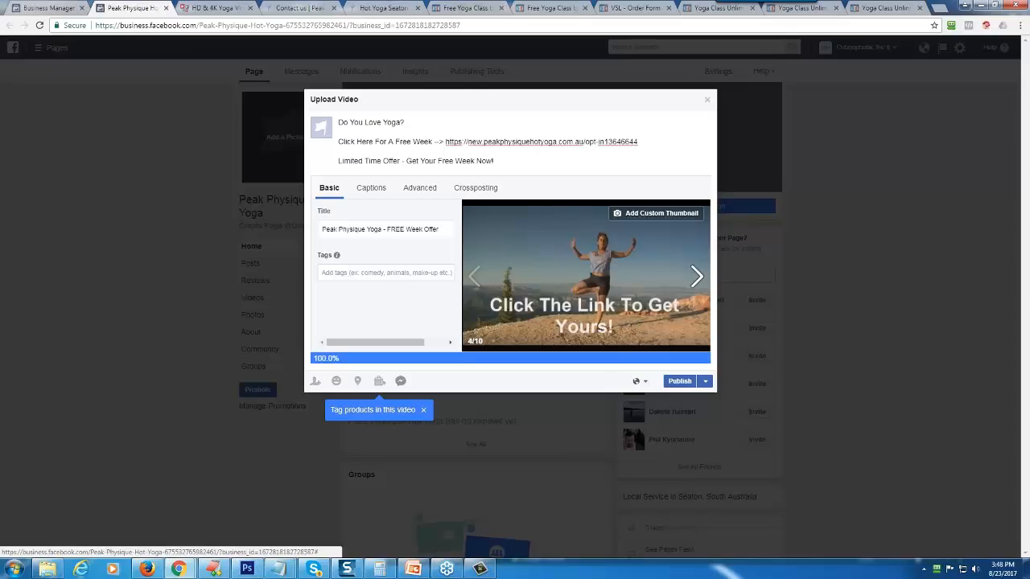
pyautogui.click(696, 277)
pyautogui.click(696, 276)
pyautogui.click(696, 277)
pyautogui.click(696, 277)
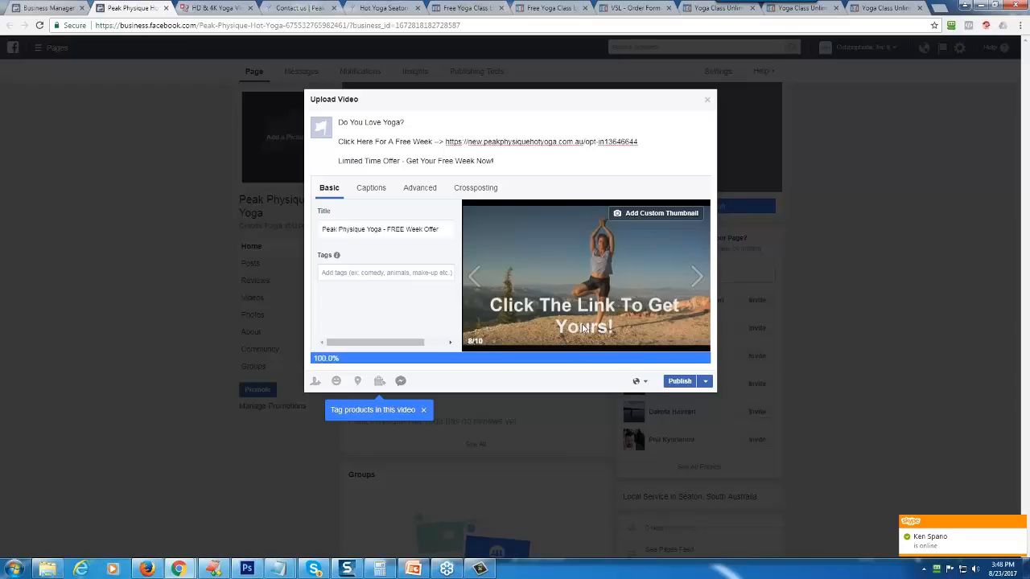
pyautogui.click(689, 283)
pyautogui.click(484, 287)
pyautogui.click(484, 287)
pyautogui.click(483, 286)
pyautogui.click(483, 286)
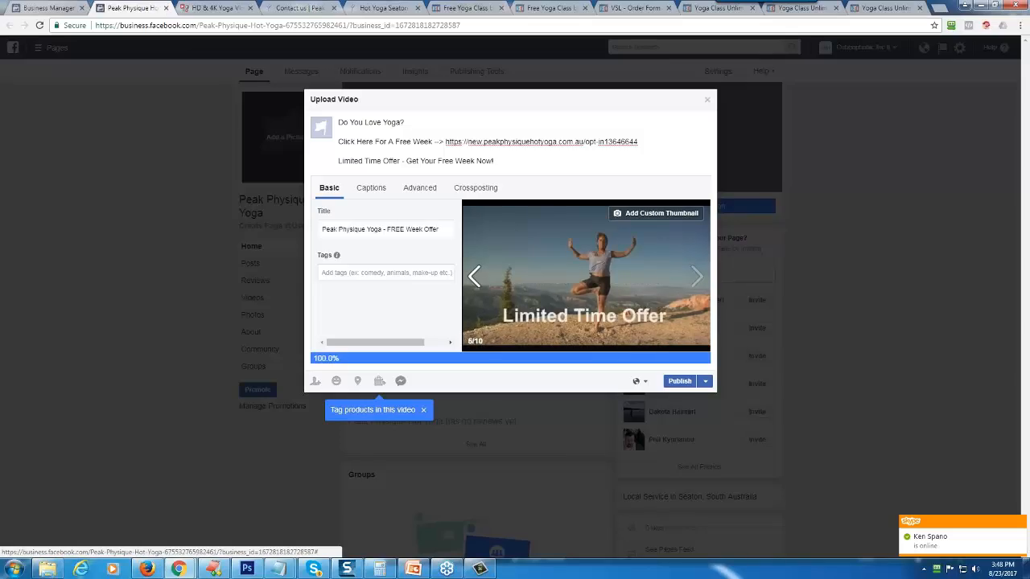
pyautogui.click(476, 279)
pyautogui.click(476, 278)
pyautogui.click(477, 278)
pyautogui.click(476, 279)
pyautogui.click(476, 278)
pyautogui.click(476, 278)
pyautogui.click(476, 278)
pyautogui.click(476, 278)
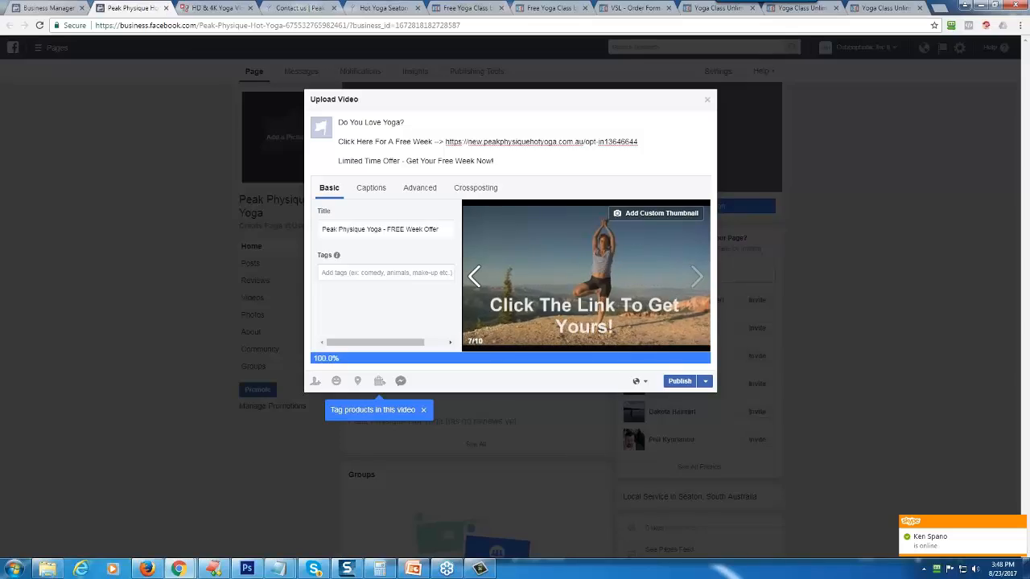
pyautogui.click(475, 277)
pyautogui.click(475, 278)
pyautogui.click(475, 277)
# - Keep the first suggested thumbnail and publish the video to the Peak Physique Hot Yoga Page
pyautogui.click(475, 277)
pyautogui.click(475, 277)
pyautogui.click(475, 277)
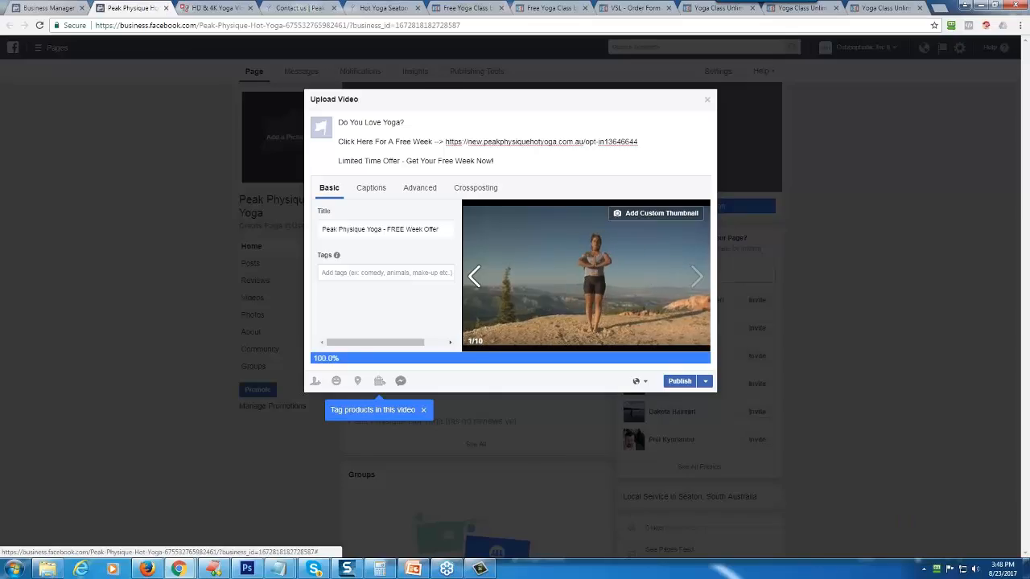
pyautogui.click(476, 278)
pyautogui.click(696, 277)
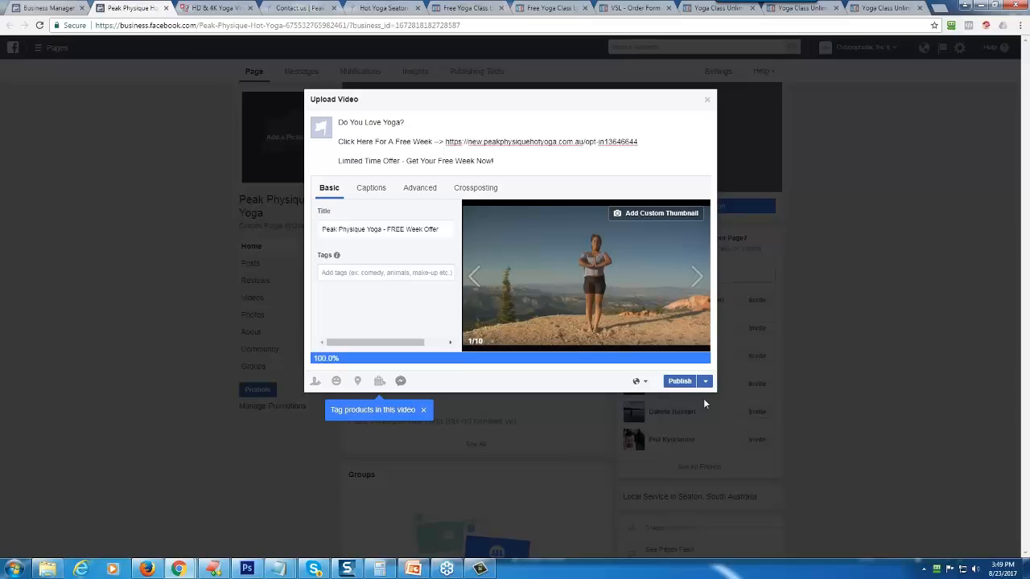
pyautogui.click(680, 380)
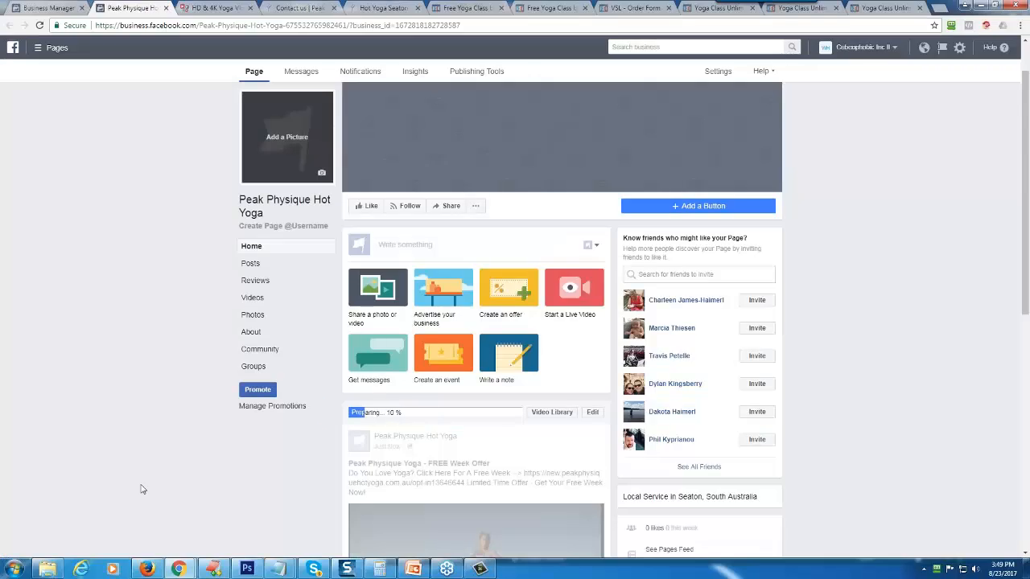
# - Review the published video post on the Page, checking its text and skipping towards the end of the playback
pyautogui.scroll(-2, 193, 442)
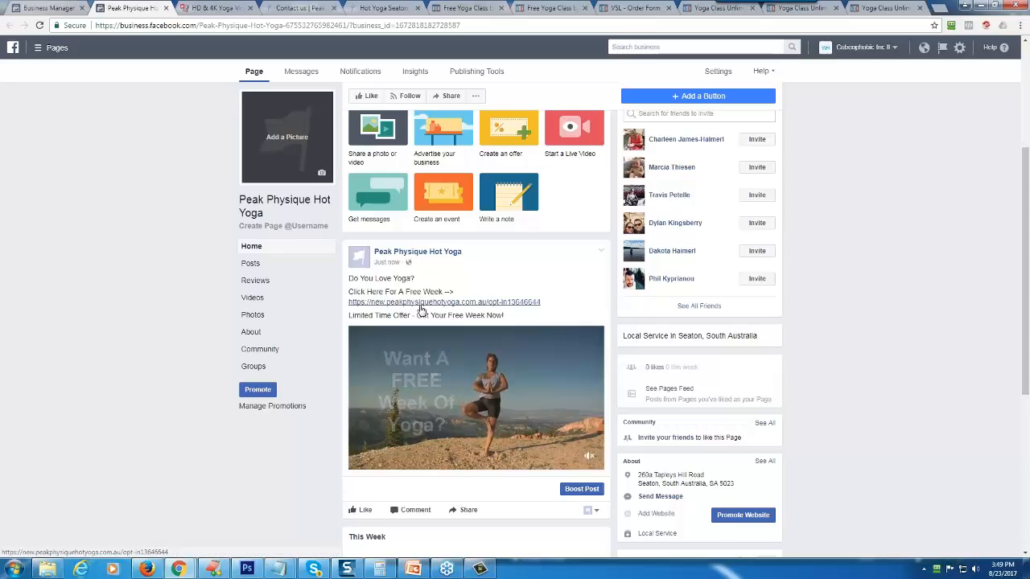
pyautogui.moveTo(358, 264)
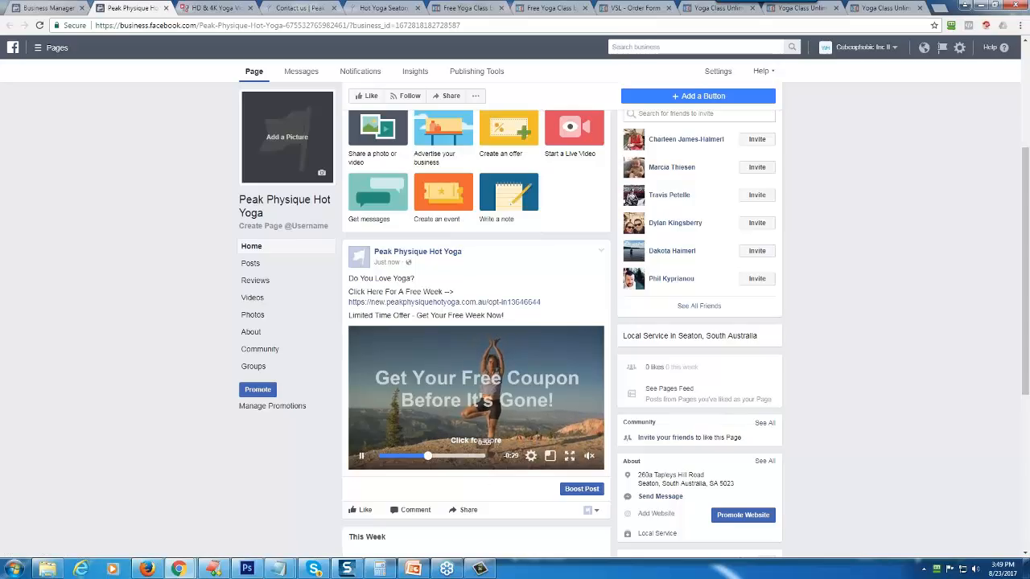
pyautogui.click(479, 456)
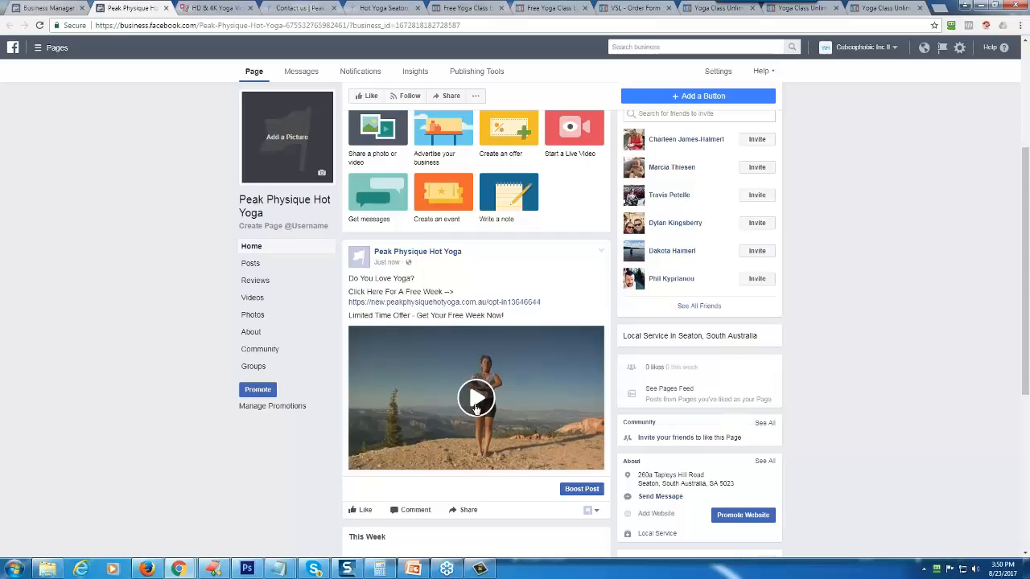
# - From the business's ad accounts, open the Facebook Ads For Beginners Webinar Training account in Power Editor
pyautogui.click(48, 8)
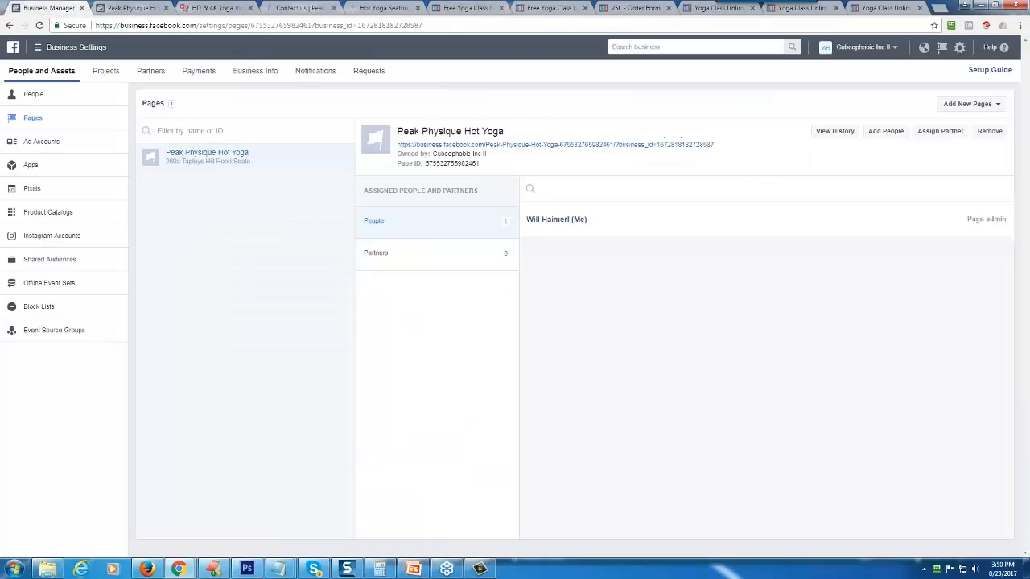
pyautogui.click(45, 142)
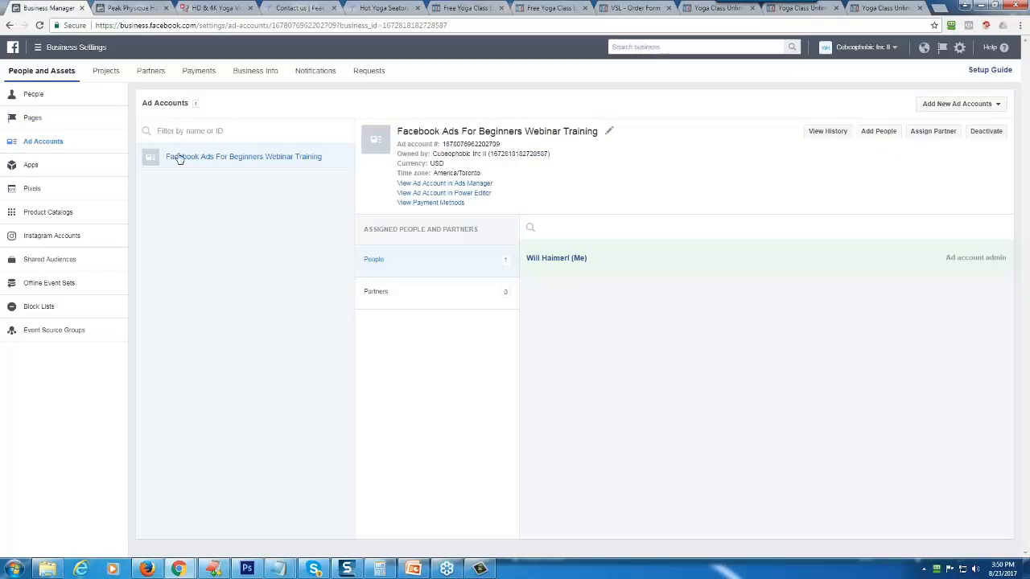
pyautogui.click(420, 195)
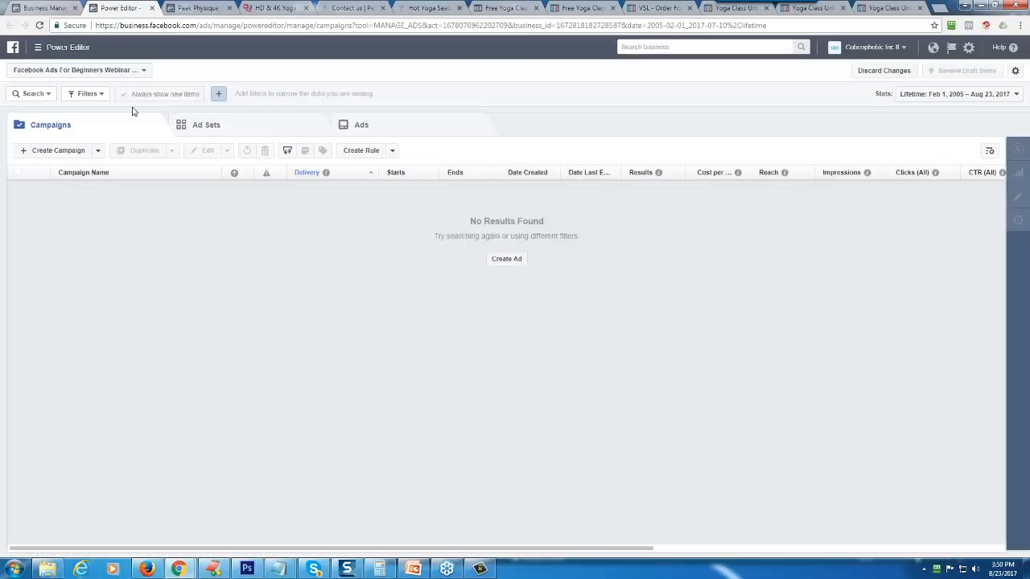
# - Start a campaign named "001 - [yoga][peak physique] - Aug 23/17 - Peak Physique Yoga - 1 Week Free Coupon" with the Video views objective
pyautogui.click(55, 153)
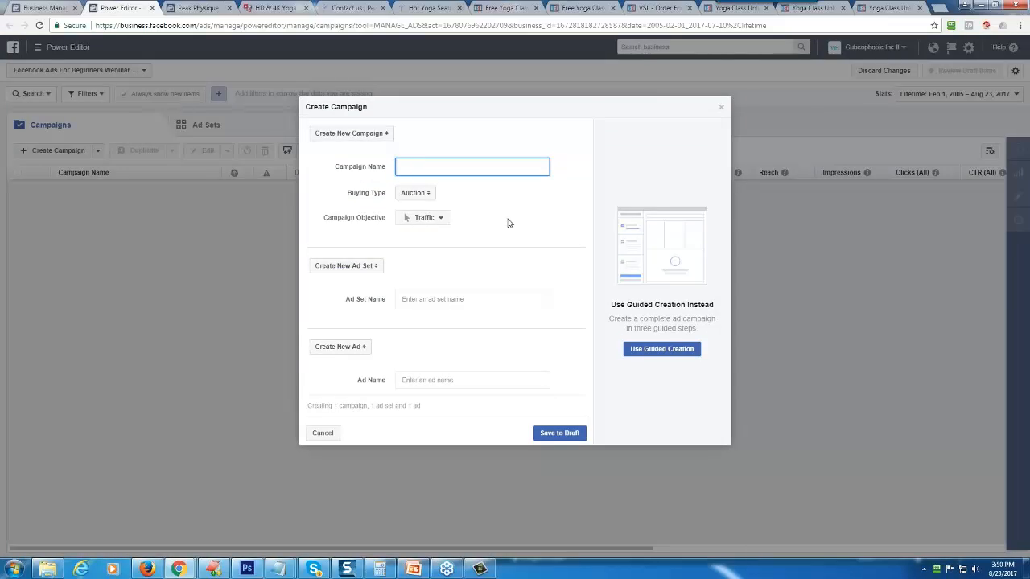
pyautogui.write('001')
pyautogui.write('ga][peak physique] - Aug 23/107')
pyautogui.write('- Peak Physique ')
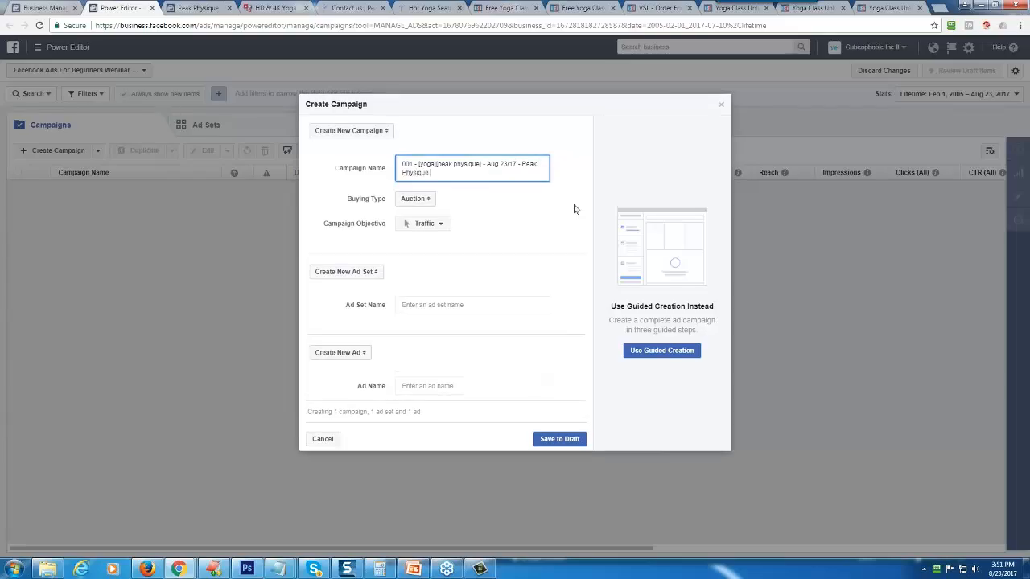
pyautogui.write('Yoga - 1')
pyautogui.write('Week Free trial')
pyautogui.write('oup')
pyautogui.write('on')
pyautogui.click(513, 222)
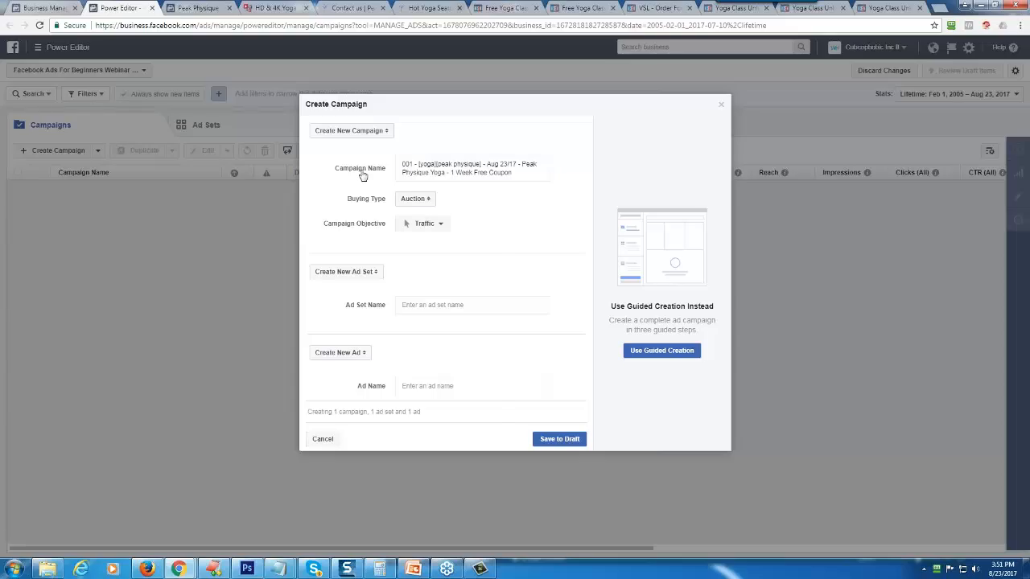
pyautogui.click(423, 226)
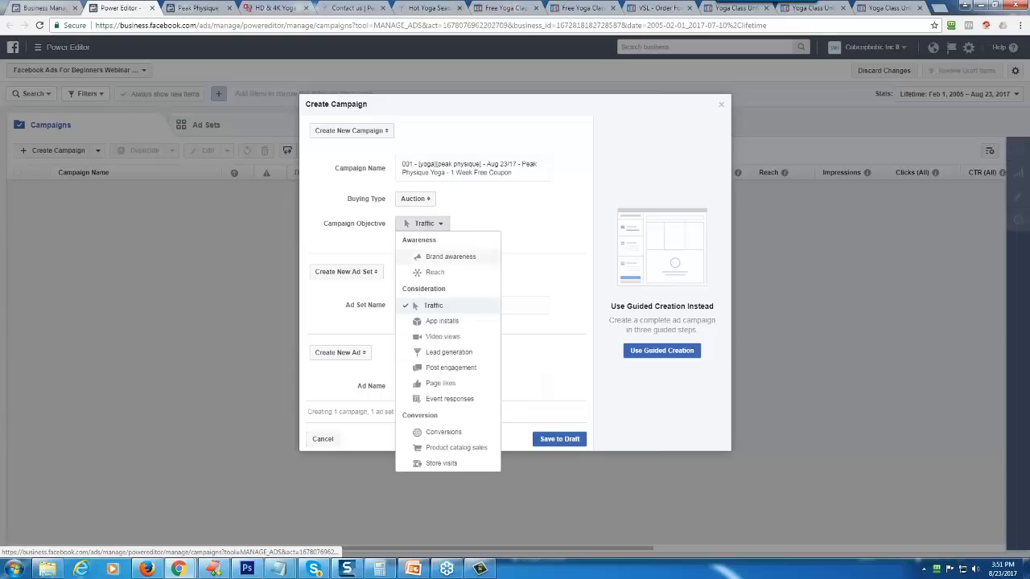
pyautogui.click(434, 338)
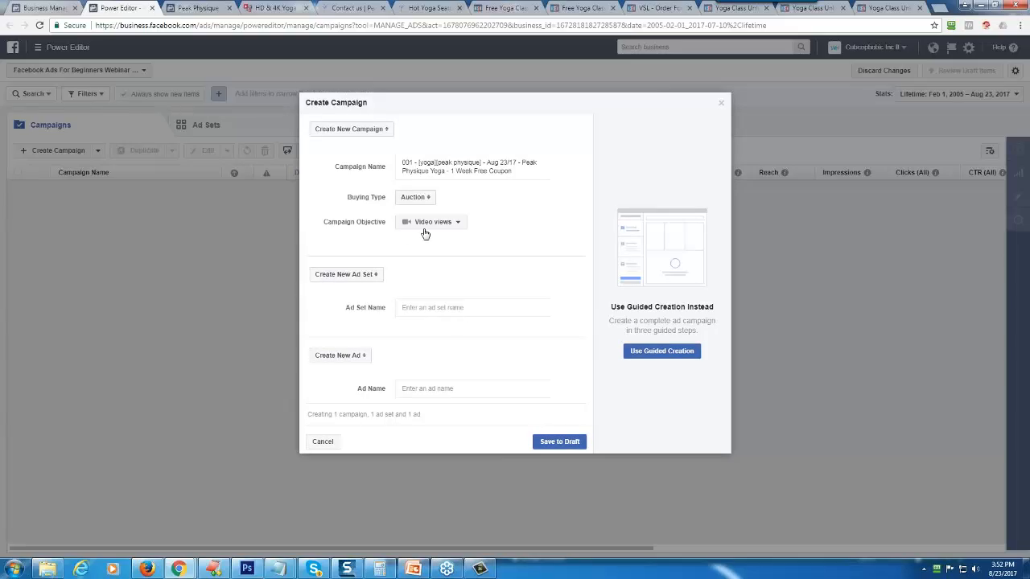
# - Name the new ad set "001-001 - Aug 23/17 - Phase One - Video"
pyautogui.click(434, 307)
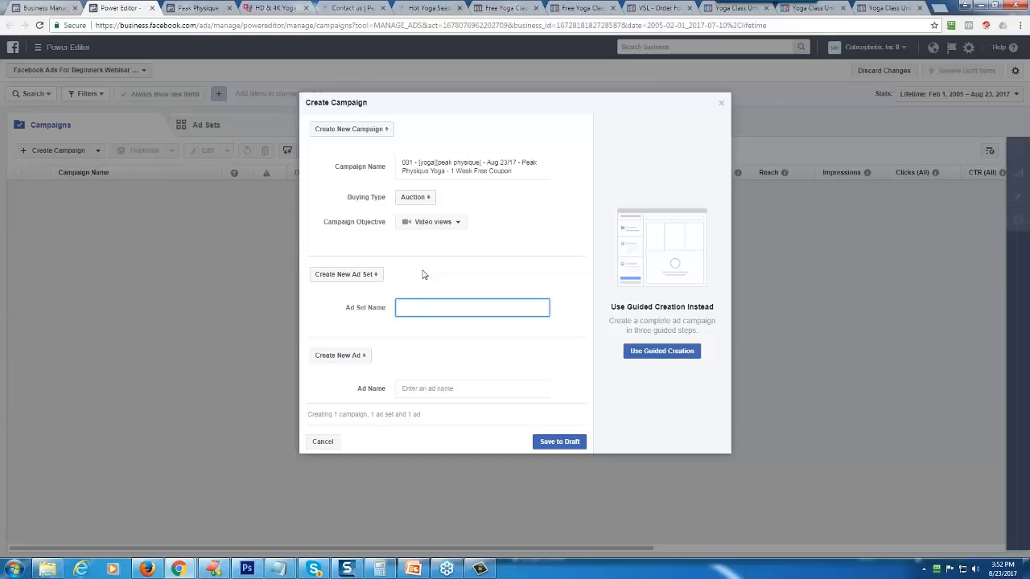
pyautogui.write('001001')
pyautogui.moveTo(413, 307)
pyautogui.mouseDown()
pyautogui.moveTo(398, 306)
pyautogui.moveTo(427, 307)
pyautogui.mouseUp()
pyautogui.click(427, 308)
pyautogui.write('- Aug 23/17 -')
pyautogui.write('Phase One - Video')
# - Copy the ad set name into the ad name and save the campaign as a draft
pyautogui.doubleClick(476, 308)
pyautogui.tripleClick(475, 307)
pyautogui.rightClick(471, 309)
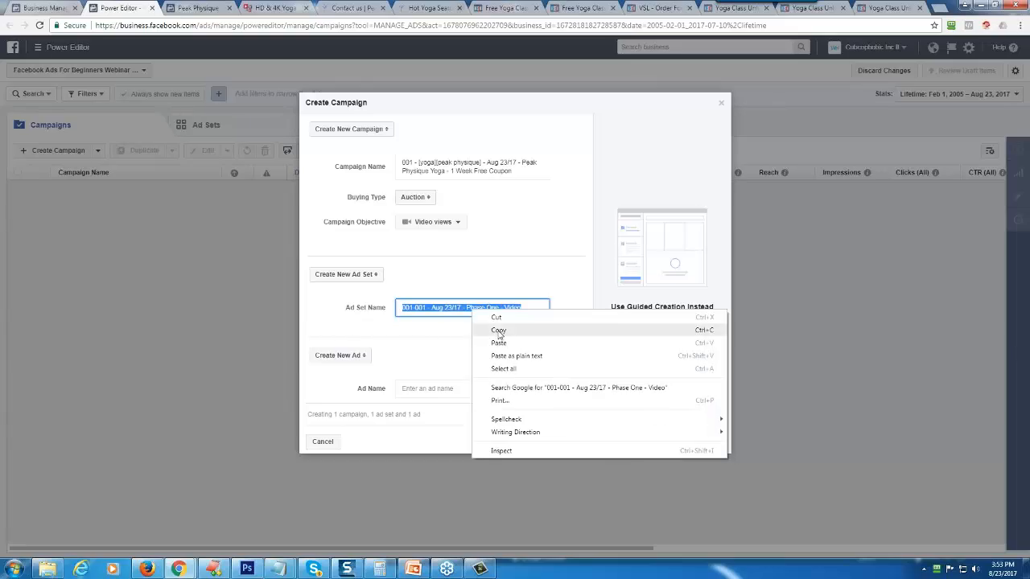
pyautogui.click(490, 332)
pyautogui.click(415, 390)
pyautogui.rightClick(415, 392)
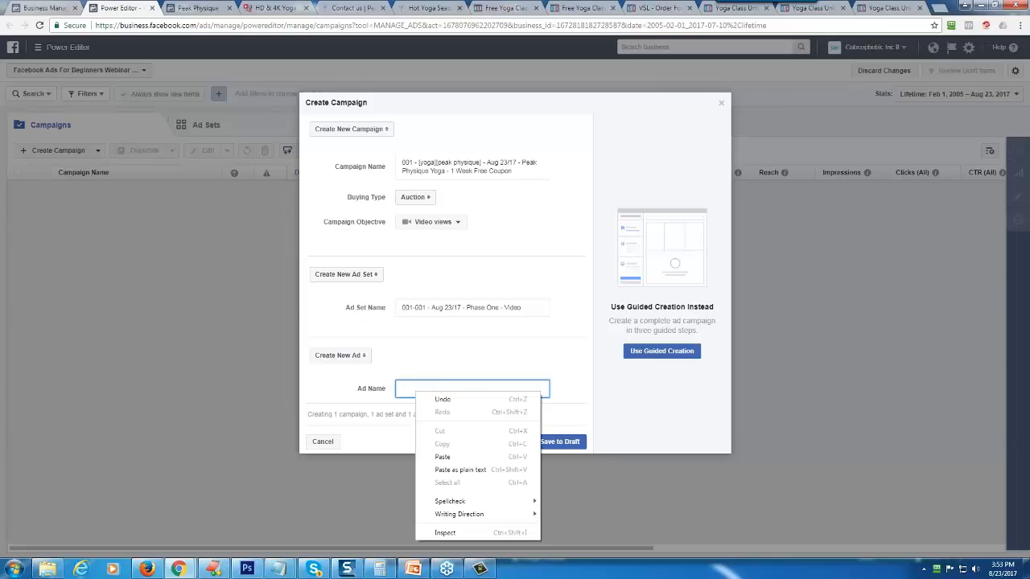
pyautogui.click(453, 453)
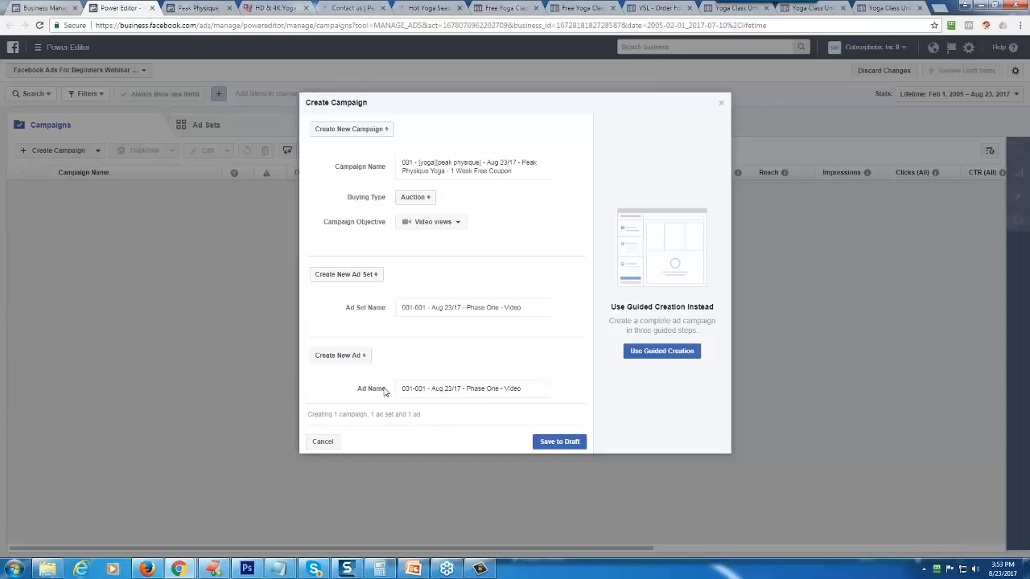
pyautogui.click(559, 441)
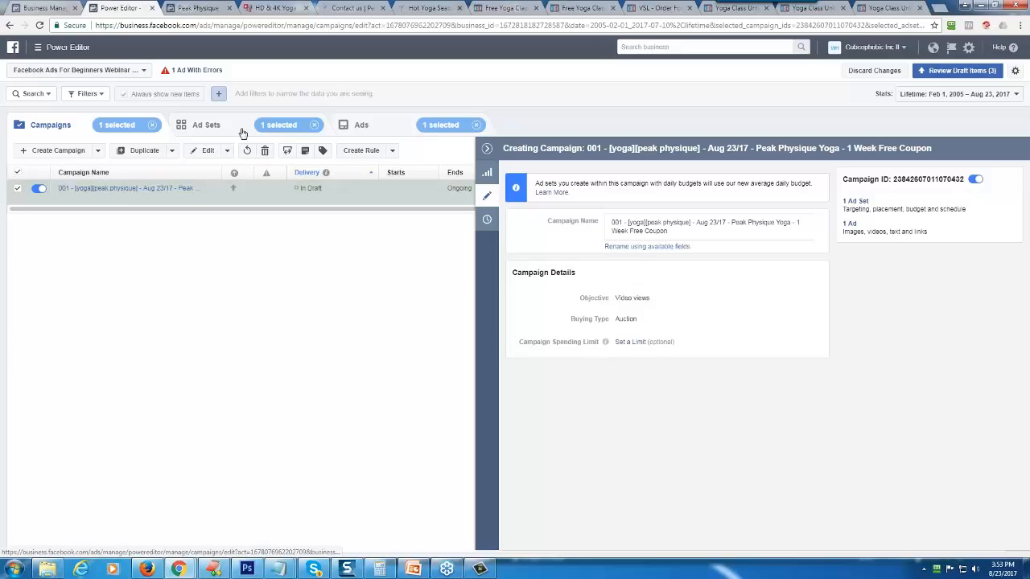
# - Filter the campaign list to campaigns whose name contains "001"
pyautogui.click(32, 93)
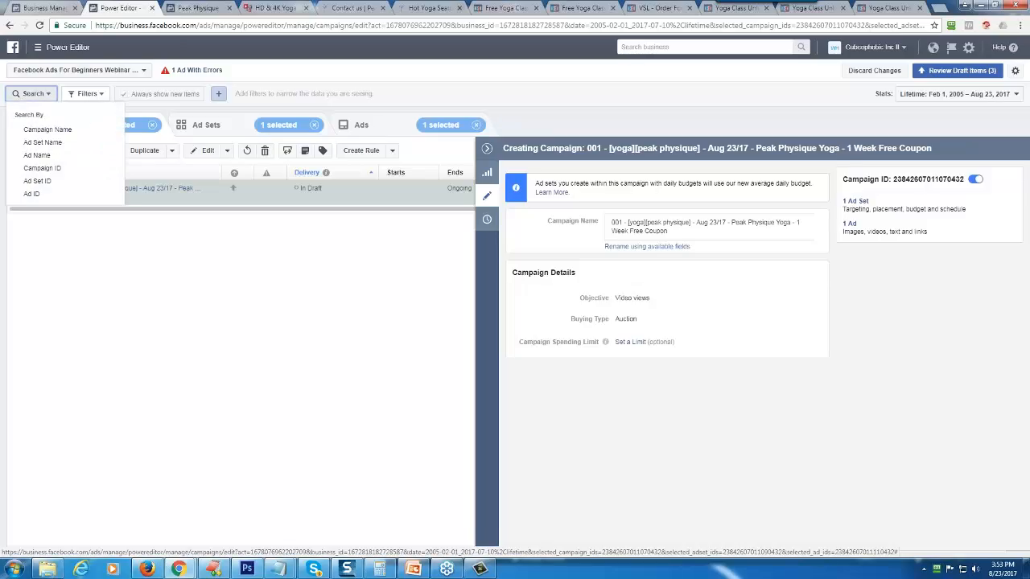
pyautogui.click(48, 129)
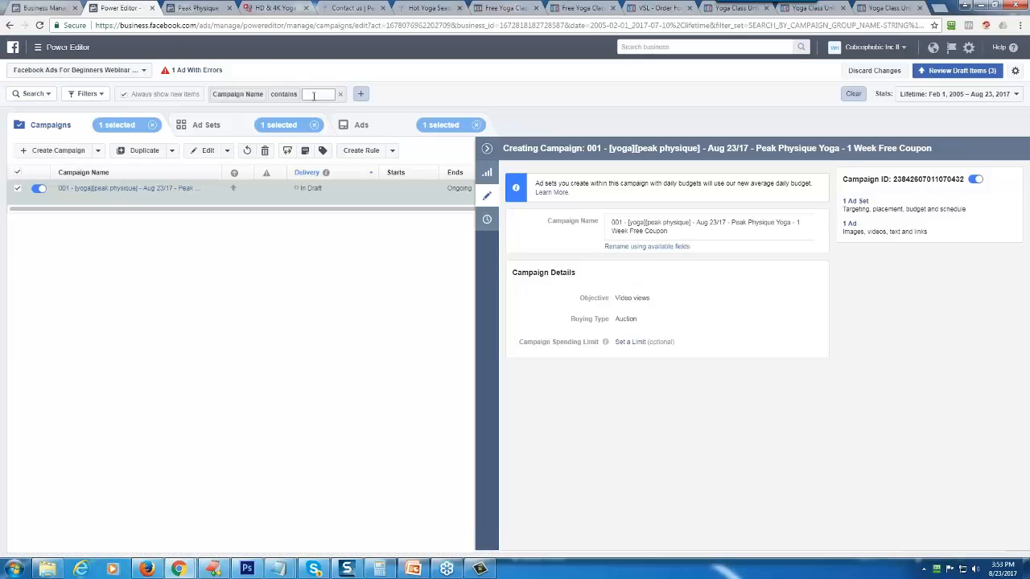
pyautogui.write('001')
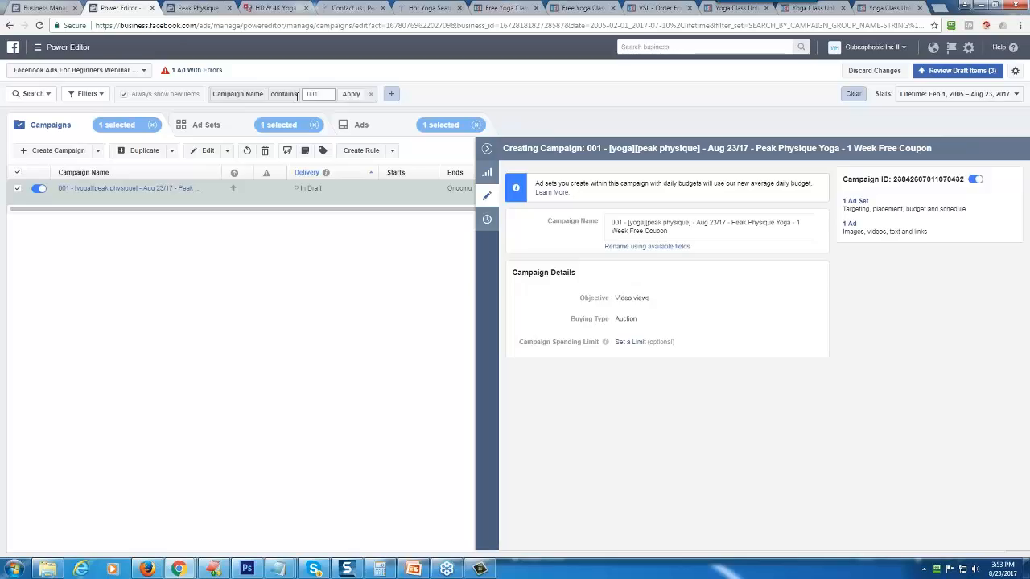
pyautogui.click(351, 94)
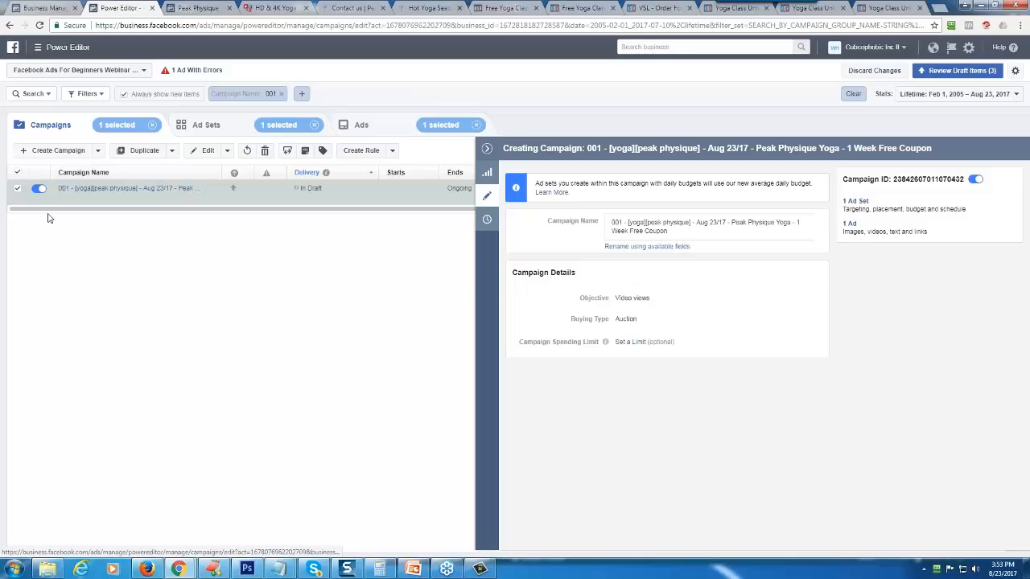
# - Open the draft campaign's ad set and set its daily budget to $5
pyautogui.click(103, 188)
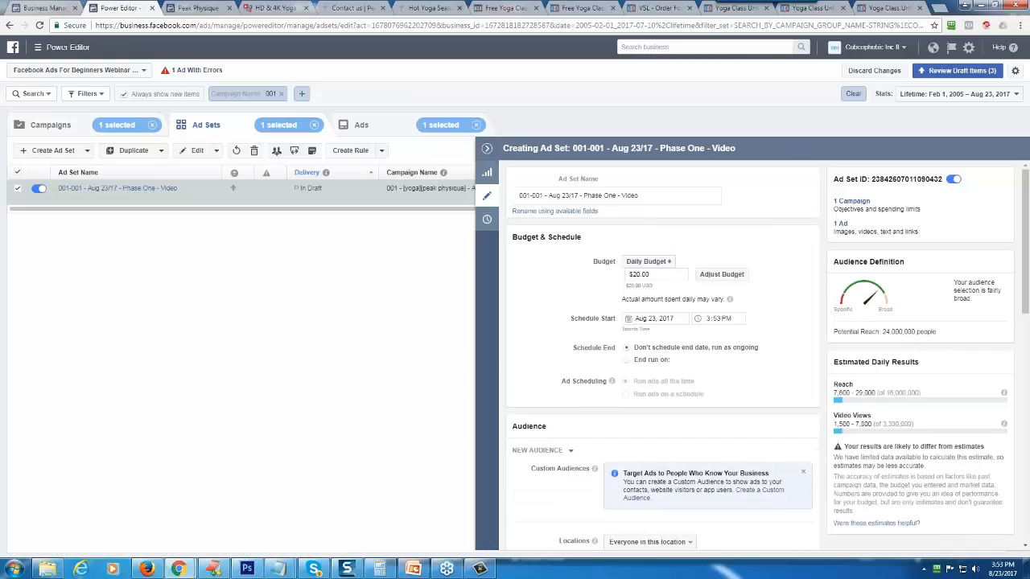
pyautogui.tripleClick(657, 275)
pyautogui.write('5')
# - Replace Canada with Seaton, South Australia as the ad set's audience location
pyautogui.scroll(-3, 529, 345)
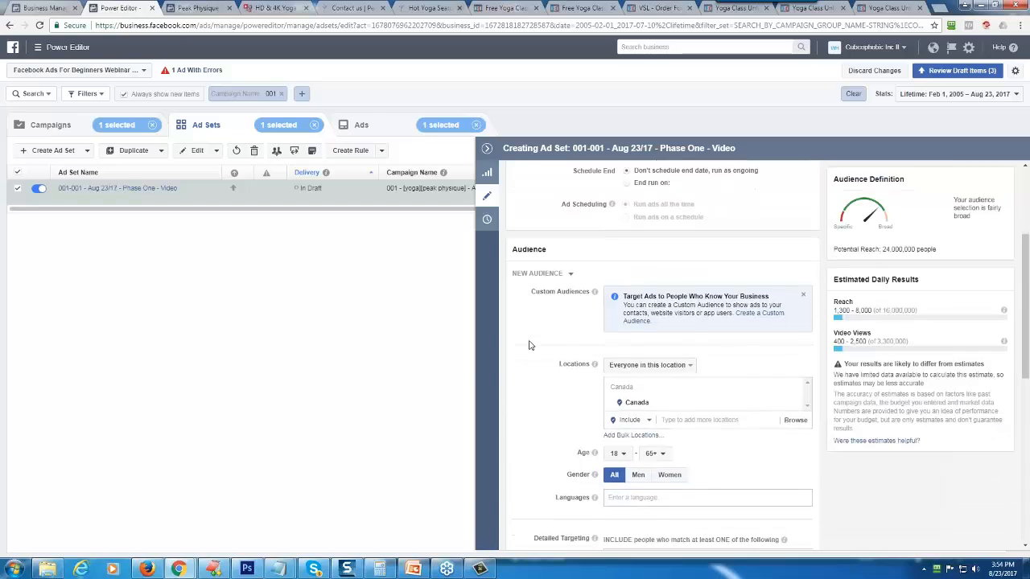
pyautogui.scroll(-2, 530, 345)
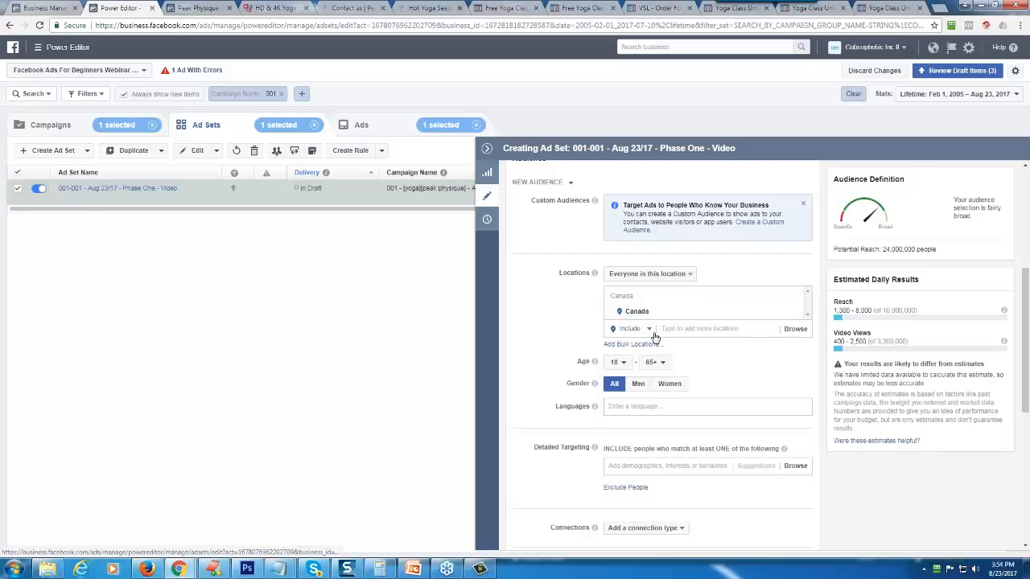
pyautogui.click(793, 312)
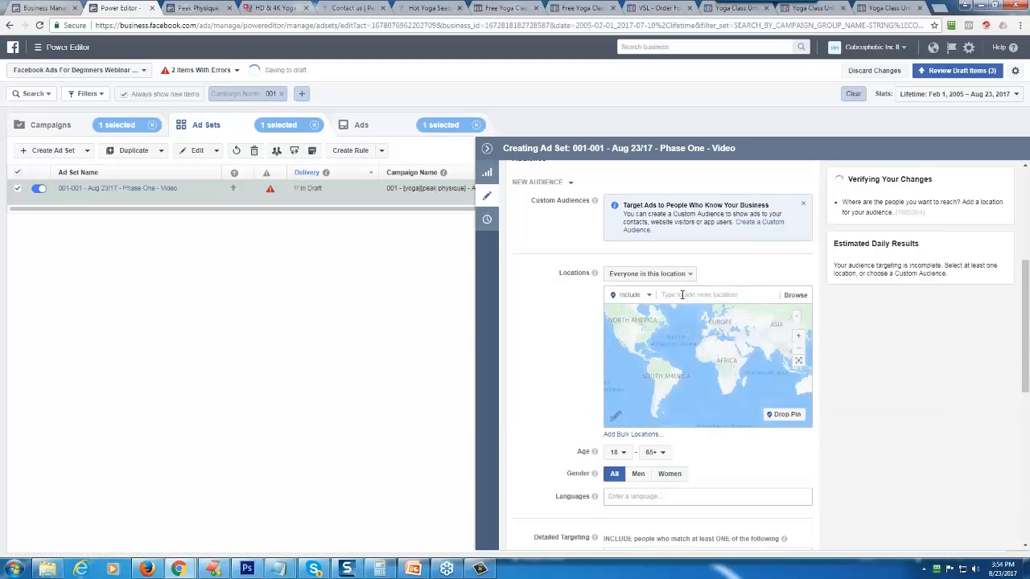
pyautogui.write('s')
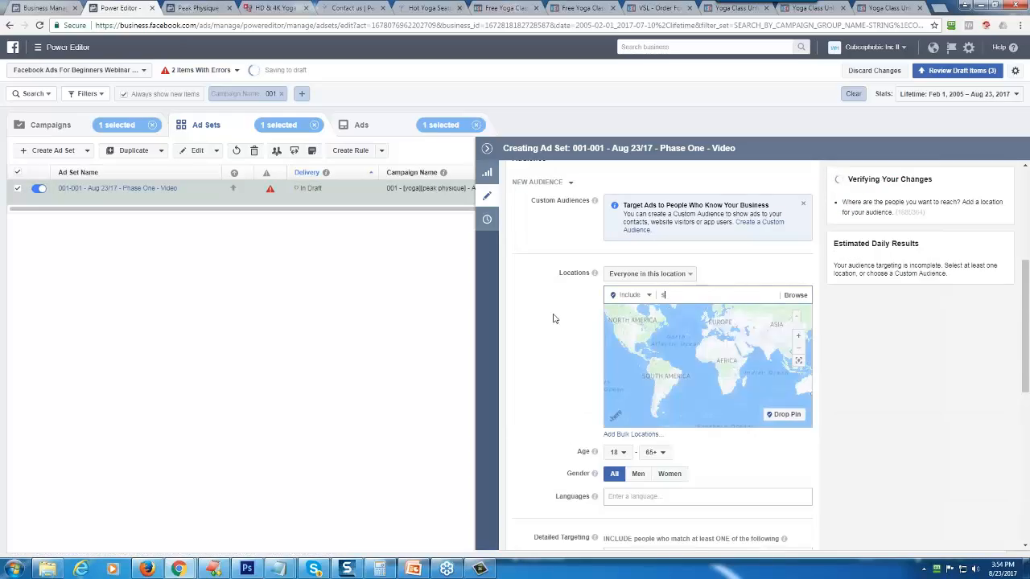
pyautogui.write('eaton')
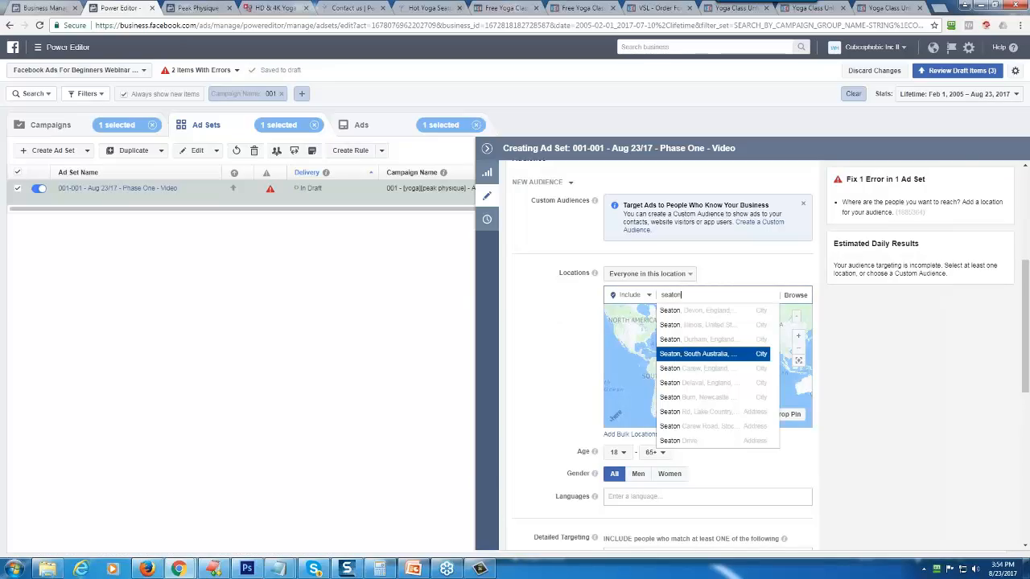
pyautogui.click(671, 356)
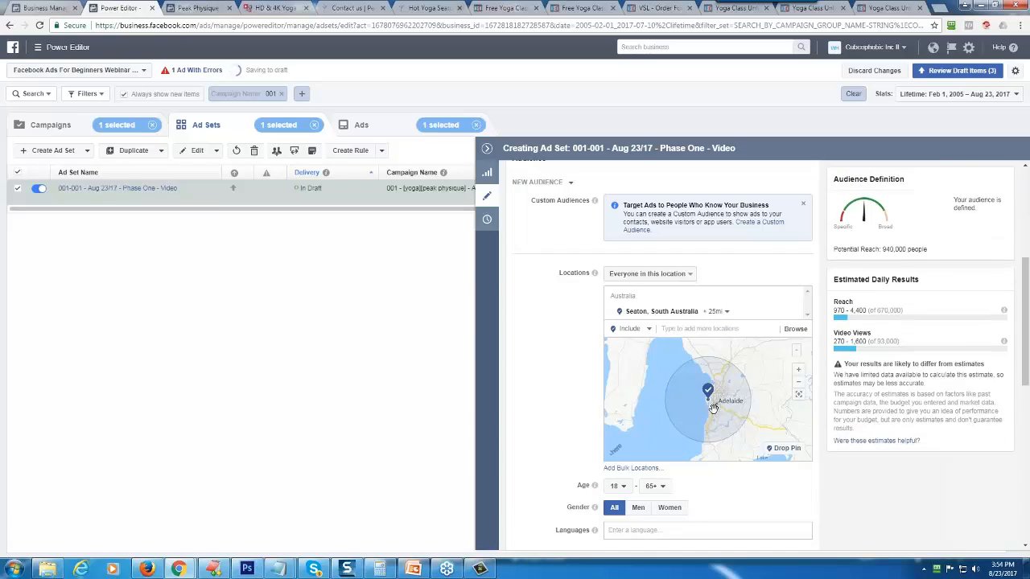
# - Try a 10 mi radius around Seaton, South Australia, and settle on a targeting radius of 50 mi
pyautogui.click(718, 311)
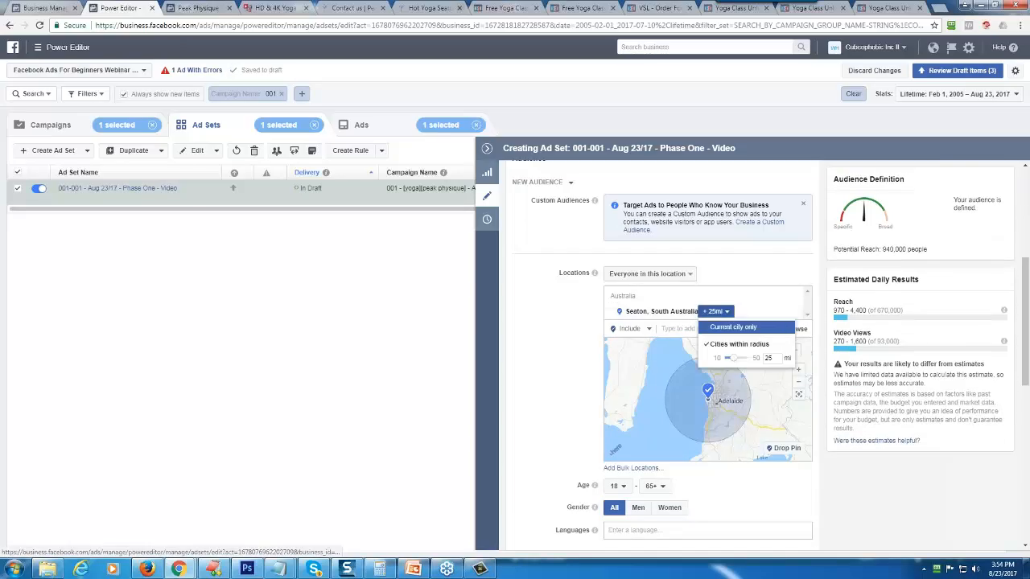
pyautogui.moveTo(732, 364); pyautogui.dragTo(721, 356)
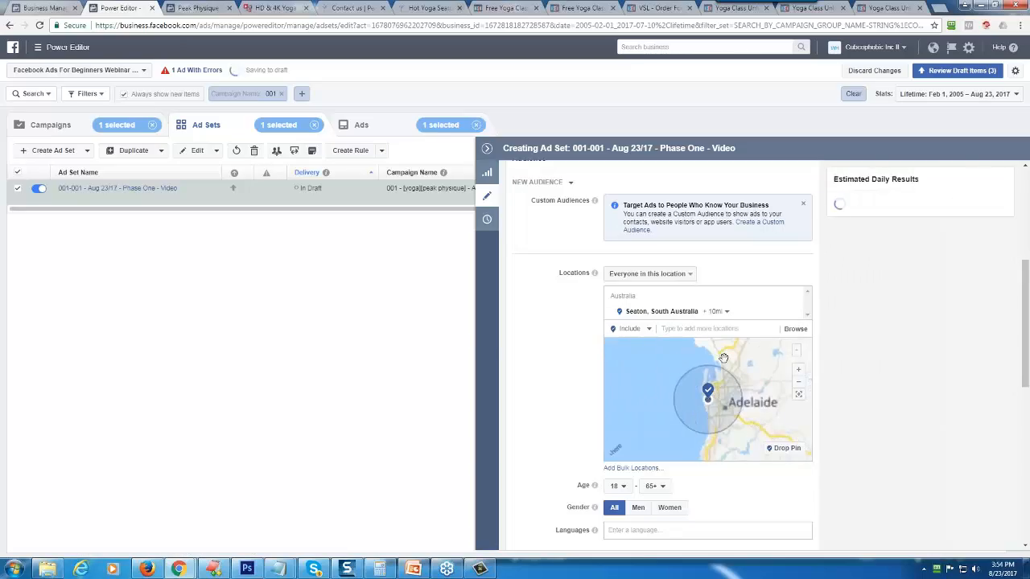
pyautogui.click(724, 312)
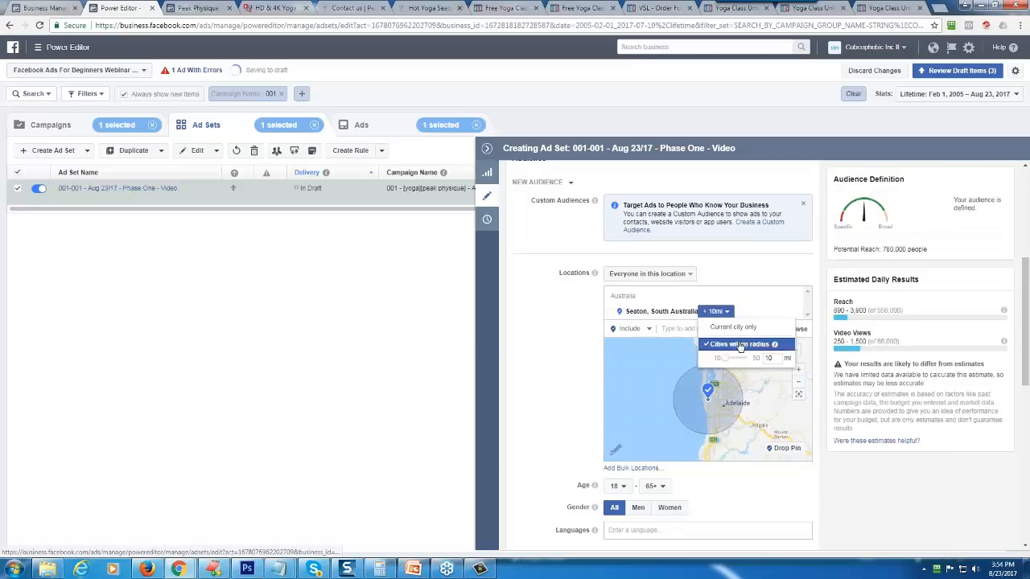
pyautogui.moveTo(723, 361); pyautogui.dragTo(756, 359)
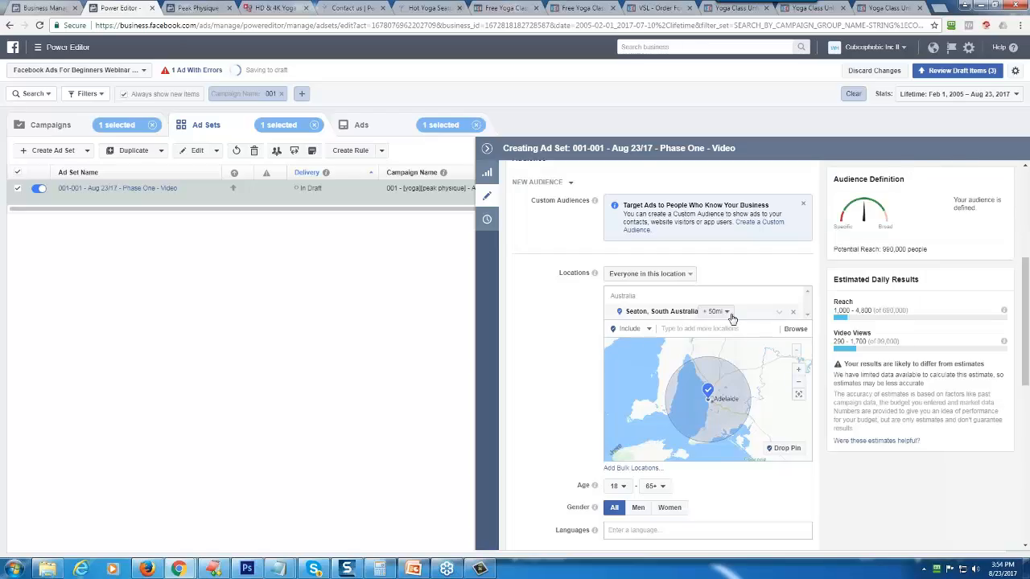
pyautogui.click(716, 311)
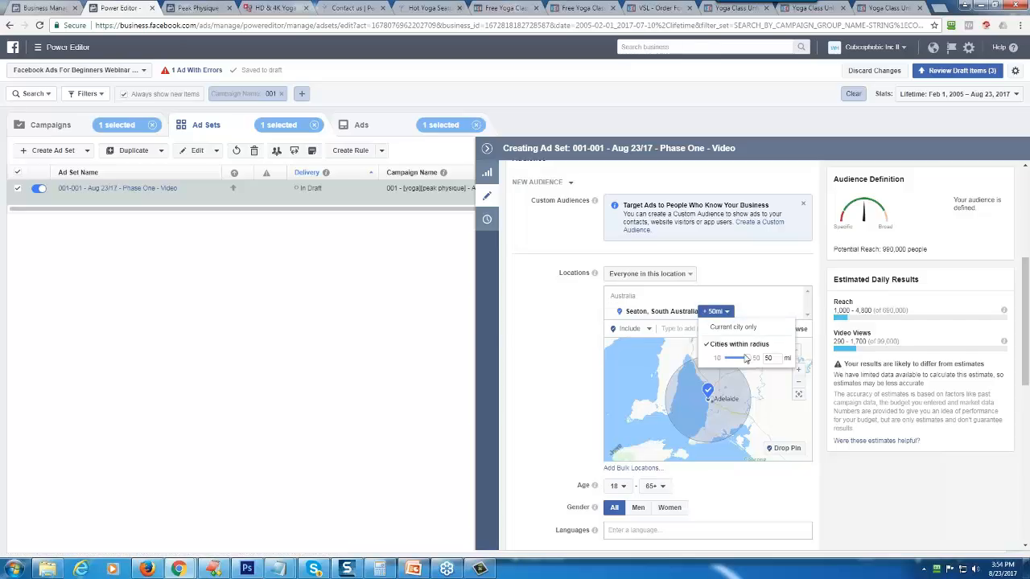
pyautogui.click(567, 352)
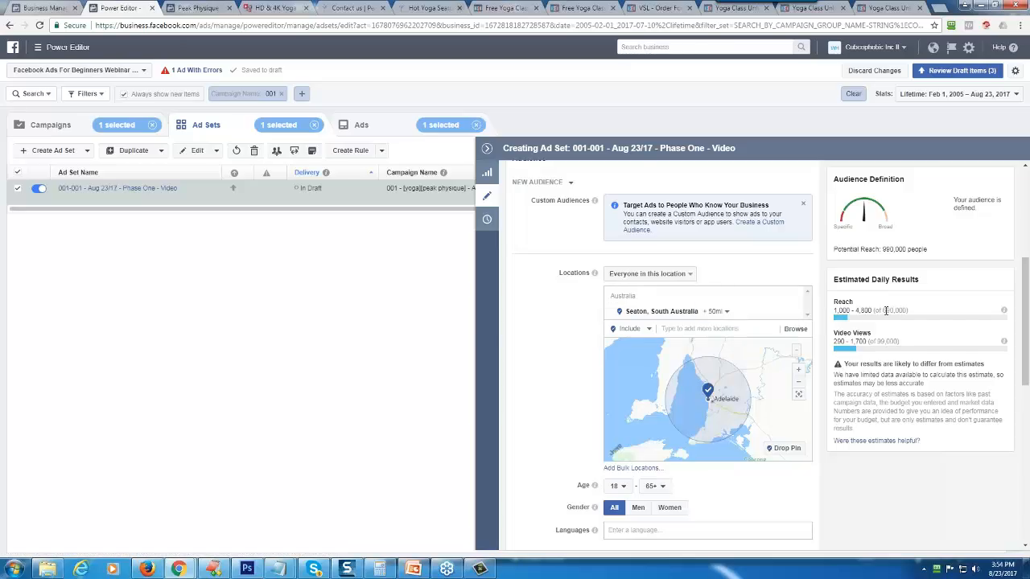
# - Set the targeting radius around Seaton, South Australia, to 25 mi
pyautogui.moveTo(882, 310); pyautogui.dragTo(894, 310)
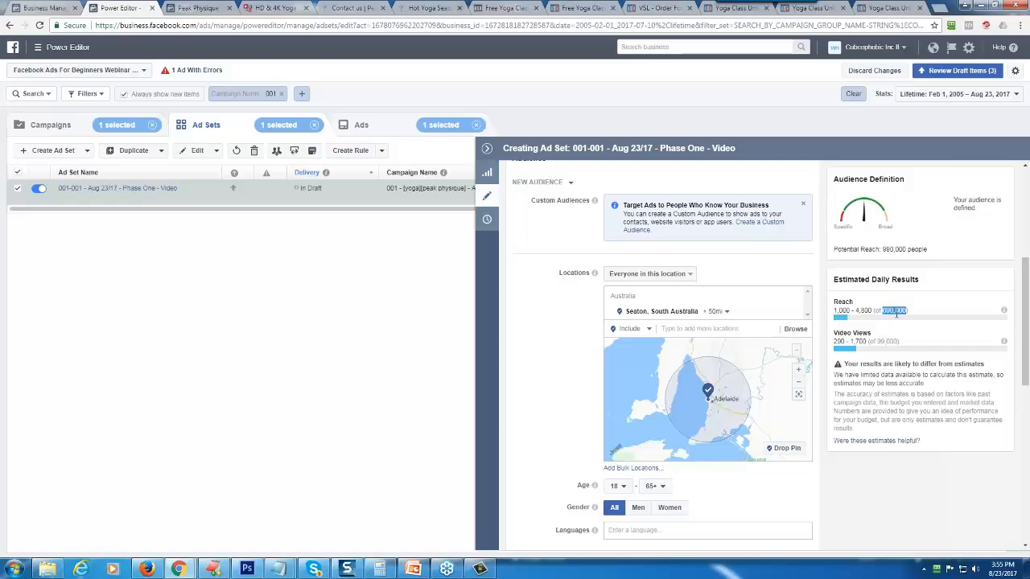
pyautogui.click(718, 312)
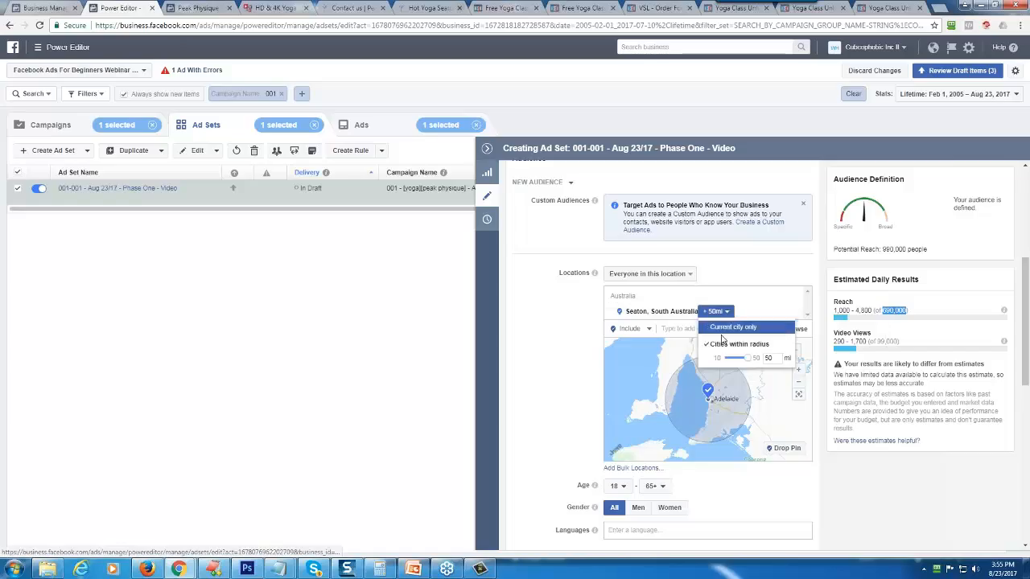
pyautogui.moveTo(747, 358); pyautogui.dragTo(737, 361)
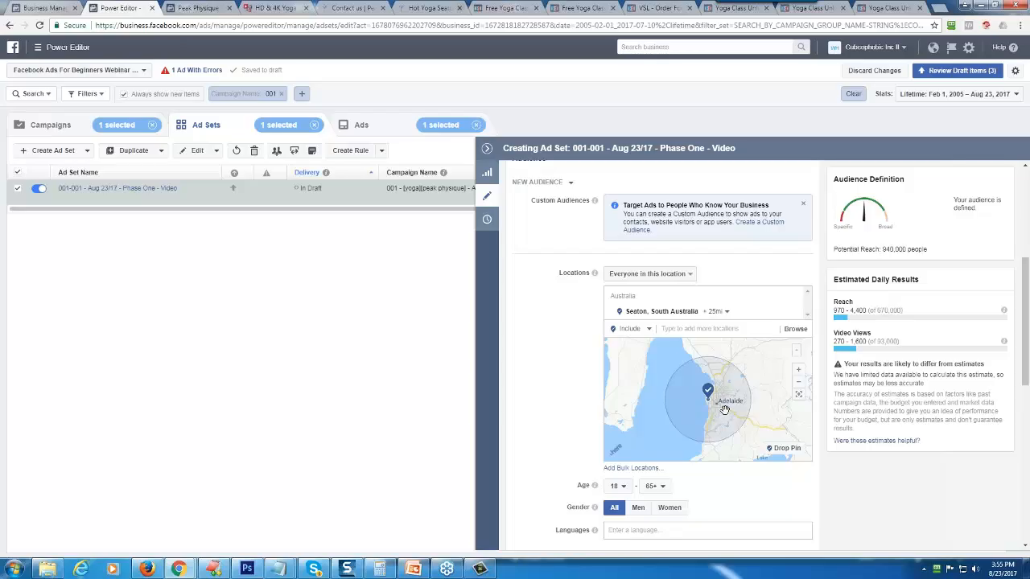
# - Examine the ad set's detailed targeting categories, connection types and Custom Audiences section
pyautogui.scroll(-2, 555, 388)
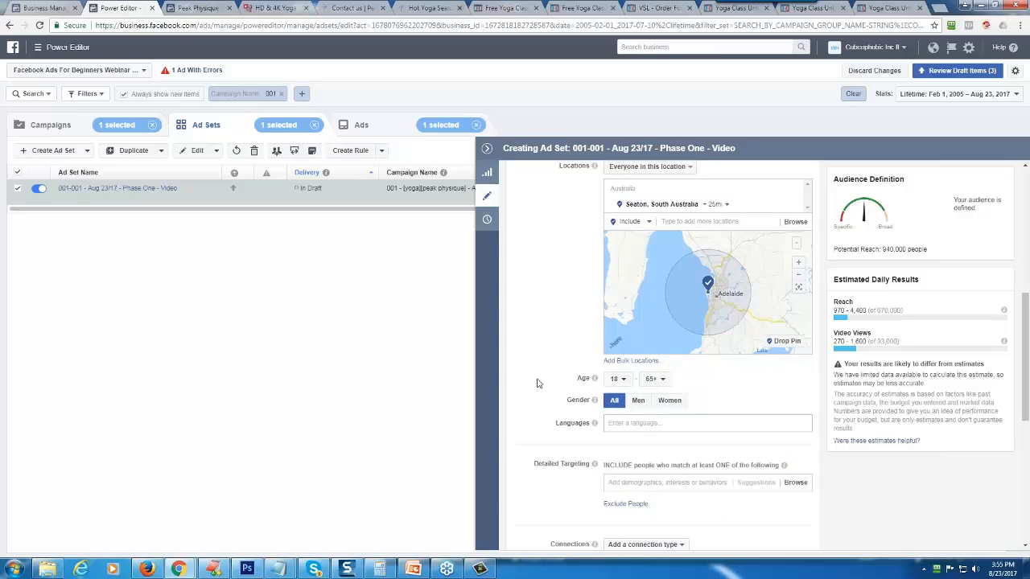
pyautogui.scroll(-2, 538, 384)
pyautogui.scroll(-1, 538, 384)
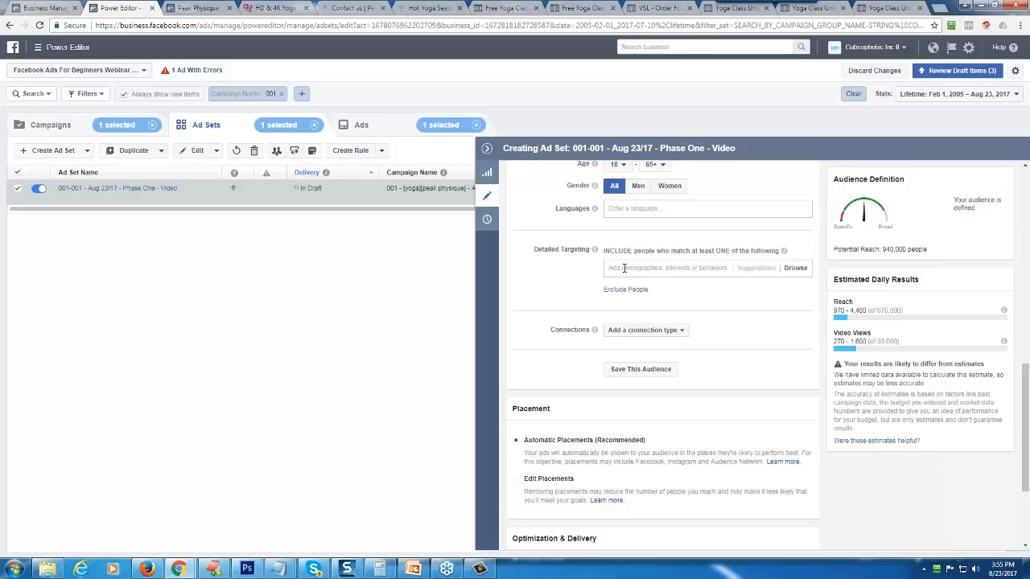
pyautogui.click(620, 268)
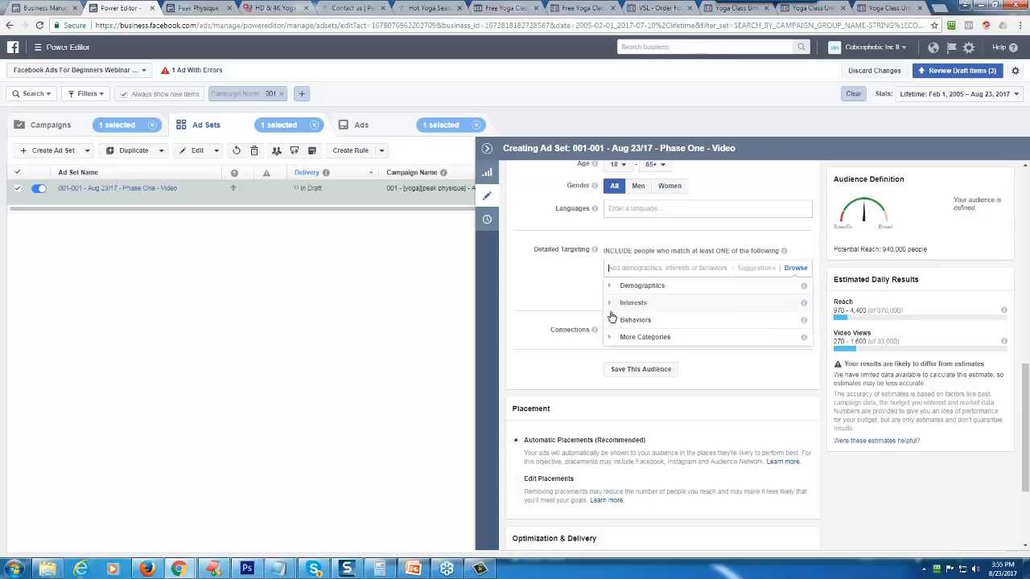
pyautogui.click(556, 265)
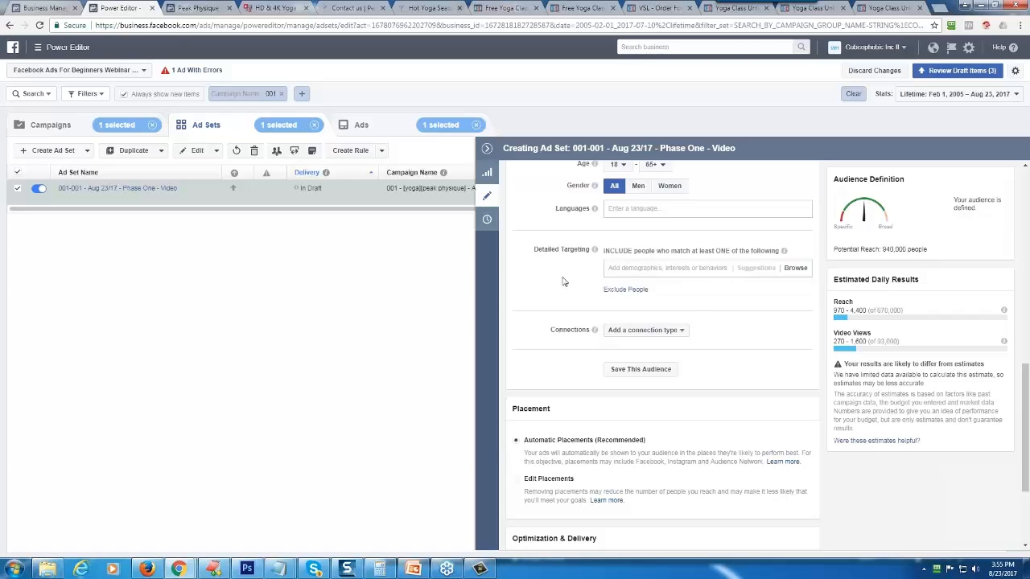
pyautogui.click(628, 330)
pyautogui.moveTo(636, 282)
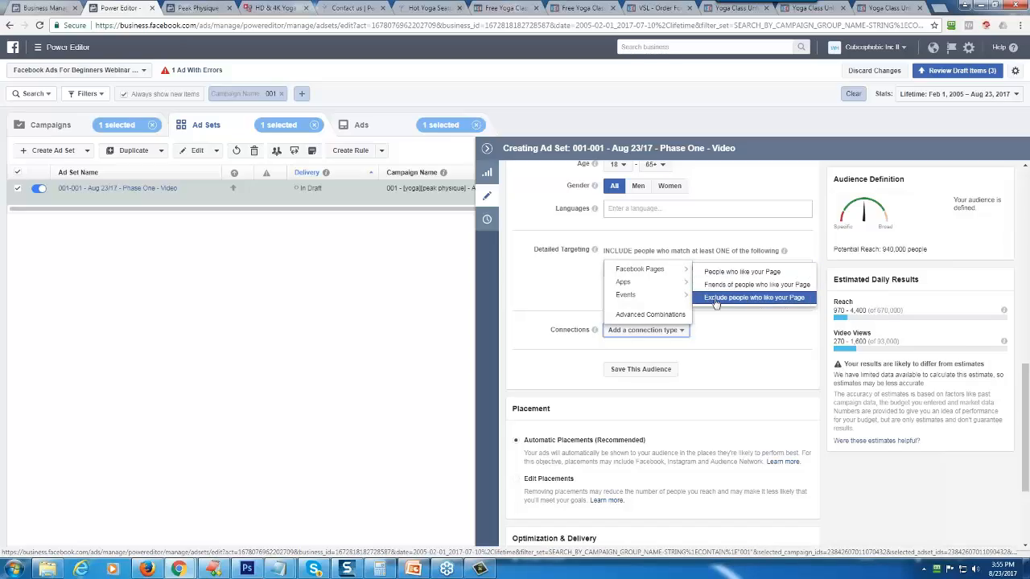
pyautogui.moveTo(667, 289)
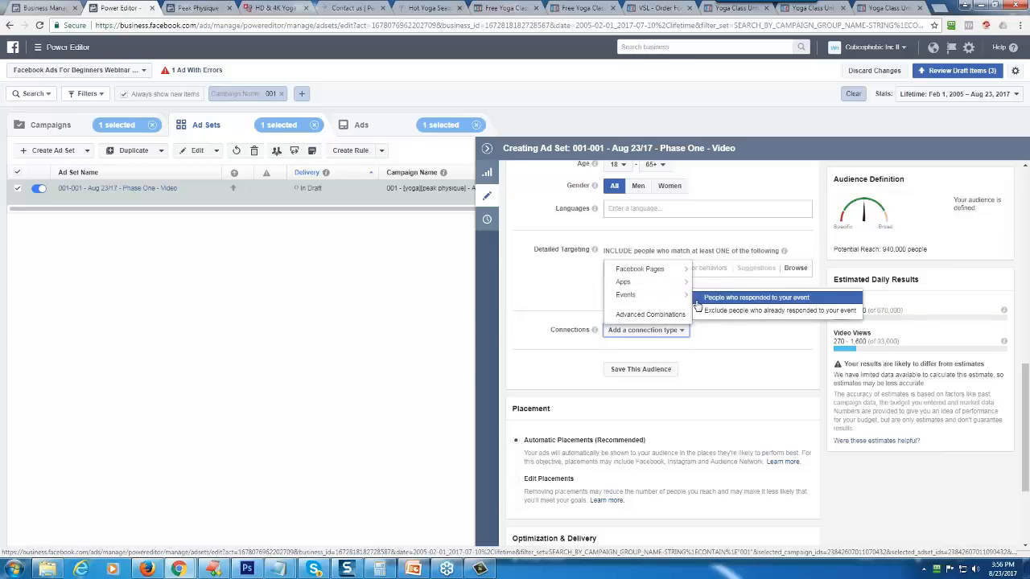
pyautogui.click(565, 286)
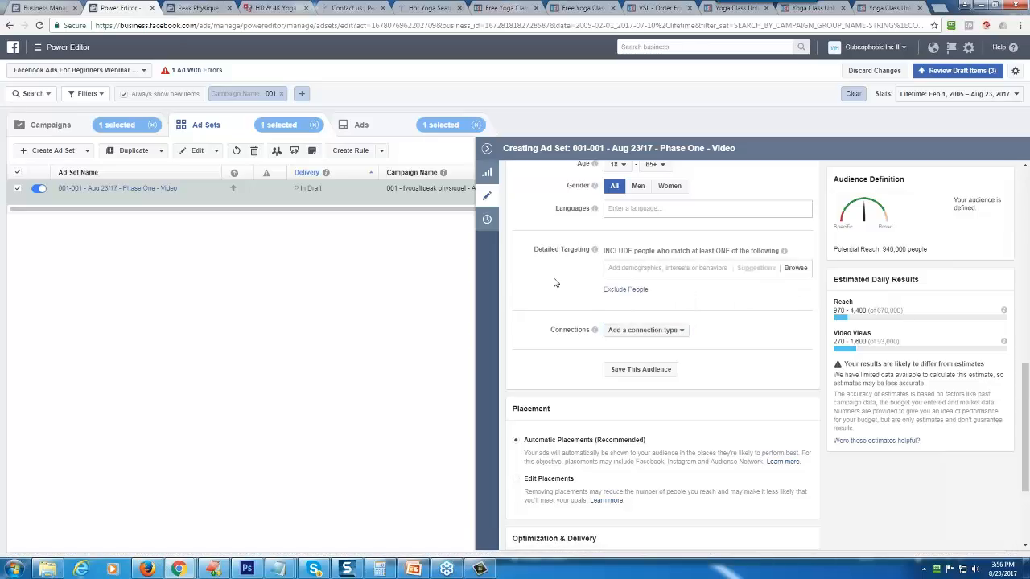
pyautogui.scroll(8, 553, 283)
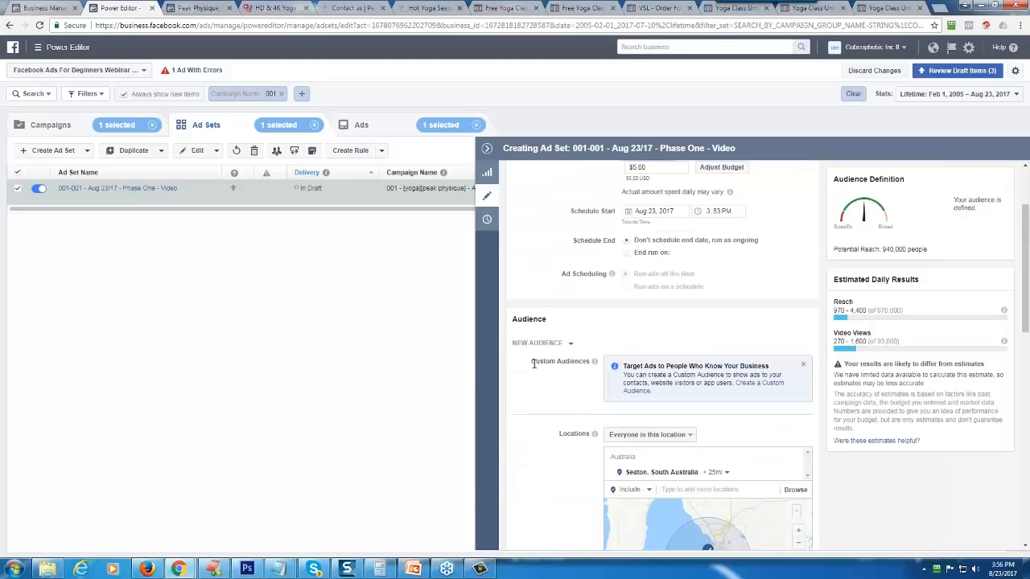
pyautogui.moveTo(544, 365); pyautogui.dragTo(588, 365)
pyautogui.click(567, 387)
pyautogui.scroll(-6, 547, 364)
pyautogui.scroll(3, 542, 269)
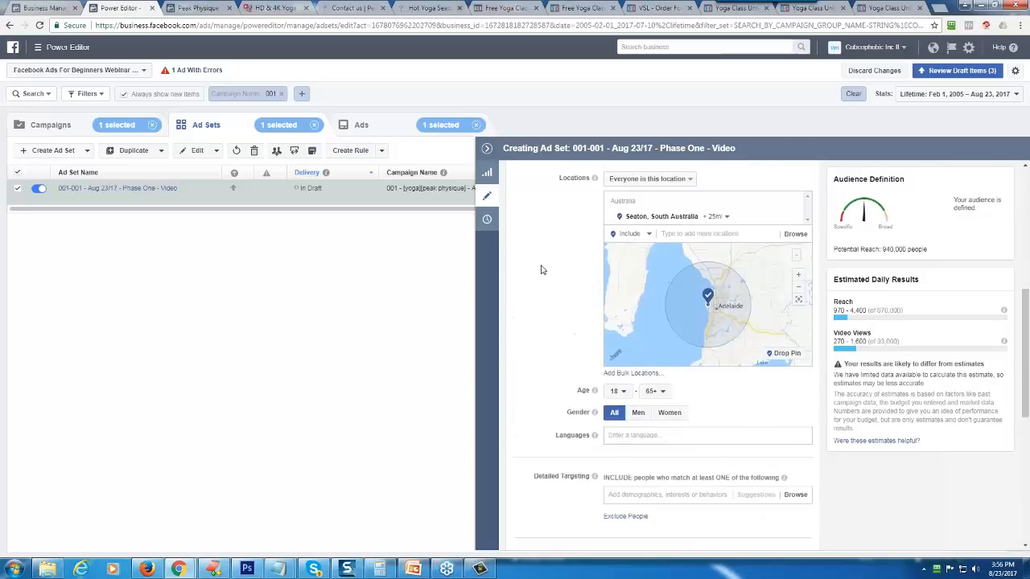
pyautogui.scroll(1, 542, 270)
# - Switch the ad set to Edit Placements and expand the Facebook, Instagram, Audience Network and Messenger platforms
pyautogui.scroll(-5, 549, 302)
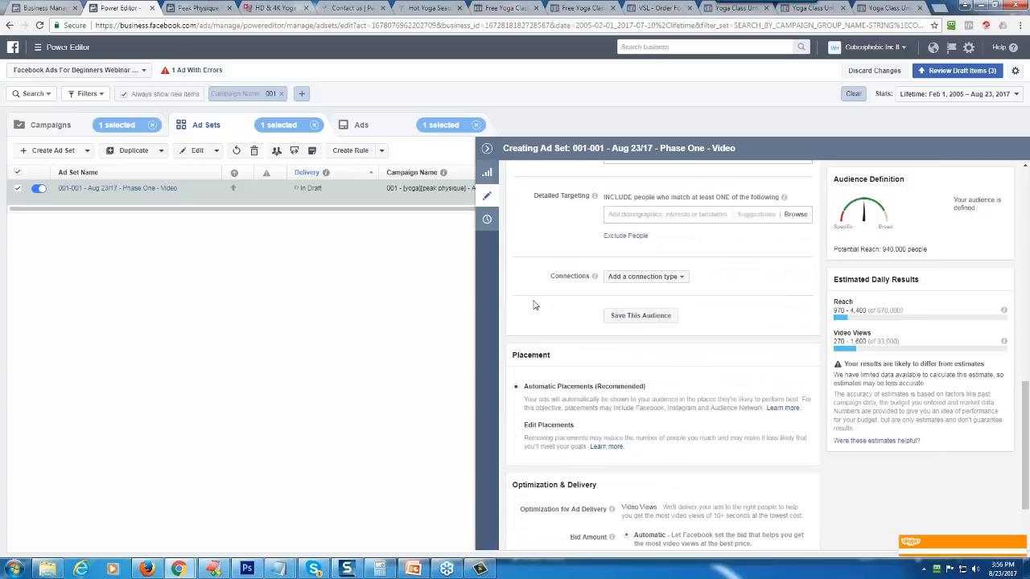
pyautogui.scroll(-2, 533, 305)
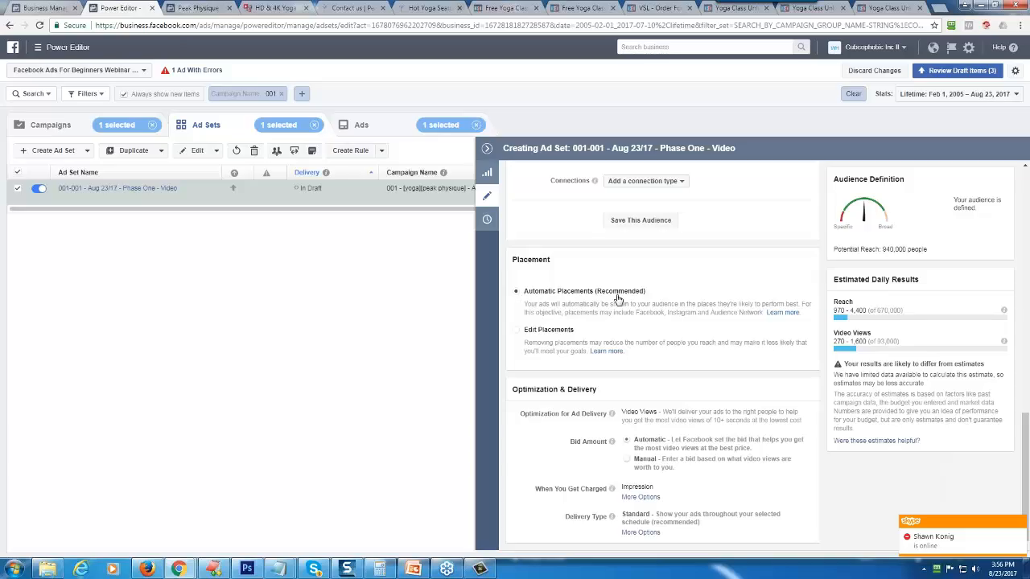
pyautogui.click(546, 336)
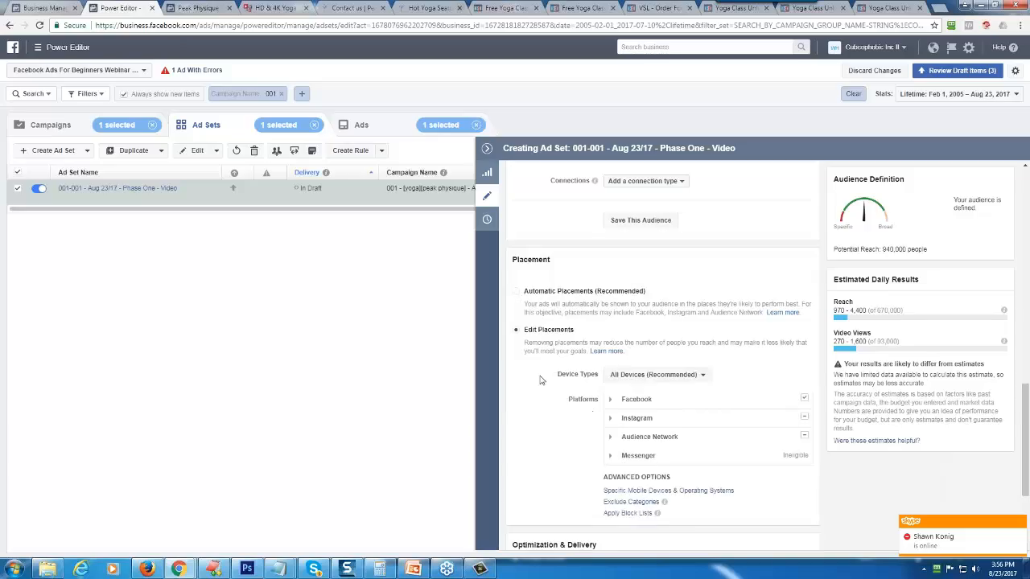
pyautogui.scroll(-2, 540, 379)
pyautogui.scroll(1, 563, 354)
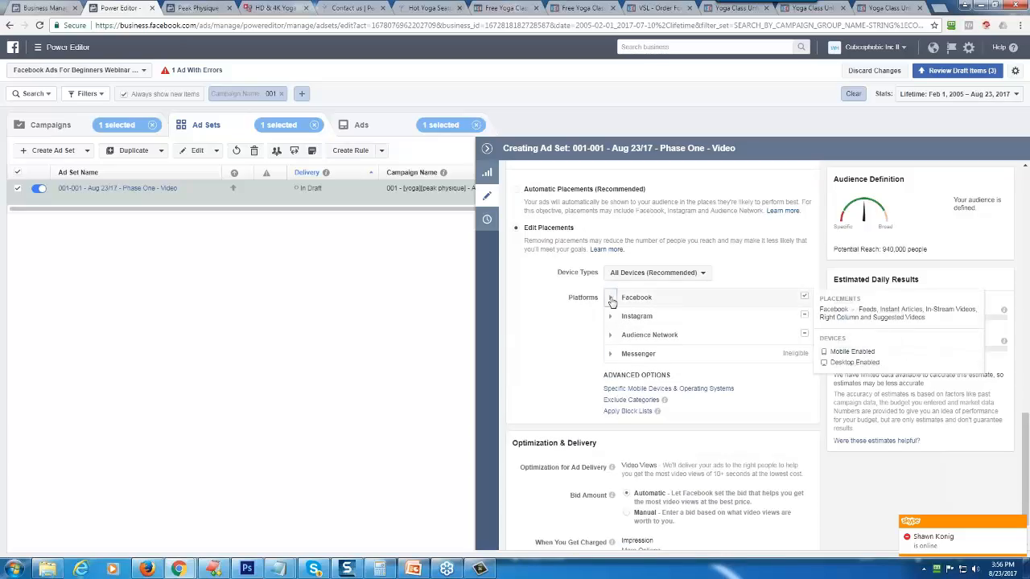
pyautogui.click(610, 297)
pyautogui.click(609, 404)
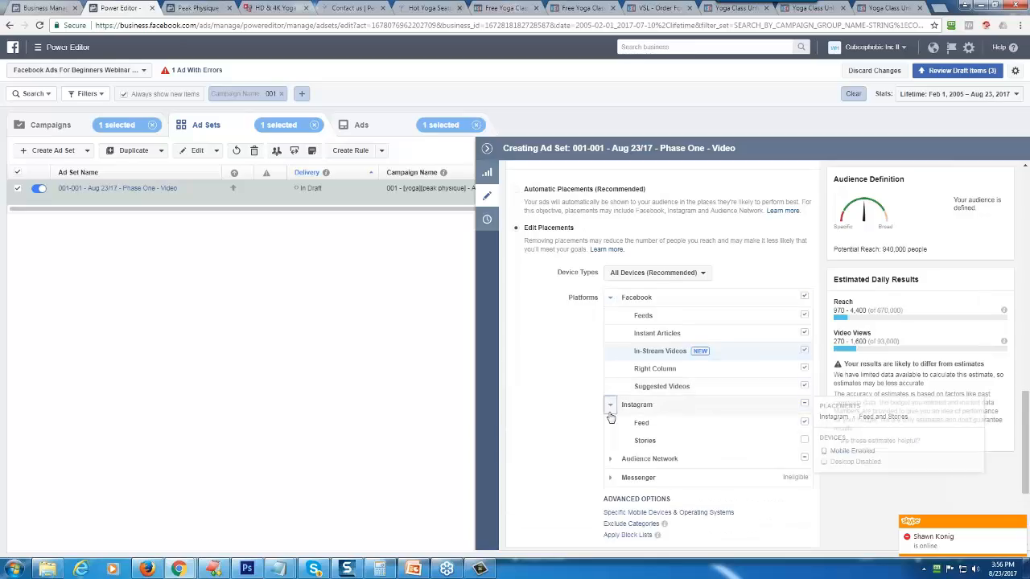
pyautogui.click(610, 458)
pyautogui.scroll(-1, 565, 466)
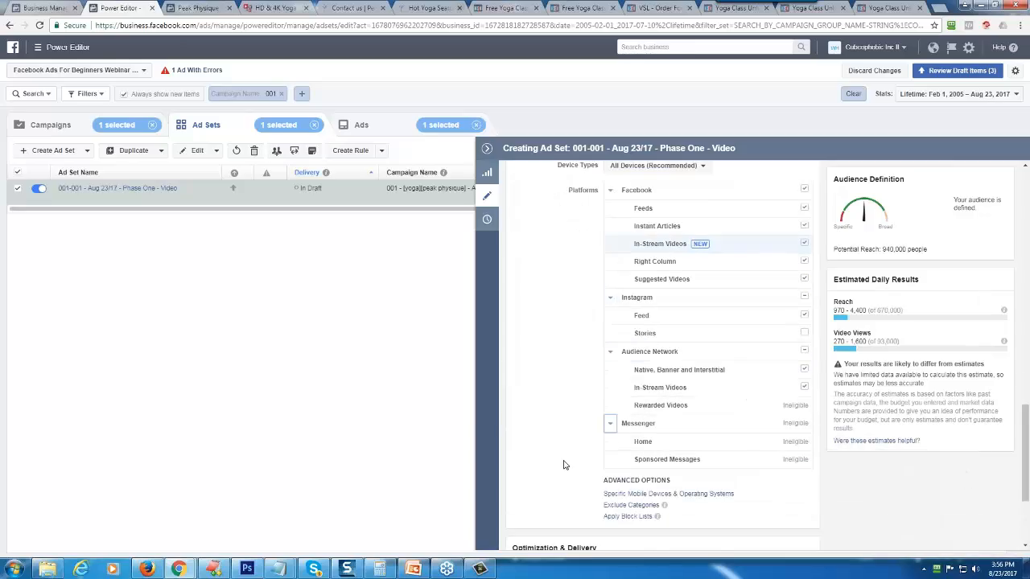
pyautogui.click(610, 423)
# - Exclude both selected Audience Network placements, the Instagram feed, and Facebook's Right Column and Instant Articles from the ad set
pyautogui.moveTo(782, 438)
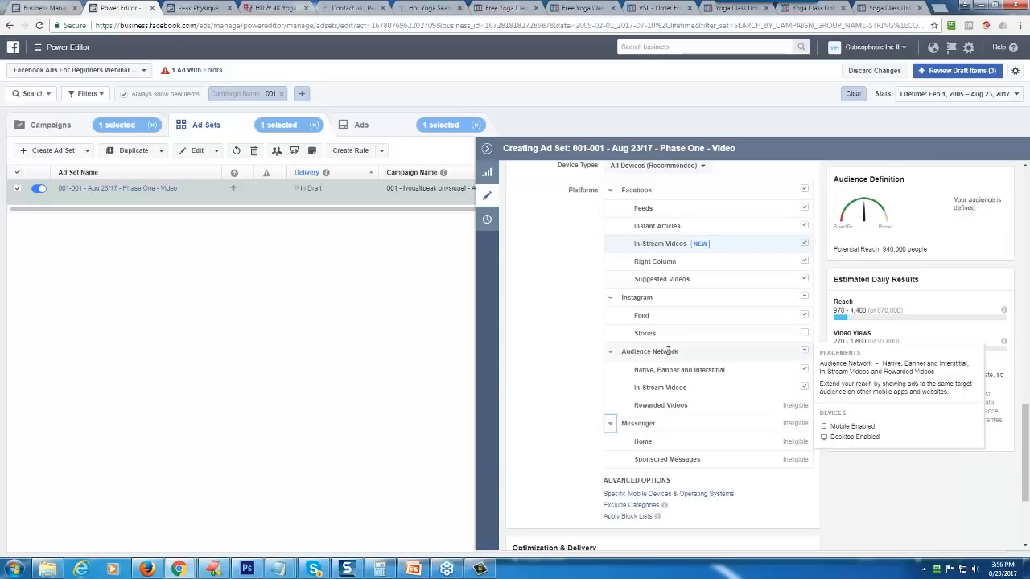
pyautogui.click(804, 389)
pyautogui.click(803, 369)
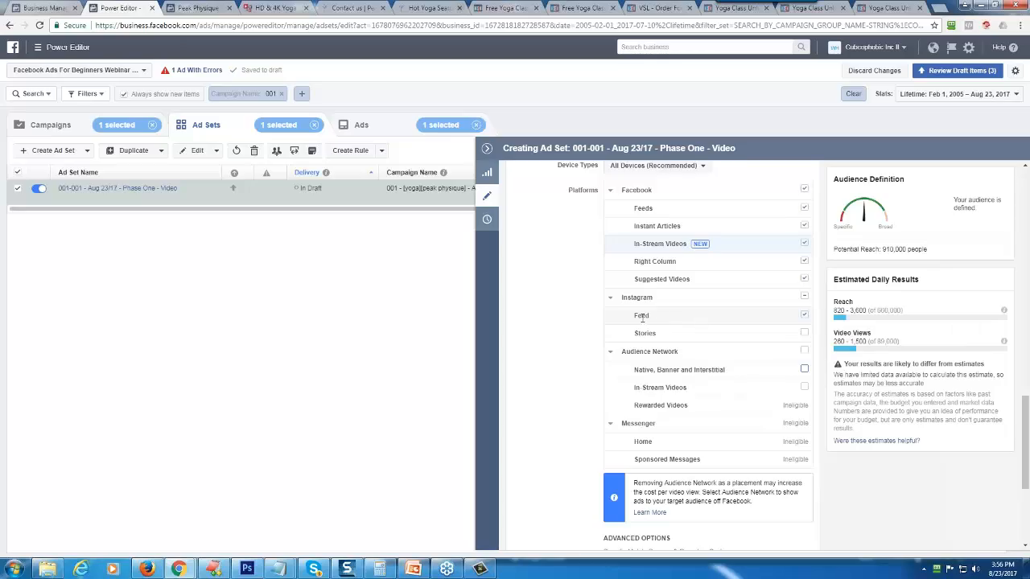
pyautogui.click(760, 316)
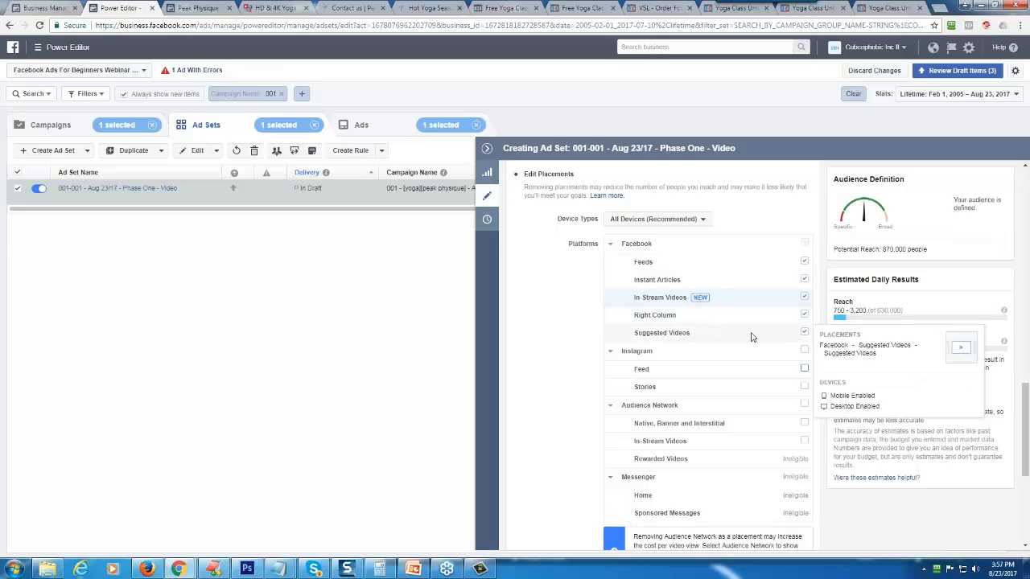
pyautogui.click(804, 315)
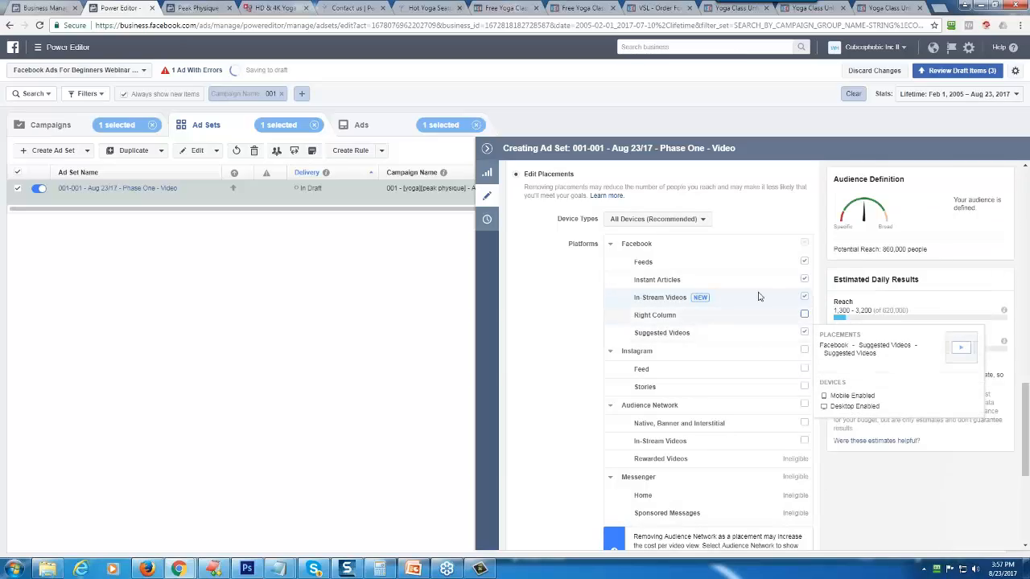
pyautogui.click(803, 279)
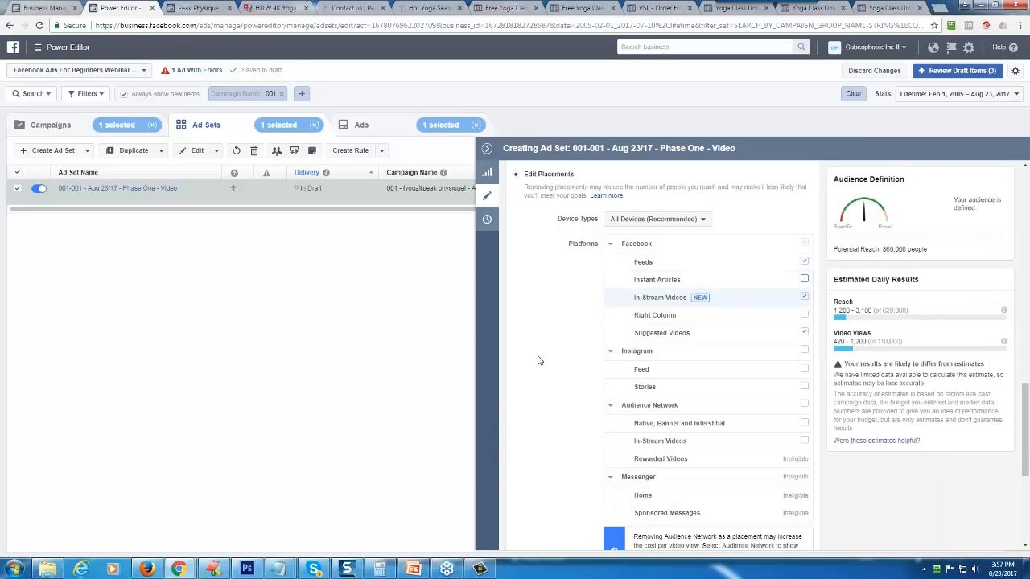
pyautogui.scroll(-3, 538, 361)
pyautogui.scroll(4, 538, 361)
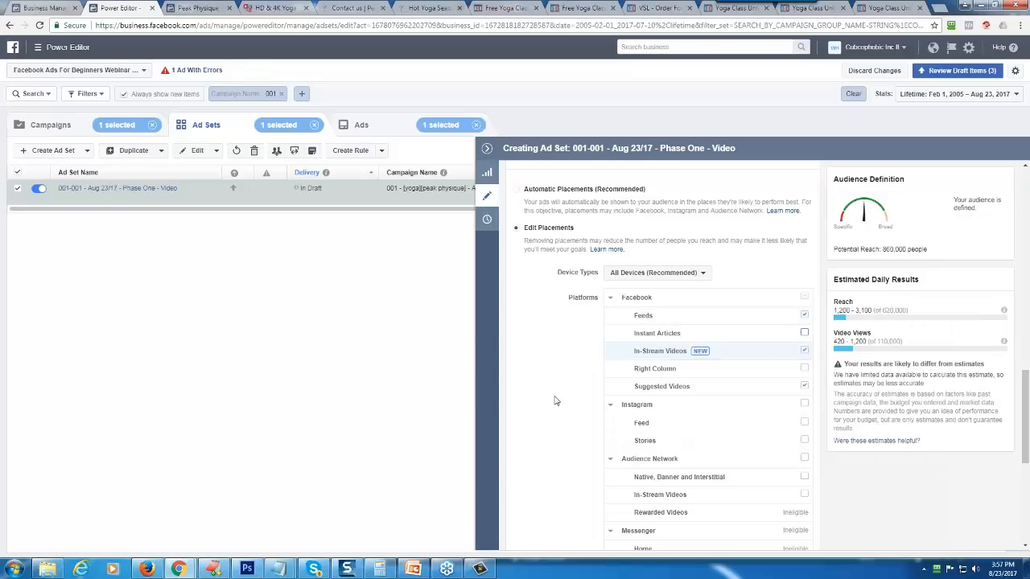
# - Check the ad set's Optimization & Delivery settings and copy the ad set's full name
pyautogui.scroll(-4, 555, 400)
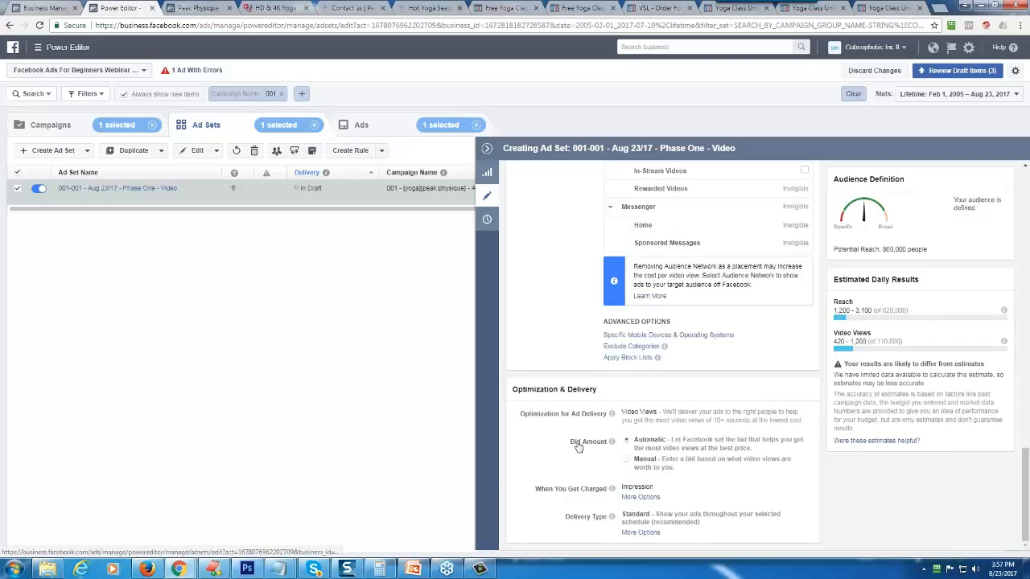
pyautogui.moveTo(611, 442)
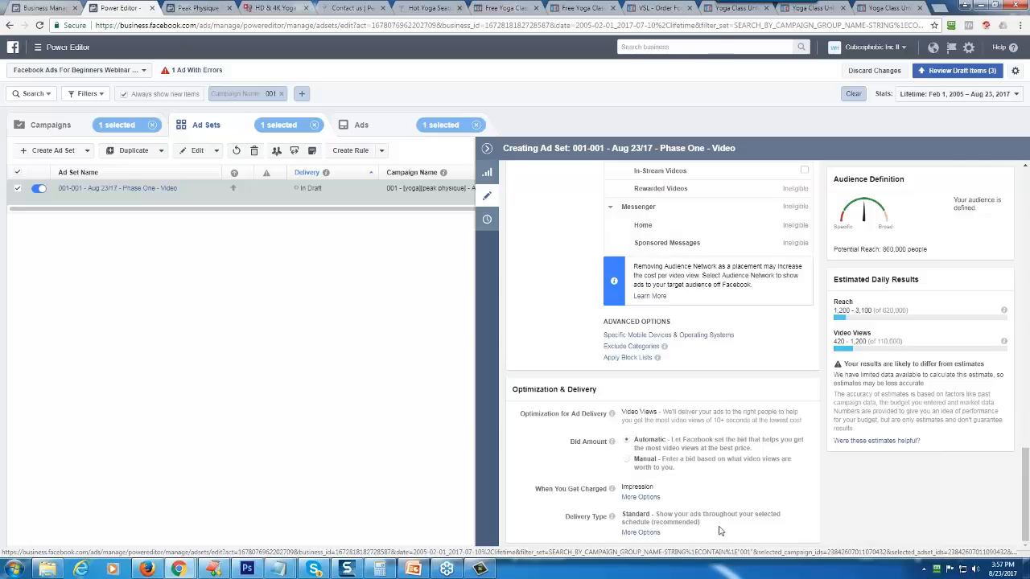
pyautogui.scroll(15, 644, 524)
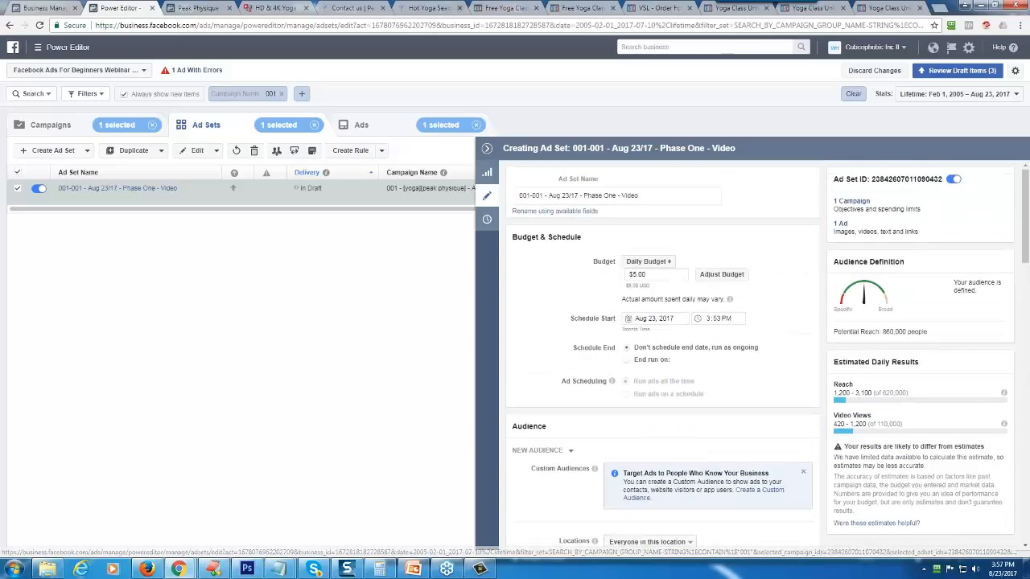
pyautogui.tripleClick(555, 196)
pyautogui.rightClick(558, 196)
pyautogui.click(582, 218)
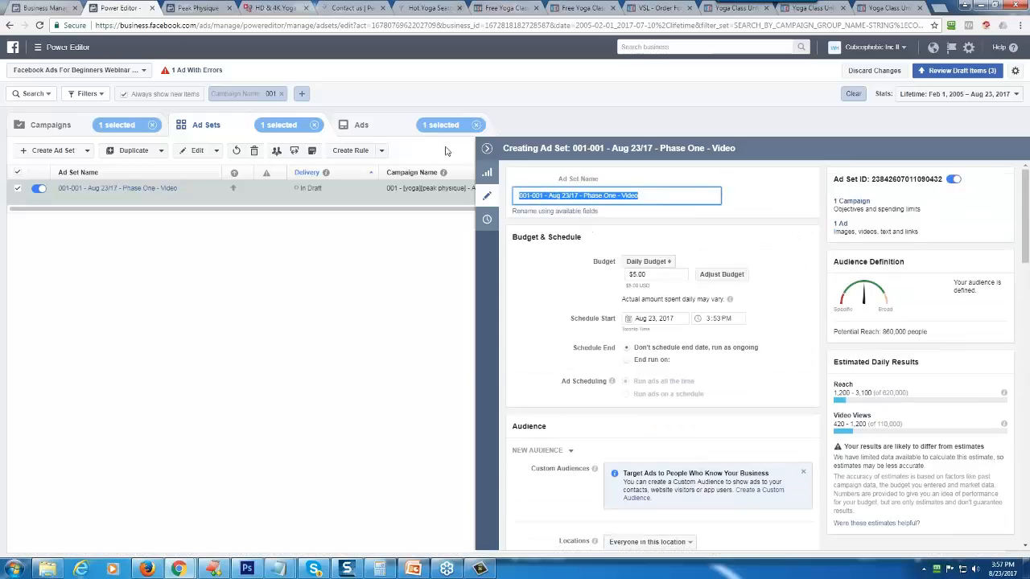
# - Open the draft campaign's ad and check that its destination page is Peak Physique Hot Yoga
pyautogui.click(361, 126)
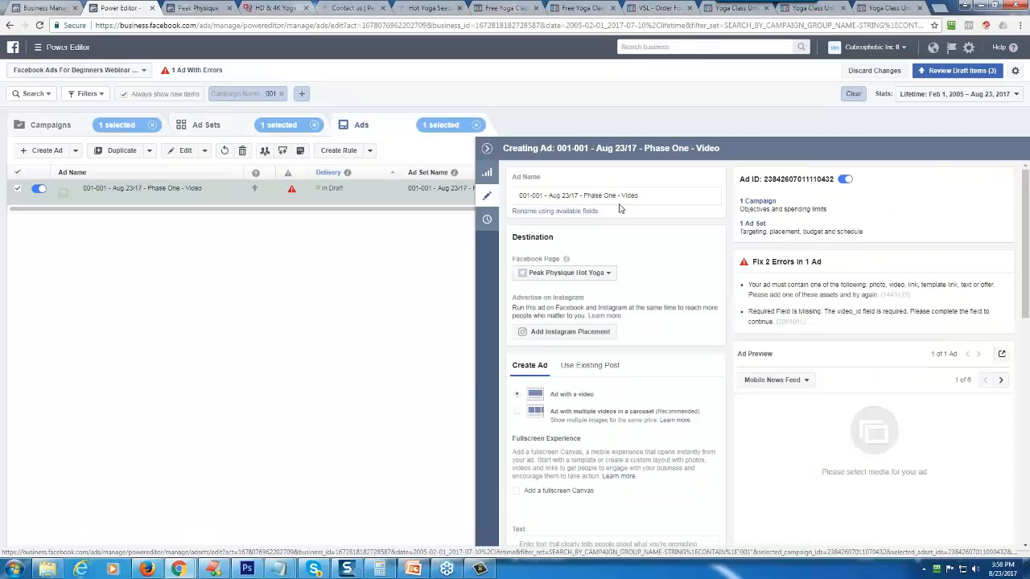
pyautogui.moveTo(294, 193)
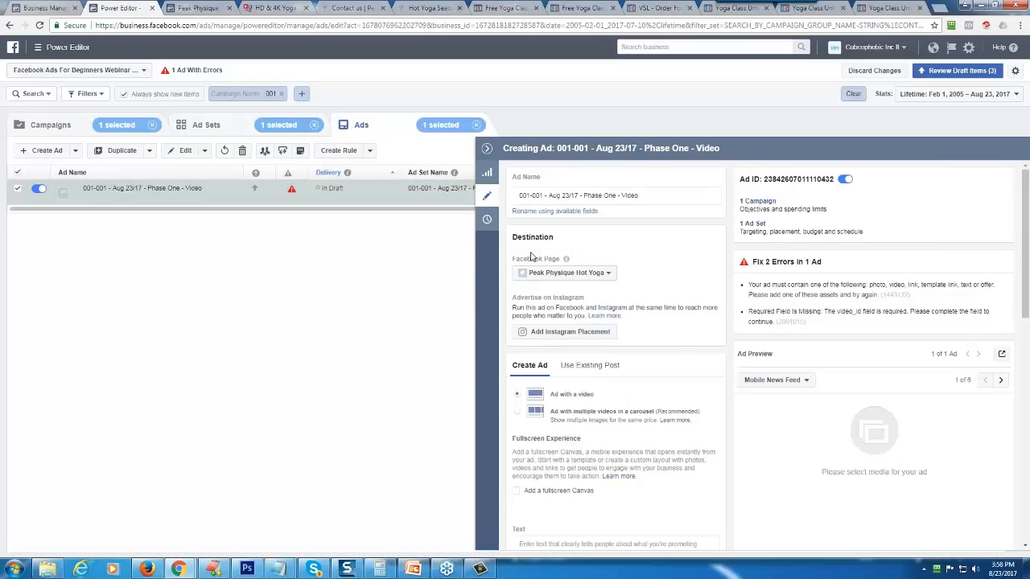
pyautogui.click(566, 273)
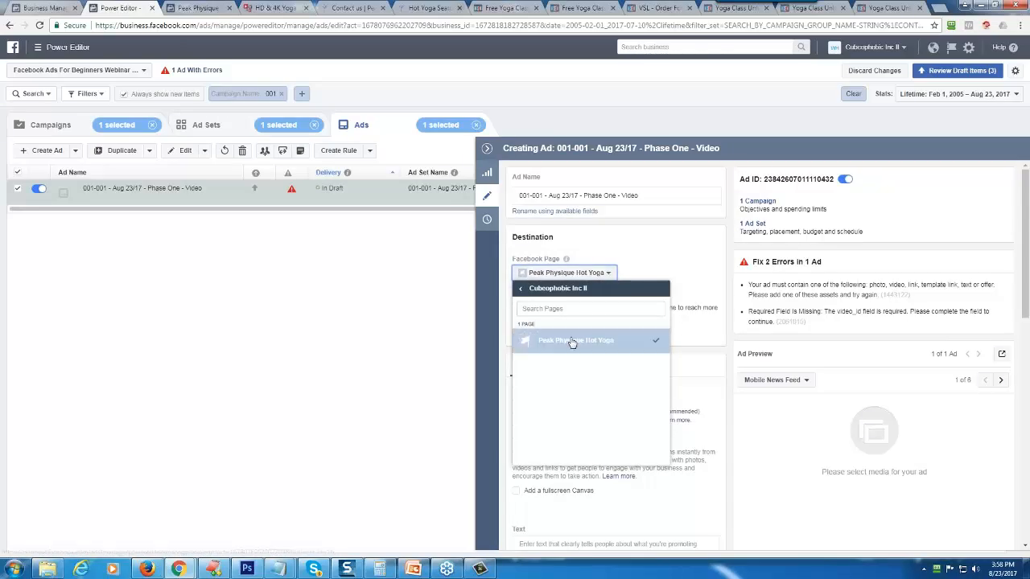
pyautogui.click(678, 244)
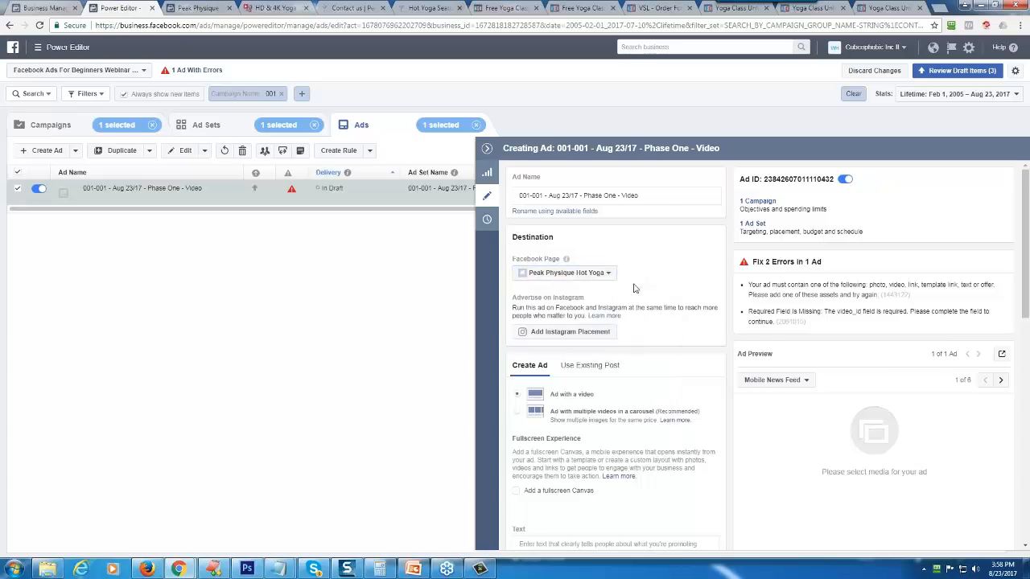
# - Choose the Peak Physique Yoga video from the library as the ad's video
pyautogui.scroll(-1, 636, 338)
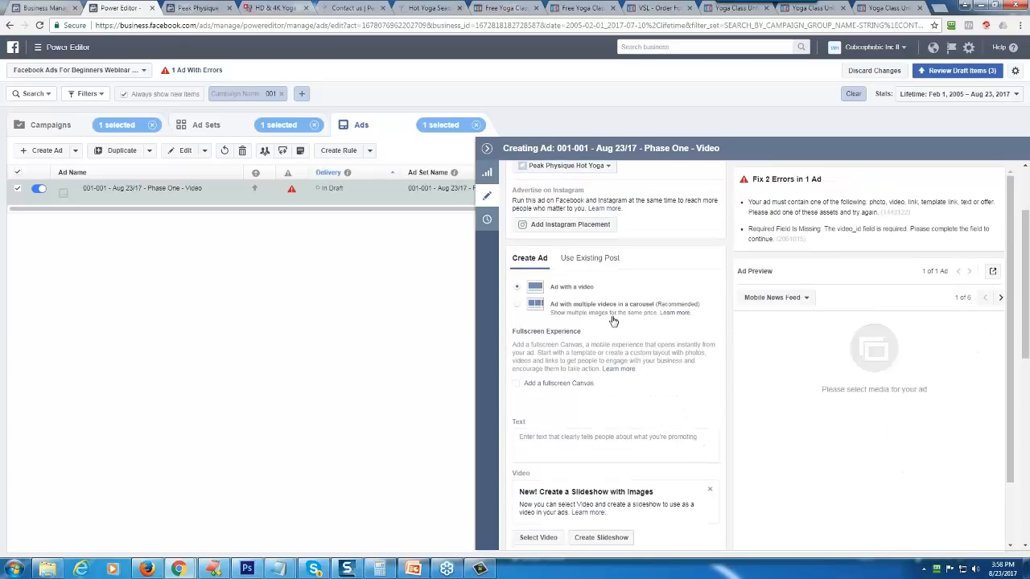
pyautogui.scroll(-1, 613, 320)
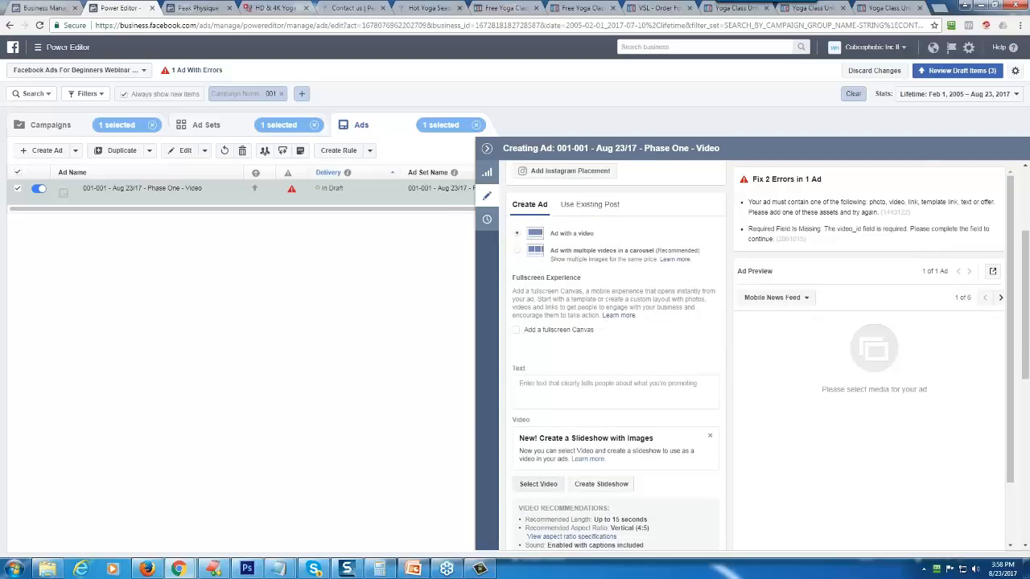
pyautogui.click(538, 484)
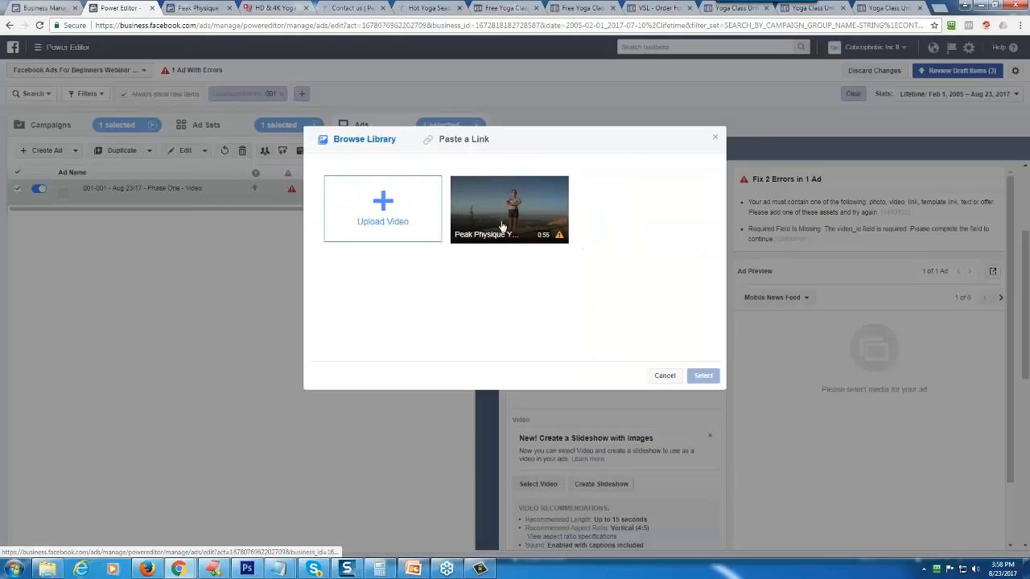
pyautogui.click(501, 226)
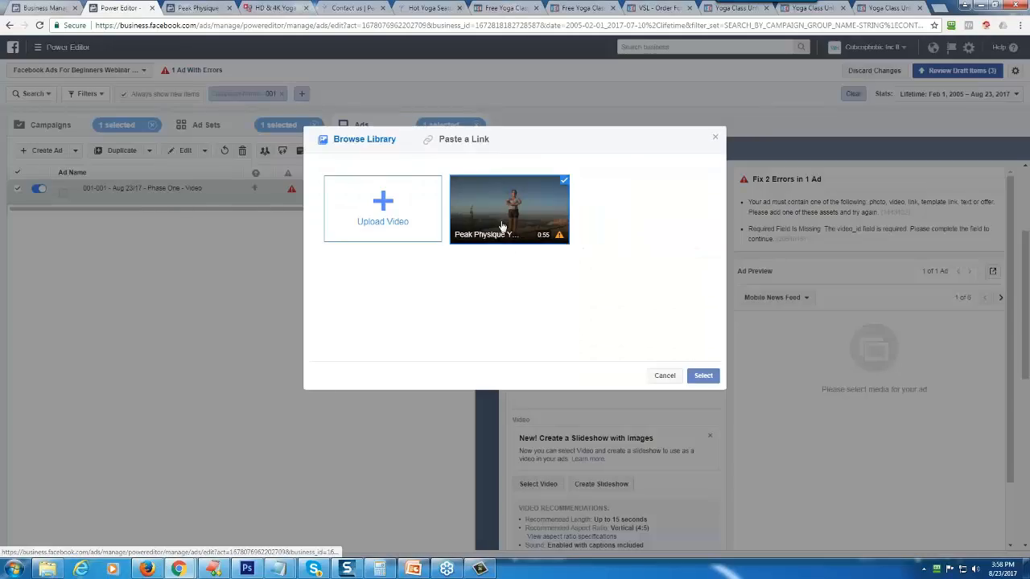
pyautogui.click(704, 377)
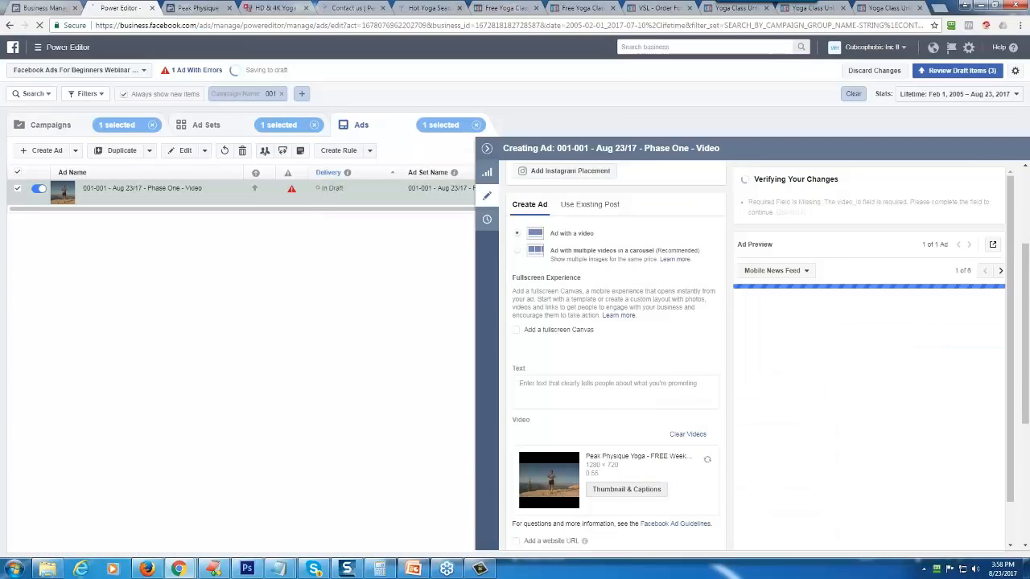
# - Begin the ad text with "Do You Love Yoga? Want A Free Week Of Classes On Us?"
pyautogui.click(562, 390)
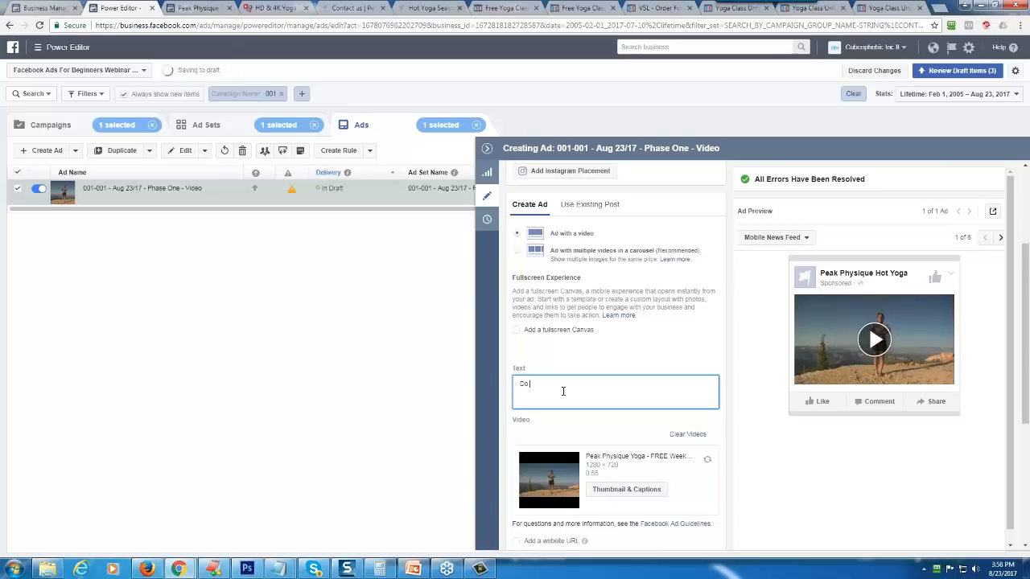
pyautogui.press('BackSpace')
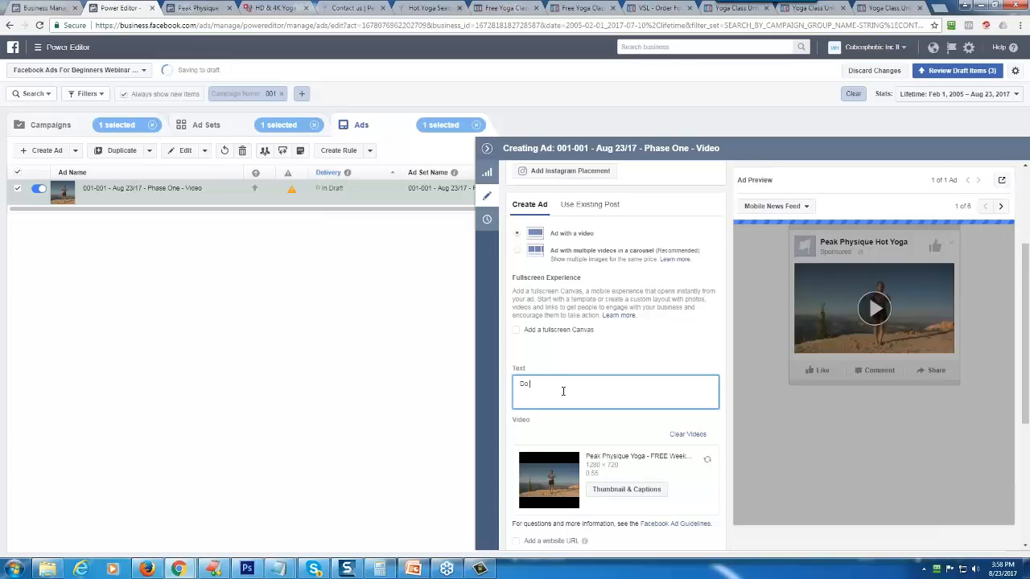
pyautogui.write('You Love ')
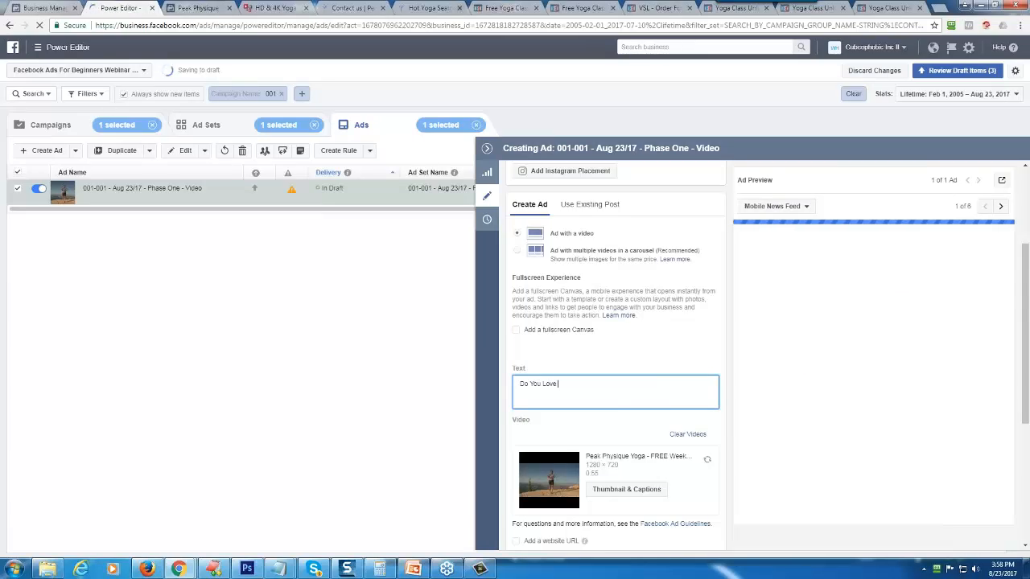
pyautogui.write('Yo')
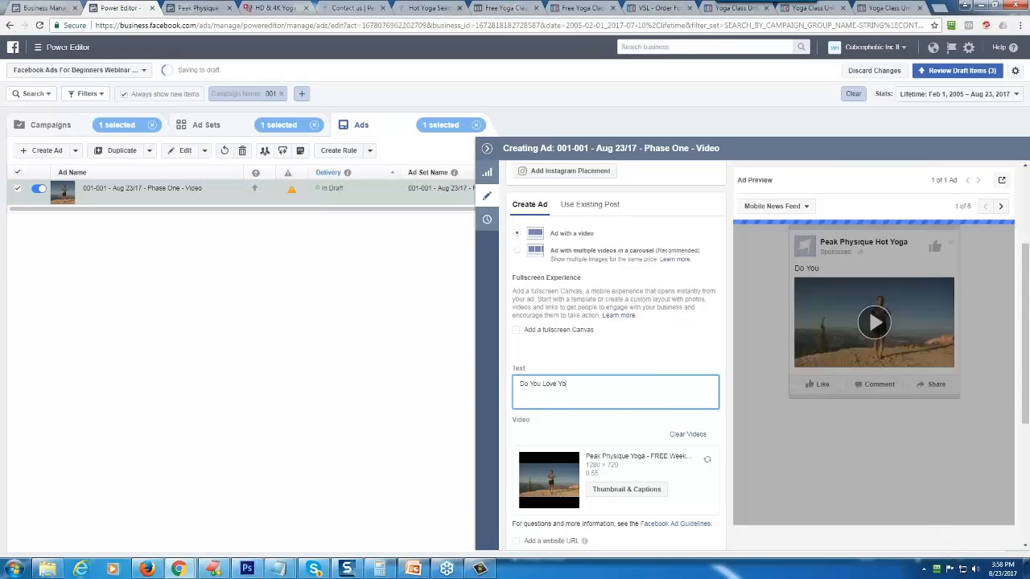
pyautogui.write('ga?  Want')
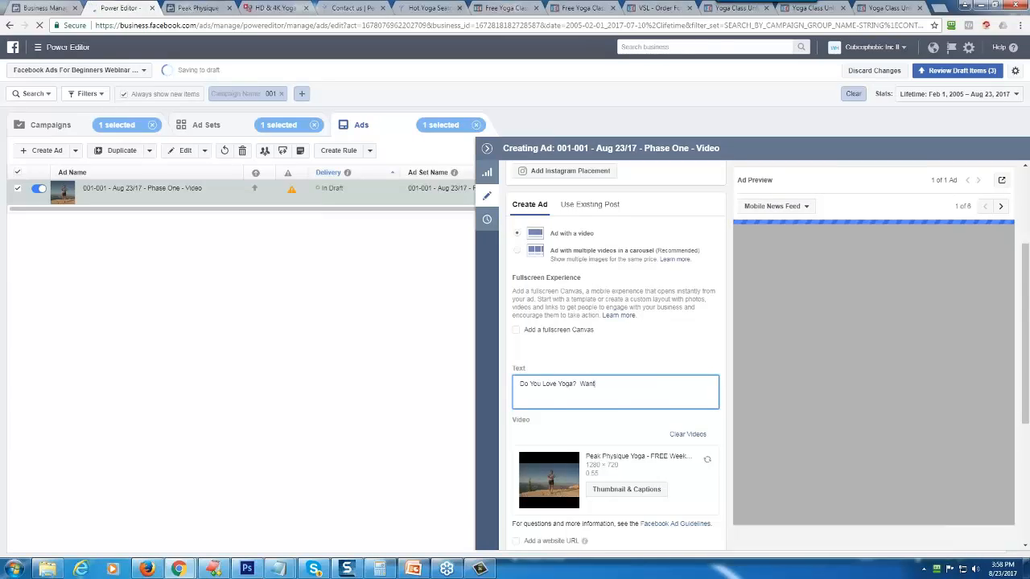
pyautogui.write(' A Free Week')
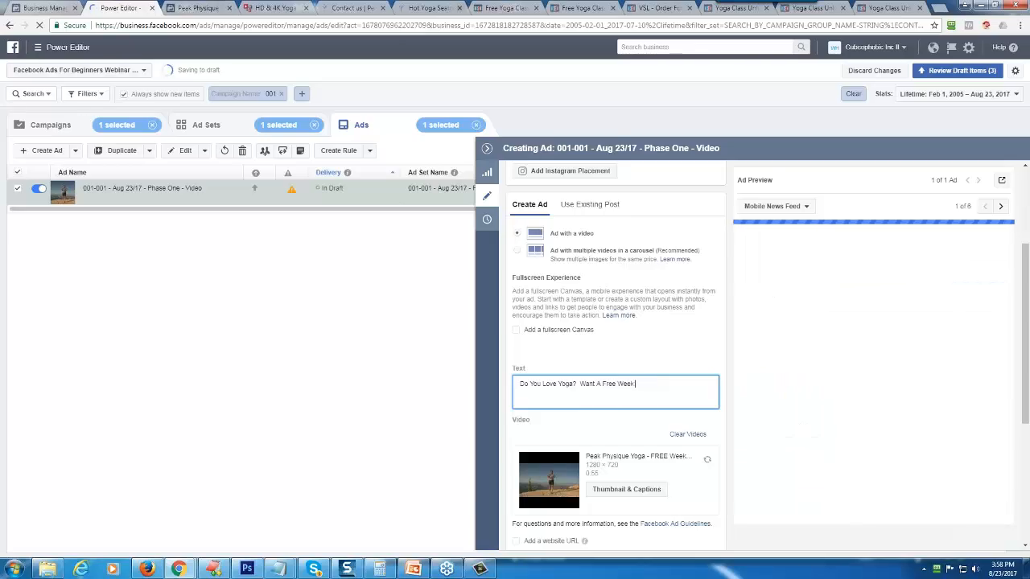
pyautogui.write(' o O')
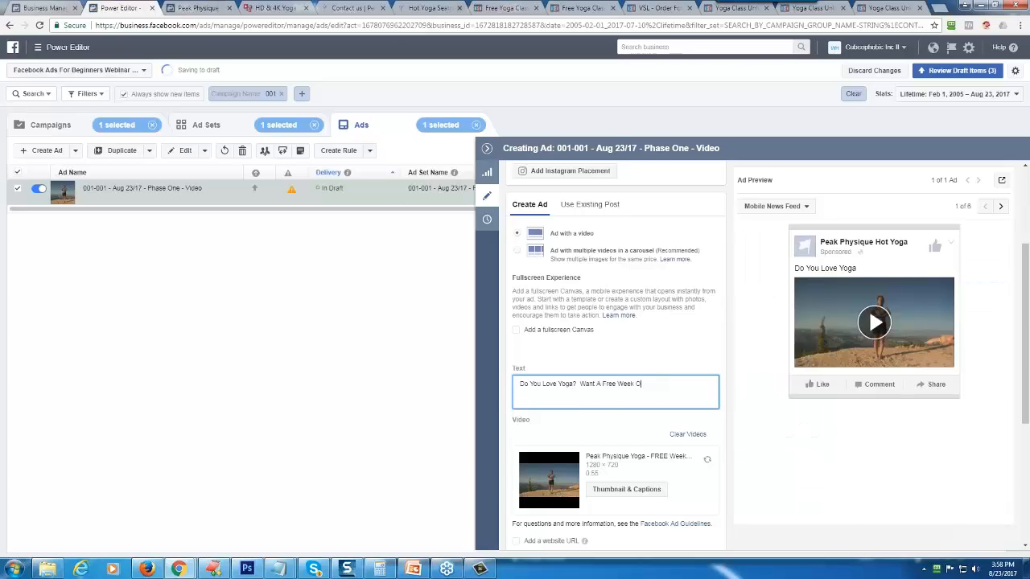
pyautogui.write('f Classes On')
pyautogui.press('BackSpace')
pyautogui.press('BackSpace')
pyautogui.press('BackSpace')
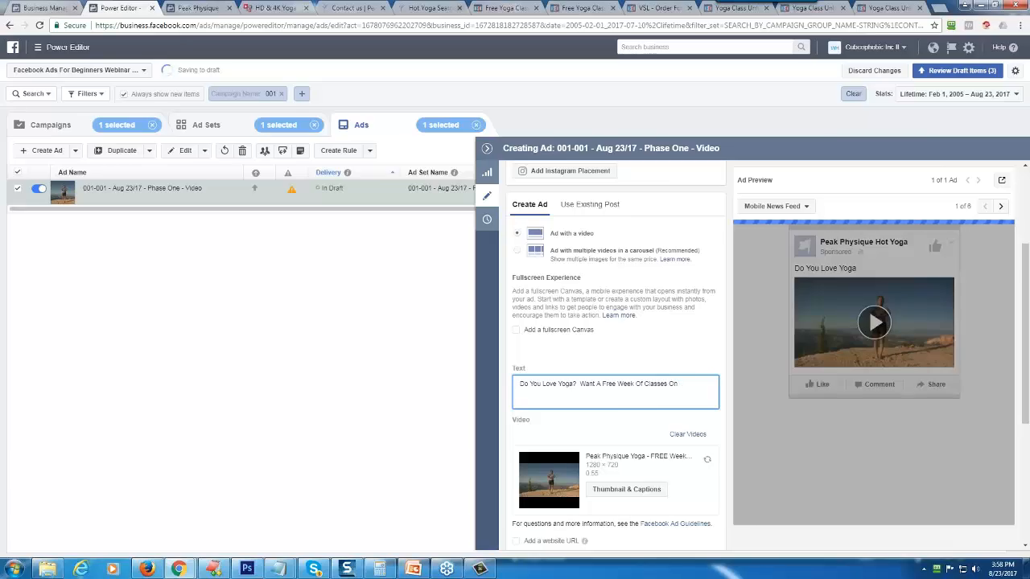
pyautogui.write('Us?')
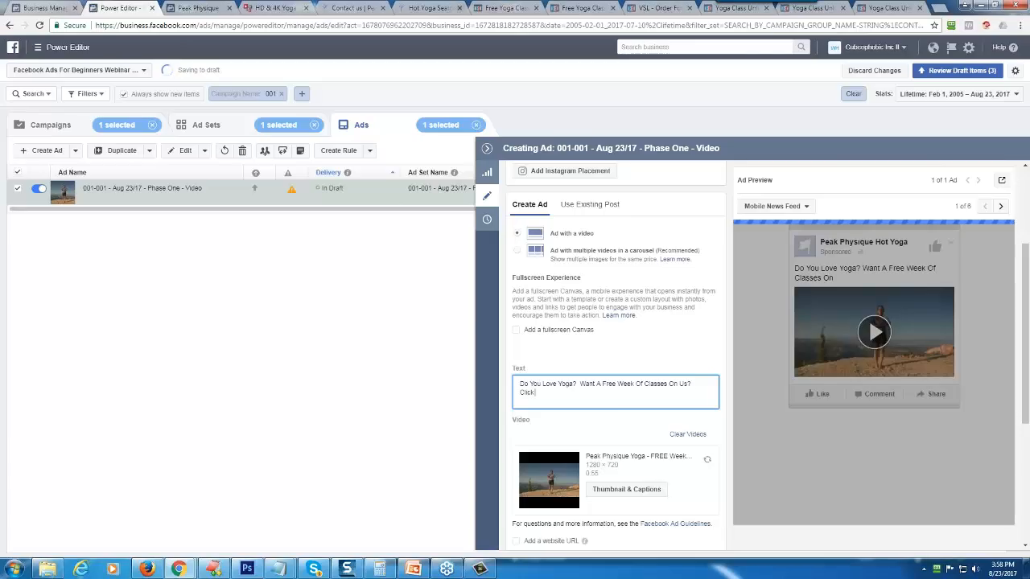
pyautogui.write(' Click The')
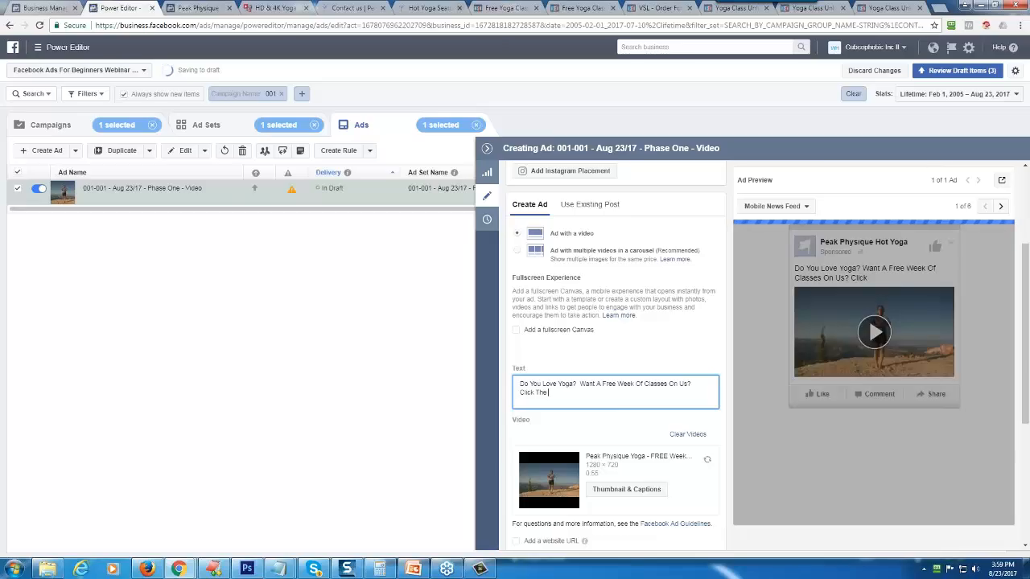
# - Add a separate paragraph "Click Here For A Free Week Of Yoga -->" to the ad text and paste the copied name after it
pyautogui.press('BackSpace')
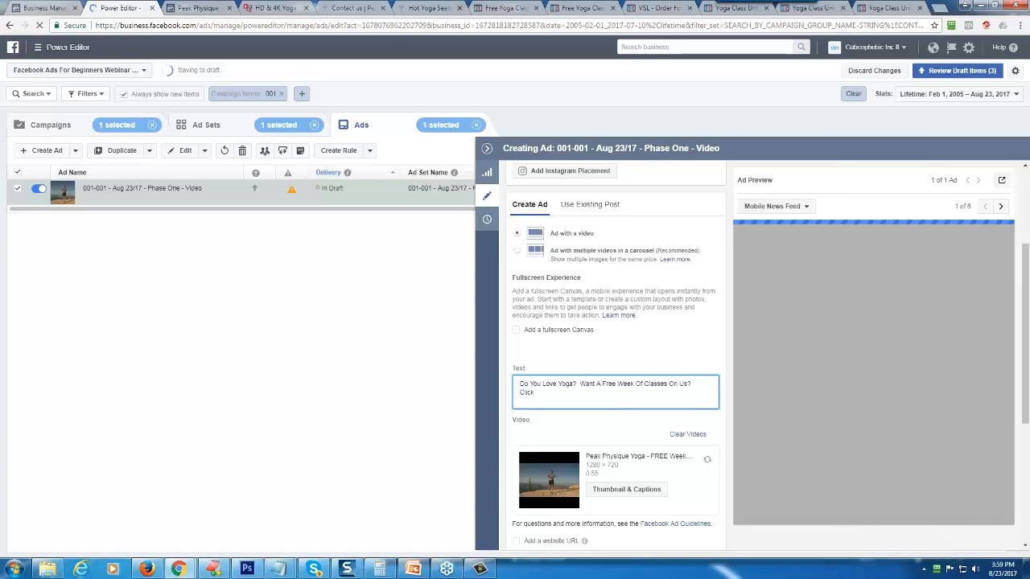
pyautogui.press('Return')
pyautogui.press('End')
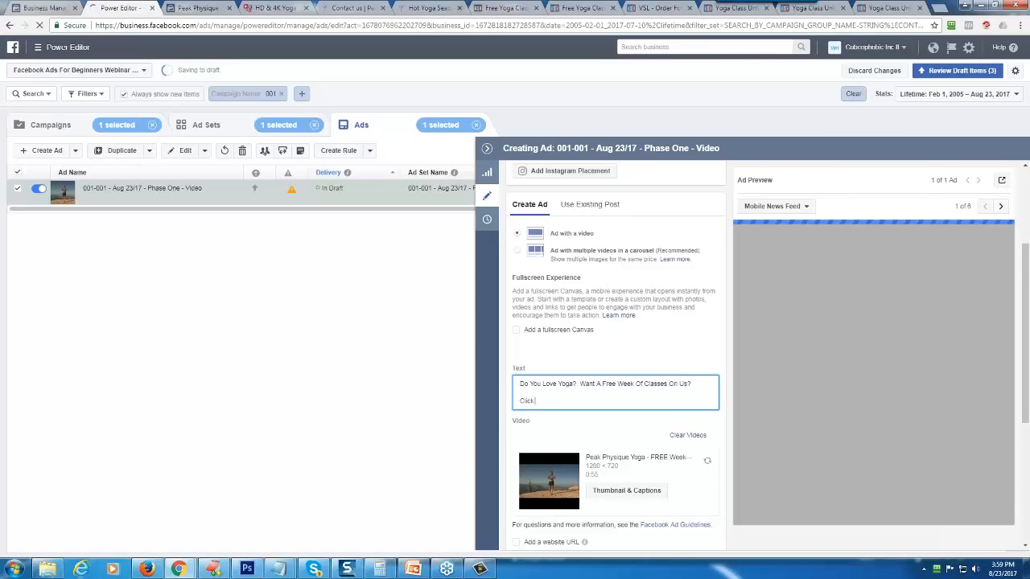
pyautogui.write('Here For')
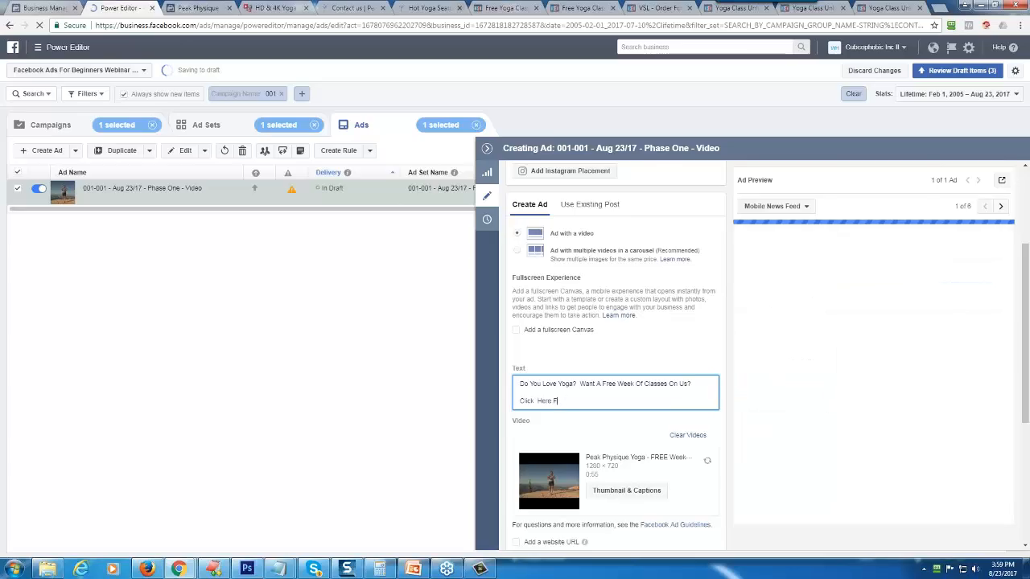
pyautogui.press('BackSpace')
pyautogui.press('BackSpace')
pyautogui.press('BackSpace')
pyautogui.press('BackSpace')
pyautogui.press('BackSpace')
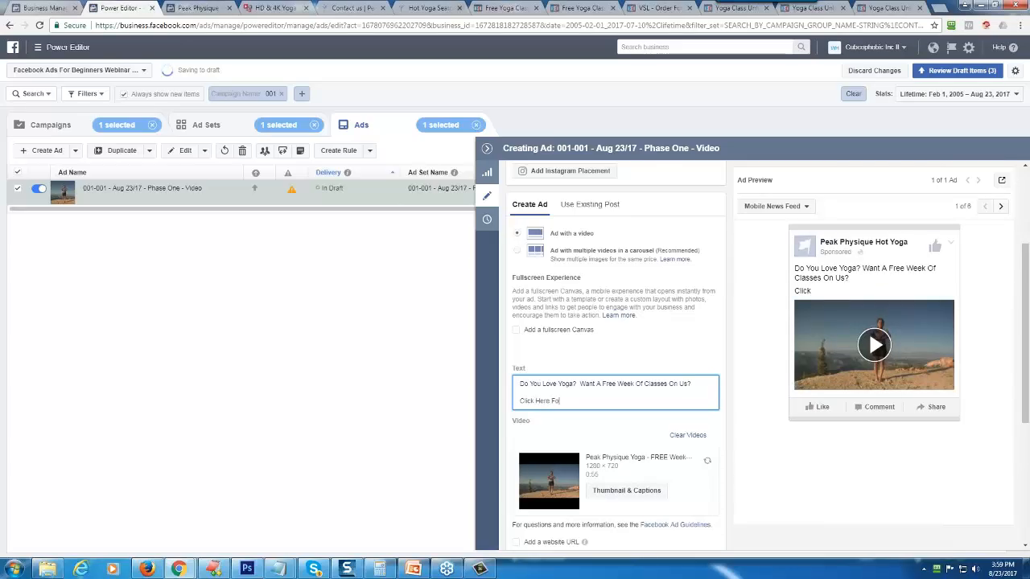
pyautogui.write('Free Coupon')
pyautogui.press('BackSpace')
pyautogui.press('BackSpace')
pyautogui.press('BackSpace')
pyautogui.press('BackSpace')
pyautogui.write('Weee')
pyautogui.press('BackSpace')
pyautogui.write('k')
pyautogui.write('001-001 - Aug 23/17 - Phase One - Video')
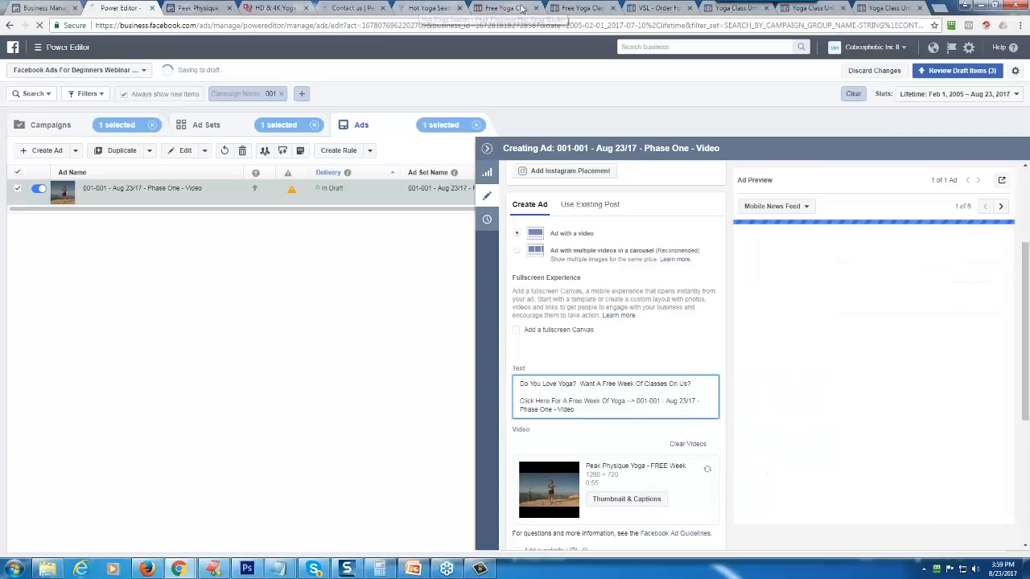
# - Find the live Free Week Of Yoga Classes opt-in page in the browser and copy its web address
pyautogui.click(422, 8)
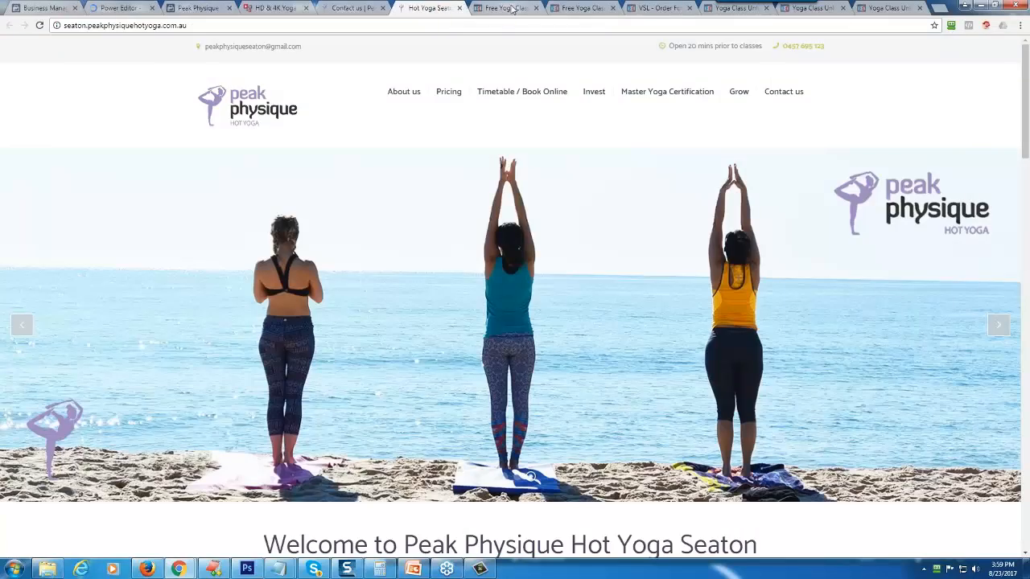
pyautogui.click(507, 8)
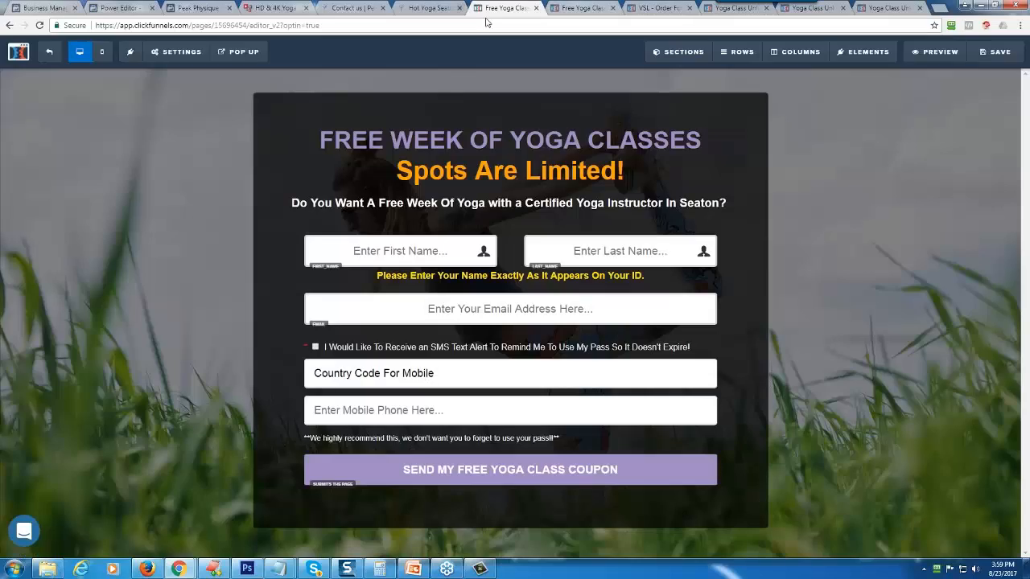
pyautogui.click(605, 5)
pyautogui.rightClick(212, 27)
pyautogui.click(244, 66)
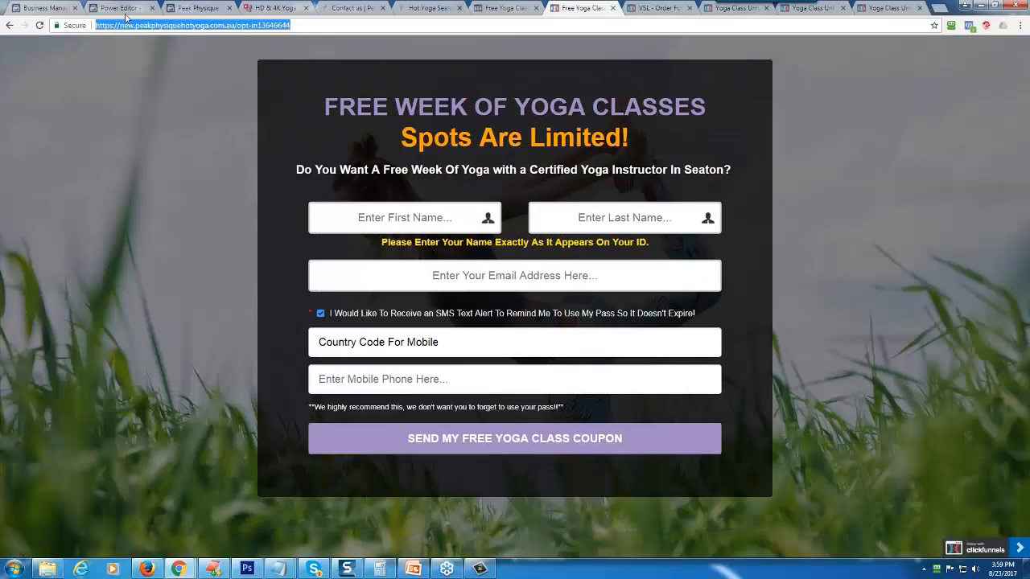
pyautogui.click(119, 8)
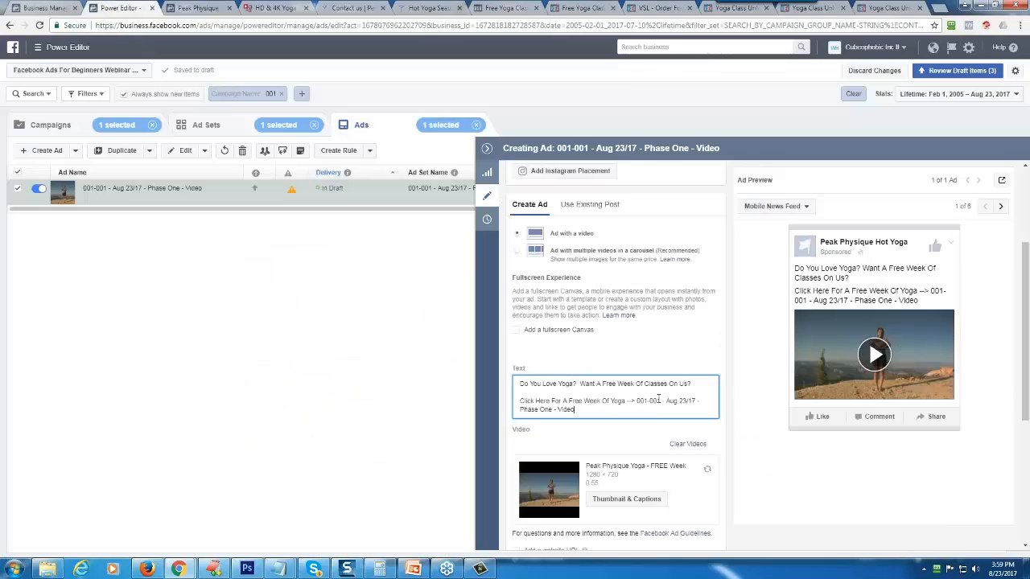
pyautogui.moveTo(640, 404); pyautogui.dragTo(643, 408)
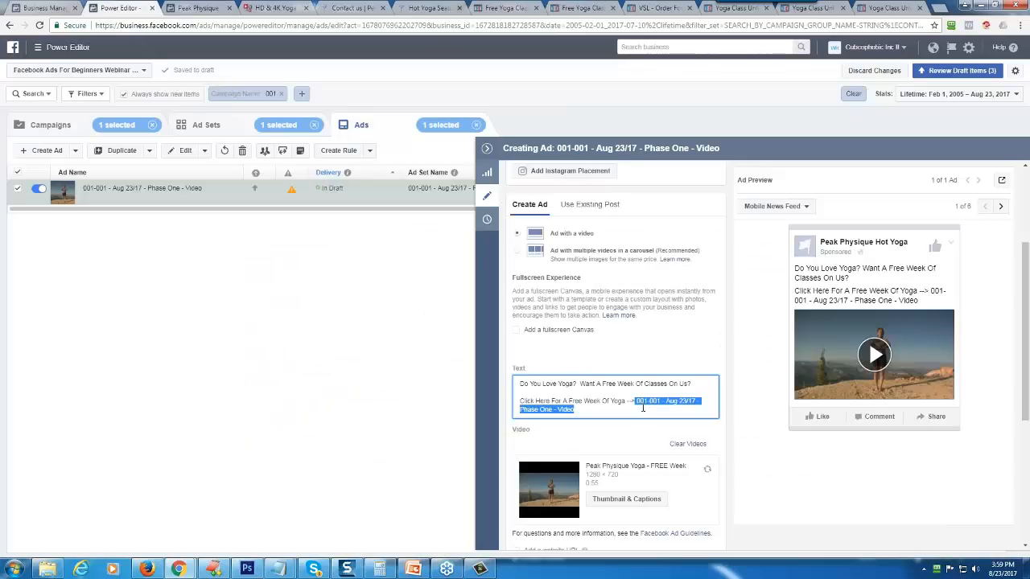
pyautogui.hotkey('ctrl', 'v')
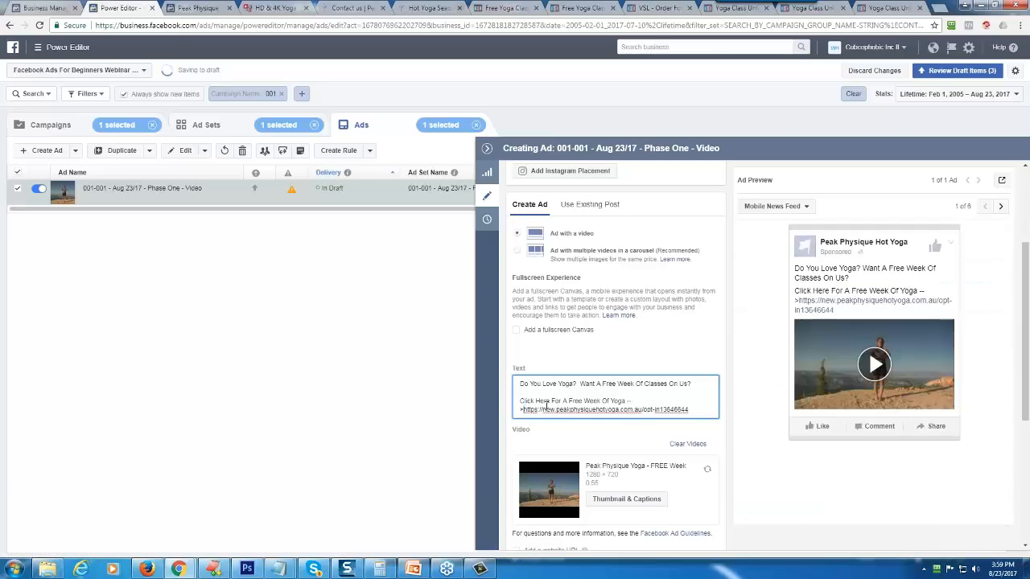
pyautogui.press('Return')
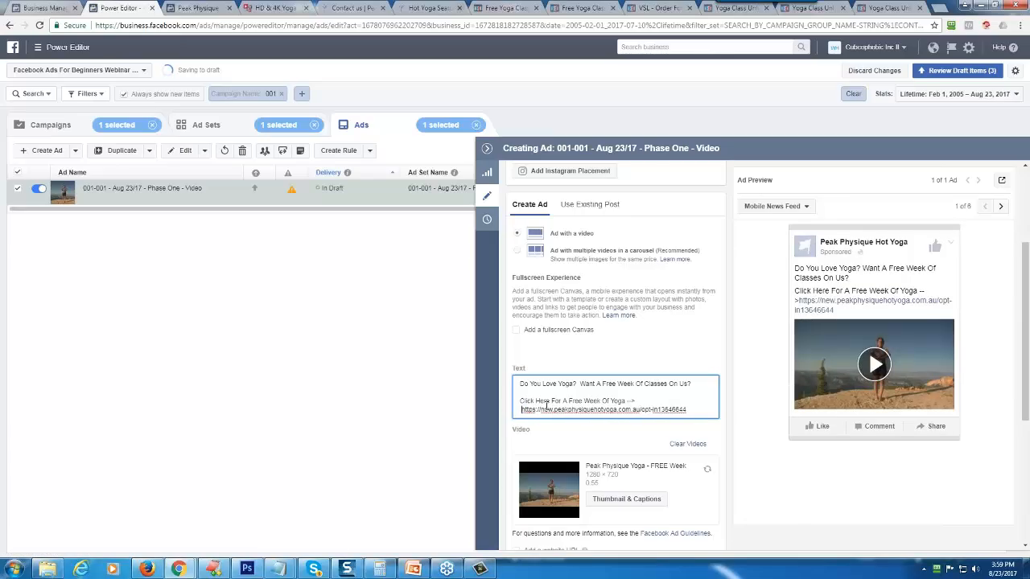
# - Add a closing paragraph to the ad text: "Get Your Free Week Now - Limited Time Offer - Please Share With Friends"
pyautogui.press('End')
pyautogui.press('Return')
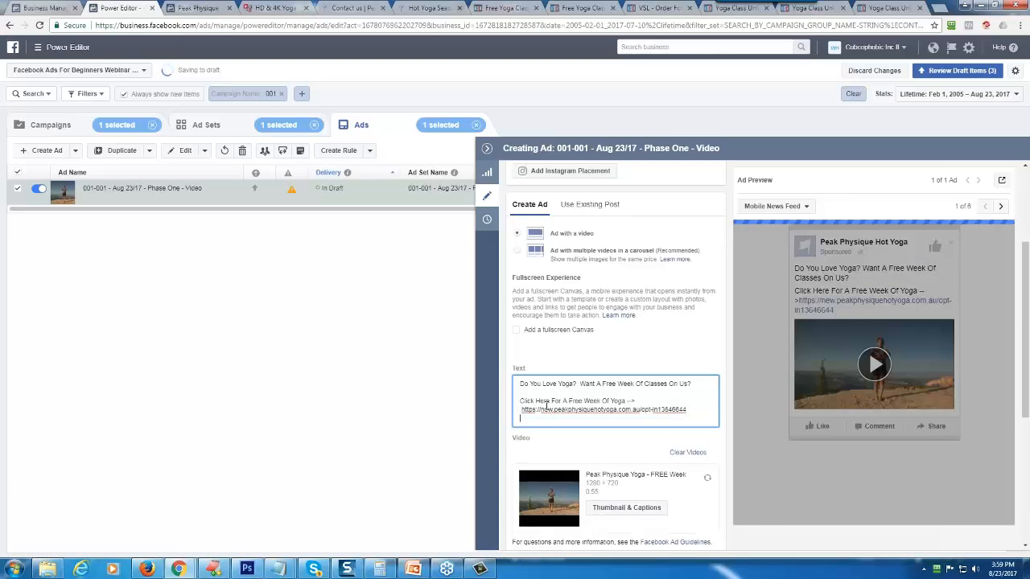
pyautogui.press('Return')
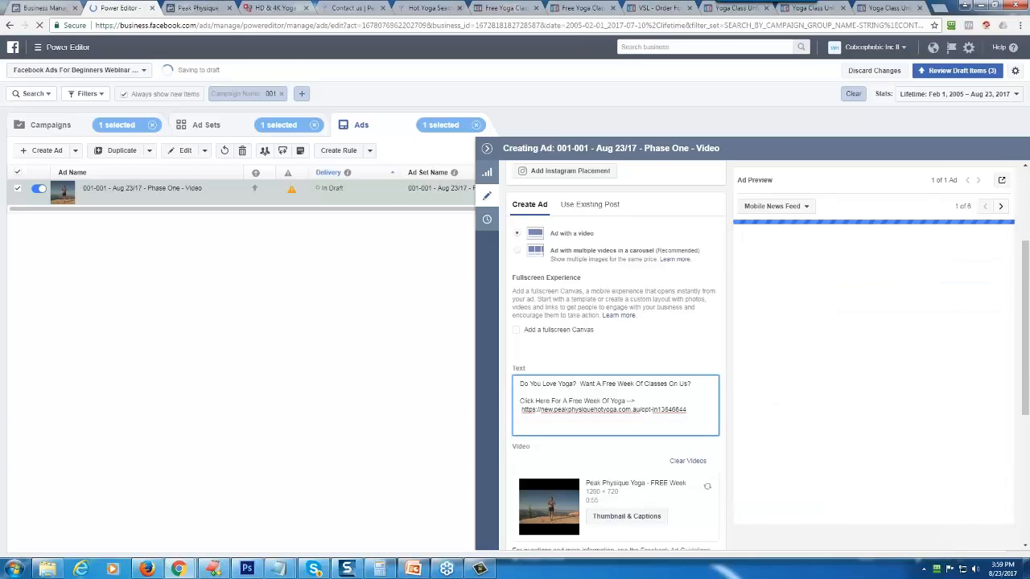
pyautogui.write('Get Your Free Week Now - Limited')
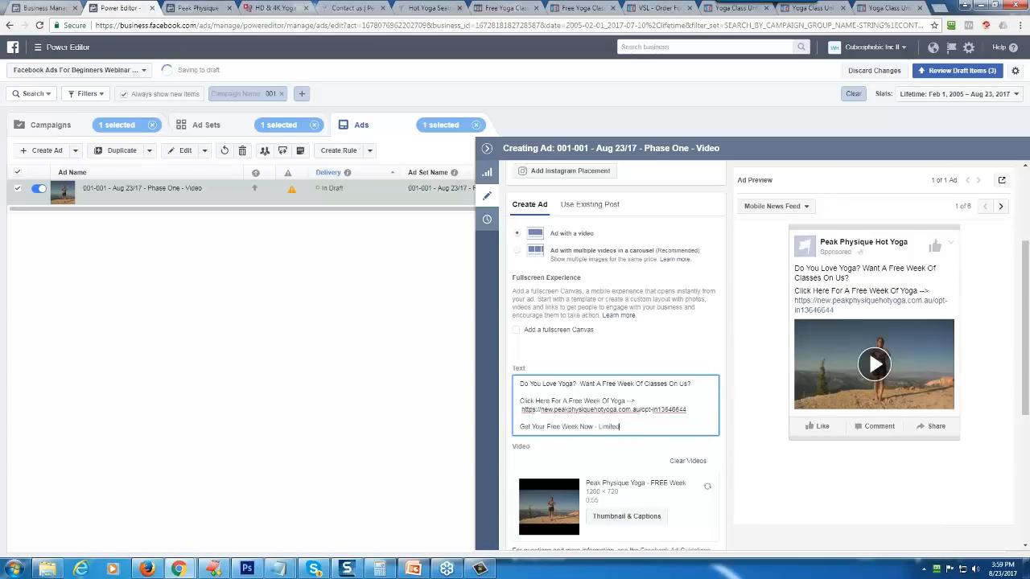
pyautogui.write(' Time Offer - Please Share With Friends')
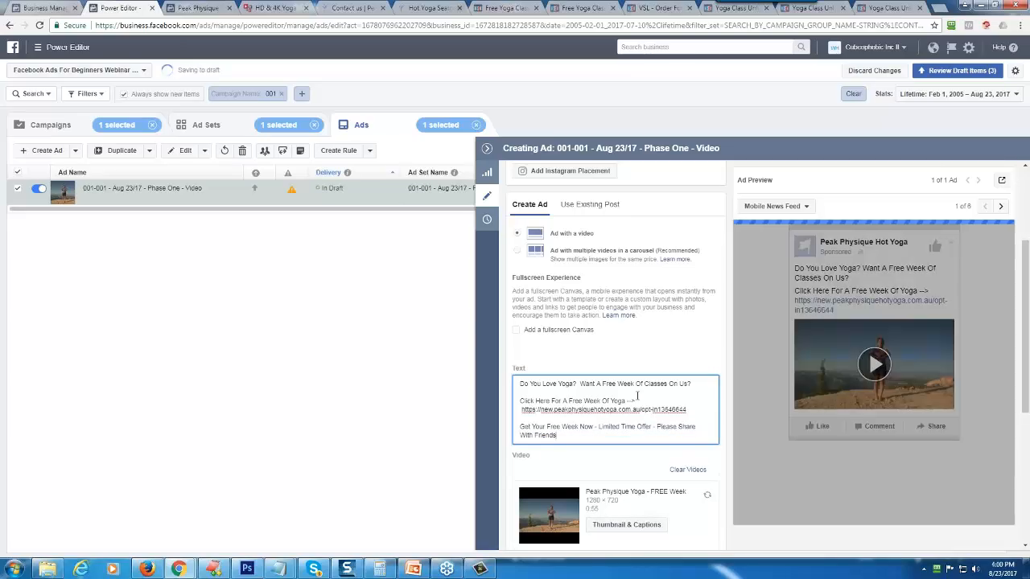
# - Check what the ad's website URL option does and enable it
pyautogui.scroll(-2, 615, 362)
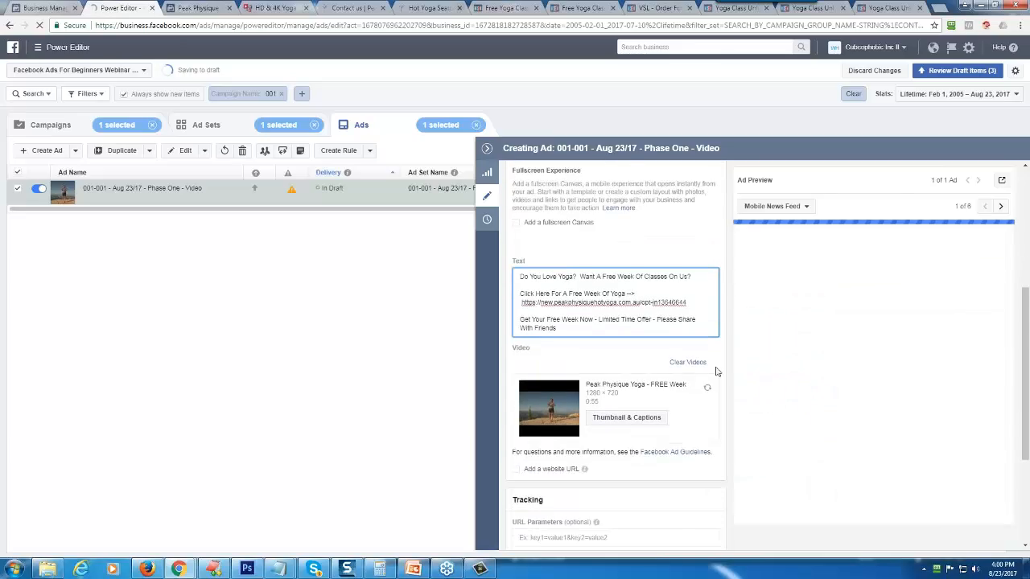
pyautogui.scroll(-2, 611, 386)
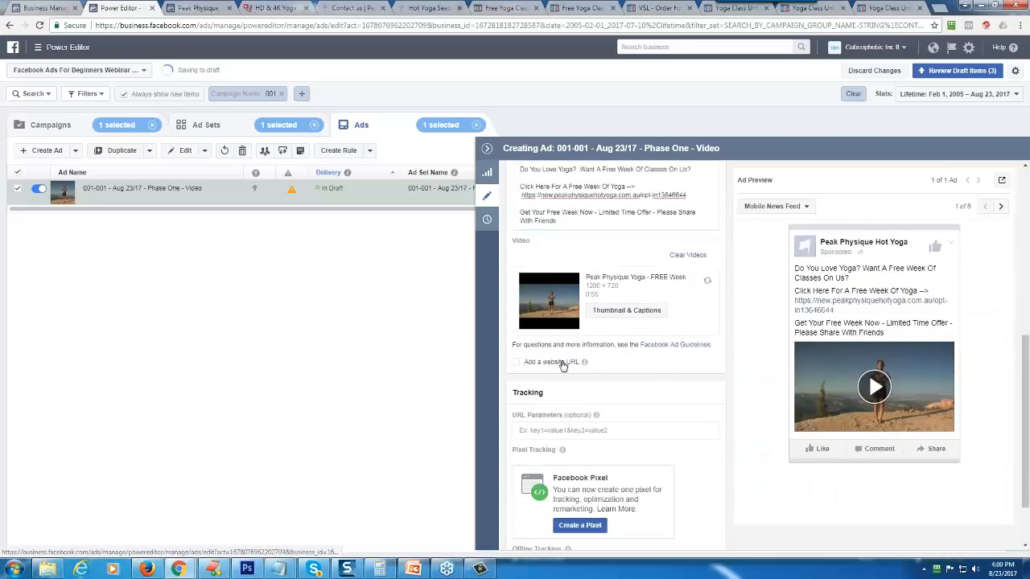
pyautogui.moveTo(585, 364)
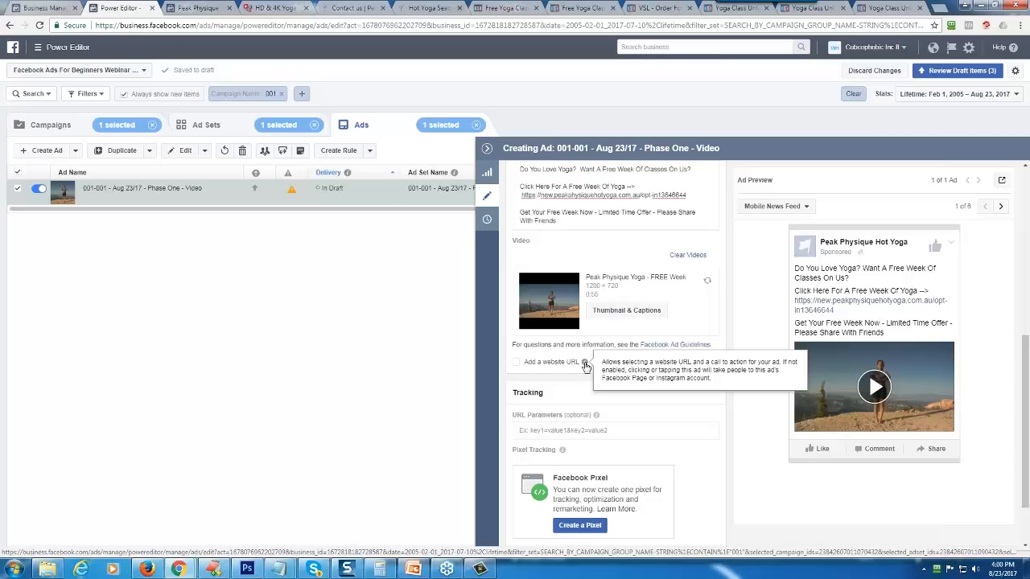
pyautogui.click(516, 363)
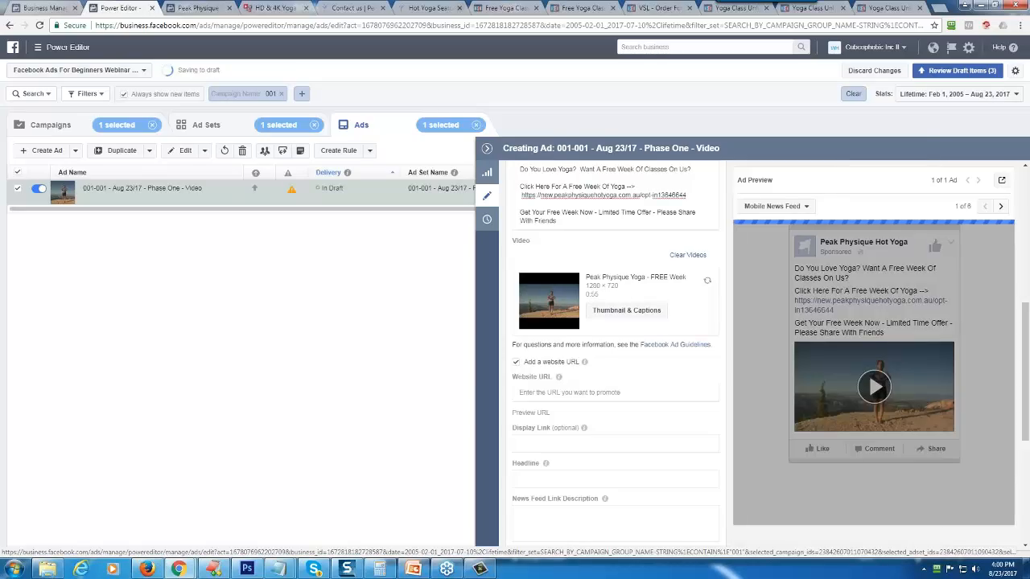
pyautogui.click(568, 392)
pyautogui.rightClick(568, 392)
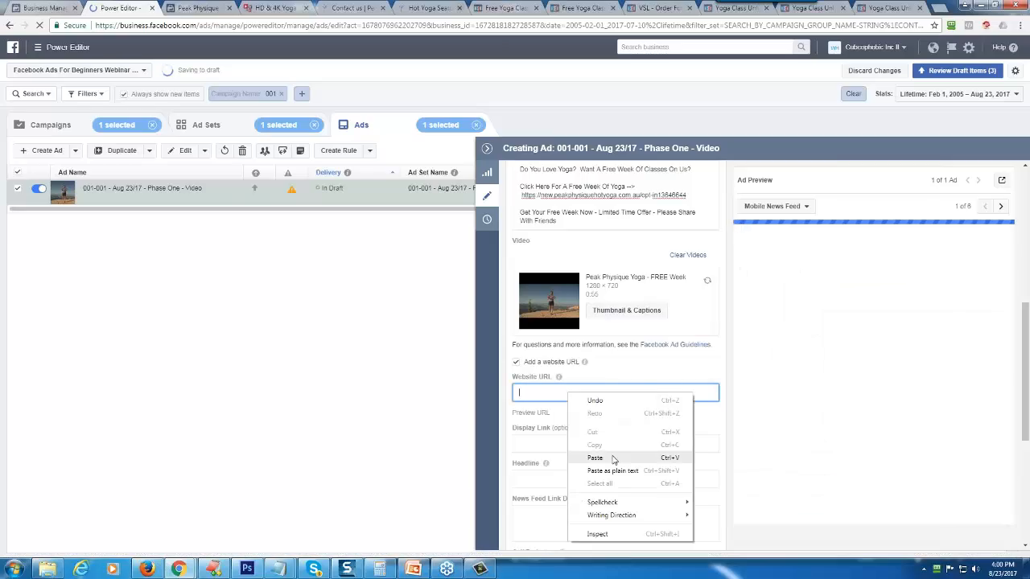
pyautogui.click(599, 458)
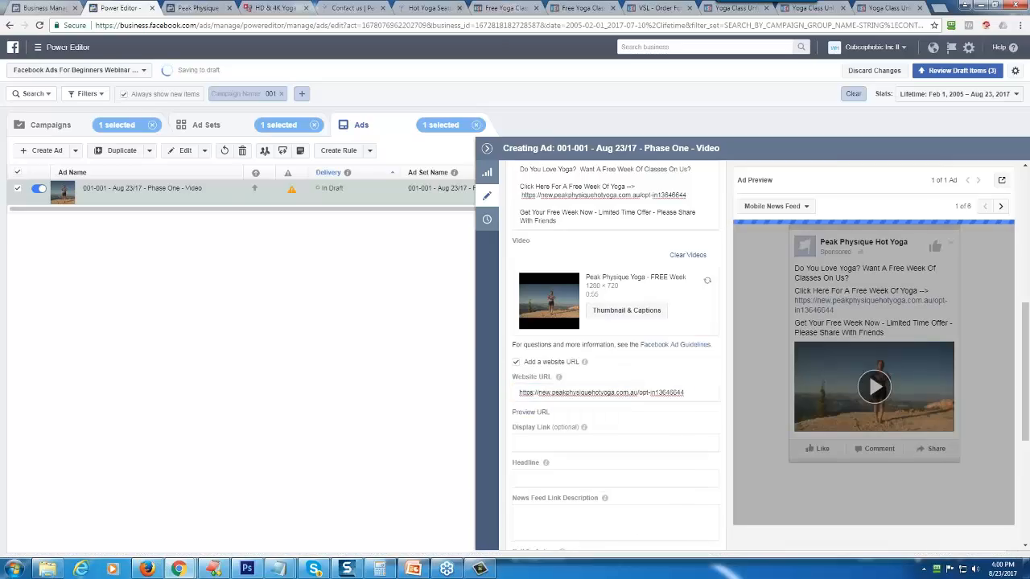
# - Leave the optional display link empty and enter "Click Here To Get Your Coupon" as the ad headline
pyautogui.moveTo(584, 427)
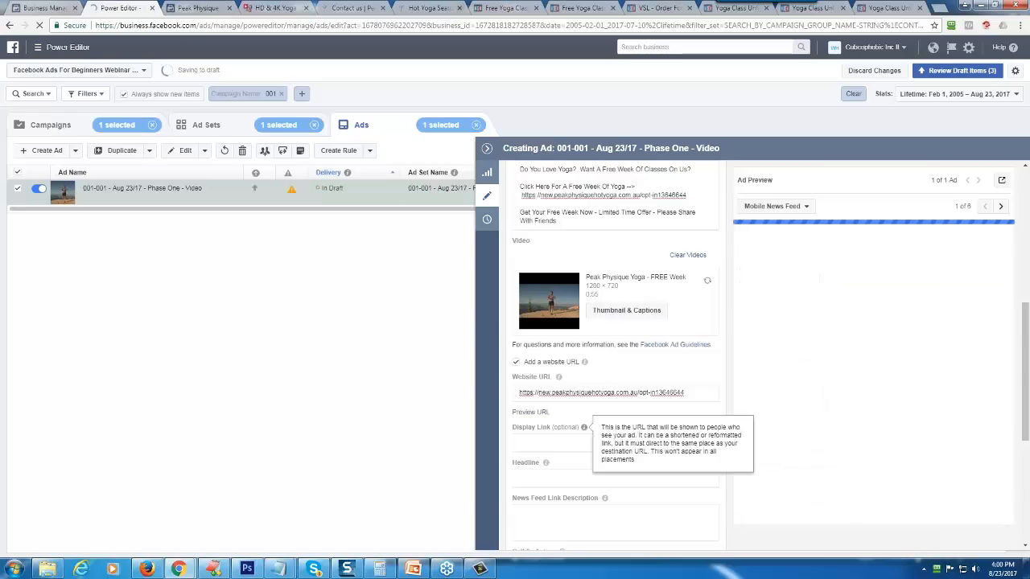
pyautogui.click(531, 442)
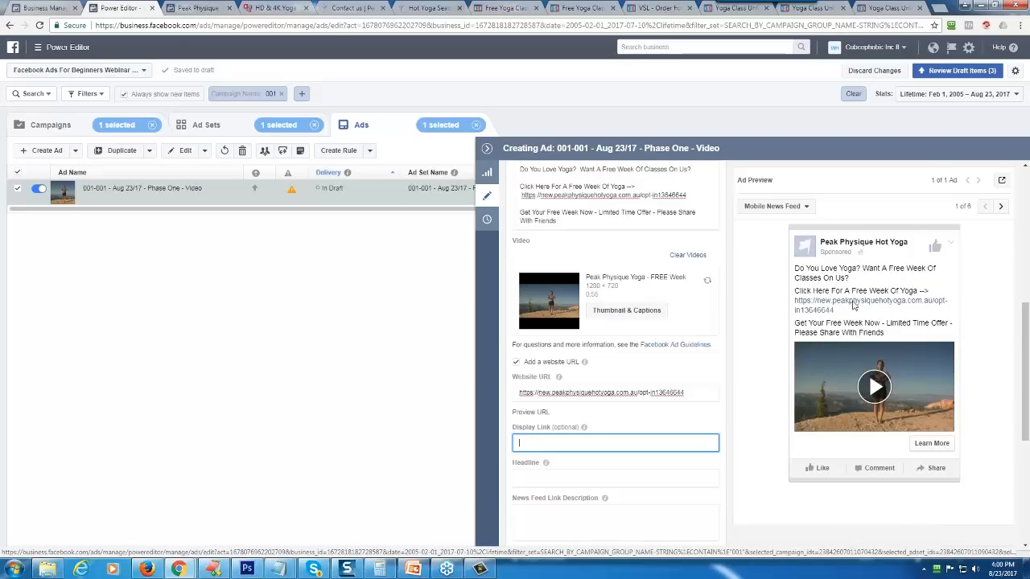
pyautogui.press('Tab')
pyautogui.write('Click')
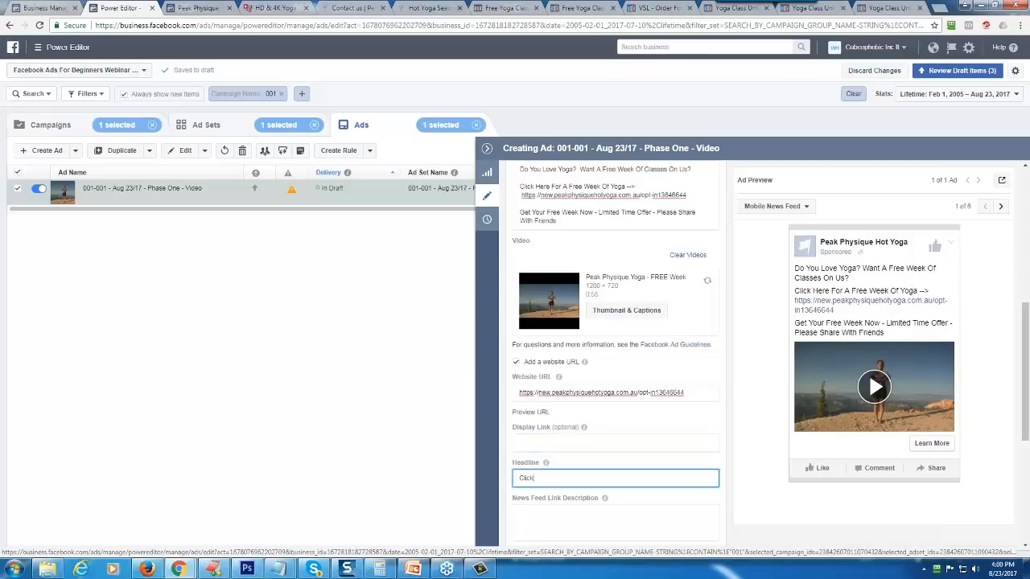
pyautogui.write(' Here To Get Your Coup')
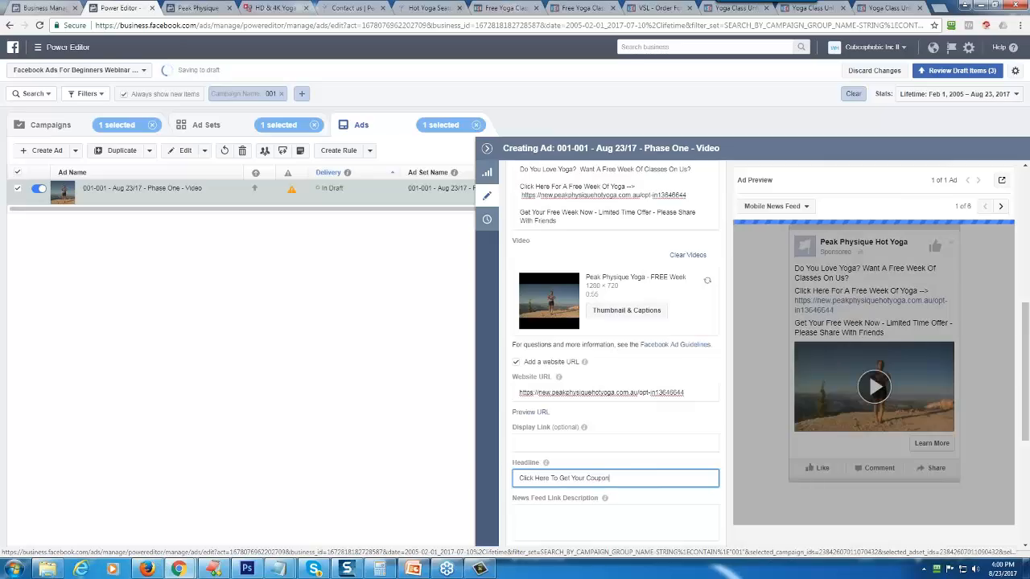
pyautogui.write('on')
# - Enter "Share With Friends - Get Yours Now" as the news feed link description
pyautogui.click(518, 517)
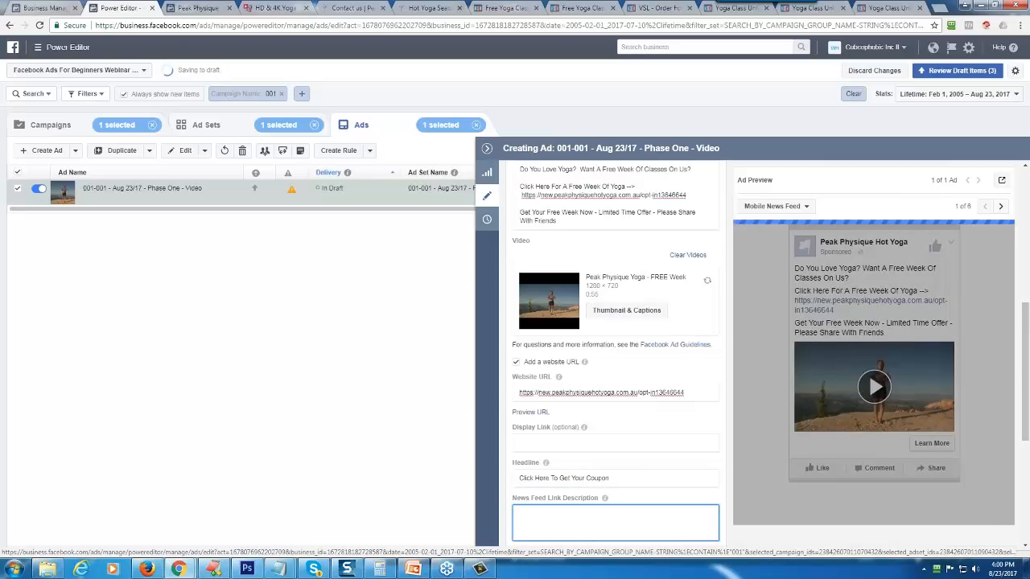
pyautogui.write('Share With Friend')
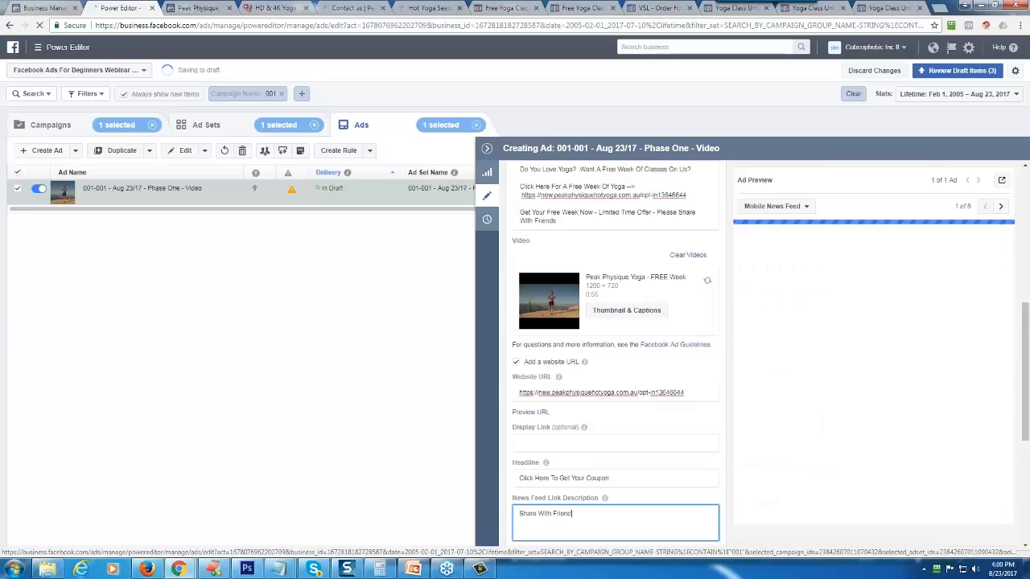
pyautogui.write('s - Get Yo')
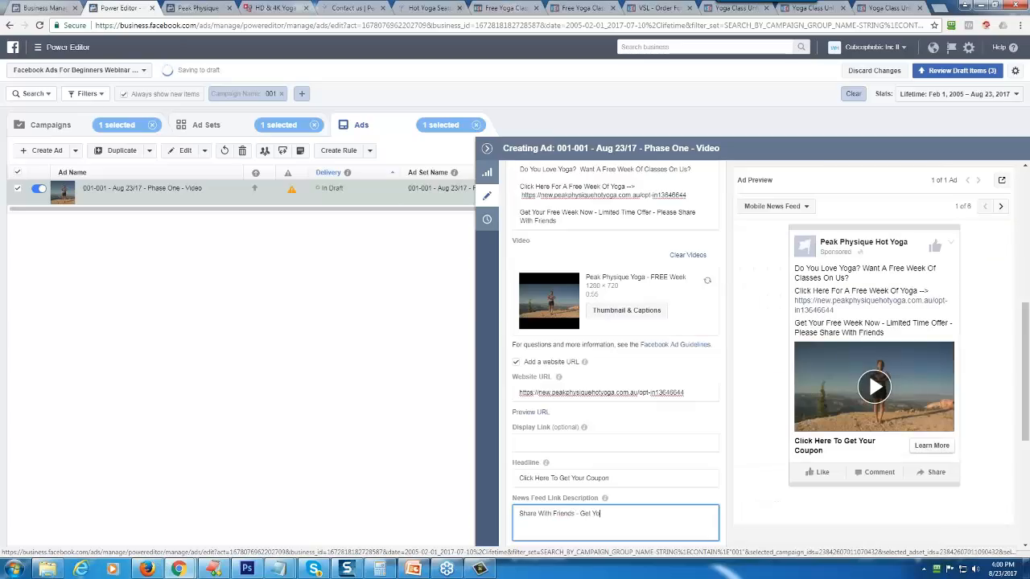
pyautogui.write('urs Now')
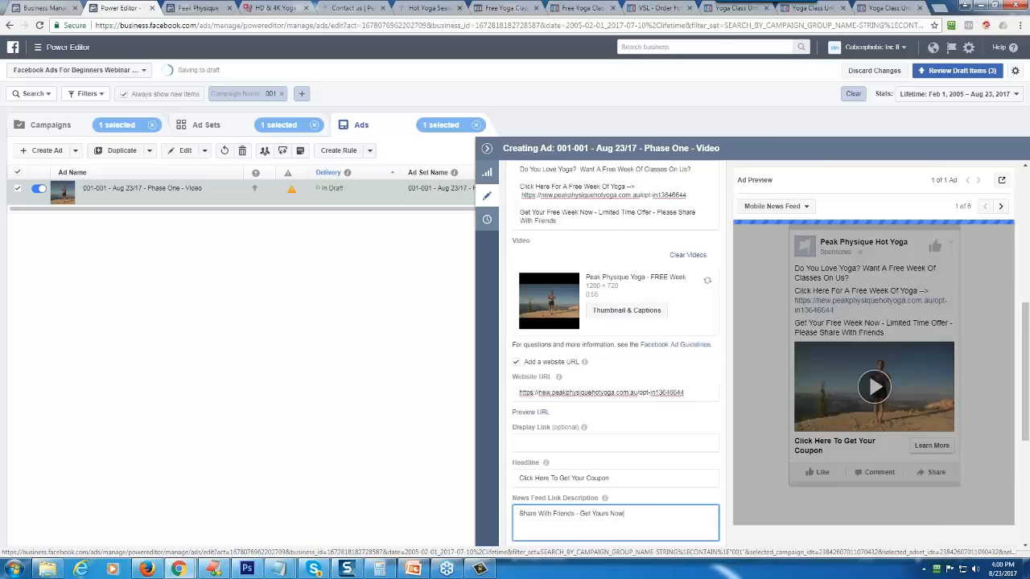
# - Review the ad's call-to-action choices, keeping Learn More, and look over the tracking settings
pyautogui.scroll(-2, 633, 489)
pyautogui.click(547, 405)
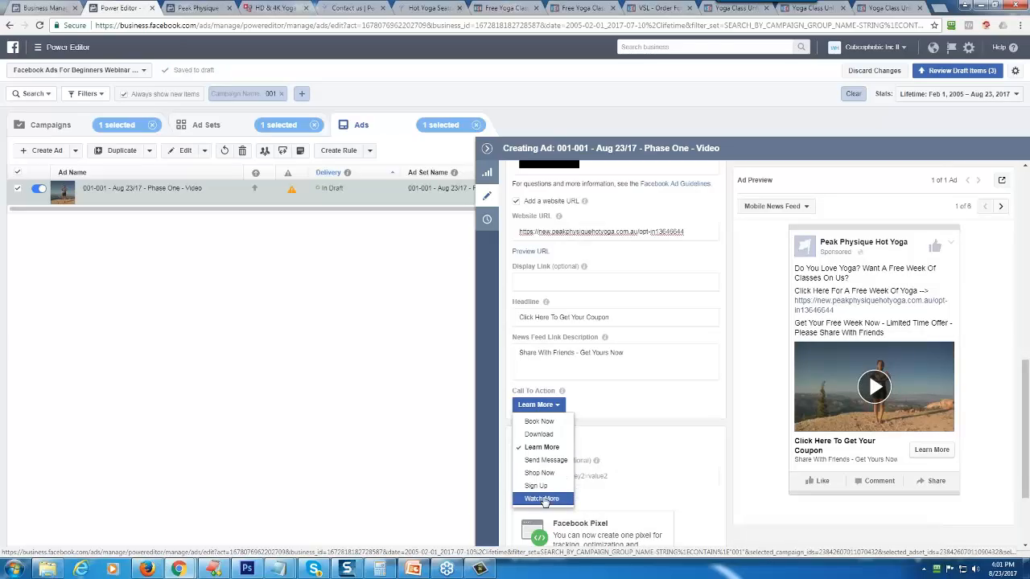
pyautogui.click(662, 412)
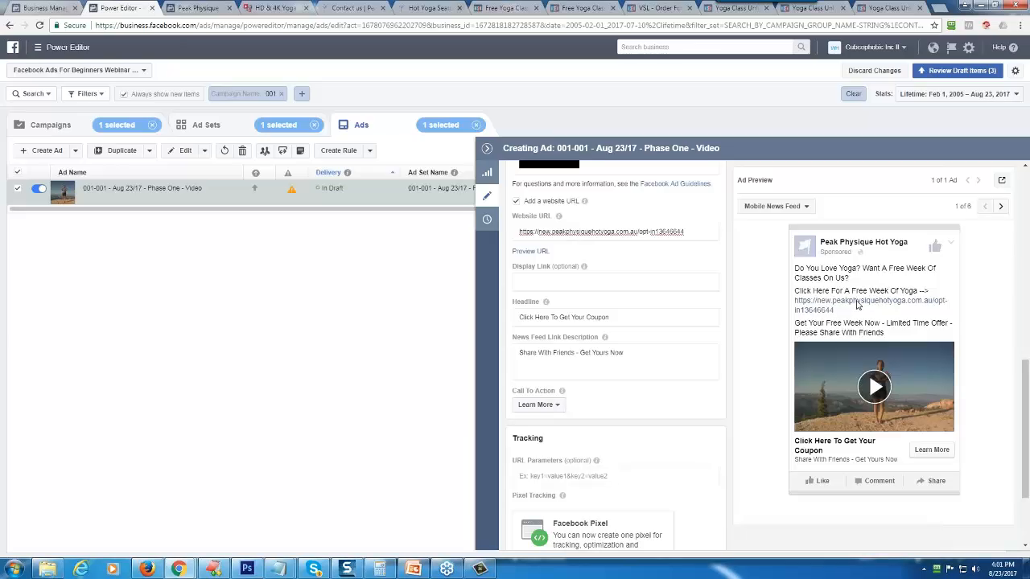
pyautogui.scroll(-3, 711, 404)
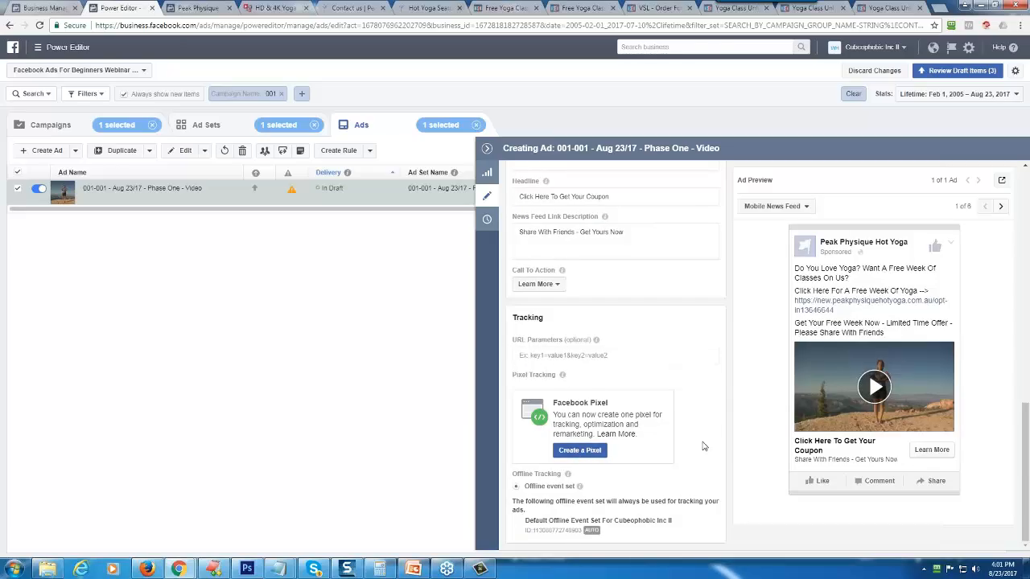
# - Check the ad's warning and remove Facebook In-Stream Videos from the ad set's placements
pyautogui.moveTo(291, 193)
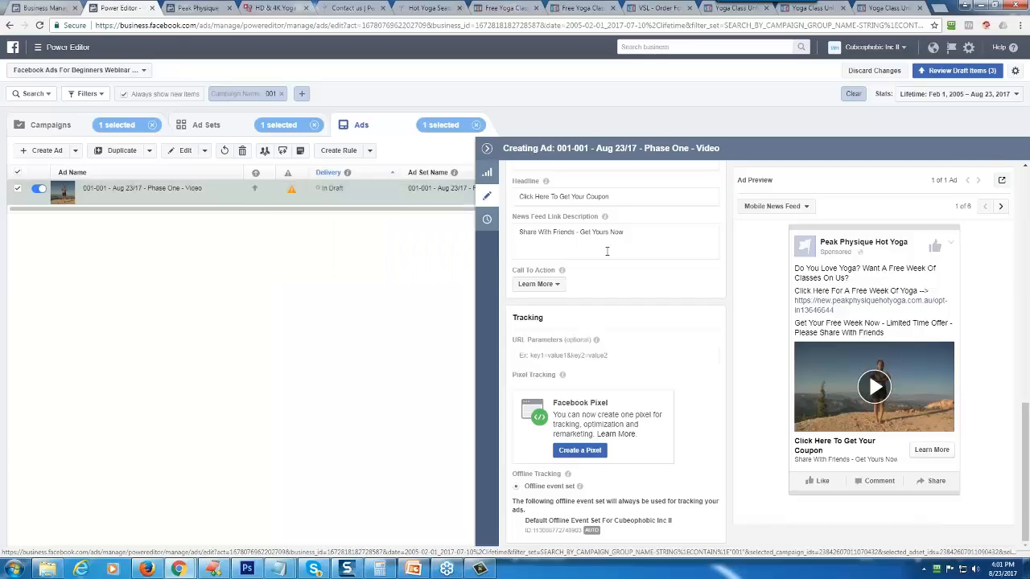
pyautogui.scroll(7, 690, 210)
pyautogui.scroll(2, 670, 287)
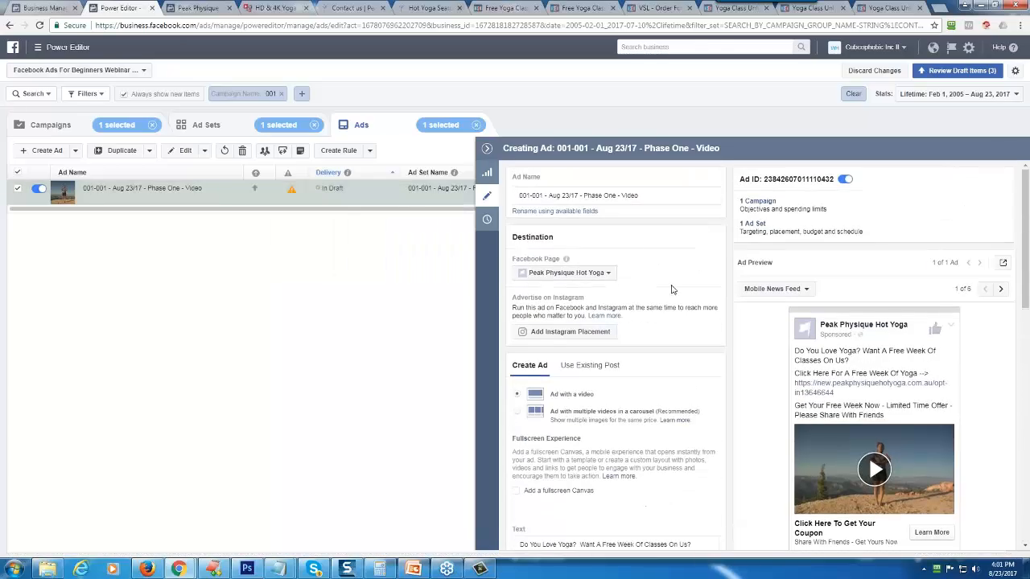
pyautogui.click(193, 126)
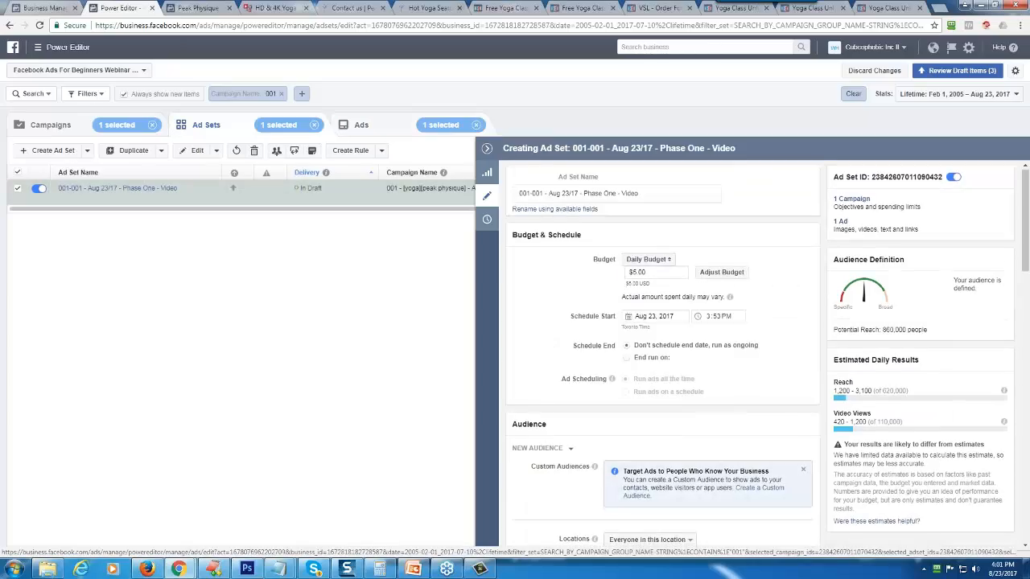
pyautogui.scroll(-10, 555, 325)
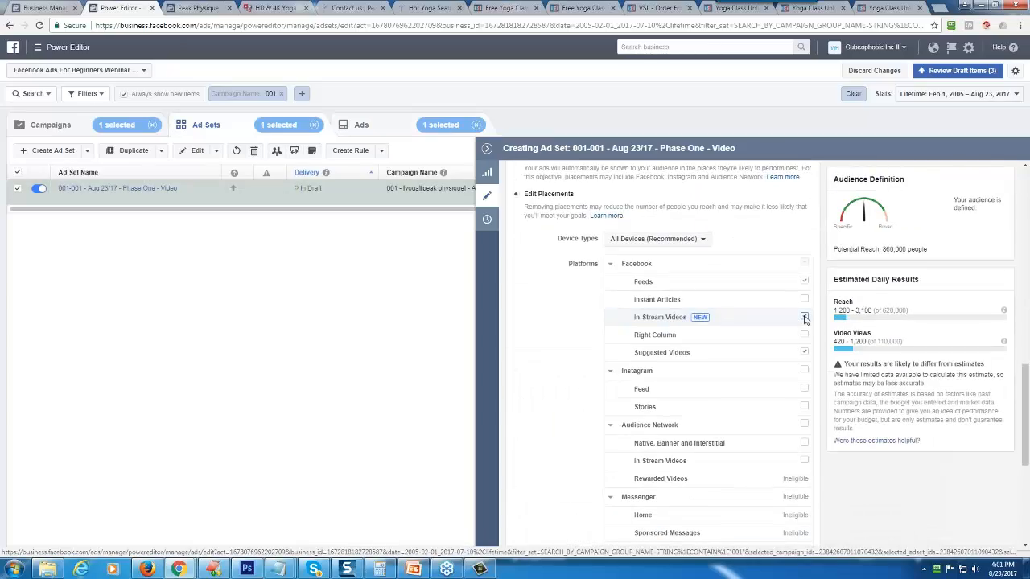
pyautogui.click(804, 317)
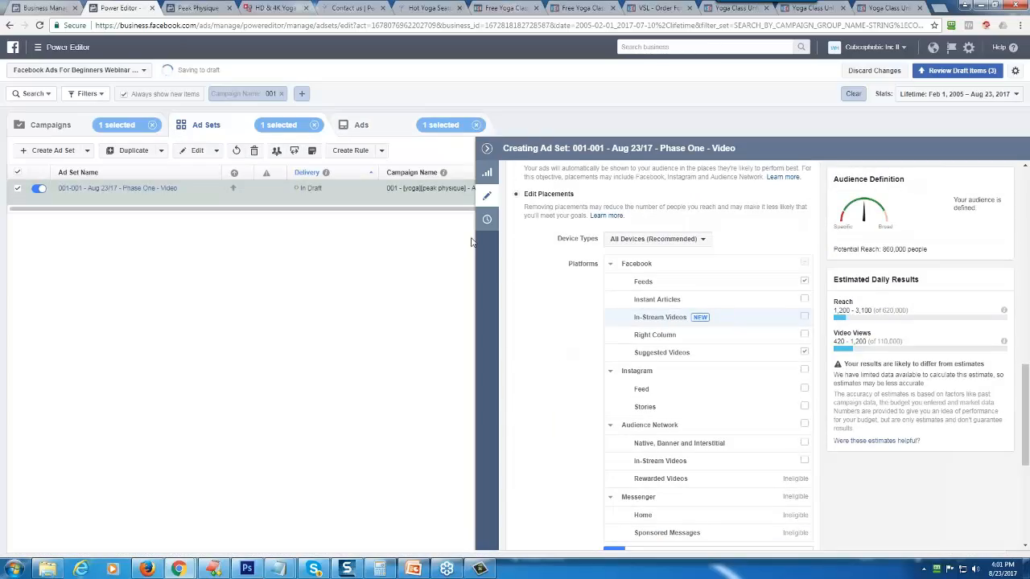
# - Return to the ad's tracking settings and create a Facebook pixel named Yoga
pyautogui.click(361, 126)
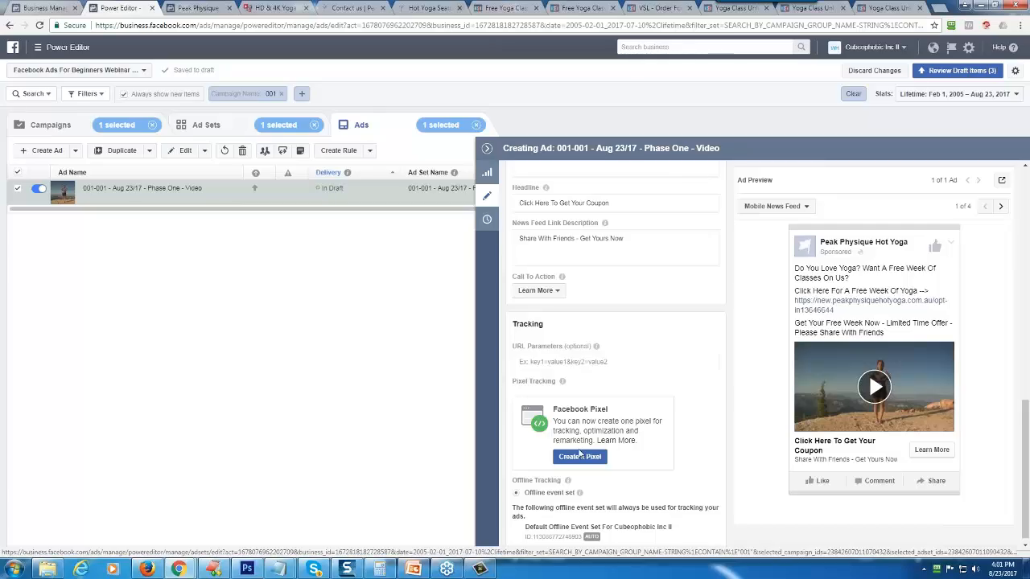
pyautogui.moveTo(579, 493)
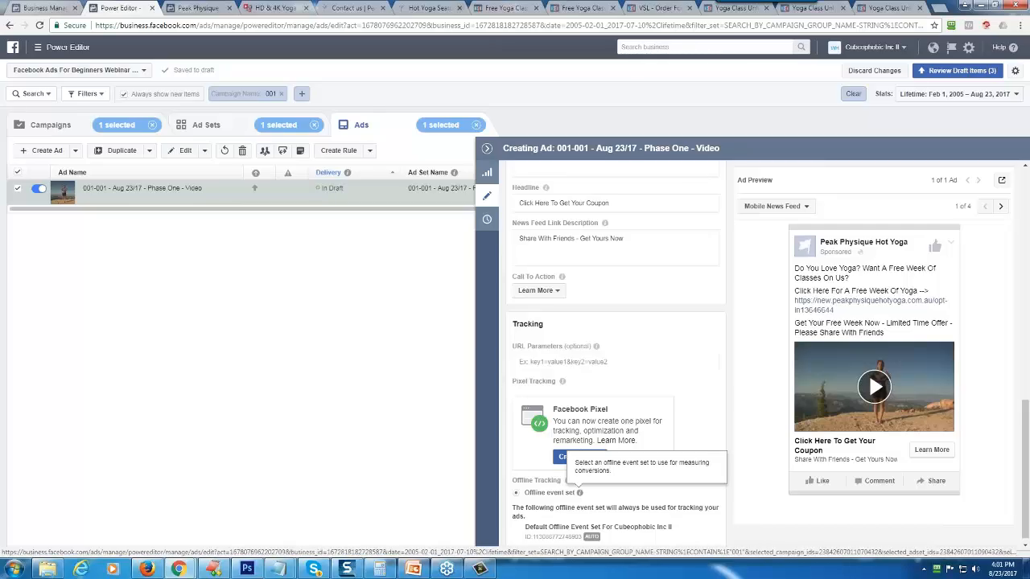
pyautogui.click(561, 460)
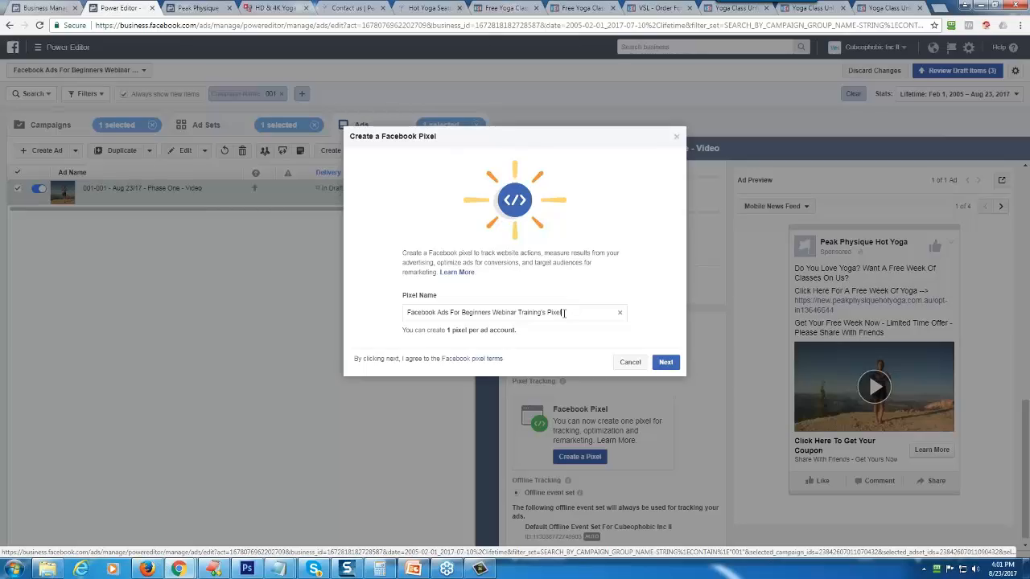
pyautogui.hotkey('ctrl', 'a')
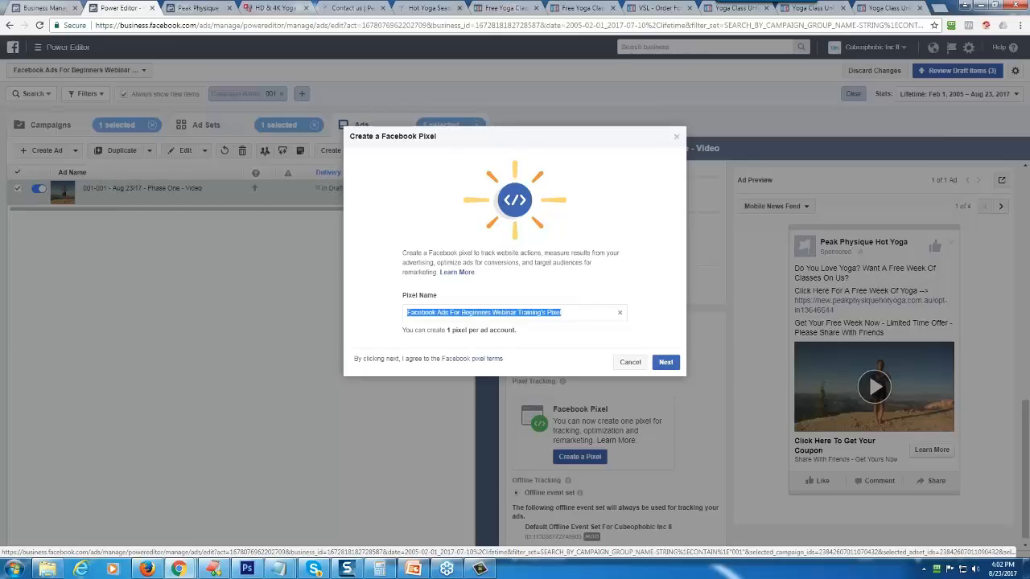
pyautogui.press('BackSpace')
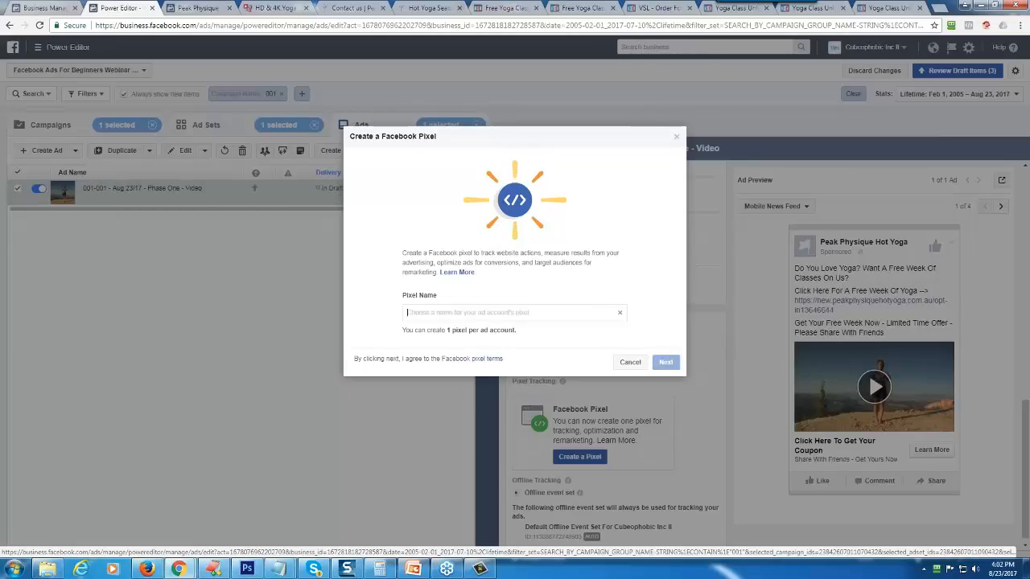
pyautogui.write('Yoga')
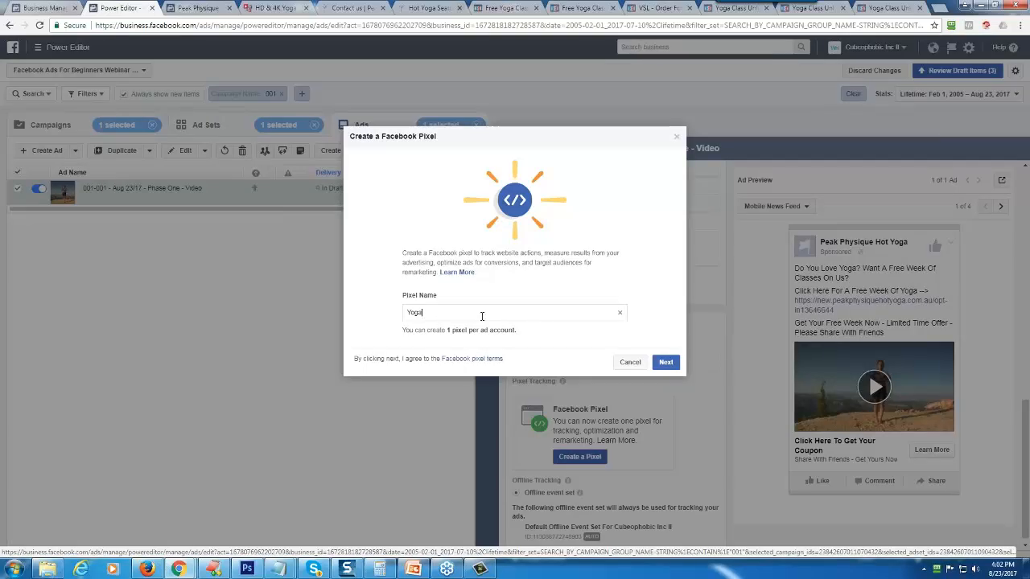
pyautogui.click(666, 362)
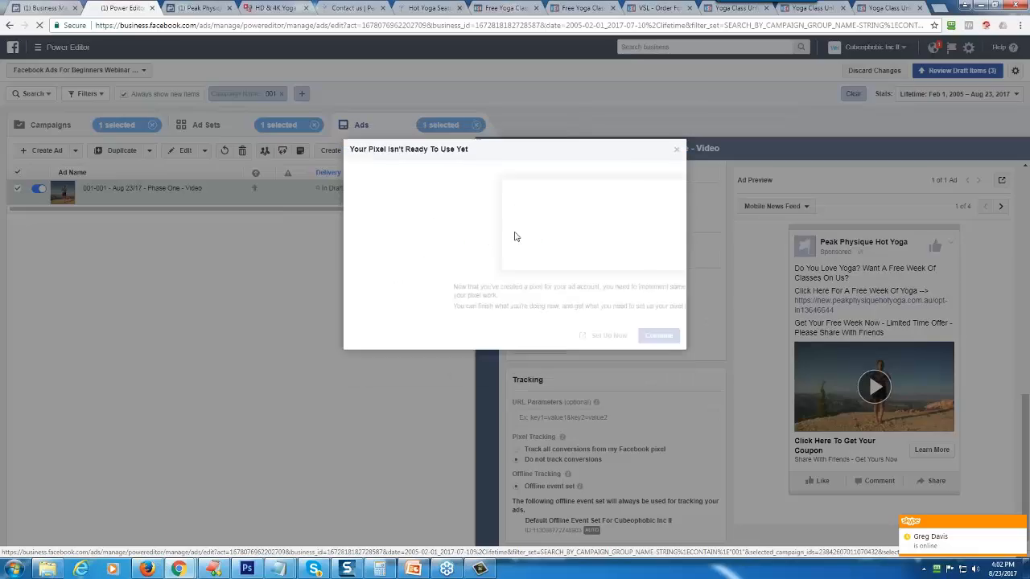
# - Start setting up the pixel, choose to install the code manually, and copy the entire pixel code
pyautogui.click(604, 335)
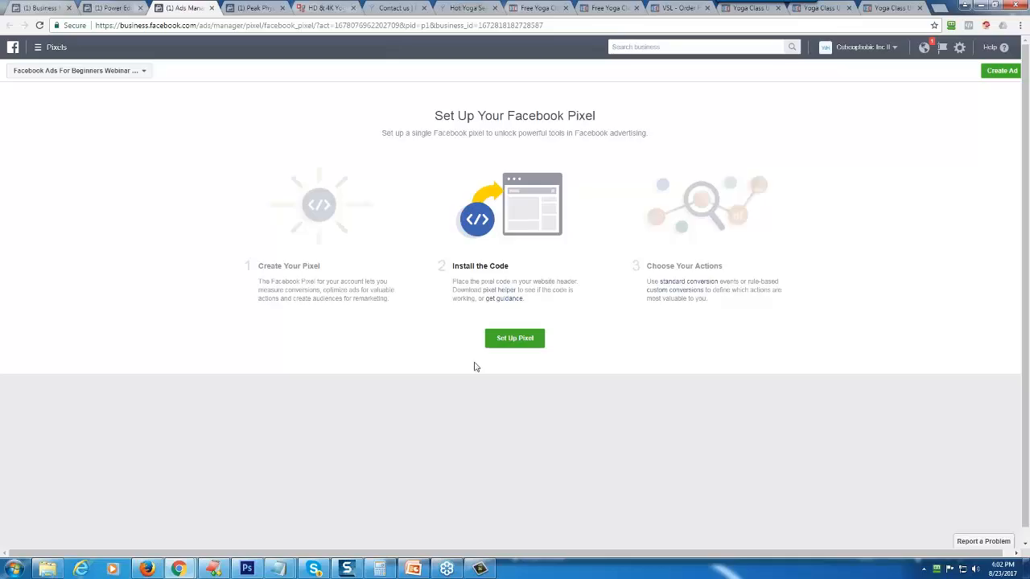
pyautogui.click(515, 338)
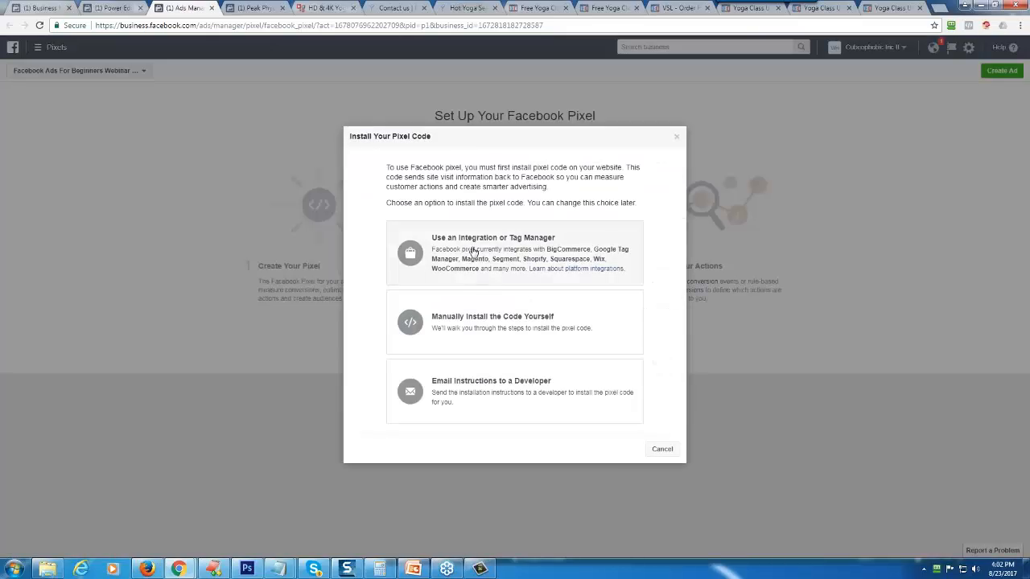
pyautogui.click(519, 324)
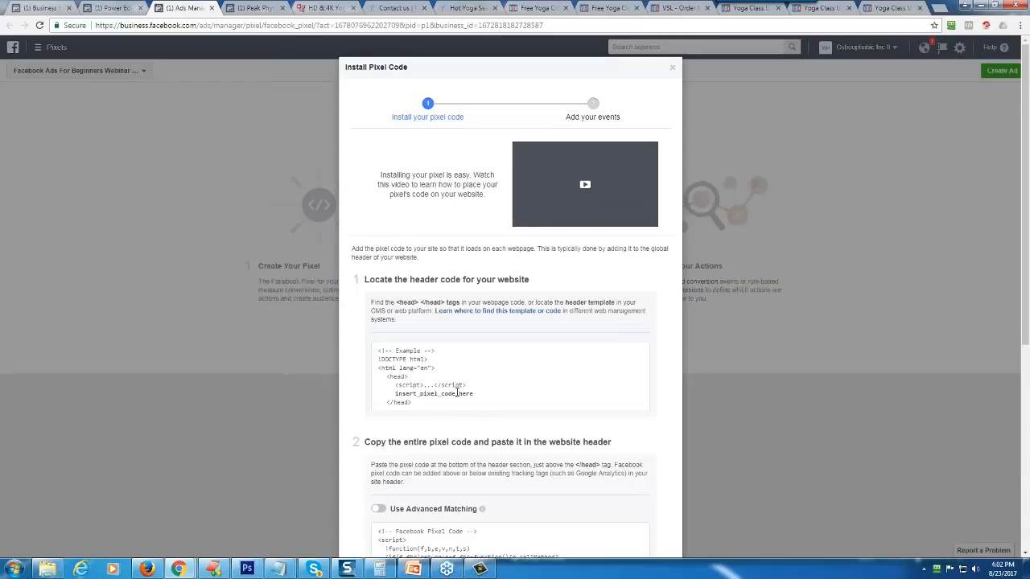
pyautogui.scroll(-3, 467, 386)
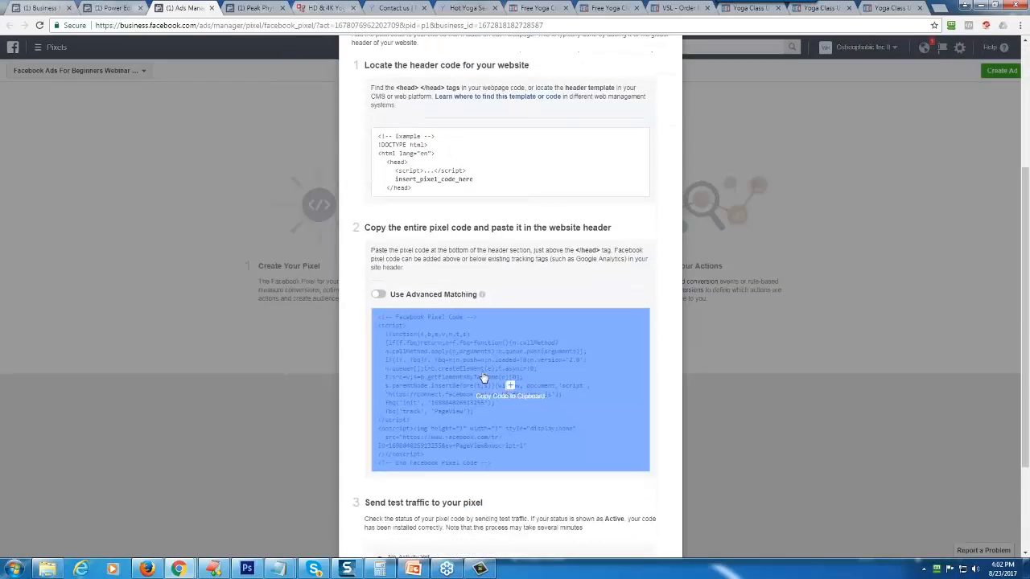
pyautogui.click(510, 390)
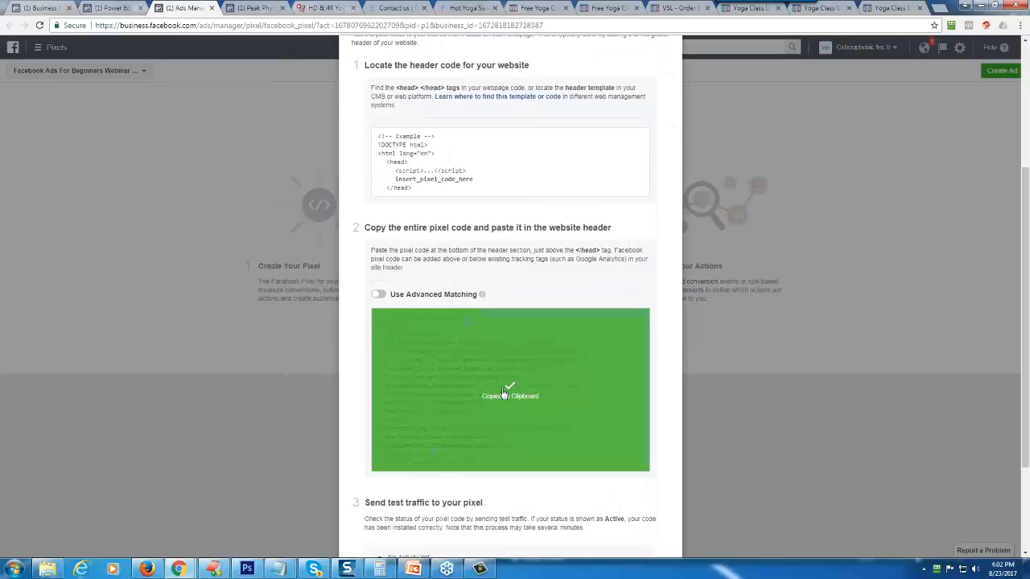
# - Continue to the pixel's event setup, enable the Purchase event, and review its page-load code instructions
pyautogui.scroll(-2, 509, 390)
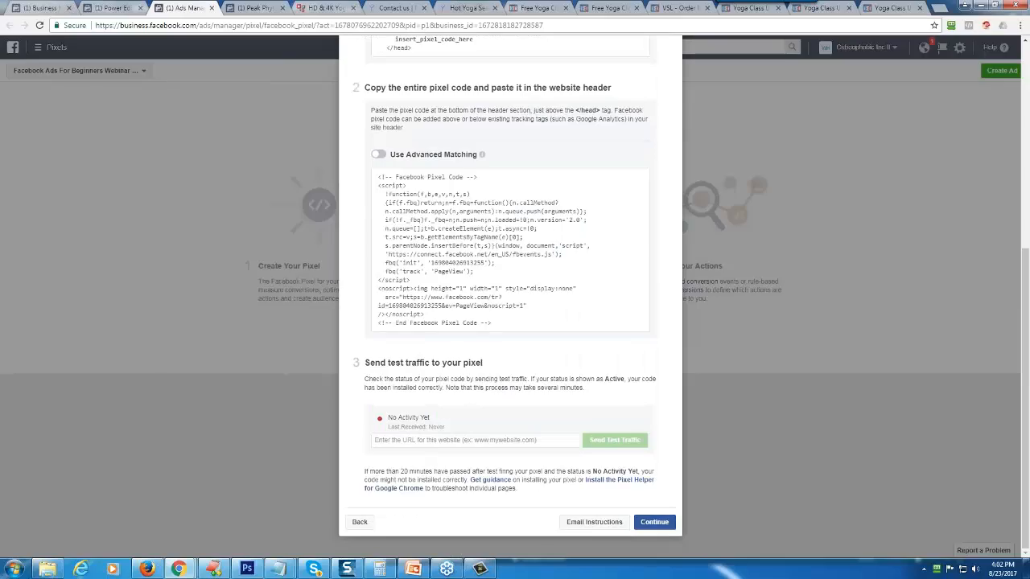
pyautogui.click(652, 523)
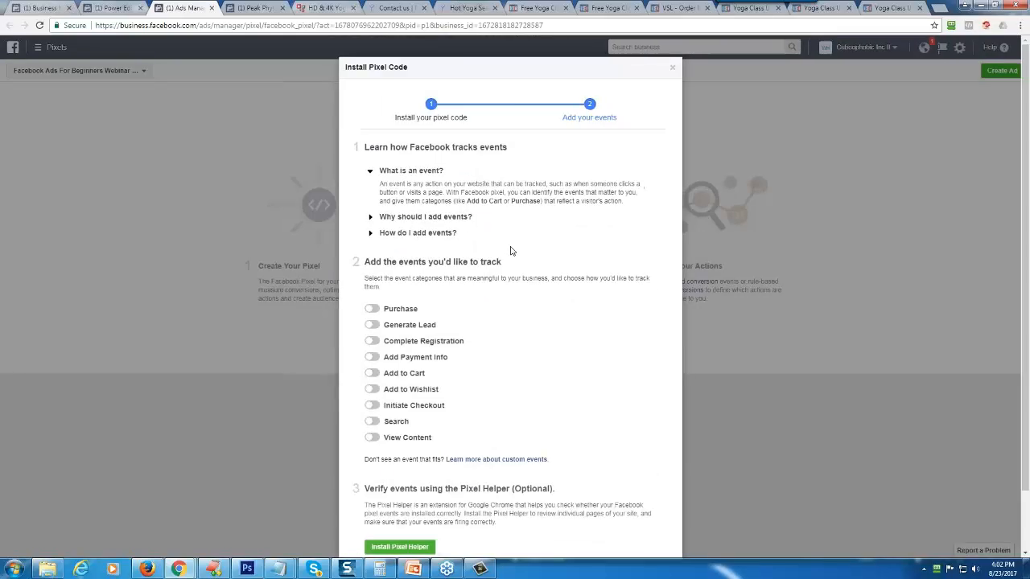
pyautogui.click(377, 309)
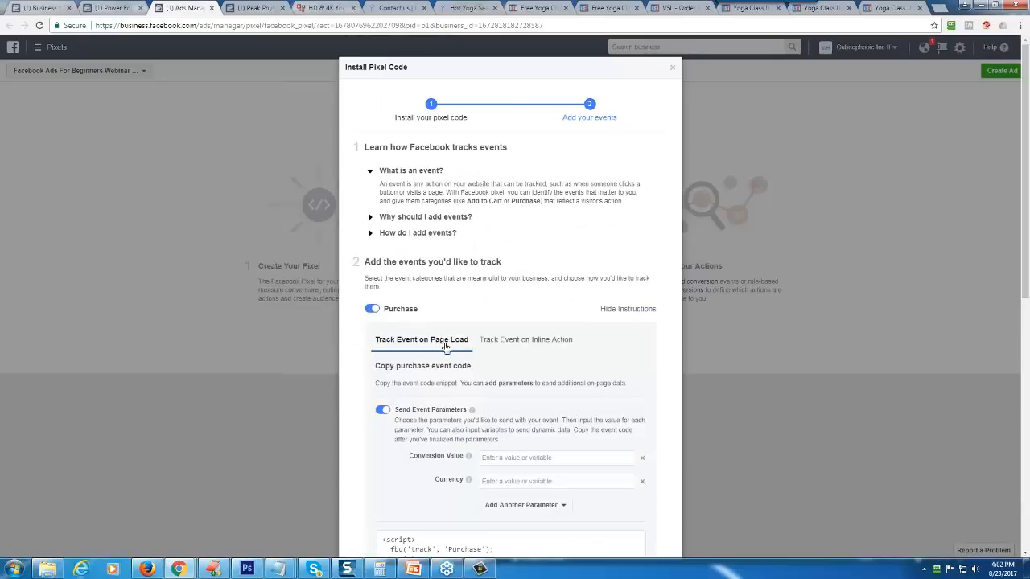
pyautogui.scroll(-2, 440, 346)
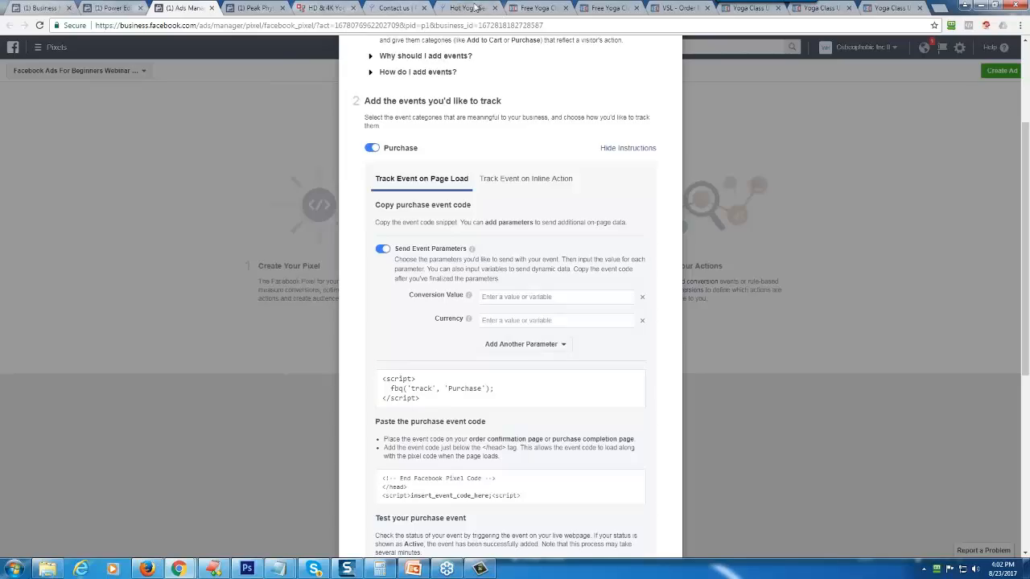
# - Switch to the ClickFunnels opt-in page editor and paste the copied pixel code below the existing pixel in its header tracking code
pyautogui.click(539, 8)
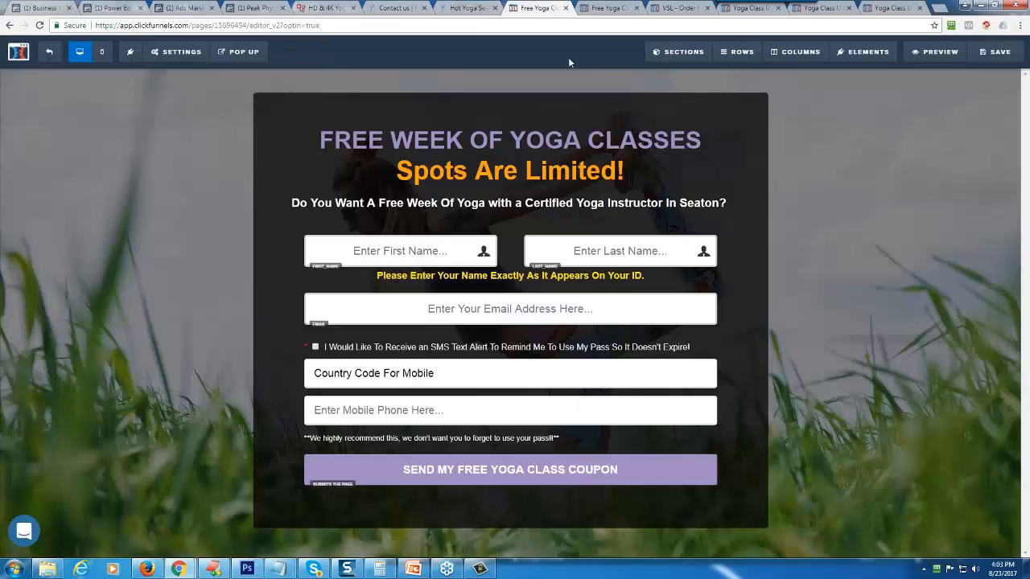
pyautogui.click(177, 51)
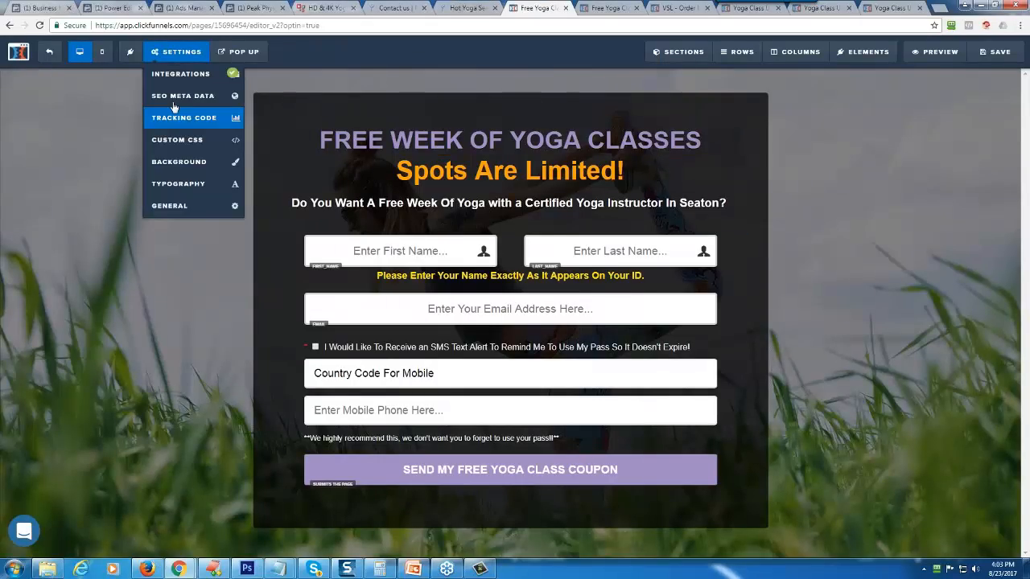
pyautogui.click(180, 119)
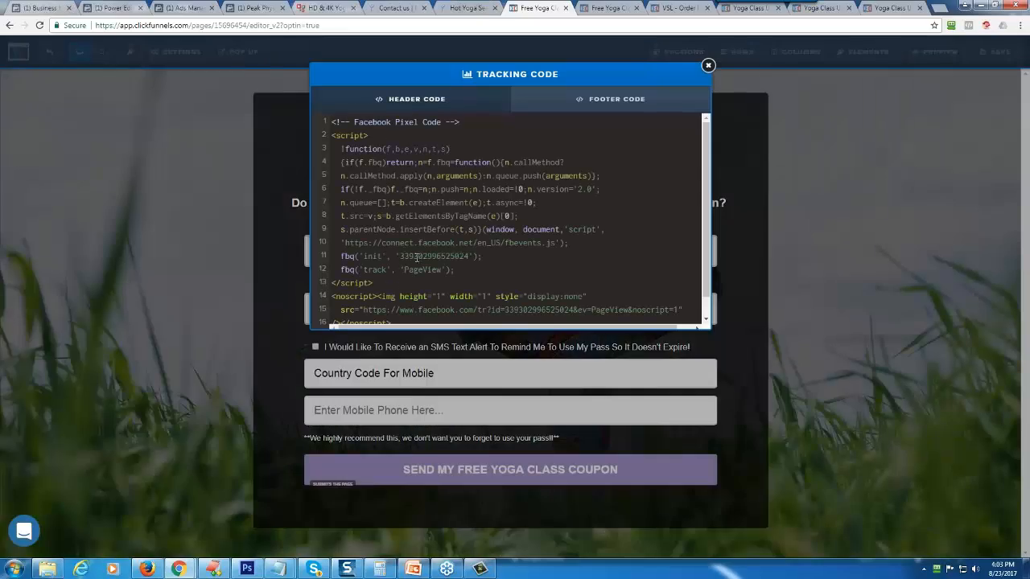
pyautogui.scroll(-1, 405, 270)
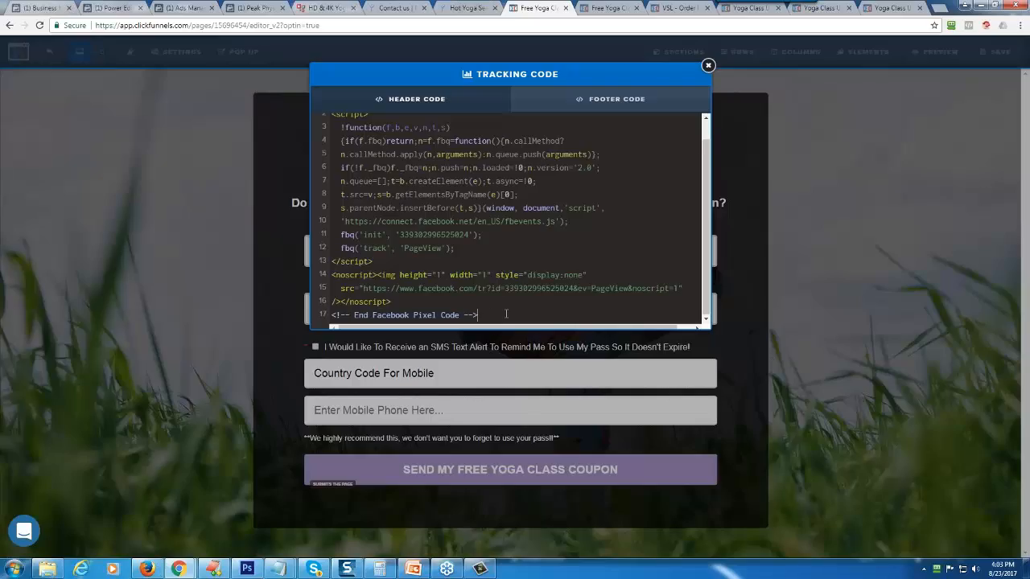
pyautogui.press('Return')
pyautogui.press('Return')
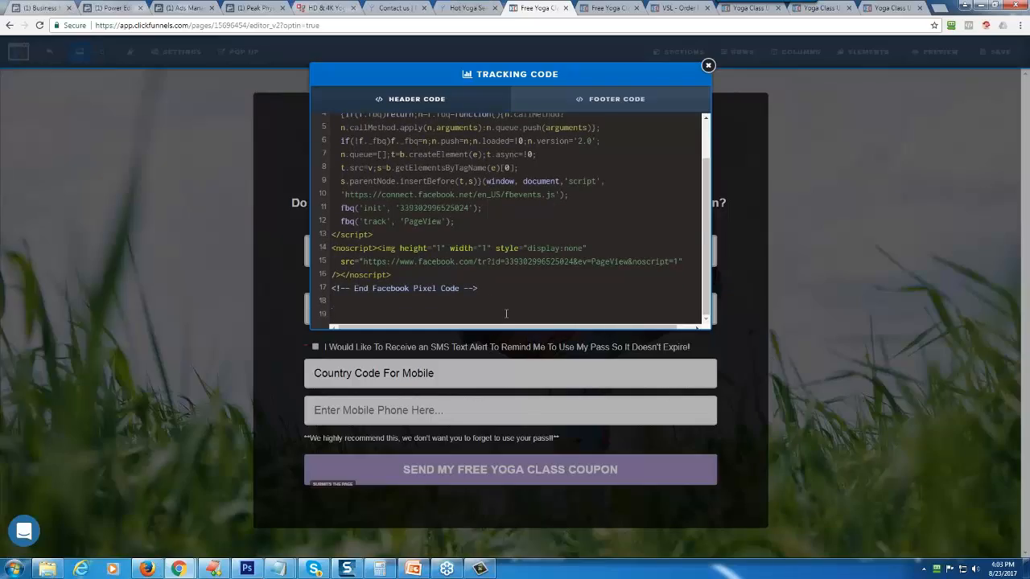
pyautogui.hotkey('ctrl', 'v')
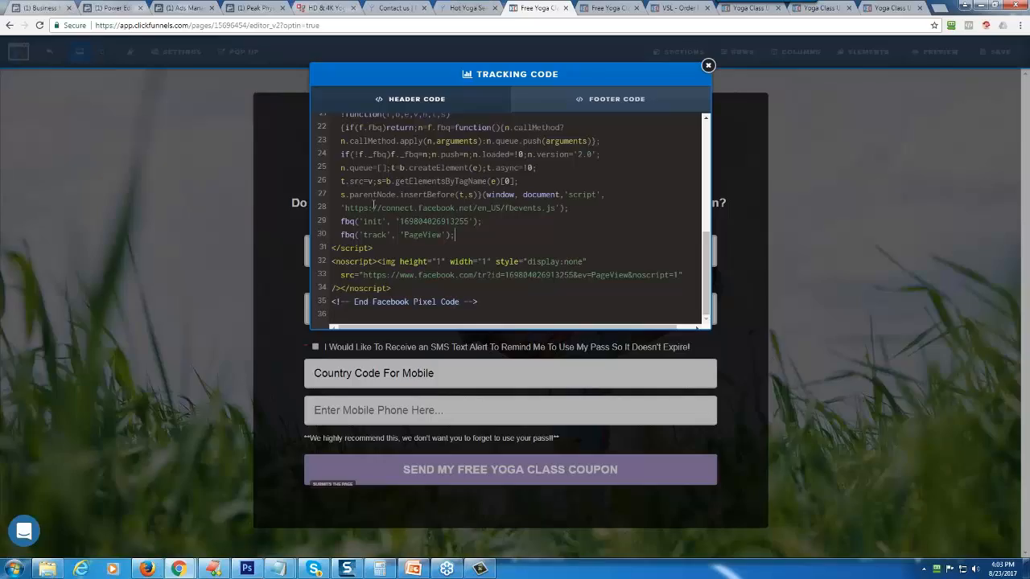
pyautogui.scroll(3, 399, 225)
pyautogui.scroll(-1, 392, 152)
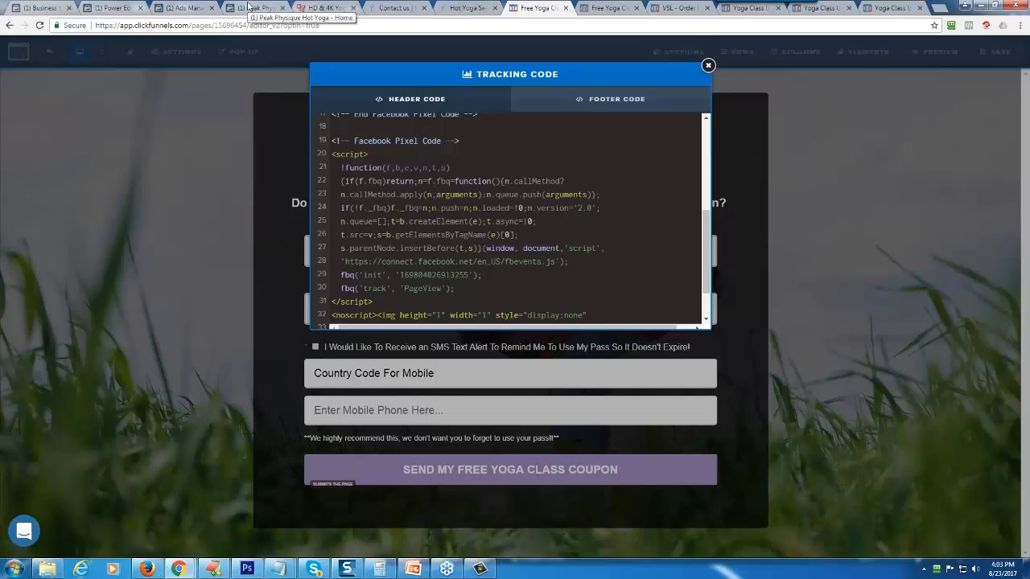
# - Return to the Facebook pixel's event setup, disable the Purchase event, enable View Content, and copy its page-load event code
pyautogui.click(191, 8)
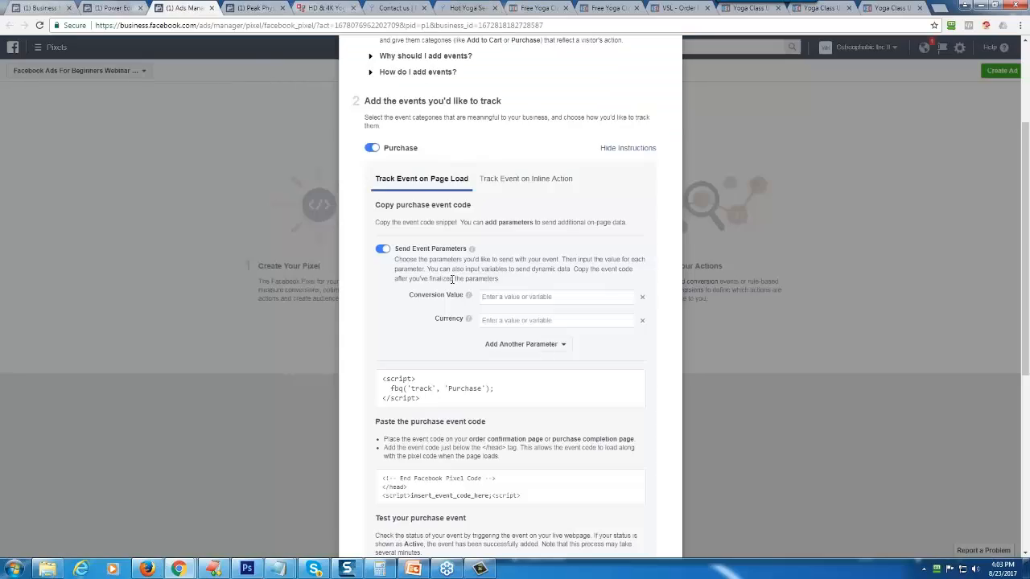
pyautogui.click(383, 248)
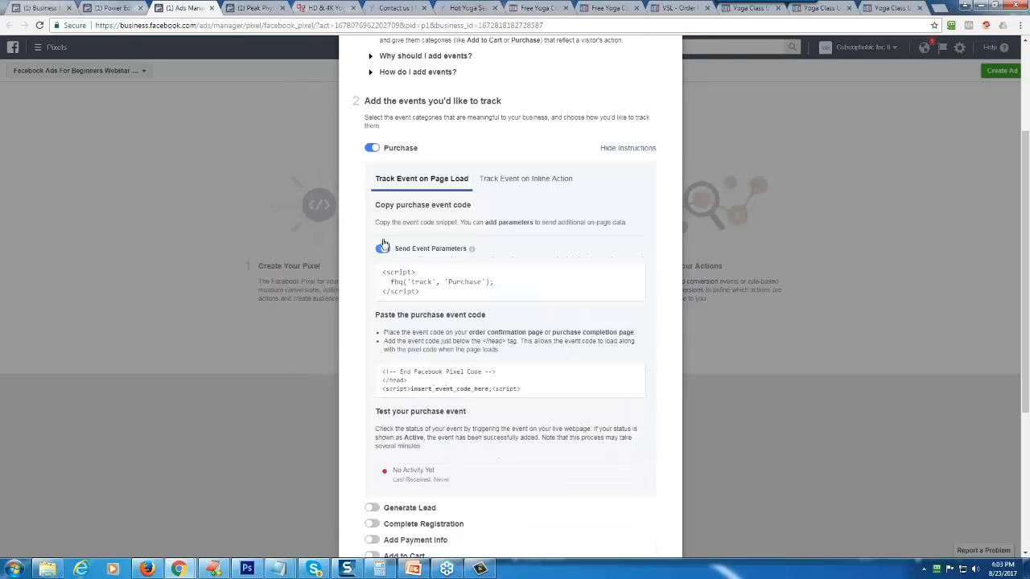
pyautogui.click(371, 151)
pyautogui.click(375, 240)
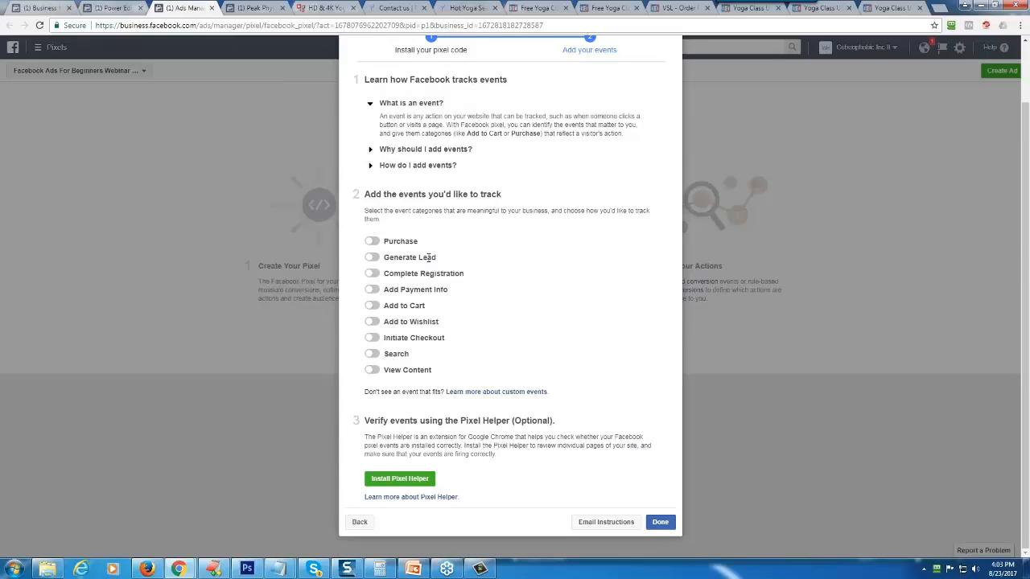
pyautogui.click(393, 369)
pyautogui.scroll(-1, 432, 393)
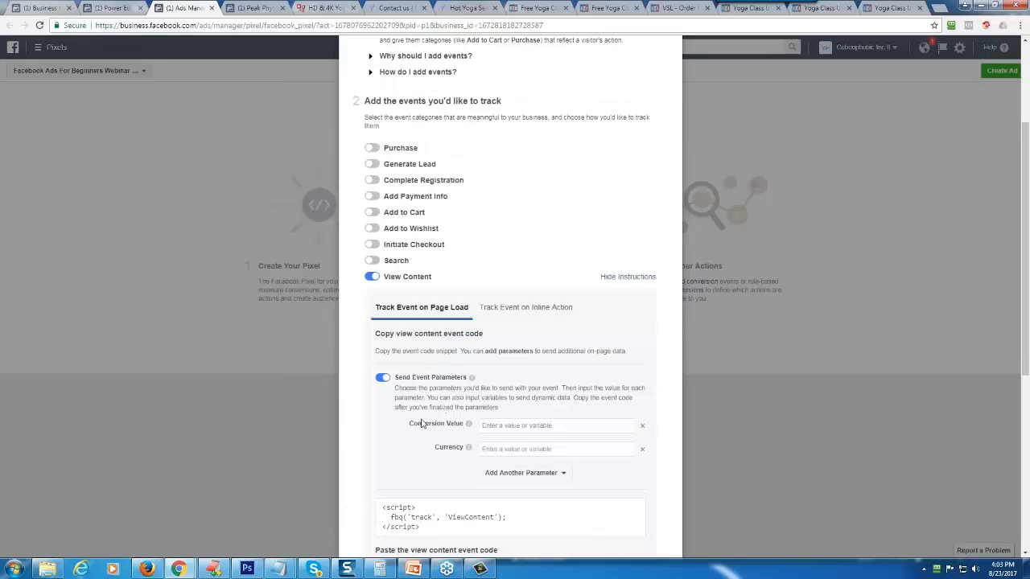
pyautogui.scroll(-2, 418, 423)
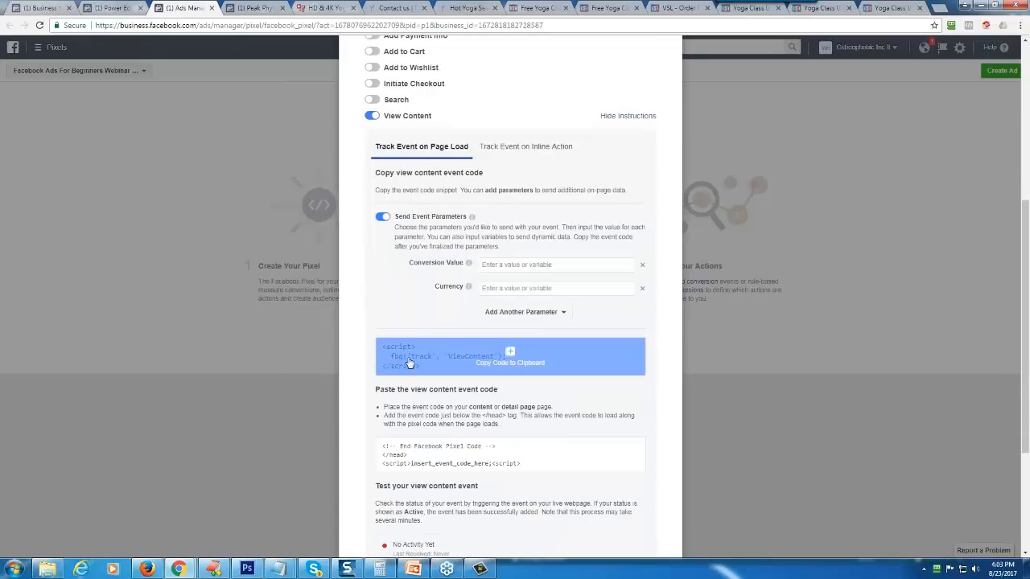
pyautogui.click(410, 363)
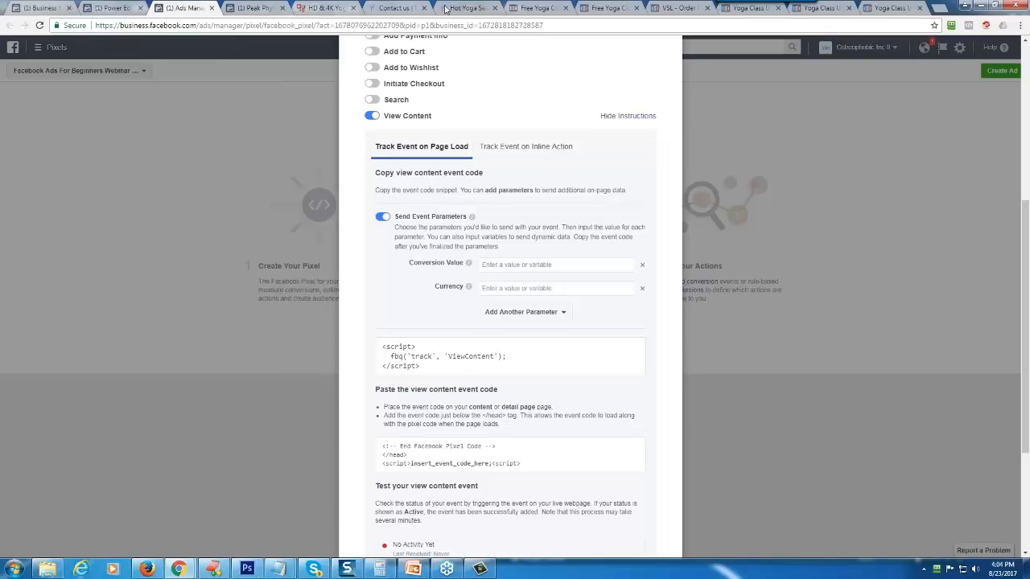
# - Paste the ViewContent event code under the new pixel's PageView line in the opt-in page's header tracking code
pyautogui.click(536, 7)
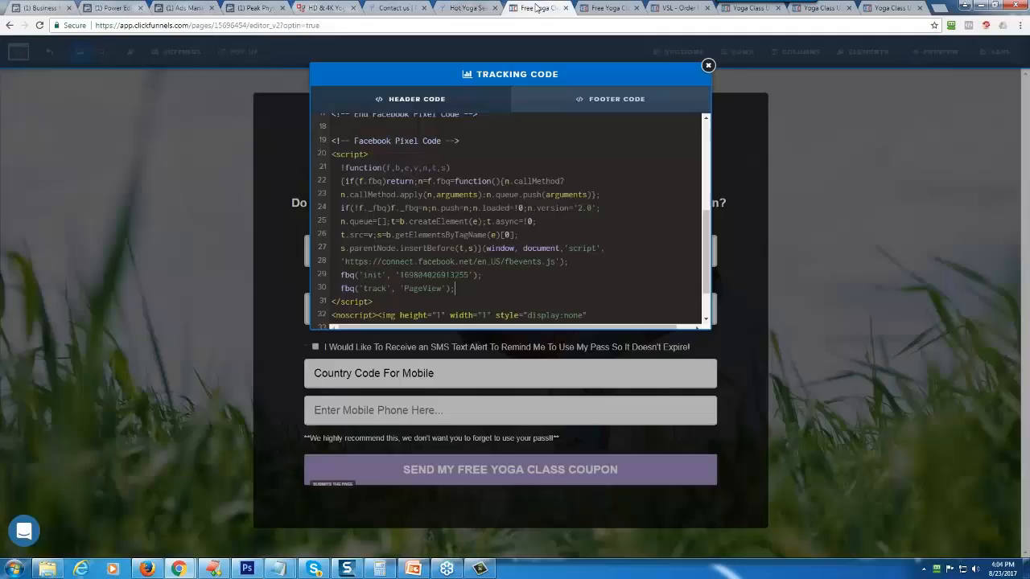
pyautogui.click(462, 288)
pyautogui.press('Return')
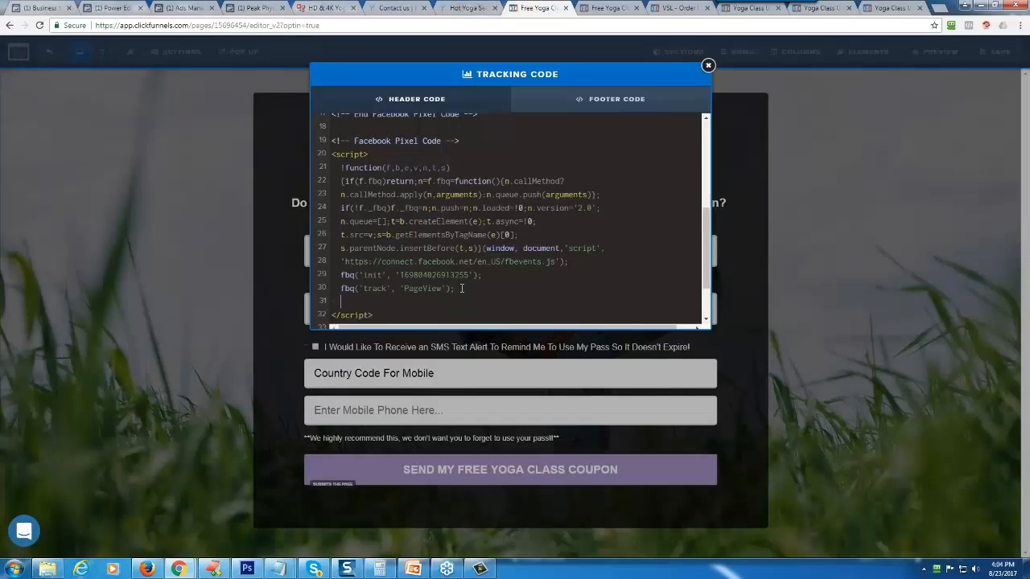
pyautogui.press('Return')
pyautogui.press('BackSpace')
pyautogui.hotkey('ctrl', 'v')
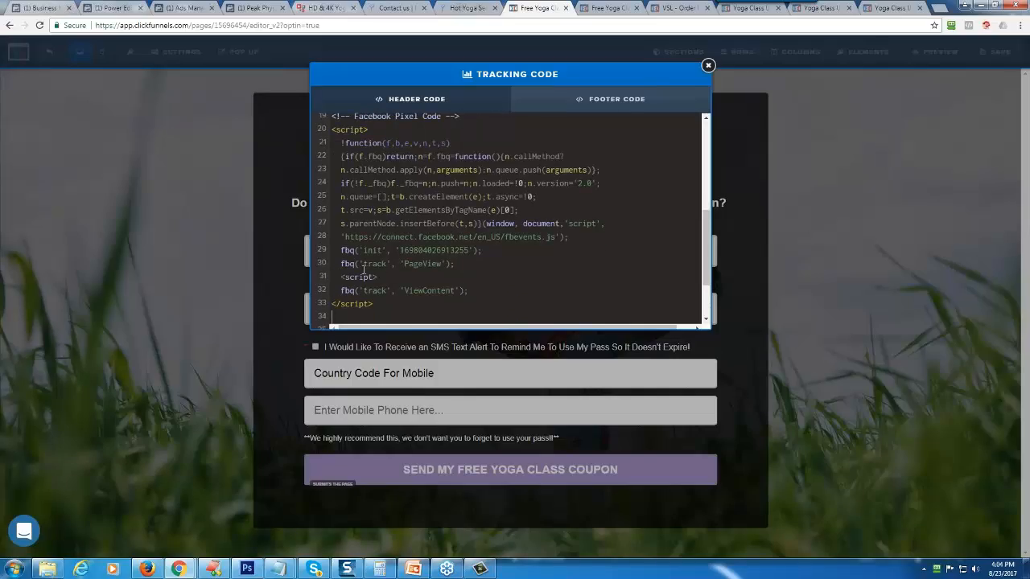
# - Delete the extra opening and closing script tags around the ViewContent line and close the tracking code
pyautogui.moveTo(340, 276); pyautogui.dragTo(386, 276)
pyautogui.press('BackSpace')
pyautogui.press('Delete')
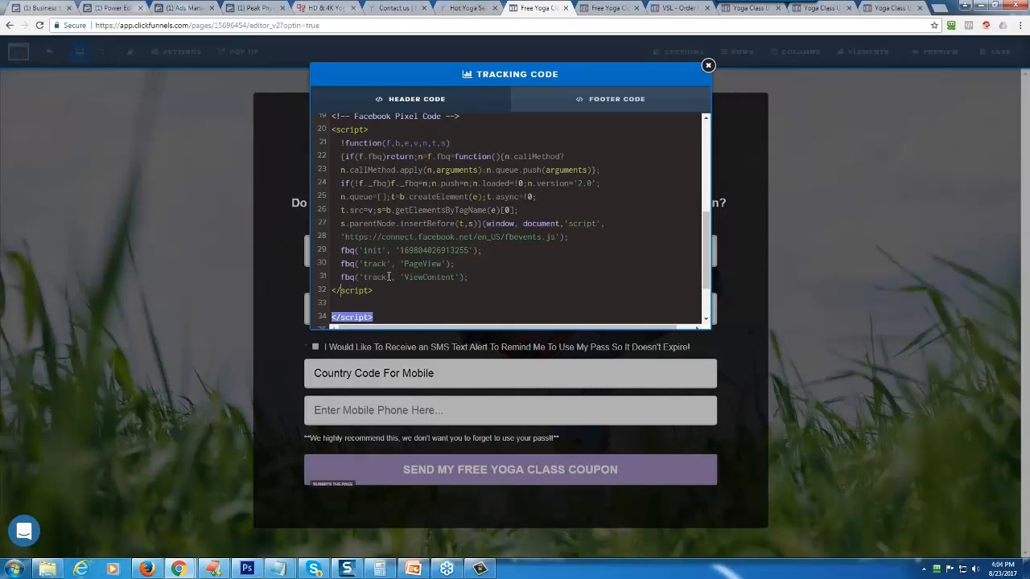
pyautogui.press('Delete')
pyautogui.press('Delete')
pyautogui.press('Delete')
pyautogui.press('Delete')
pyautogui.press('Delete')
pyautogui.press('Delete')
pyautogui.press('Delete')
pyautogui.press('Delete')
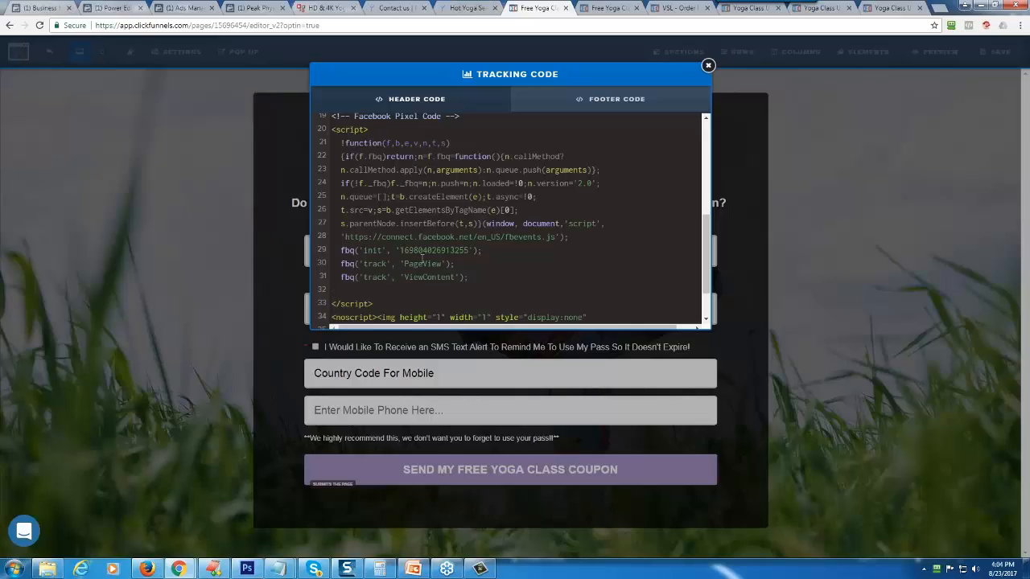
pyautogui.moveTo(402, 250); pyautogui.dragTo(471, 251)
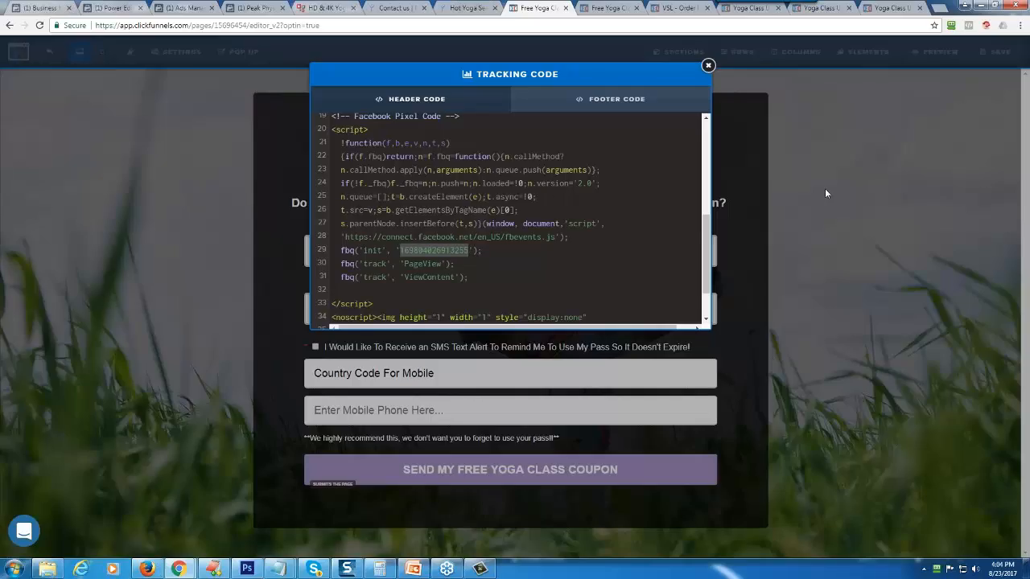
pyautogui.click(824, 193)
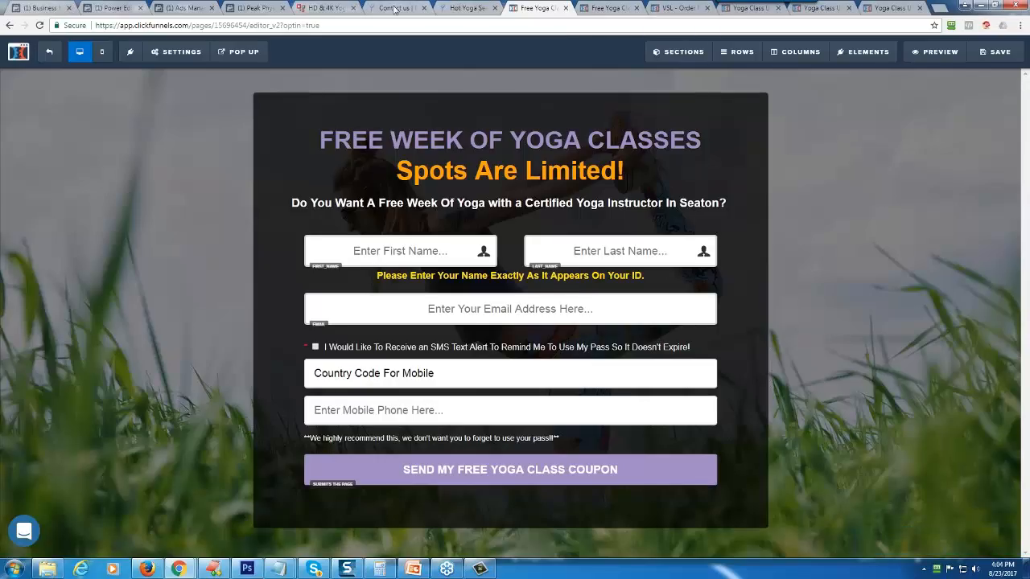
# - Check the live opt-in page and the one-time offer page, and save the opt-in page in the editor
pyautogui.click(607, 6)
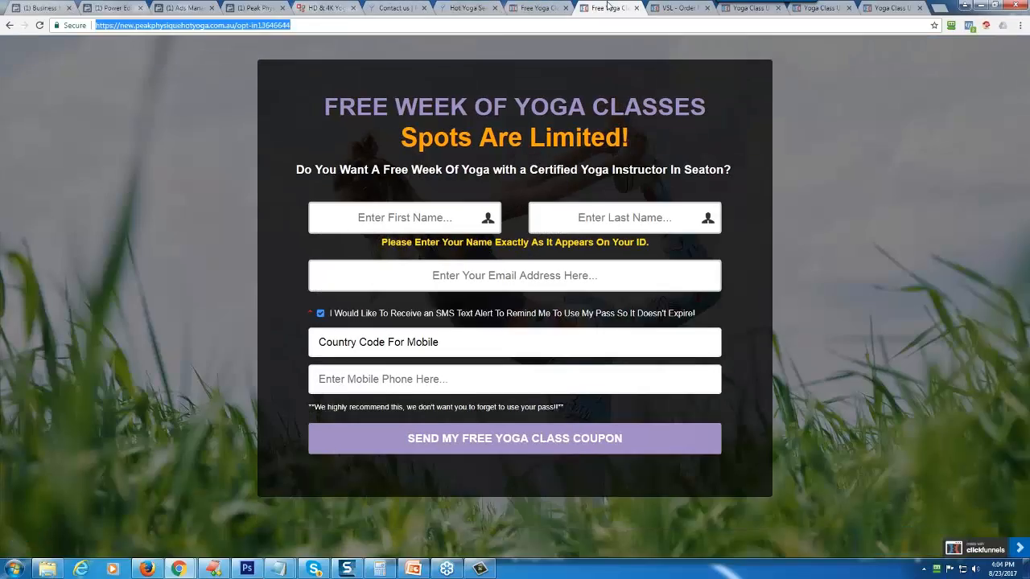
pyautogui.click(684, 9)
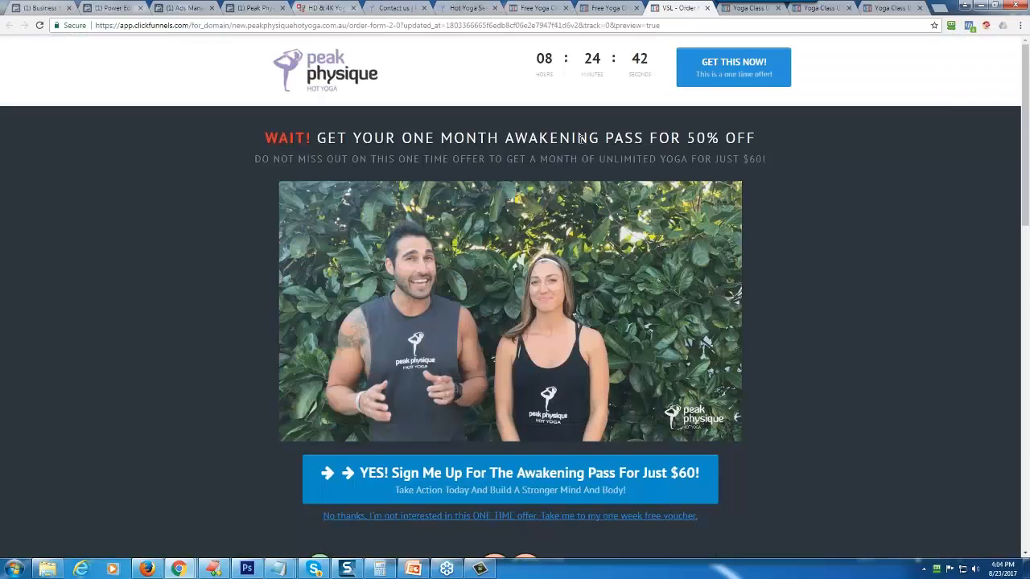
pyautogui.click(552, 9)
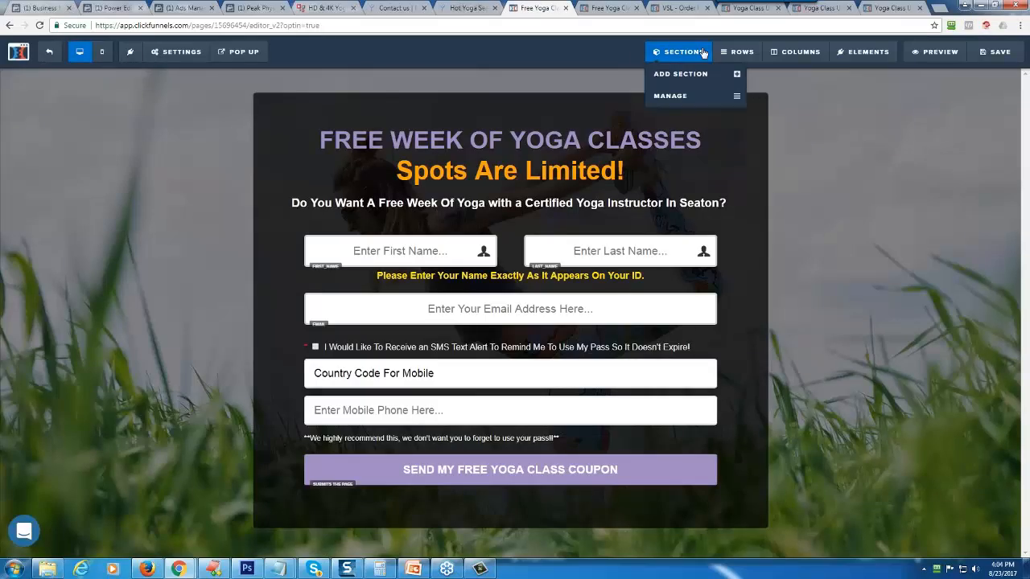
pyautogui.click(981, 58)
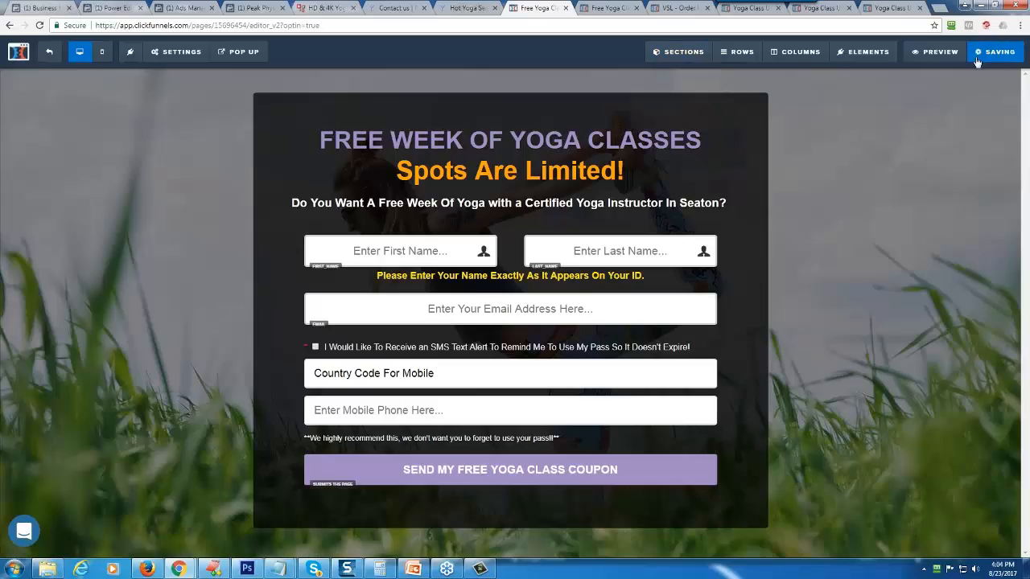
# - Open the funnel's Order Form 2.0 page for editing and review the pixel events in its header tracking code
pyautogui.click(46, 55)
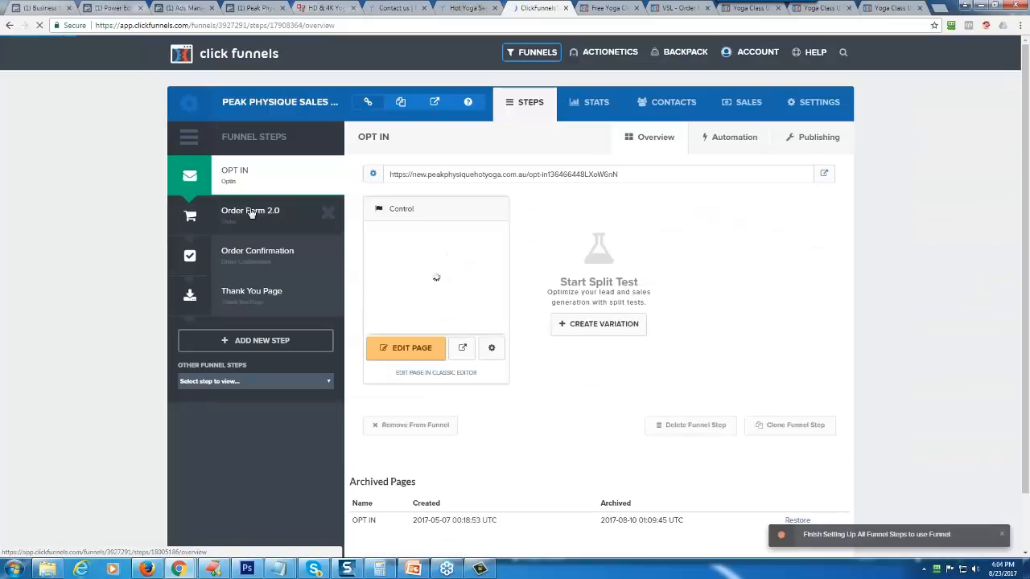
pyautogui.click(248, 215)
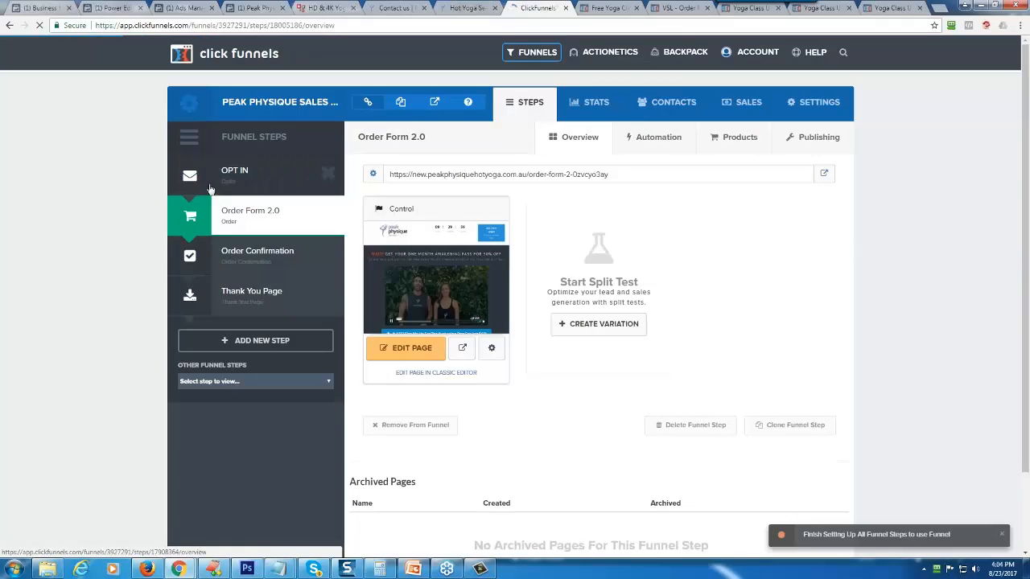
pyautogui.click(426, 346)
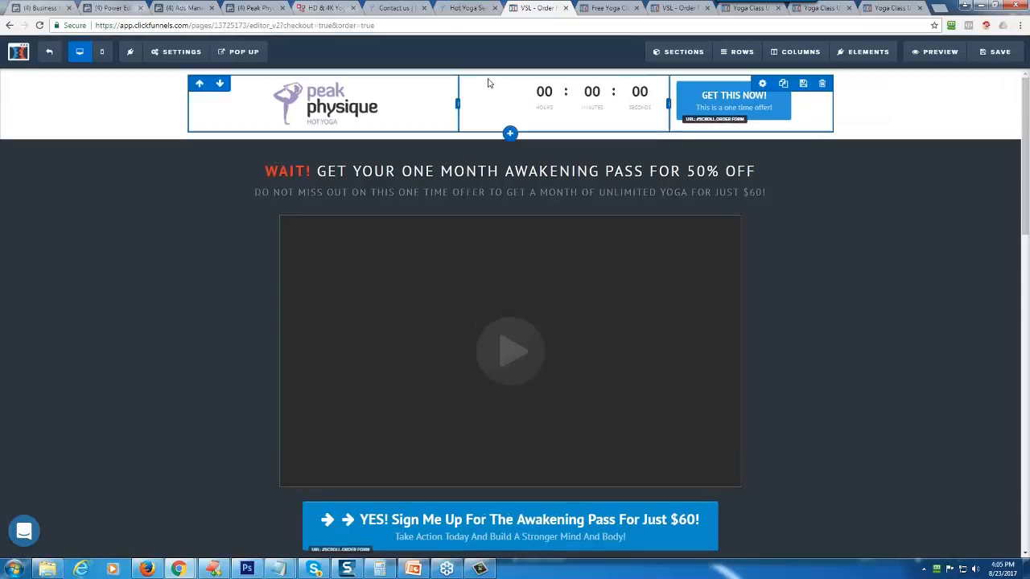
pyautogui.click(175, 51)
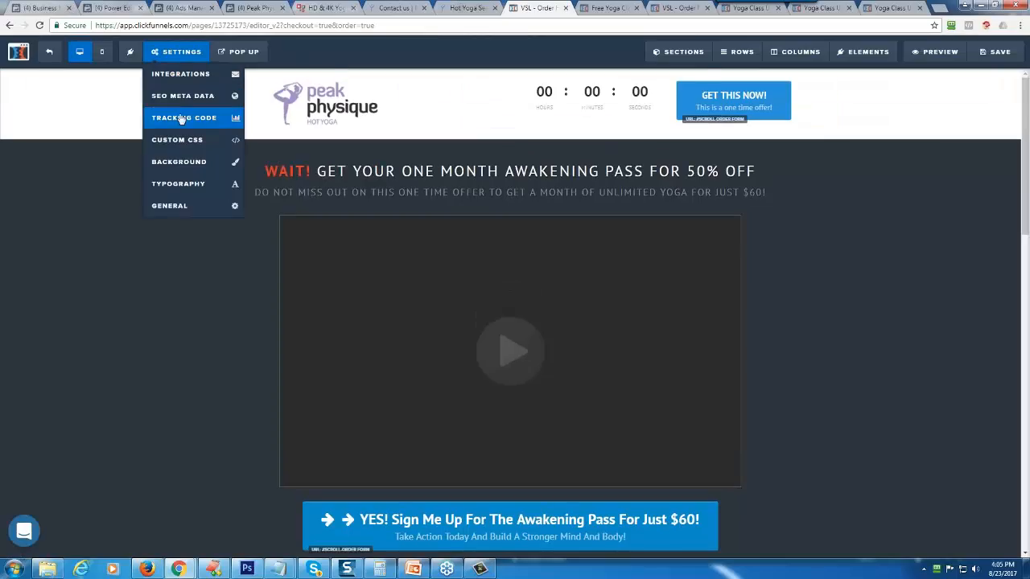
pyautogui.click(182, 119)
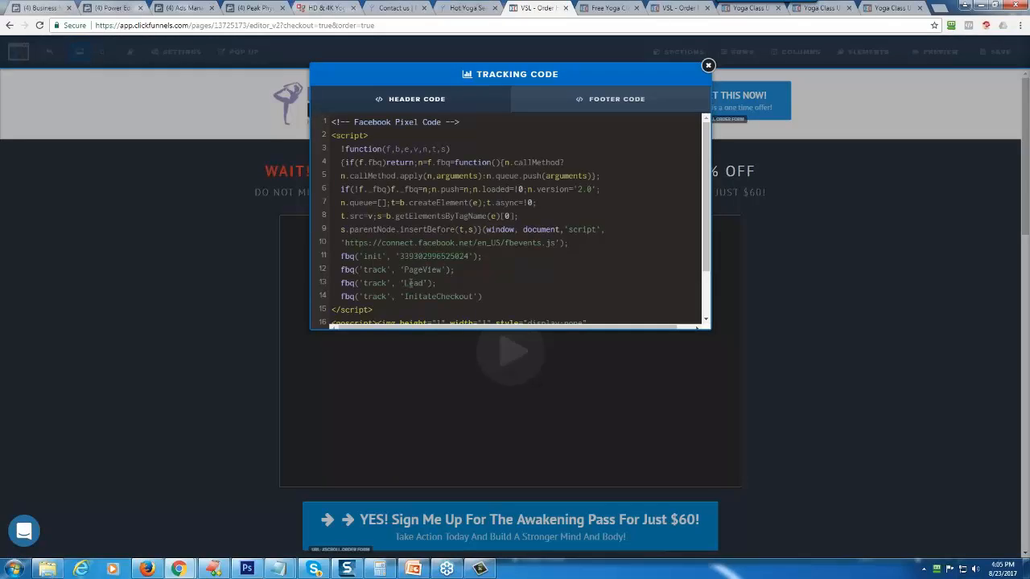
pyautogui.scroll(-2, 460, 257)
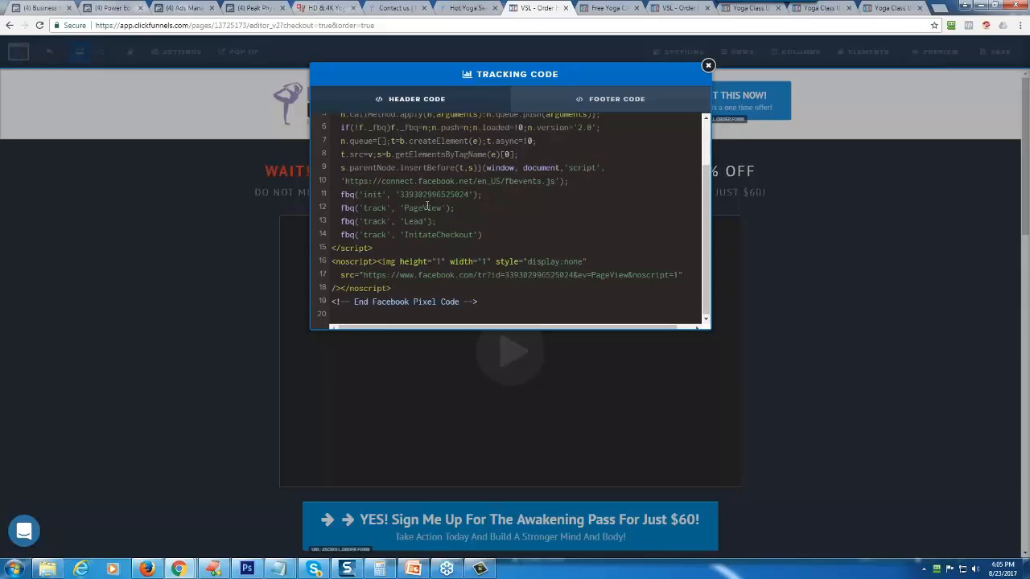
# - Switch from the View Content to the Generate Lead event in Facebook's pixel installation, review its event code and finish the dialog
pyautogui.click(181, 8)
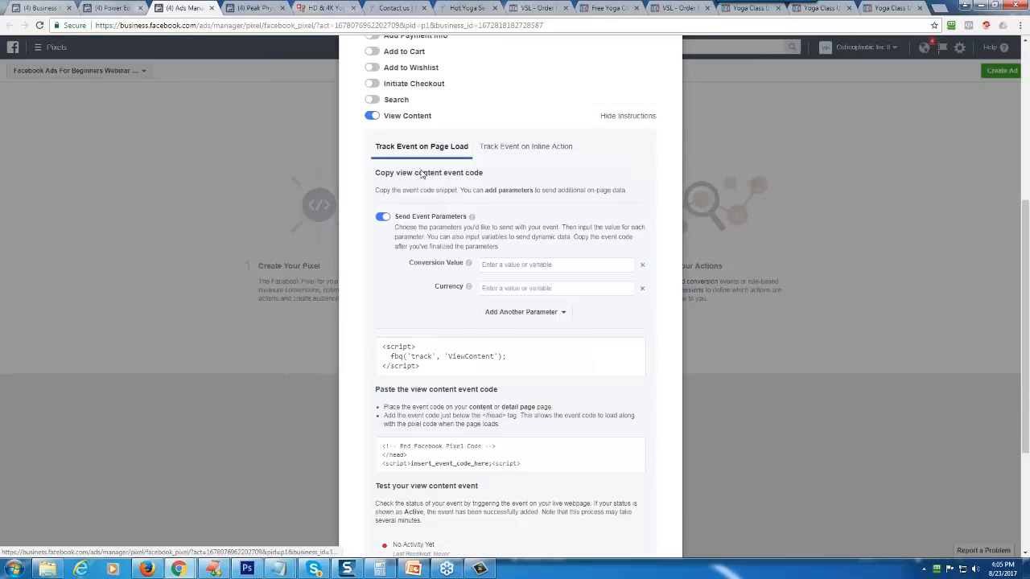
pyautogui.click(372, 115)
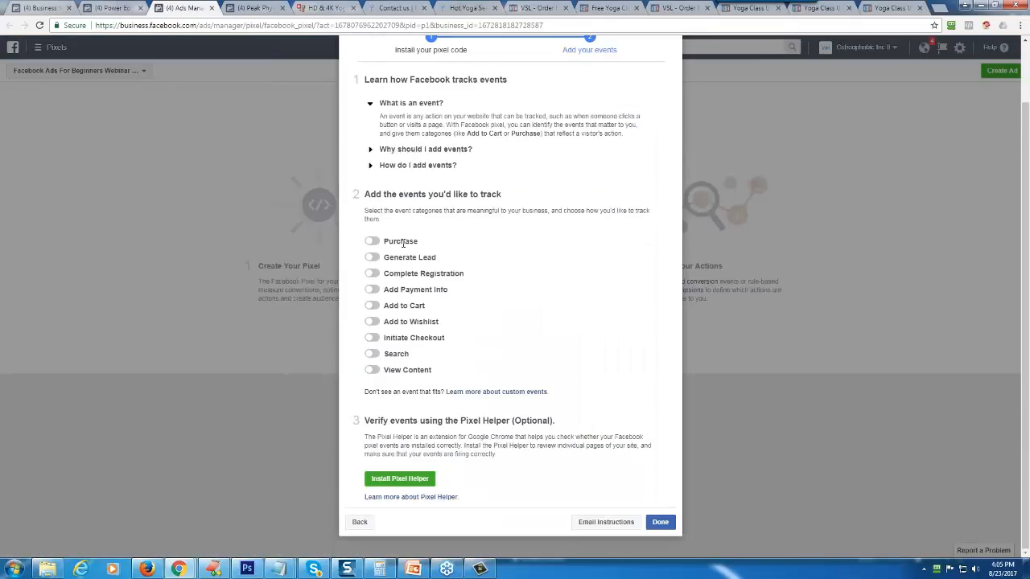
pyautogui.scroll(1, 404, 249)
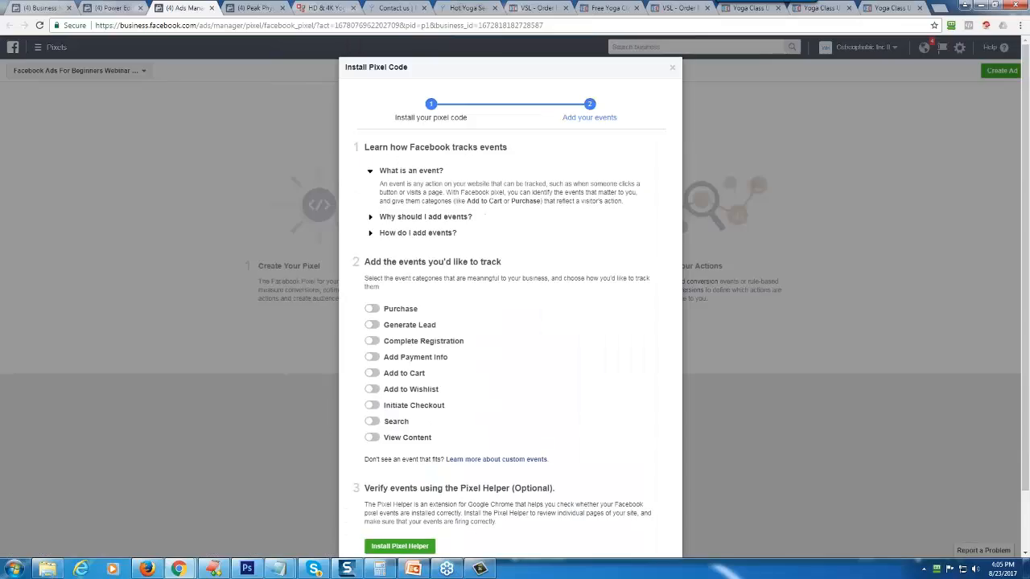
pyautogui.click(375, 327)
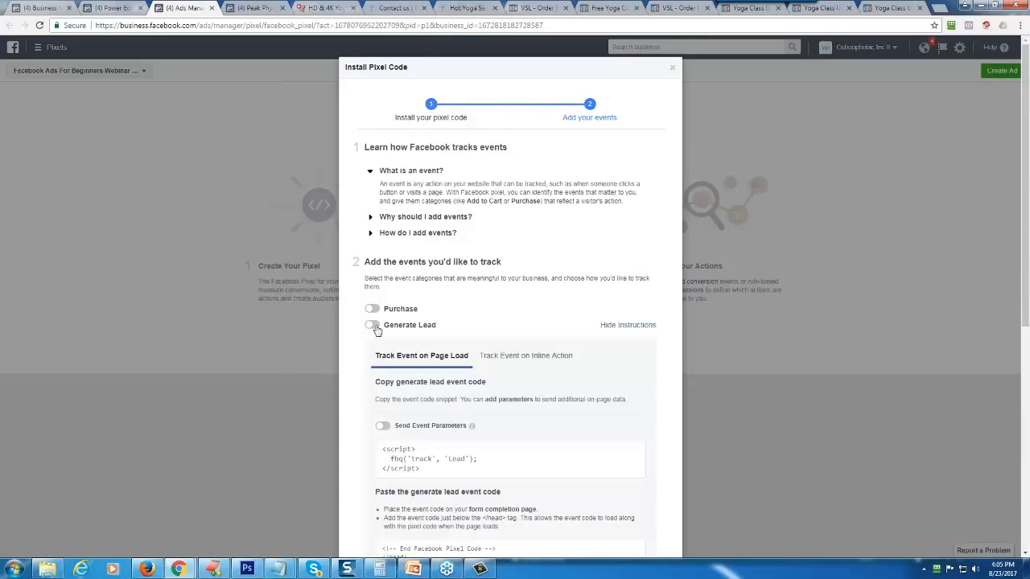
pyautogui.scroll(-2, 387, 322)
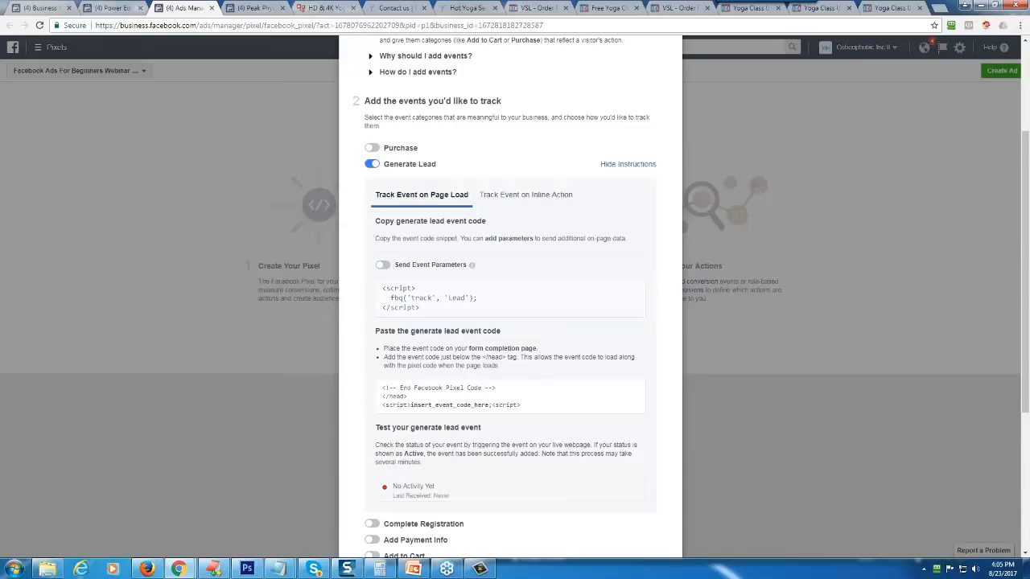
pyautogui.scroll(-3, 482, 329)
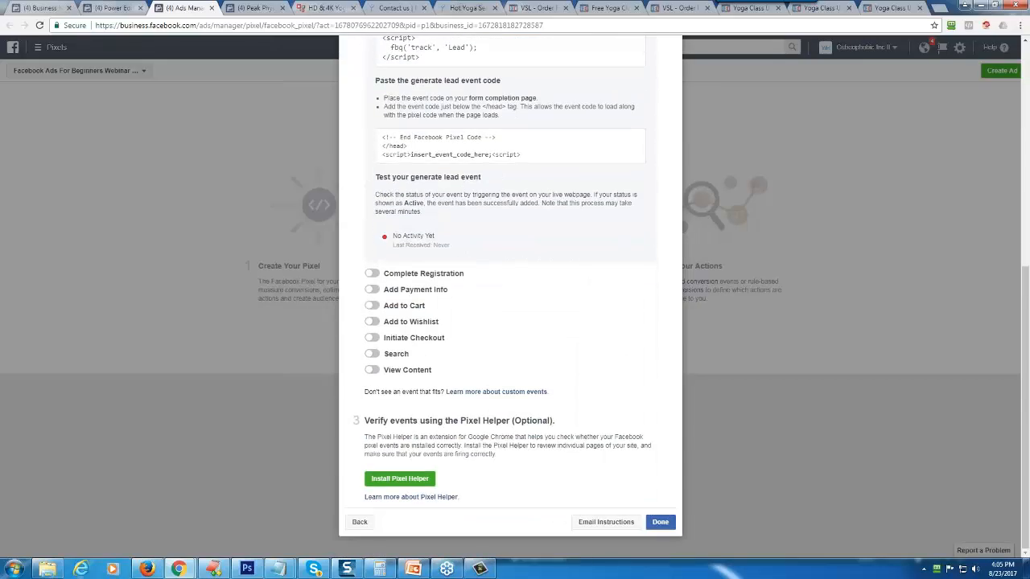
pyautogui.click(659, 523)
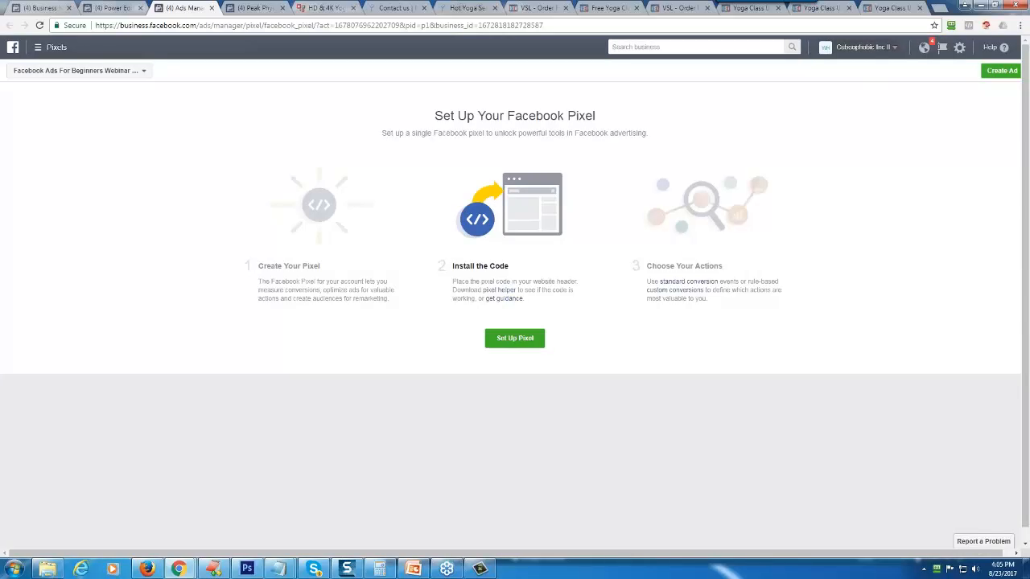
# - Reopen the Pixels setup for manual code installation and copy the entire base pixel code
pyautogui.click(56, 47)
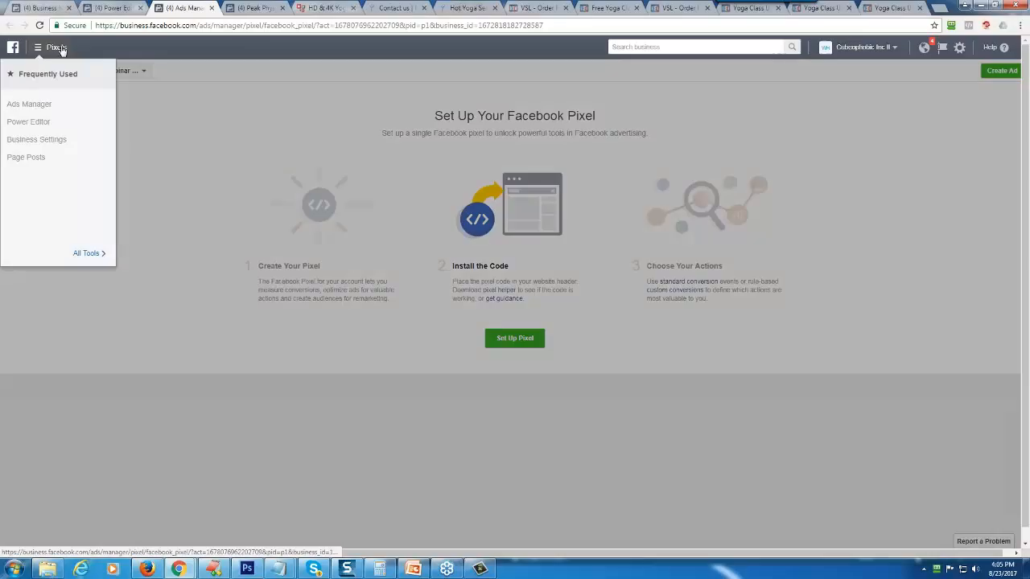
pyautogui.moveTo(89, 254)
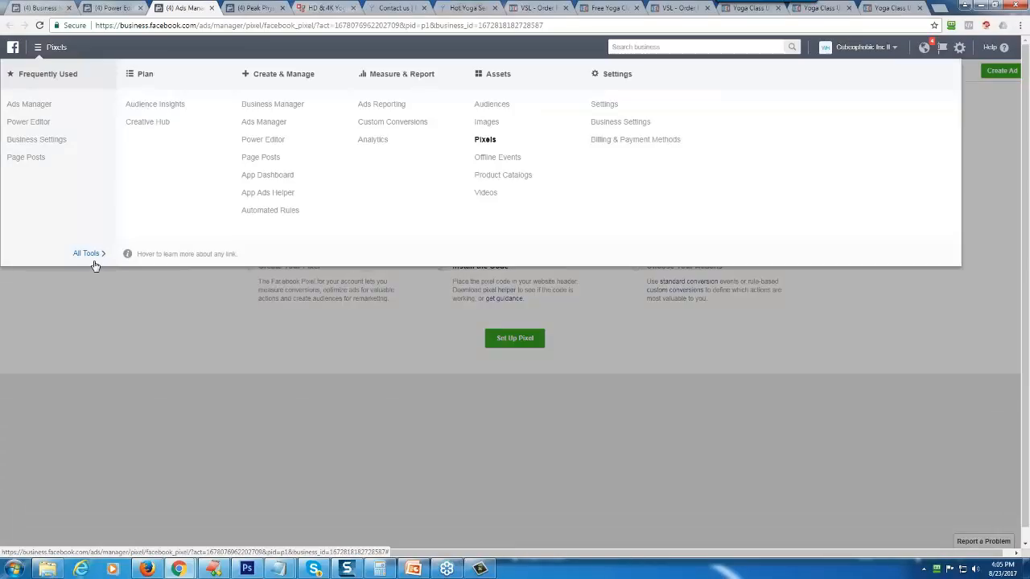
pyautogui.click(485, 140)
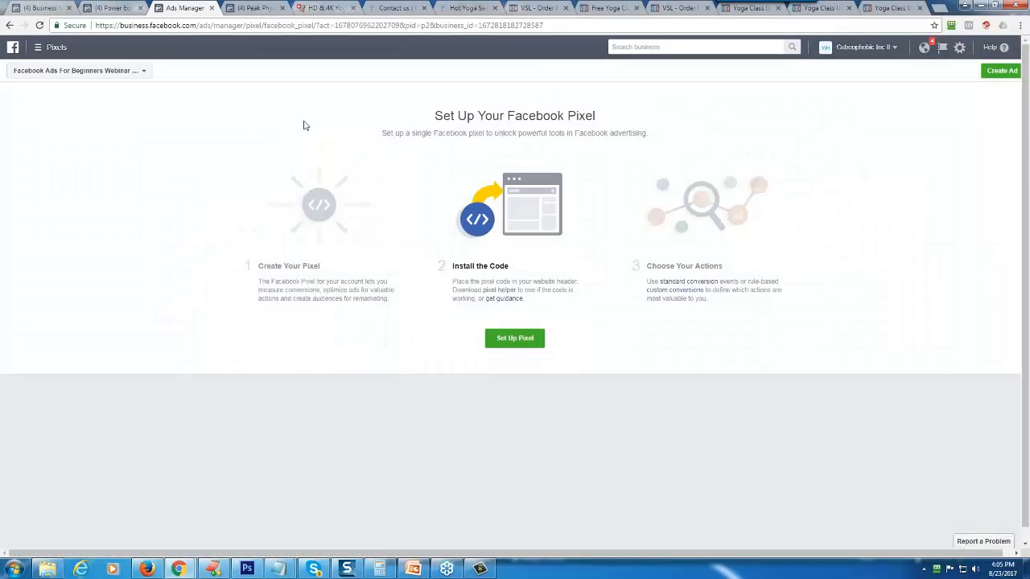
pyautogui.click(523, 341)
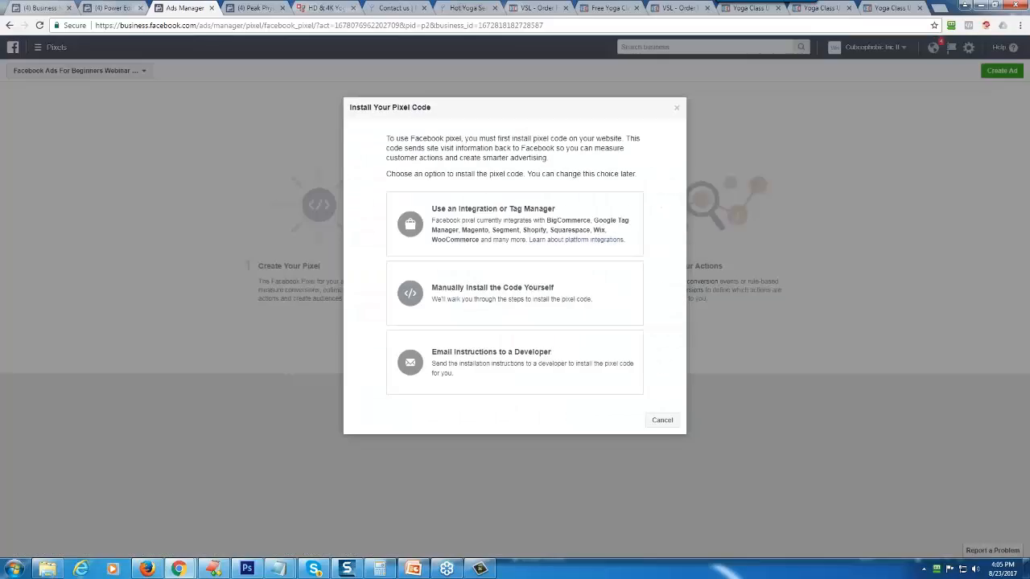
pyautogui.click(478, 299)
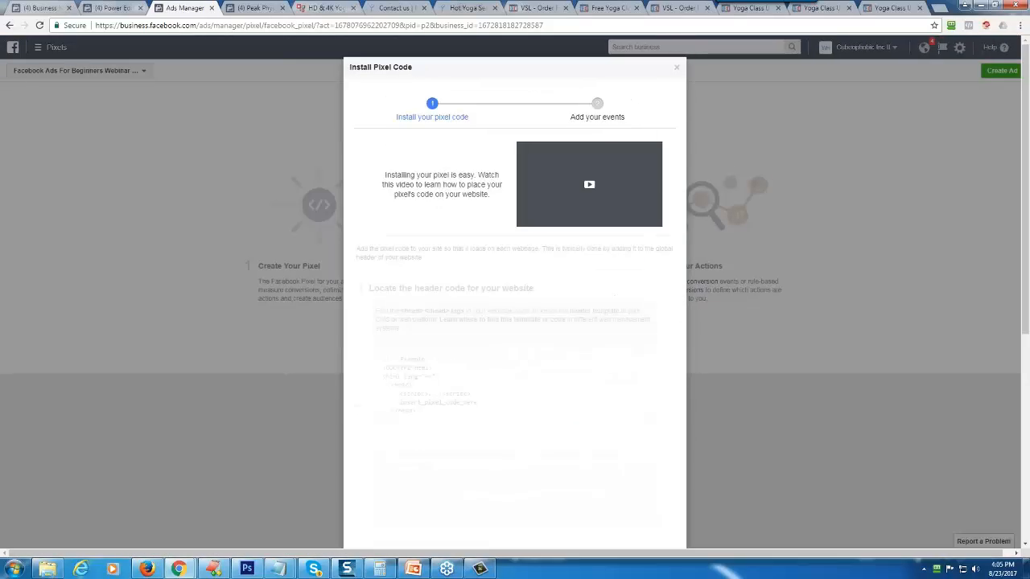
pyautogui.scroll(-3, 454, 445)
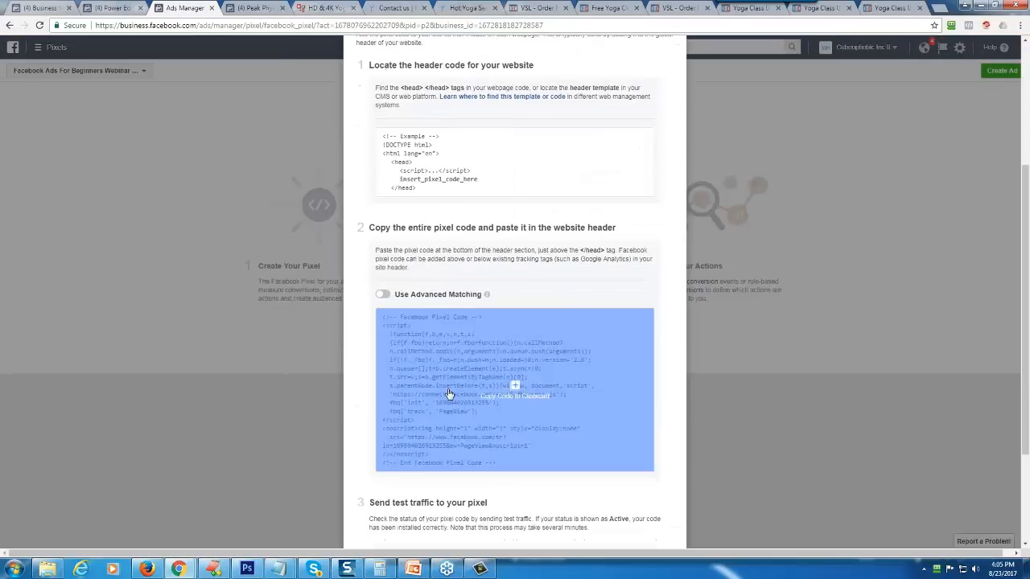
pyautogui.click(514, 389)
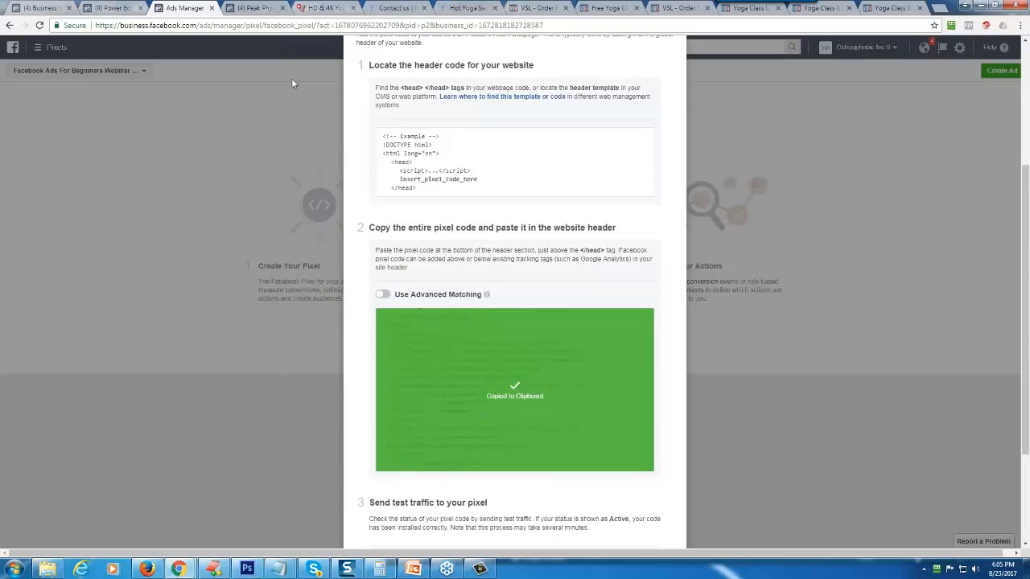
# - Paste the new base pixel code below the existing pixel in the order form page's header tracking code and check its pixel ID
pyautogui.click(550, 8)
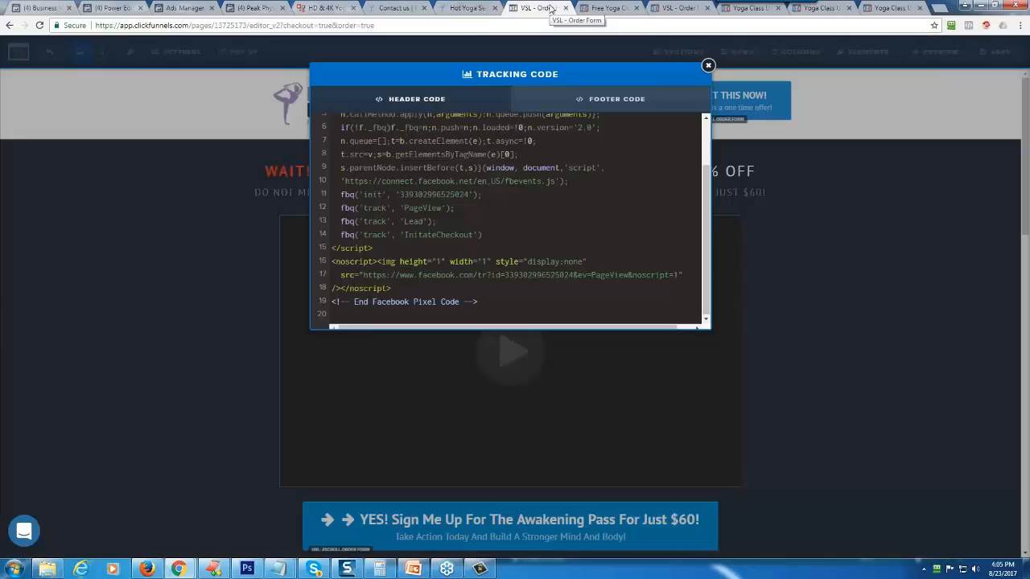
pyautogui.click(403, 313)
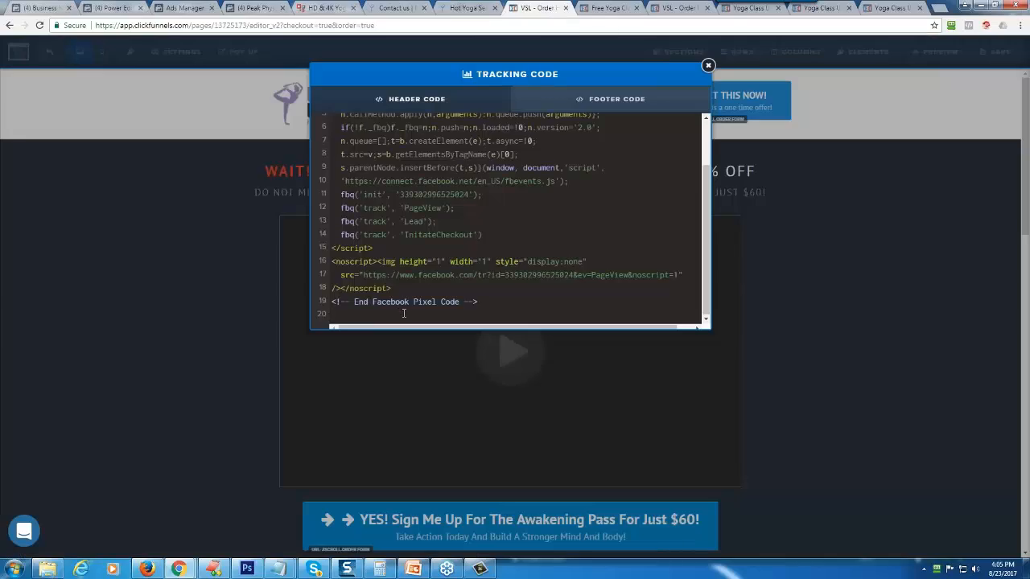
pyautogui.press('Return')
pyautogui.press('Return')
pyautogui.press('Return')
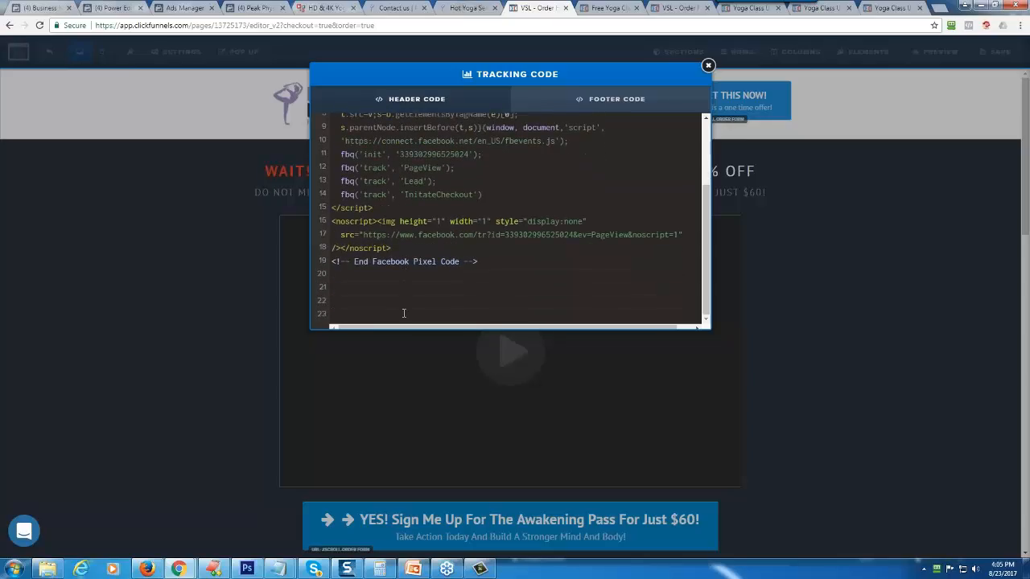
pyautogui.hotkey('ctrl', 'v')
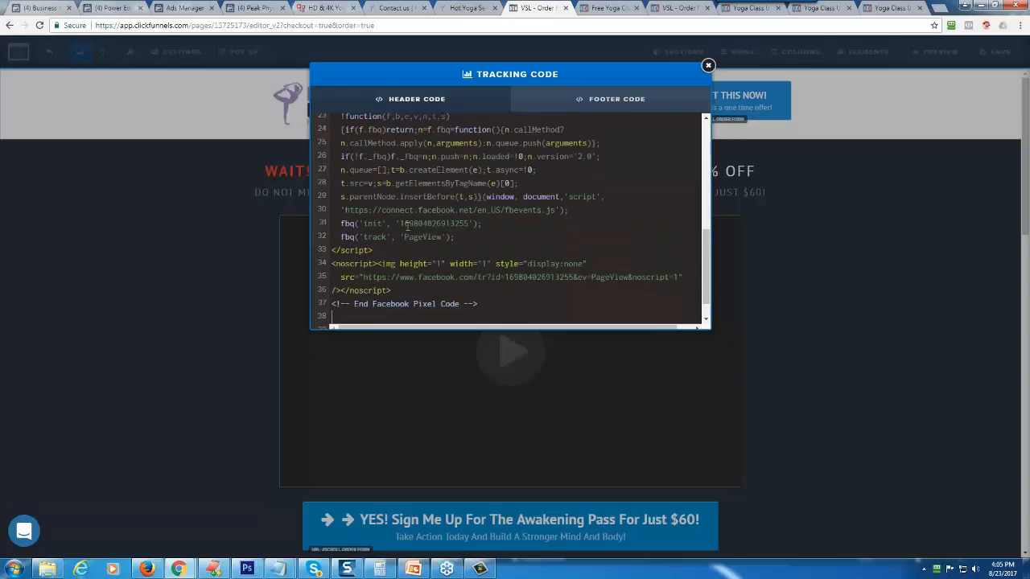
pyautogui.moveTo(400, 223); pyautogui.dragTo(467, 224)
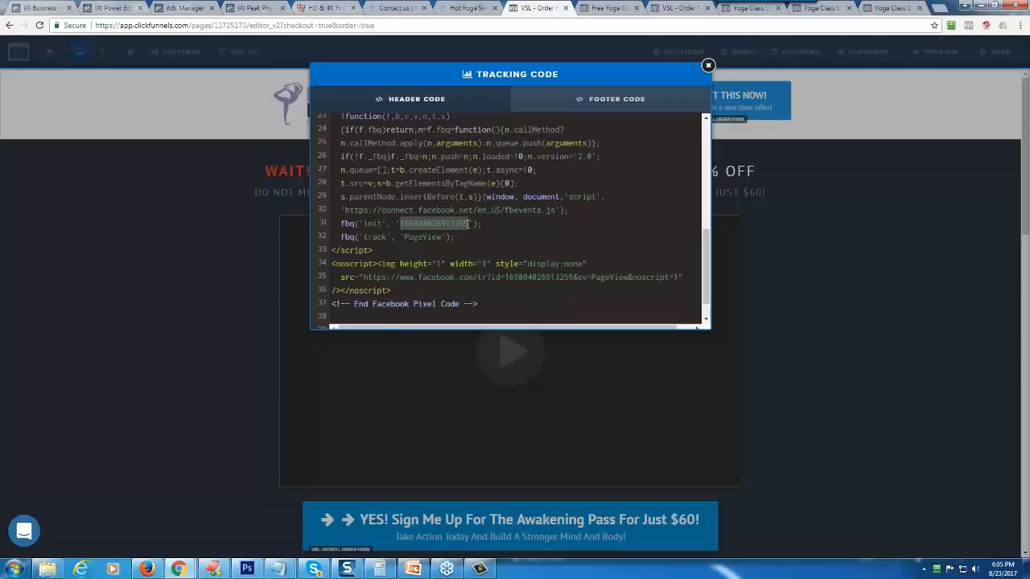
# - Copy the old pixel's Lead event line and paste it under the new pixel's PageView line
pyautogui.scroll(5, 481, 239)
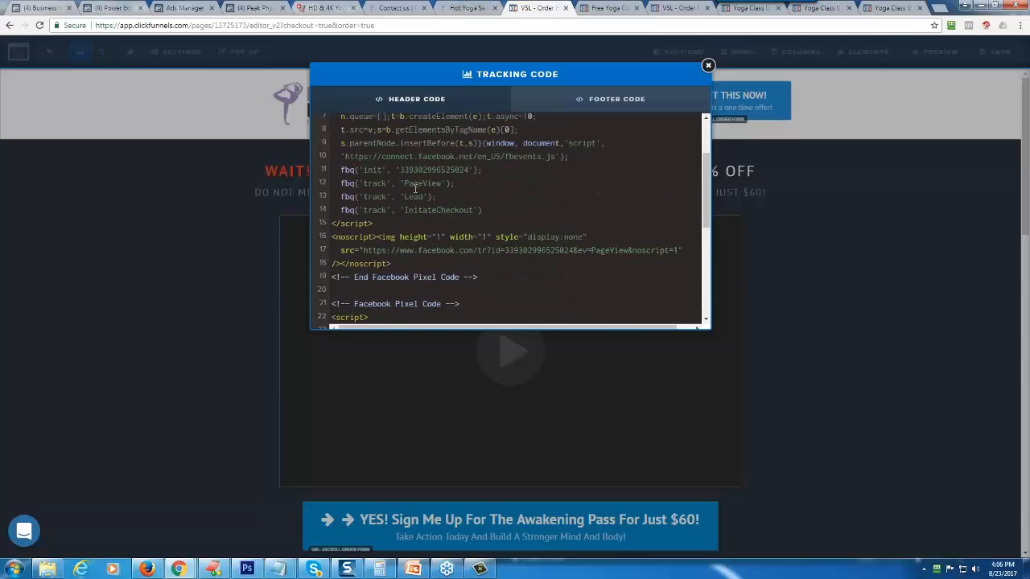
pyautogui.tripleClick(410, 196)
pyautogui.rightClick(409, 195)
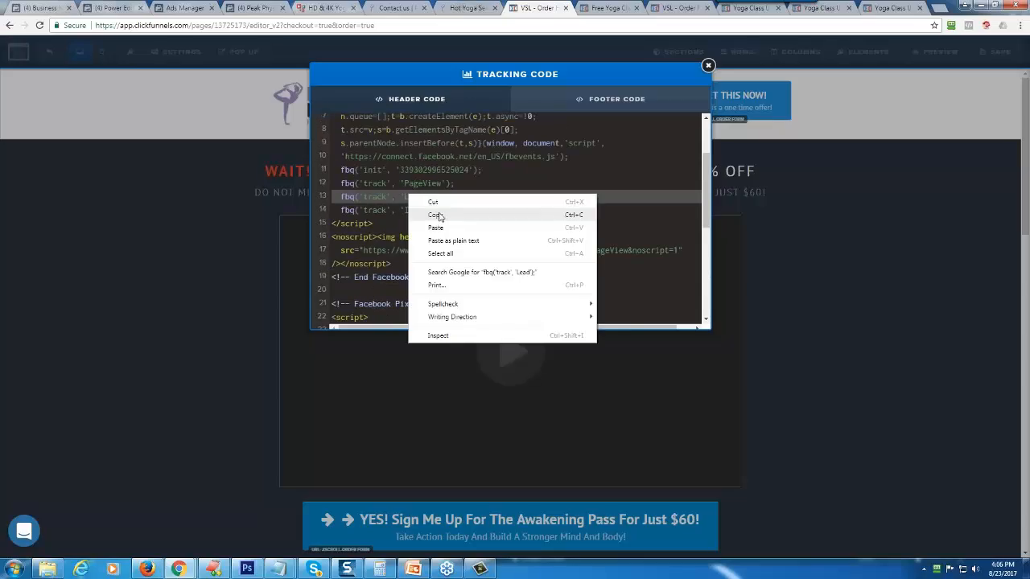
pyautogui.click(440, 217)
pyautogui.scroll(-6, 467, 207)
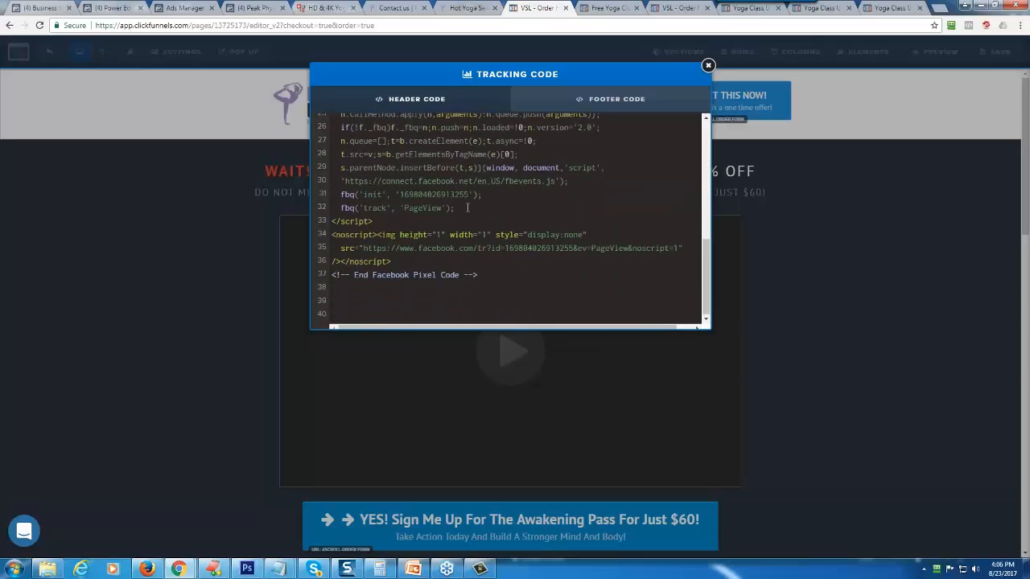
pyautogui.press('Return')
pyautogui.hotkey('ctrl', 'v')
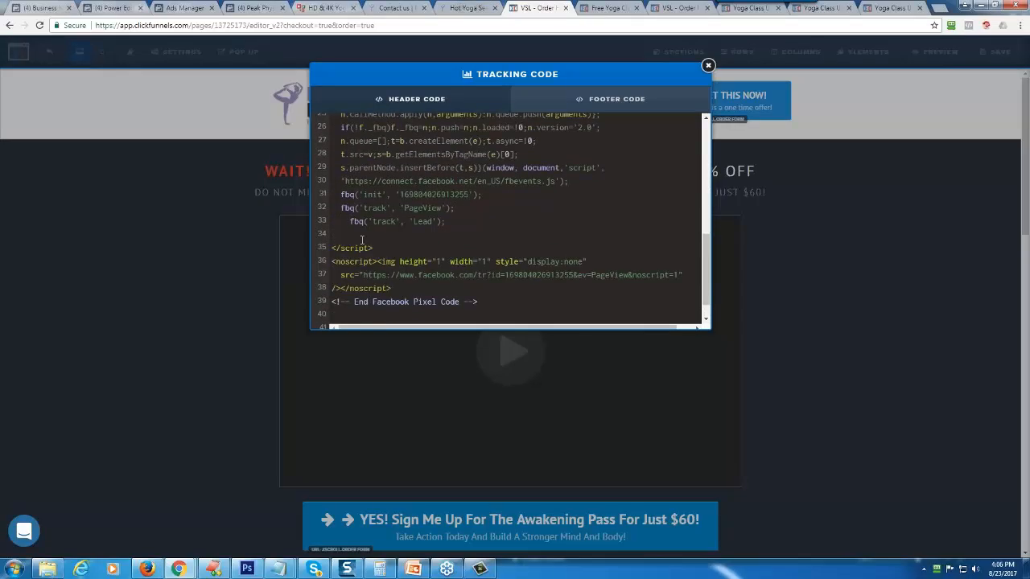
# - Remove the extra indentation and blank line around the pasted Lead event, close the tracking code and save the order form page
pyautogui.press('Home')
pyautogui.press('BackSpace')
pyautogui.press('BackSpace')
pyautogui.press('Delete')
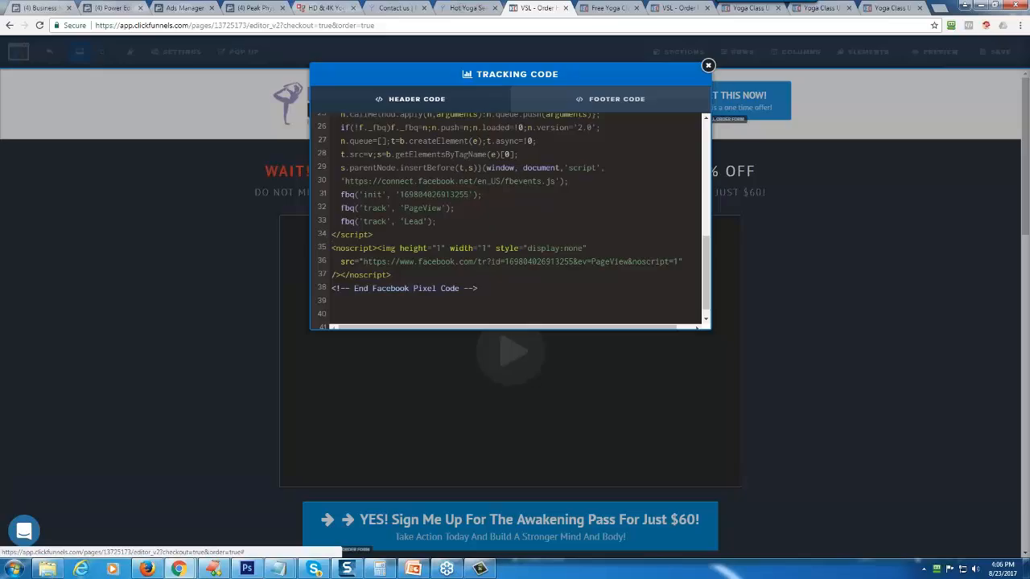
pyautogui.click(707, 65)
pyautogui.click(997, 52)
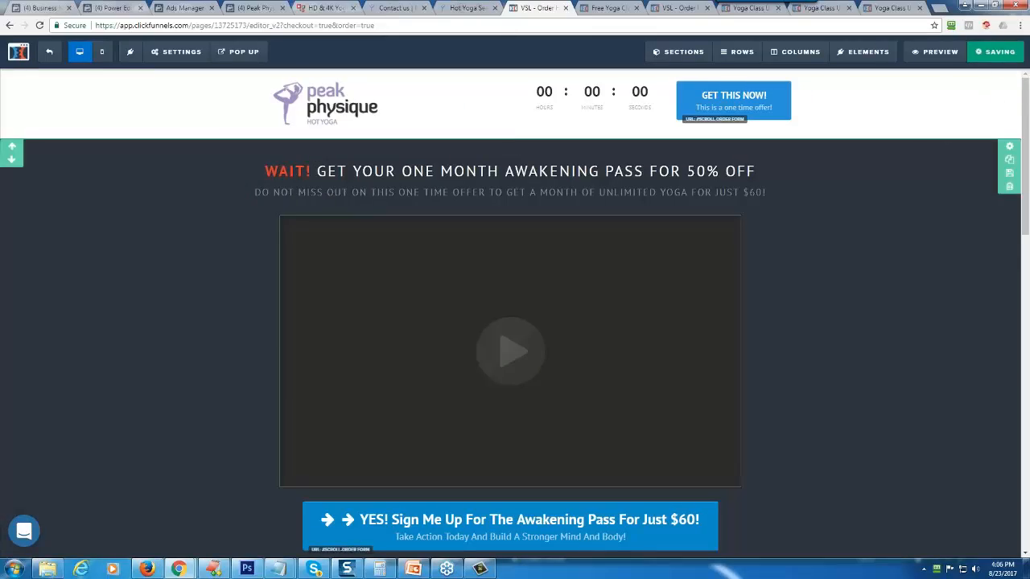
# - Return to Power Editor, dismiss the pixel notice and set the video ad to track all conversions from the Facebook pixel
pyautogui.click(118, 8)
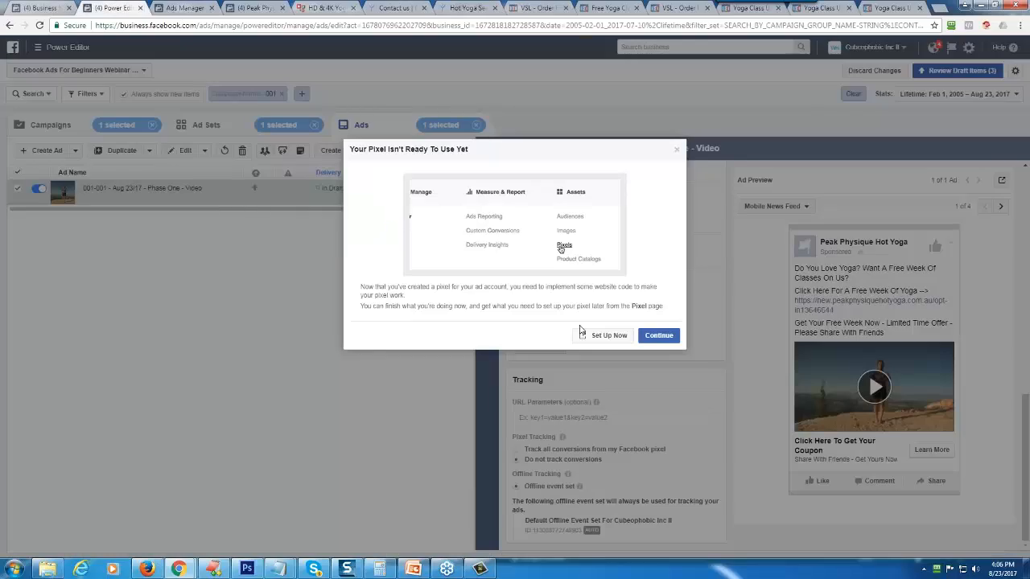
pyautogui.click(656, 336)
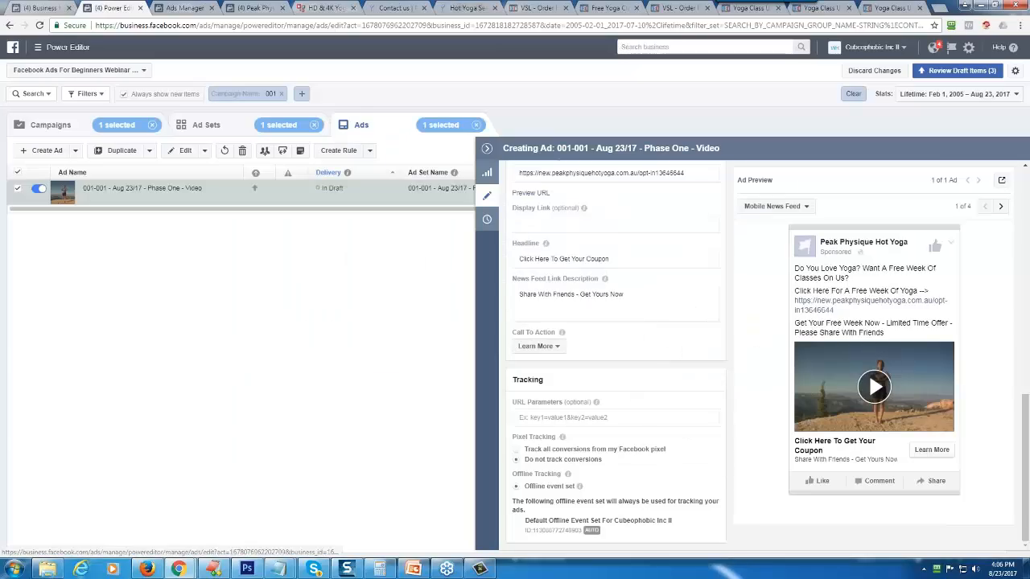
pyautogui.click(523, 452)
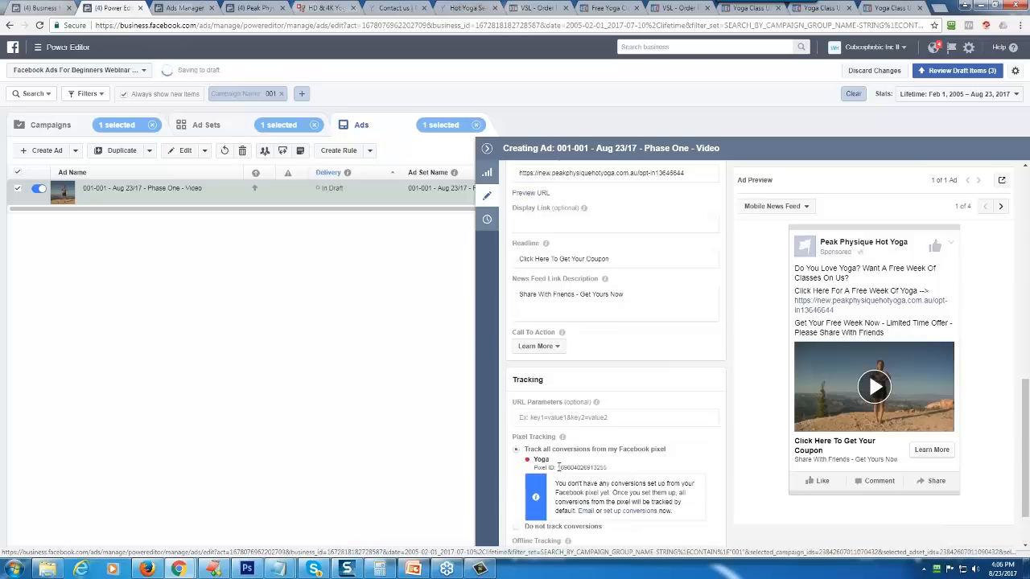
pyautogui.moveTo(557, 467); pyautogui.dragTo(607, 468)
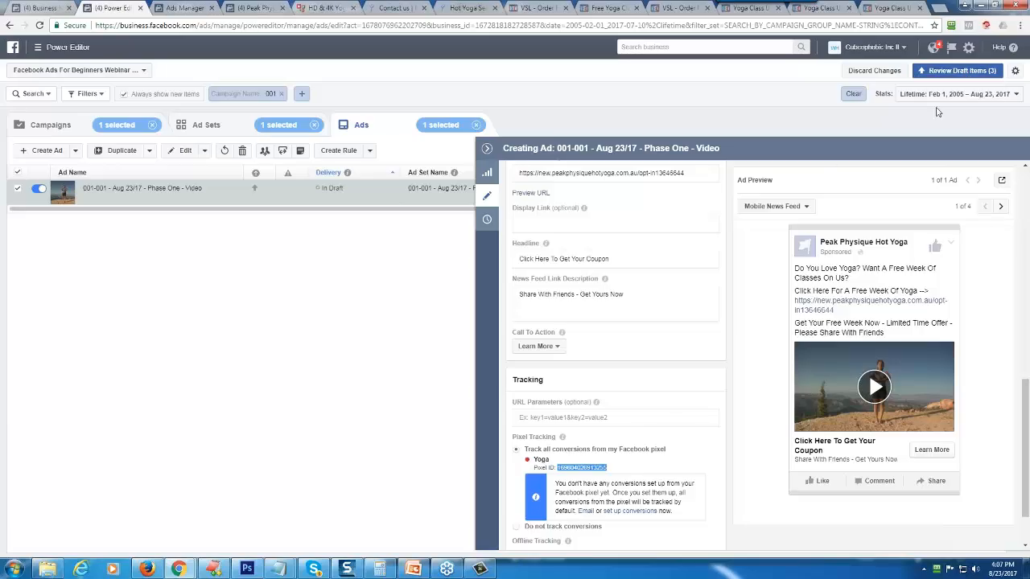
# - Submit the draft campaign for confirmation and accept the ad account setup with Canada, US Dollars and the America/Toronto time zone
pyautogui.click(969, 73)
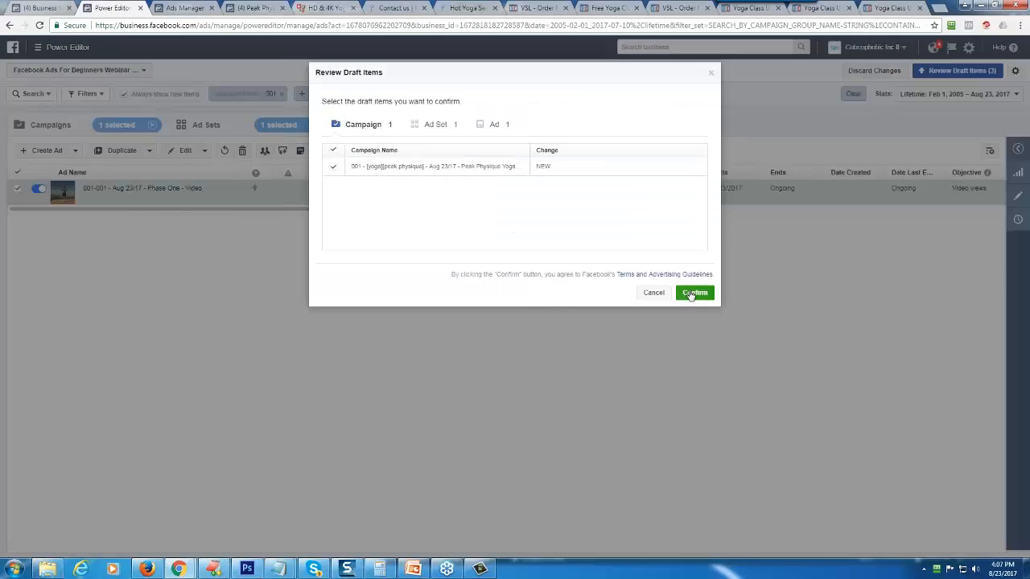
pyautogui.click(691, 293)
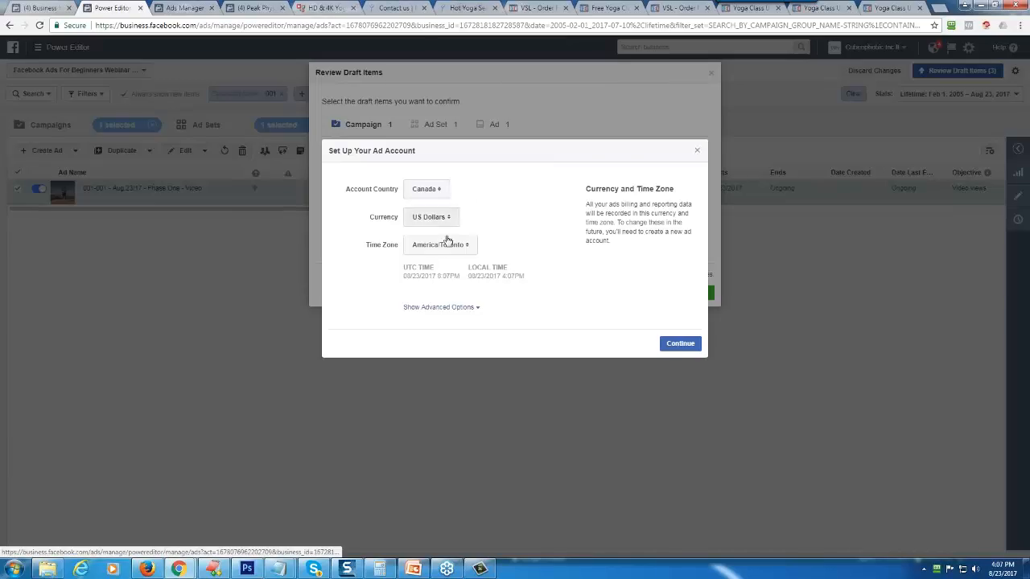
pyautogui.click(686, 348)
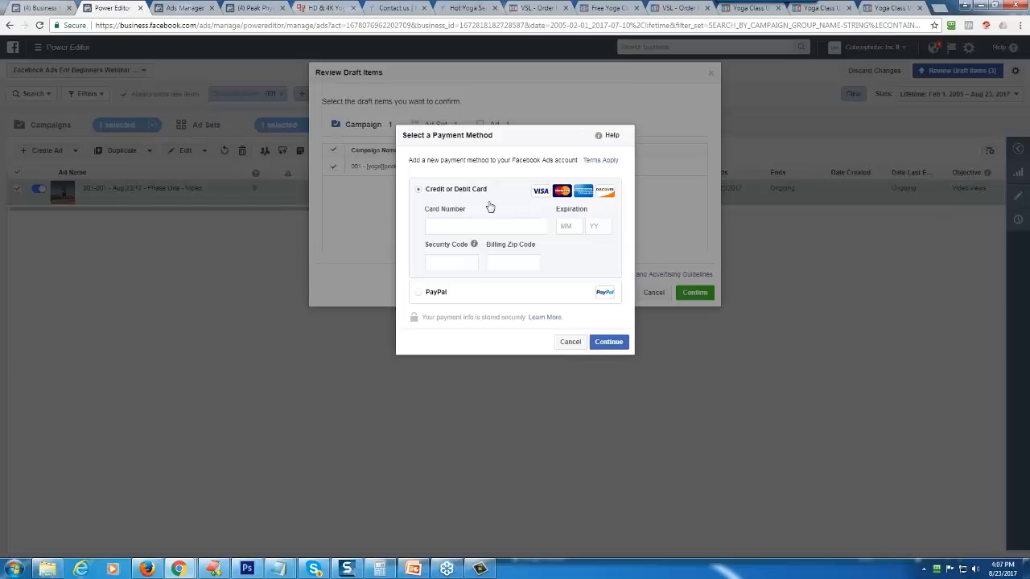
# - Try to add PayPal as the ad account's payment method and move the PayPal checkout window out of view
pyautogui.click(440, 295)
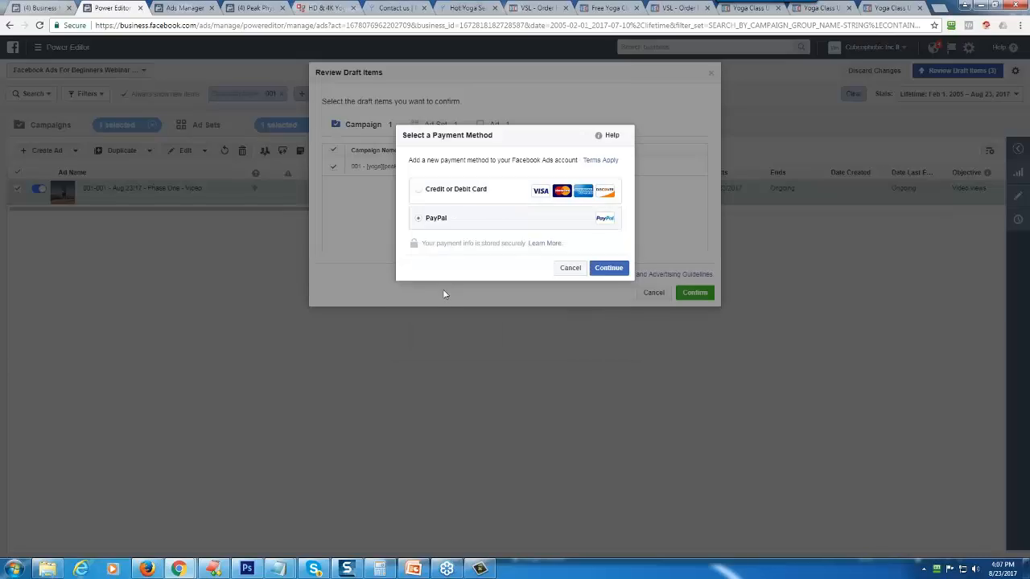
pyautogui.click(610, 268)
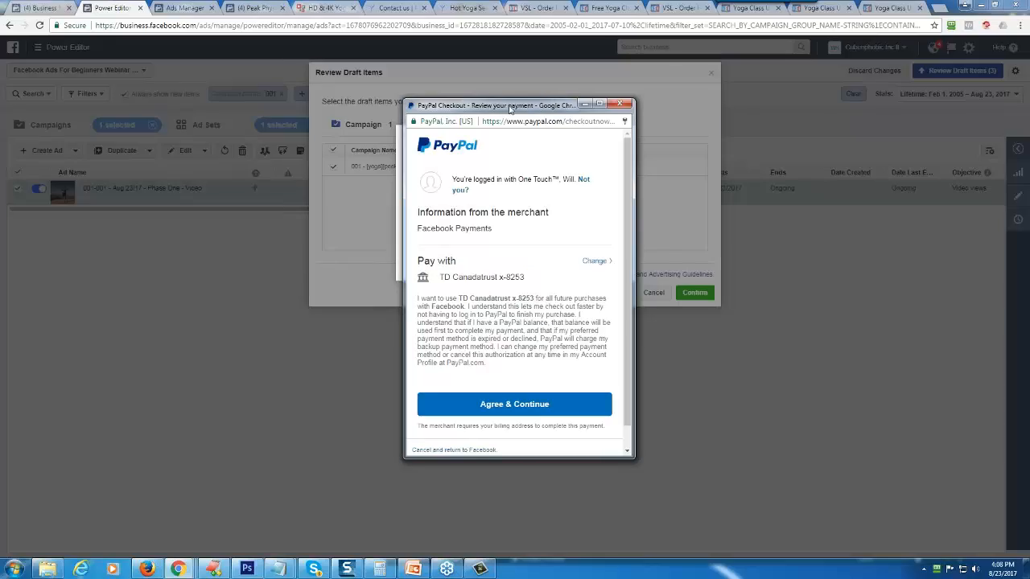
pyautogui.moveTo(507, 106); pyautogui.dragTo(1028, 113)
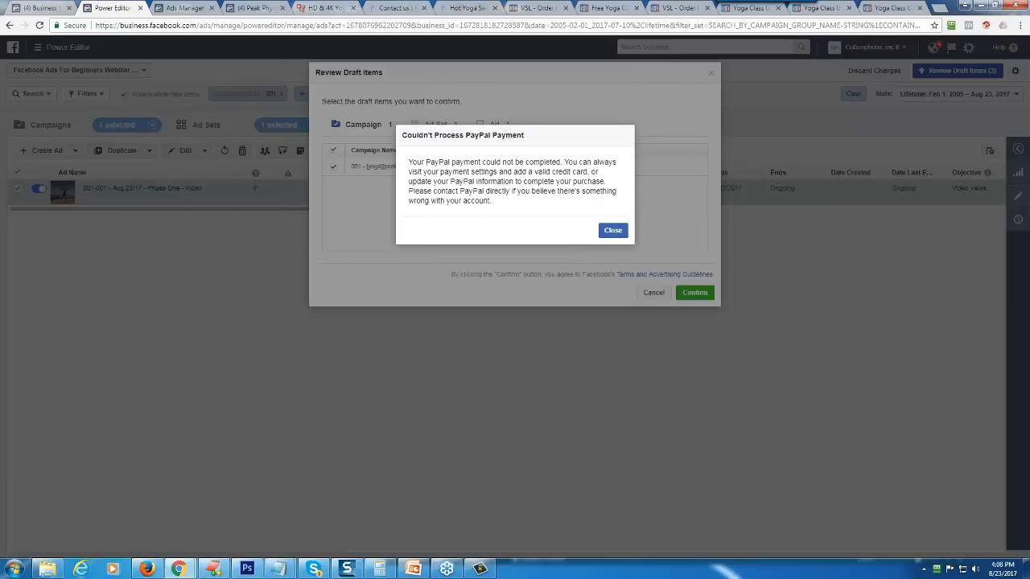
# - Dismiss the PayPal payment notice and back out of the ad account setup and draft review without submitting the campaign
pyautogui.click(609, 230)
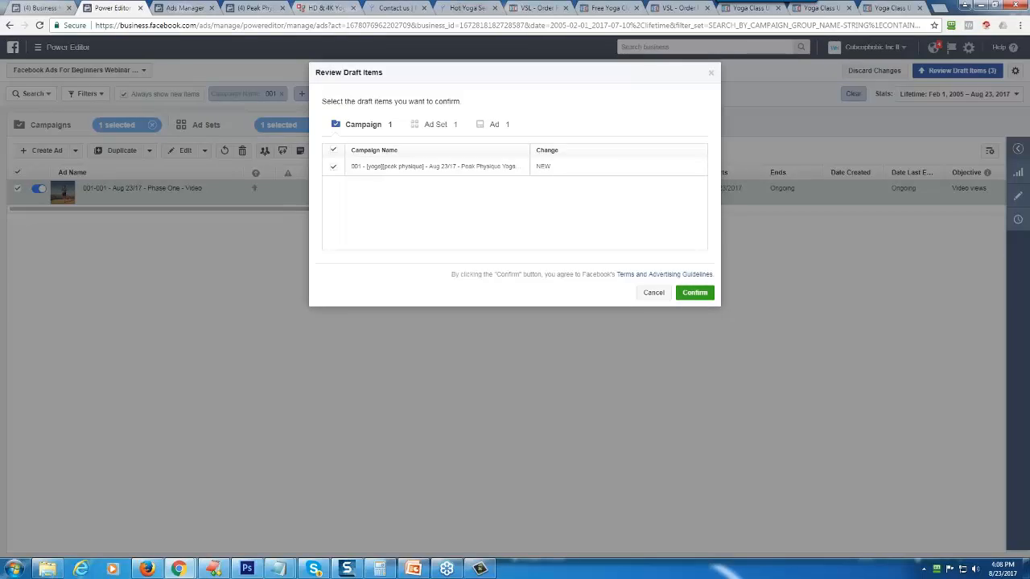
pyautogui.click(694, 292)
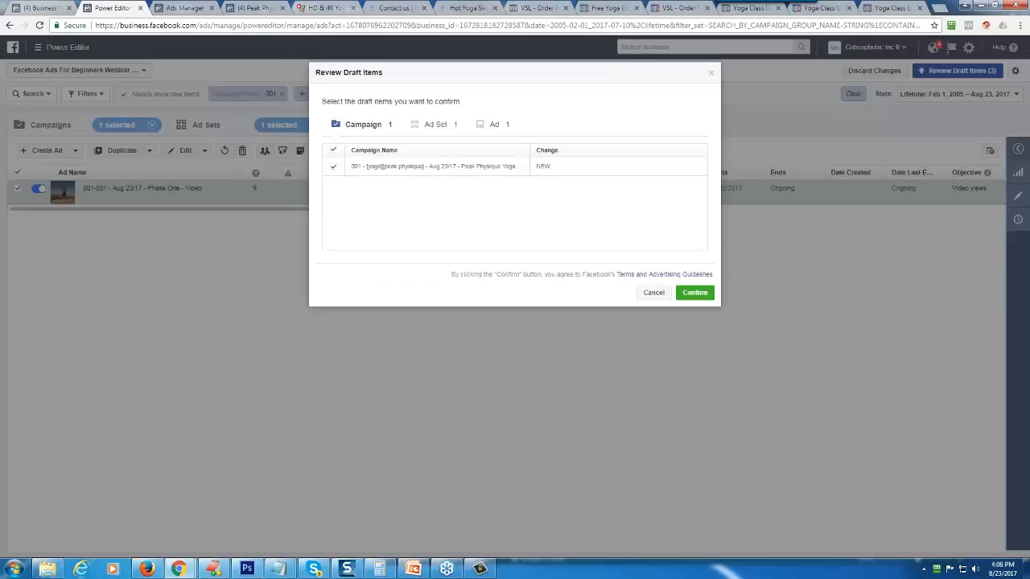
pyautogui.click(697, 150)
pyautogui.click(711, 72)
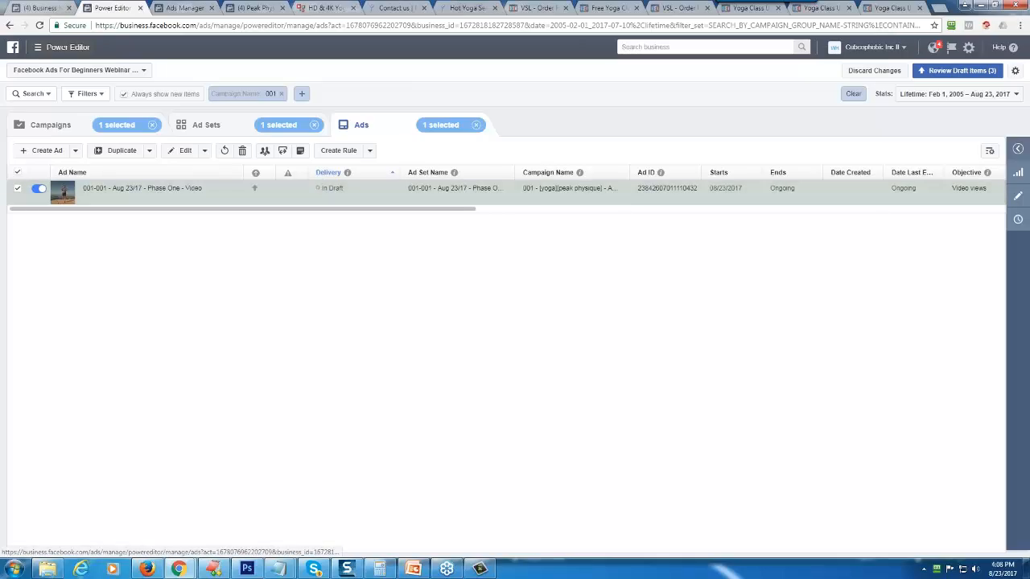
# - Open Ads Manager in a separate browser tab and exit the campaign objective selection to reach the account's campaigns list
pyautogui.click(60, 47)
pyautogui.rightClick(44, 105)
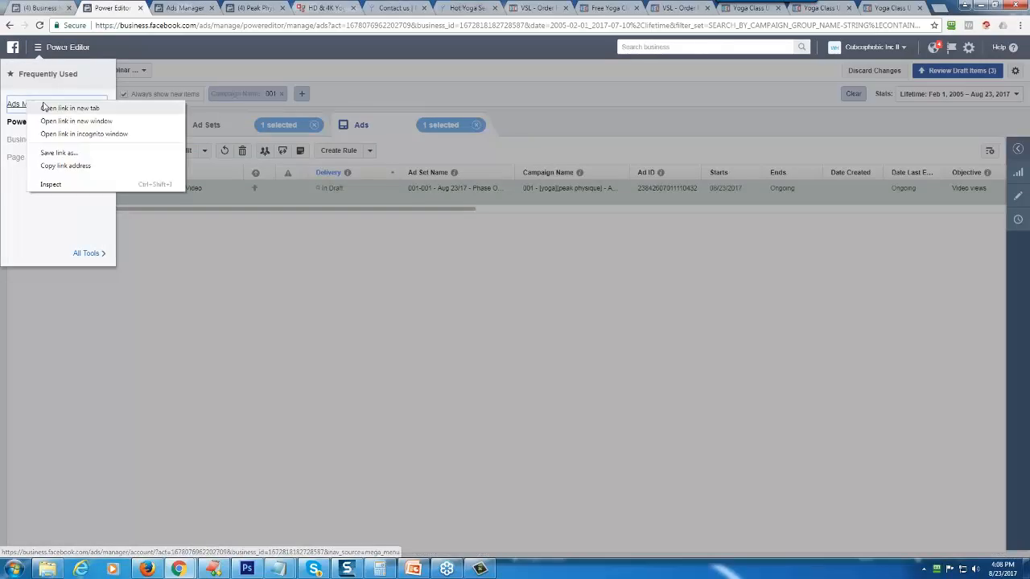
pyautogui.click(45, 108)
pyautogui.click(161, 8)
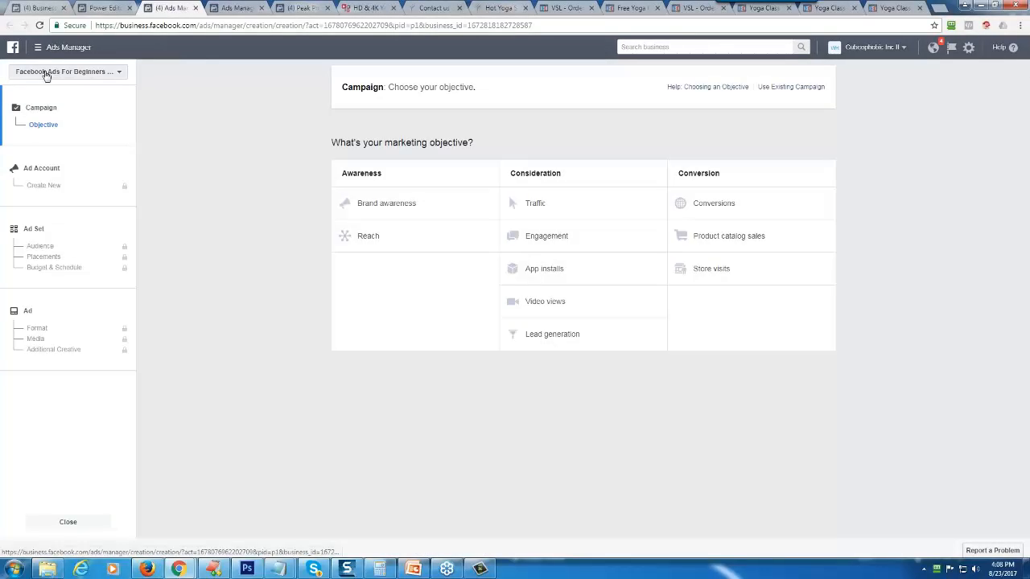
pyautogui.click(68, 521)
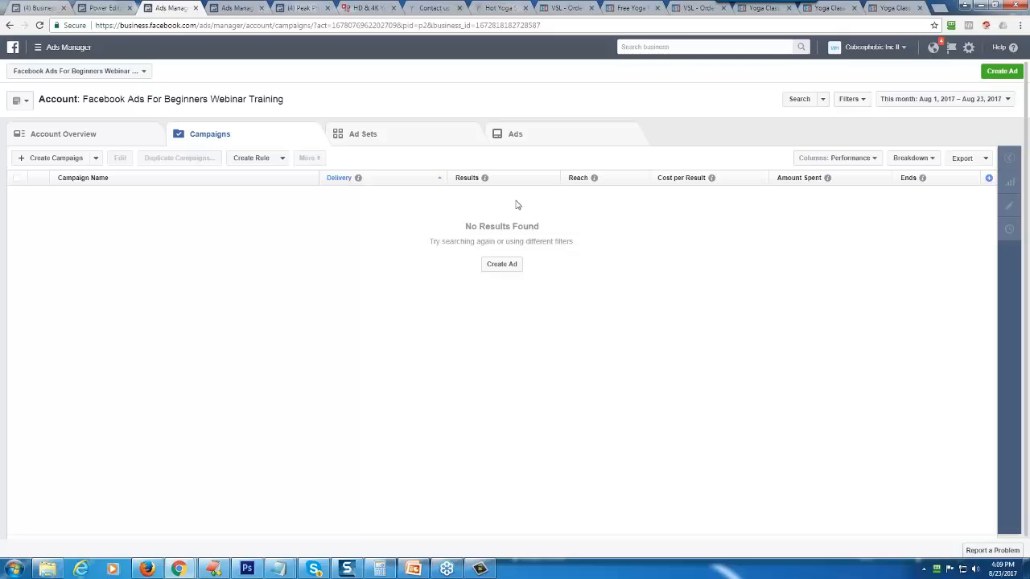
# - Switch to the Week 2 training presentation in Google Slides and start presenting from the "#3 The Next Step" slide
pyautogui.moveTo(1029, 116); pyautogui.dragTo(417, 1)
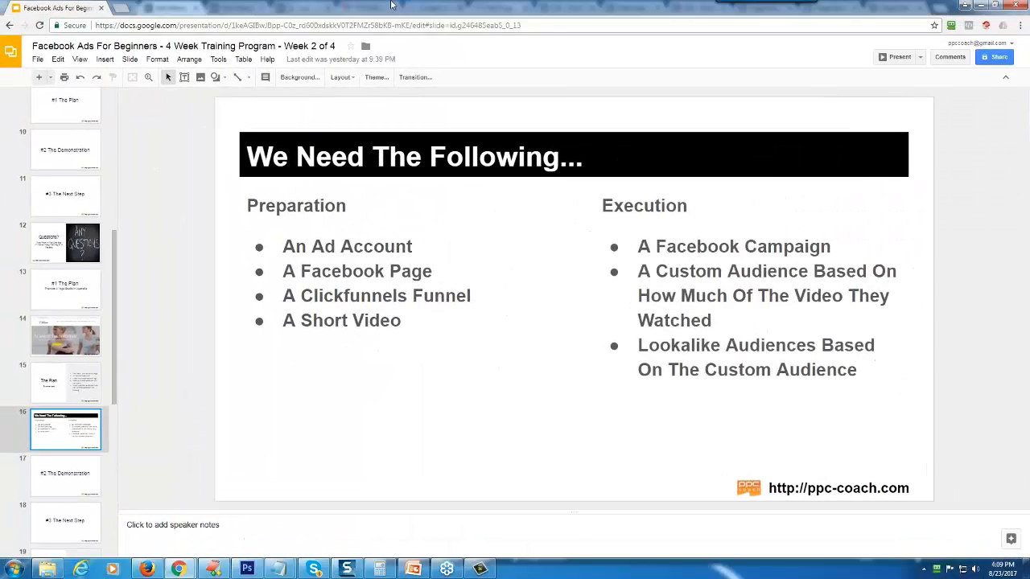
pyautogui.click(68, 527)
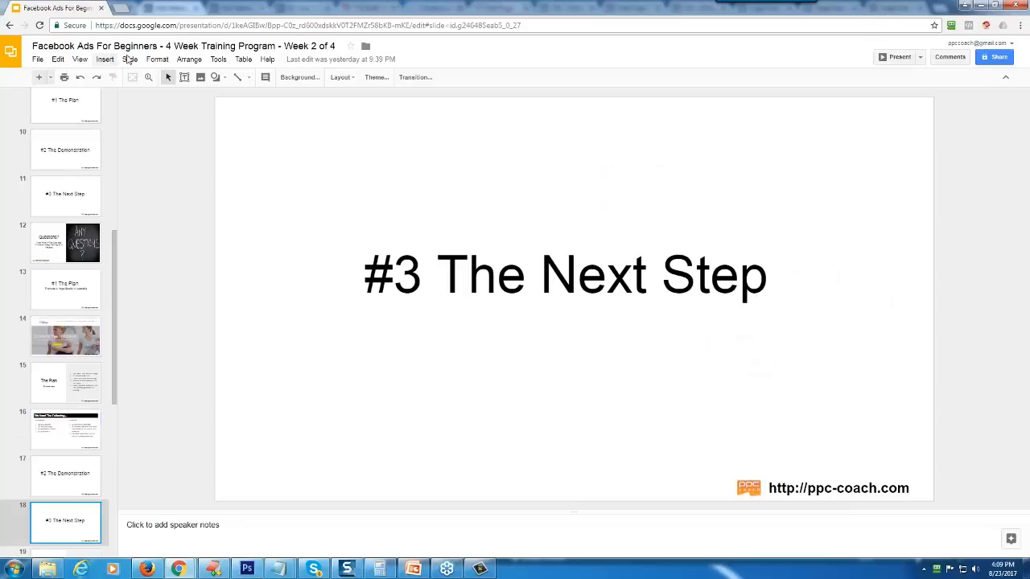
pyautogui.click(79, 59)
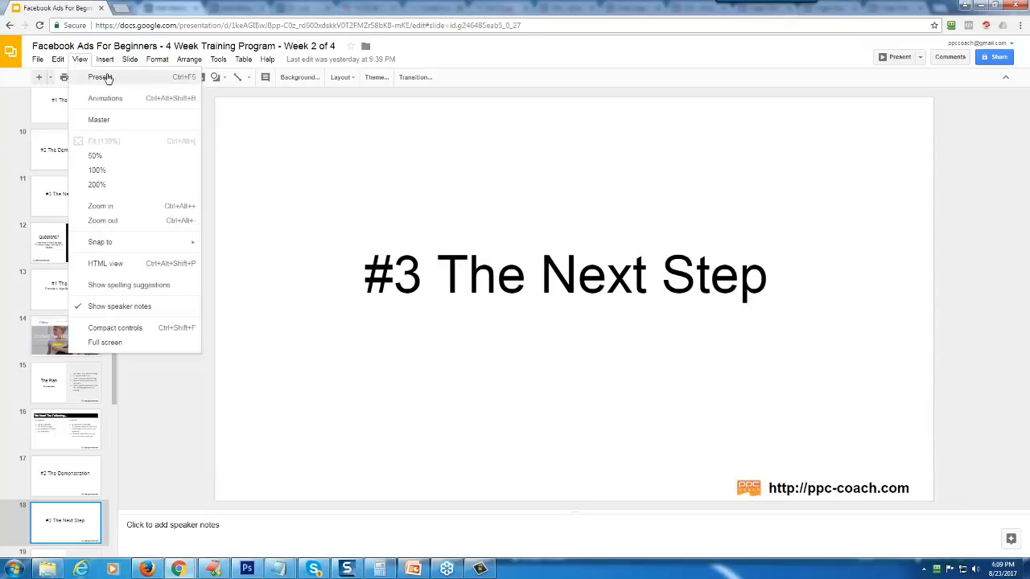
pyautogui.click(102, 78)
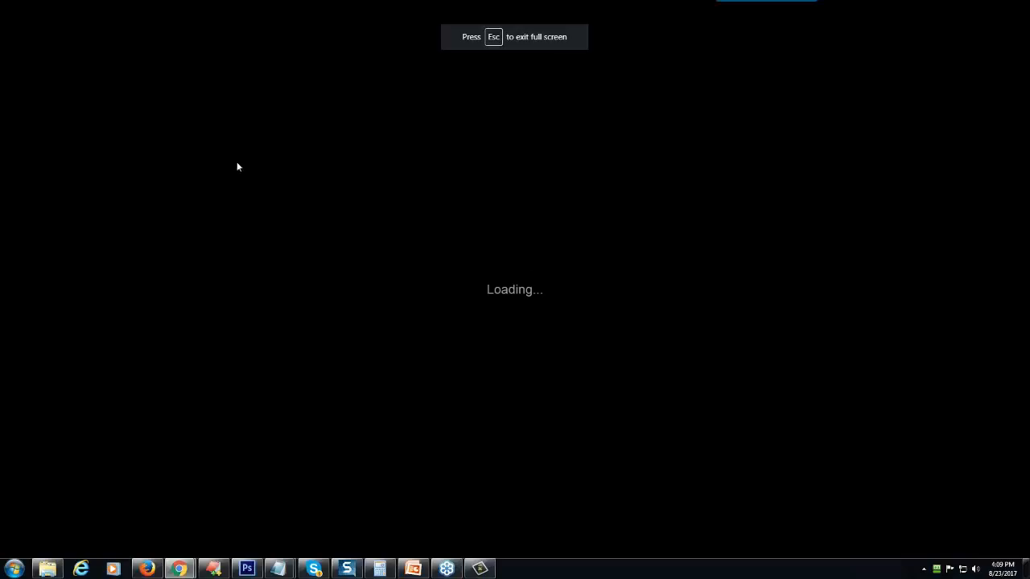